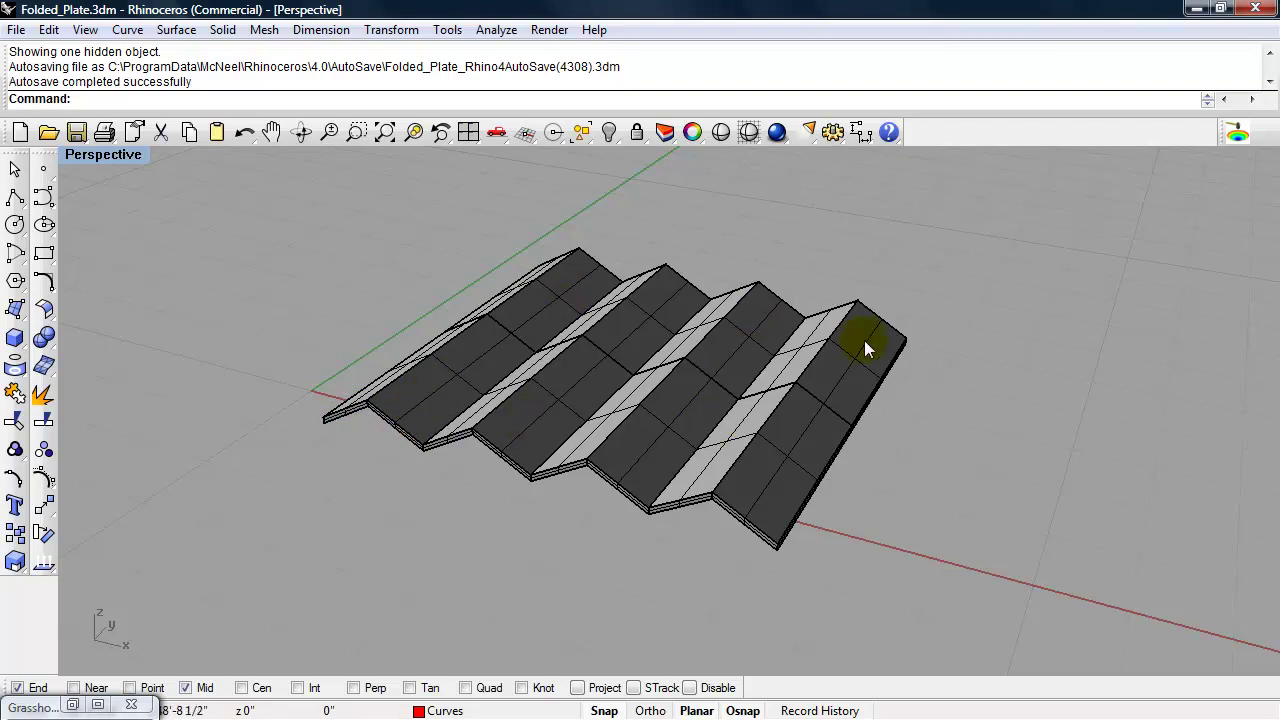
- Restore the minimized Grasshopper window and hide the folded plate polysurface in the Rhino viewport
left_click(72, 705)
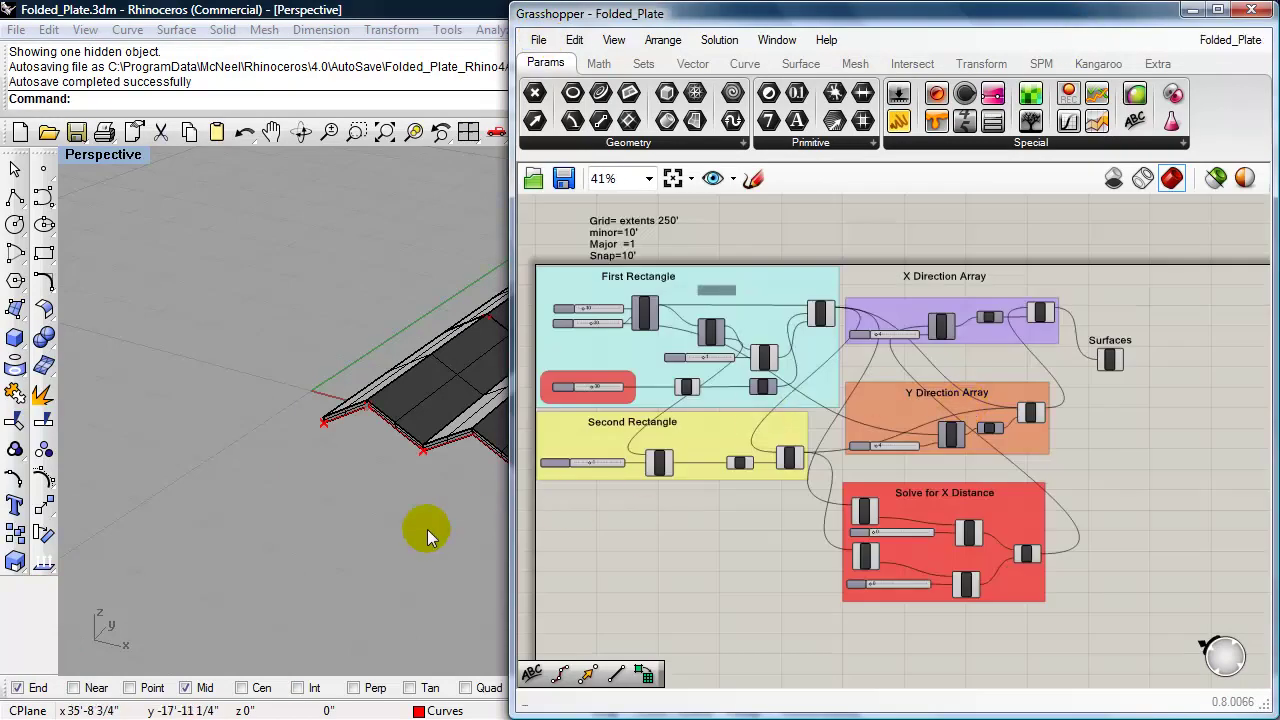
left_click(427, 529)
scroll(363, 537, "up", 3)
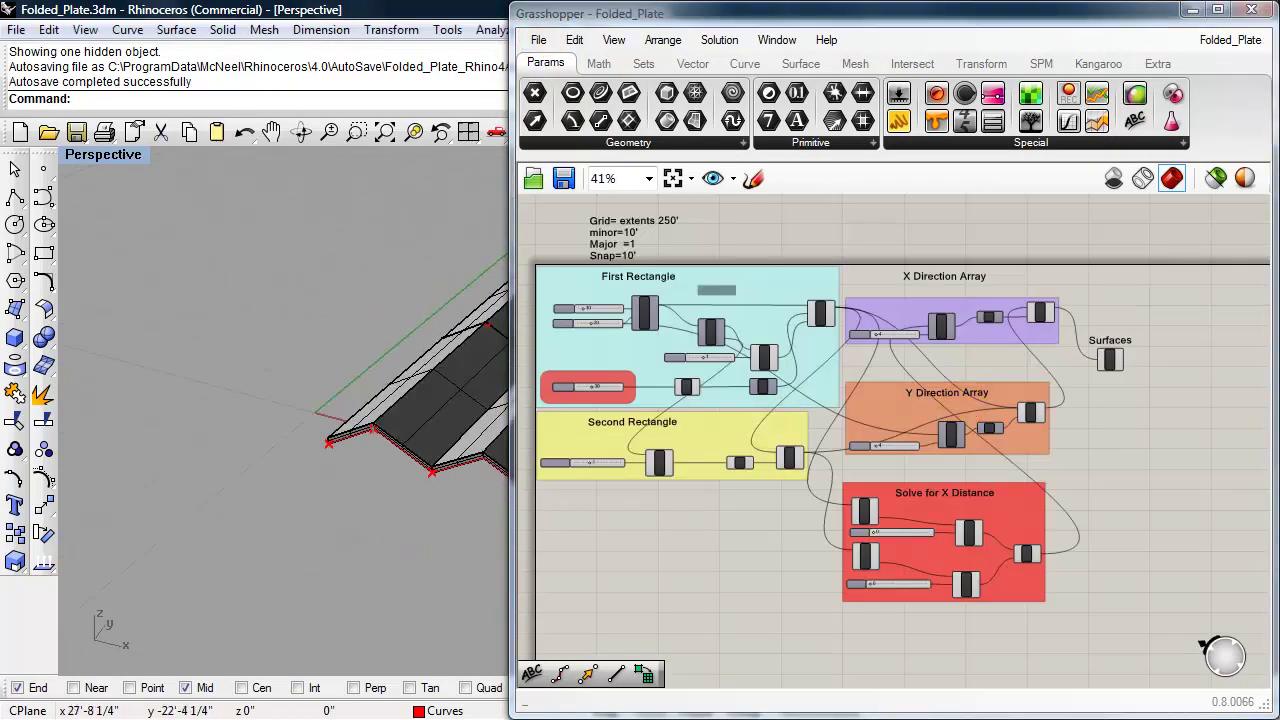
right_click_drag(395, 530, 400, 491, "shift")
scroll(143, 514, "down", 3)
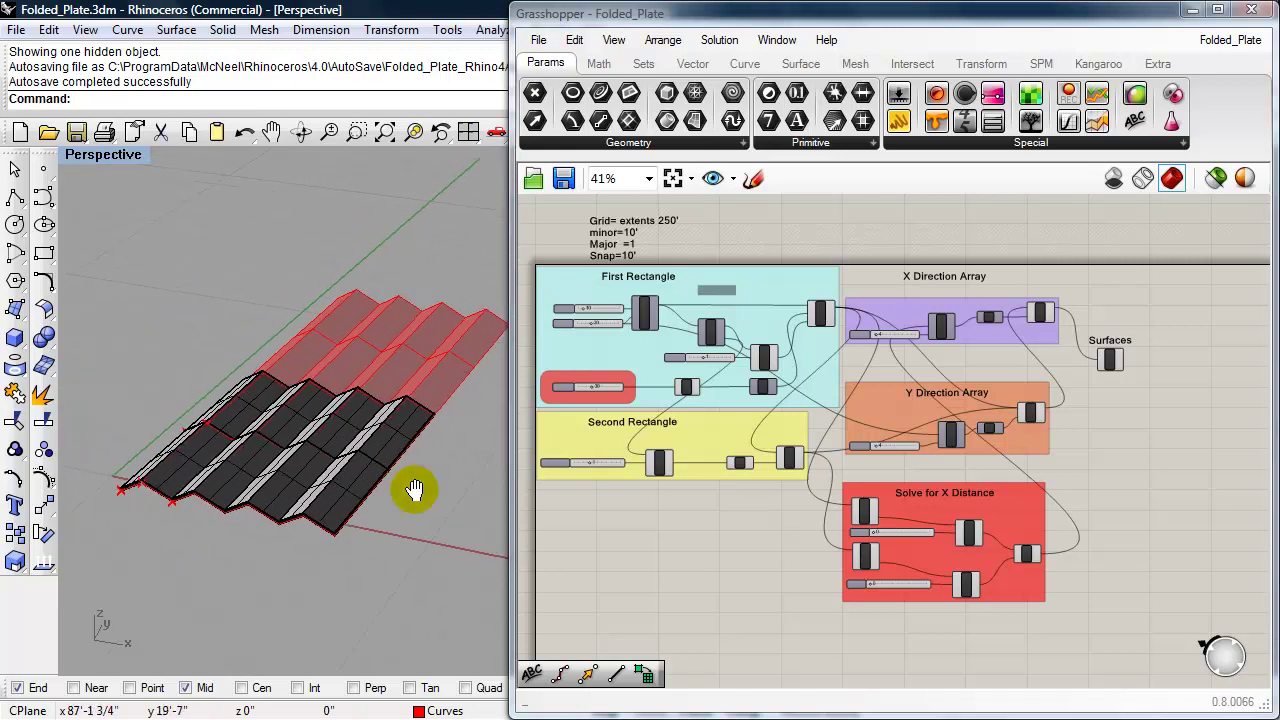
left_click(155, 373)
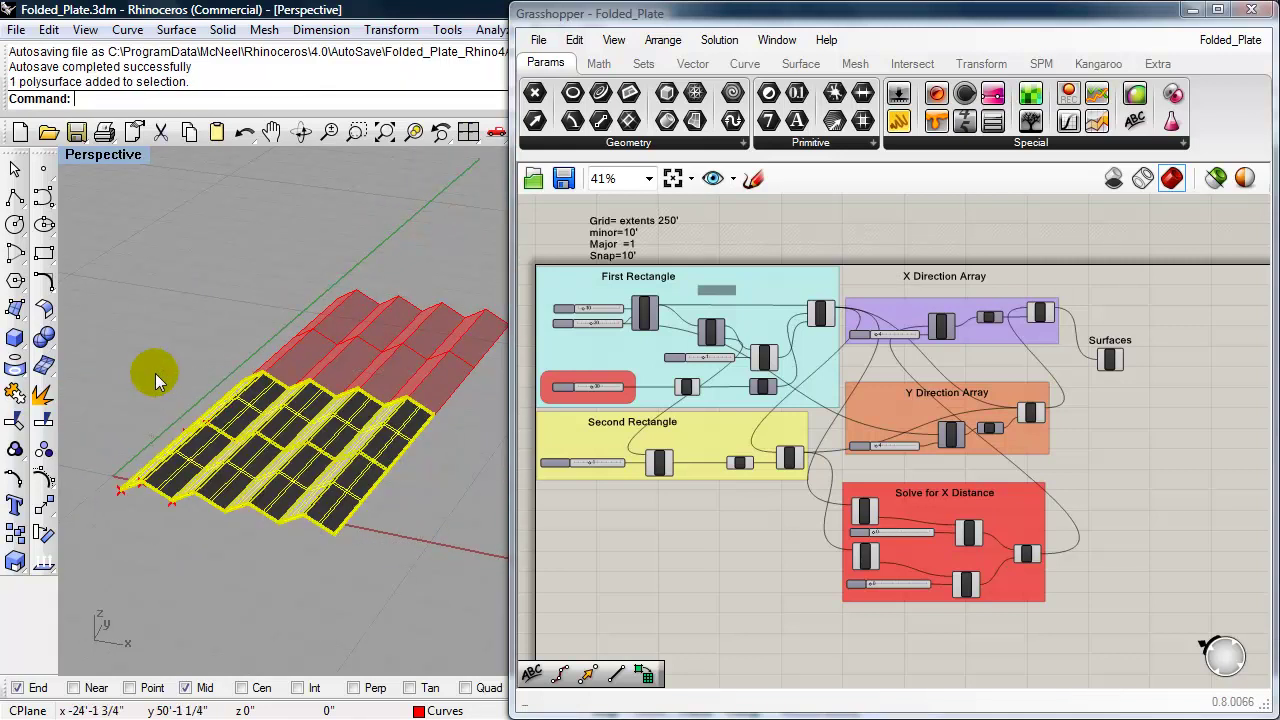
type("hide")
key("Return")
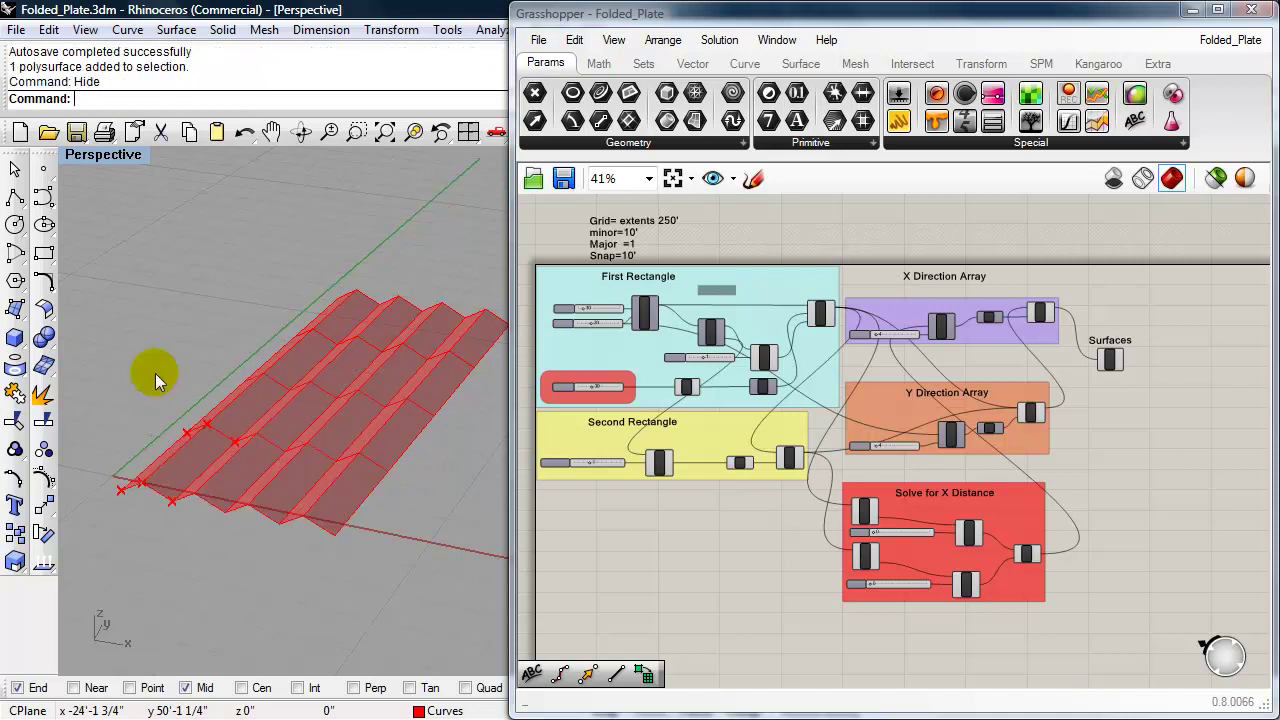
right_click_drag(352, 512, 363, 509)
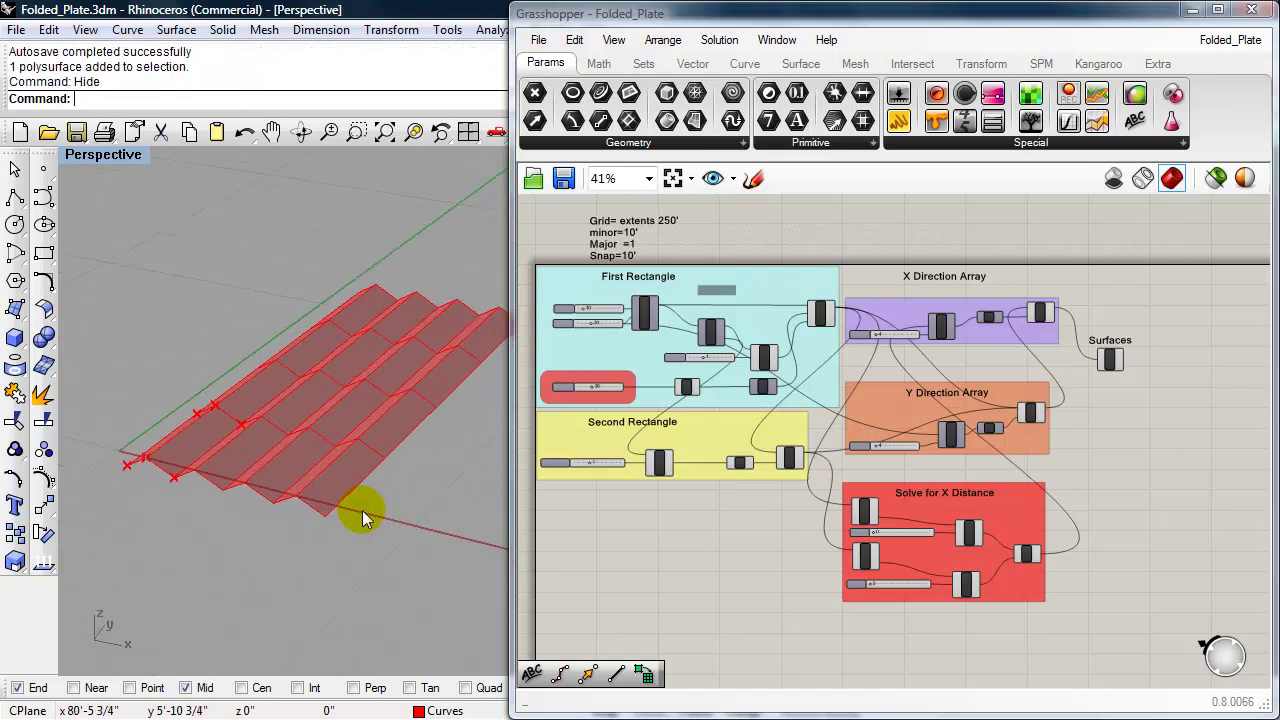
- Select the Surfaces component and set the first rectangle's rotation to 29, width X to 11 and width Y to 29
left_click(1110, 358)
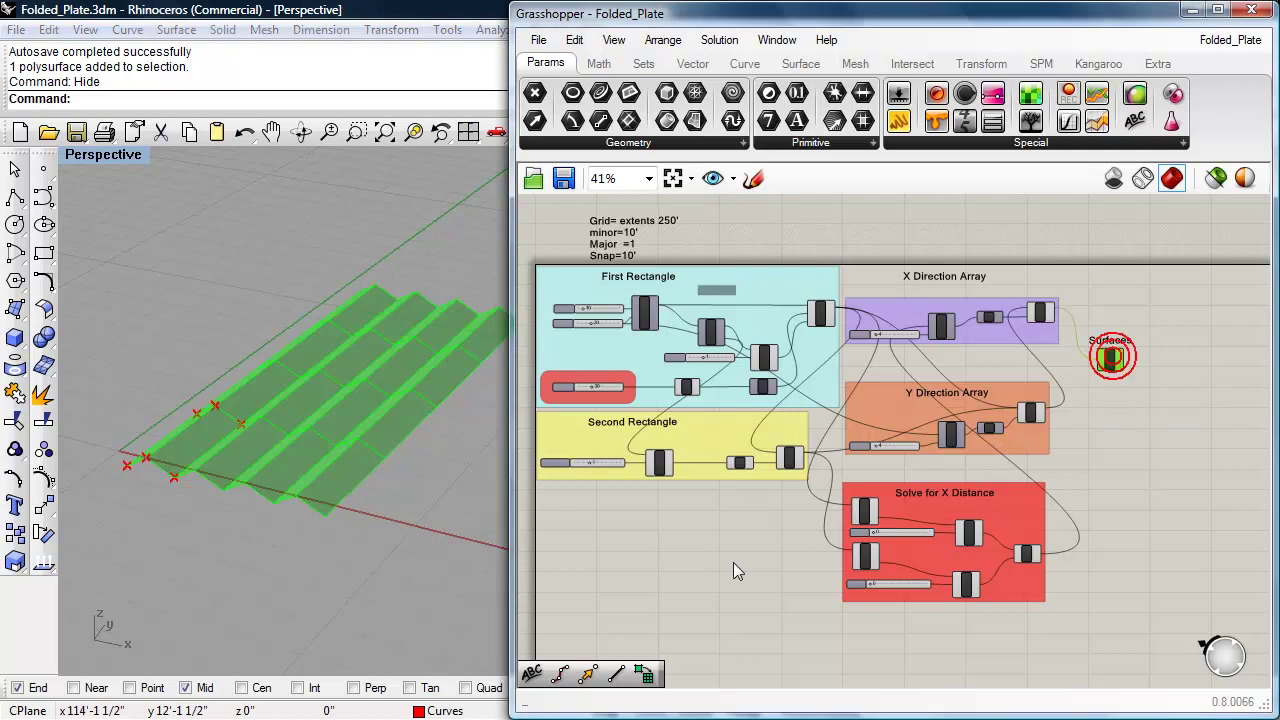
right_click_drag(702, 576, 720, 580)
scroll(571, 381, "up", 5)
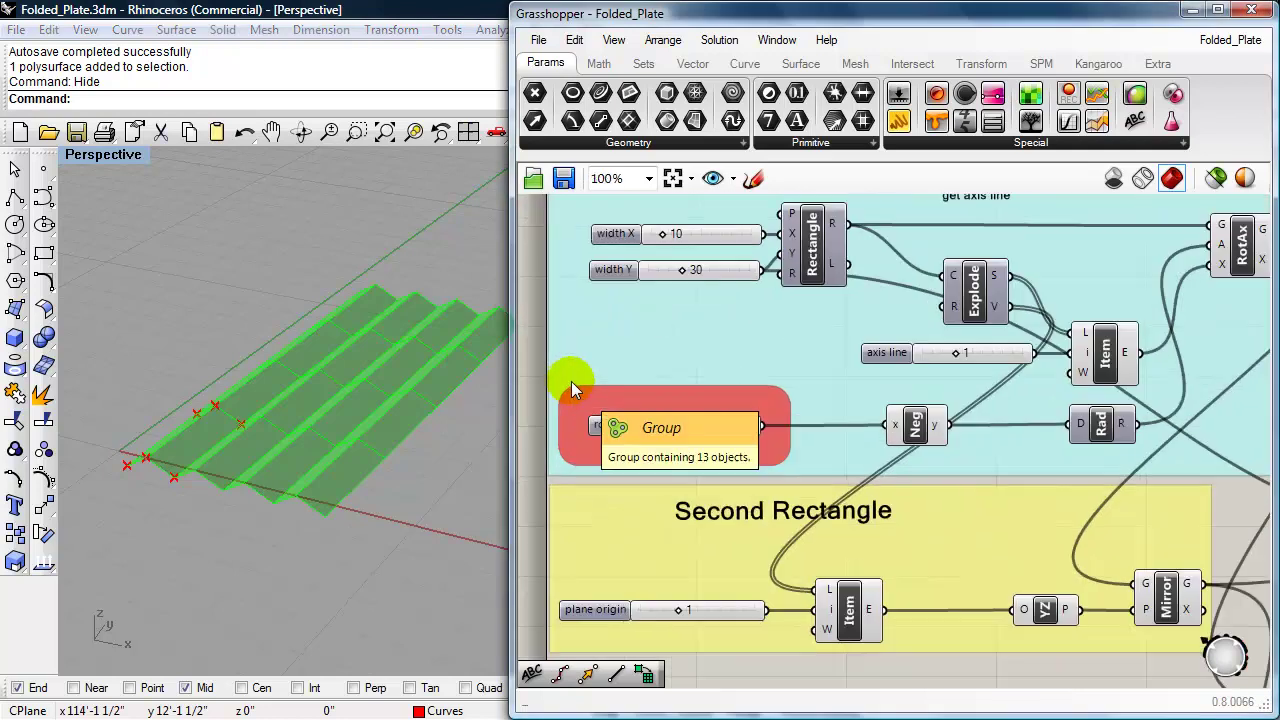
mouse_move(713, 436)
left_mouse_down()
mouse_move(785, 442)
mouse_move(673, 435)
mouse_move(721, 436)
mouse_move(706, 435)
left_mouse_up()
right_click_drag(678, 346, 665, 412)
left_click_drag(684, 267, 675, 270)
mouse_move(692, 313)
left_mouse_down()
mouse_move(712, 313)
mouse_move(686, 309)
left_mouse_up()
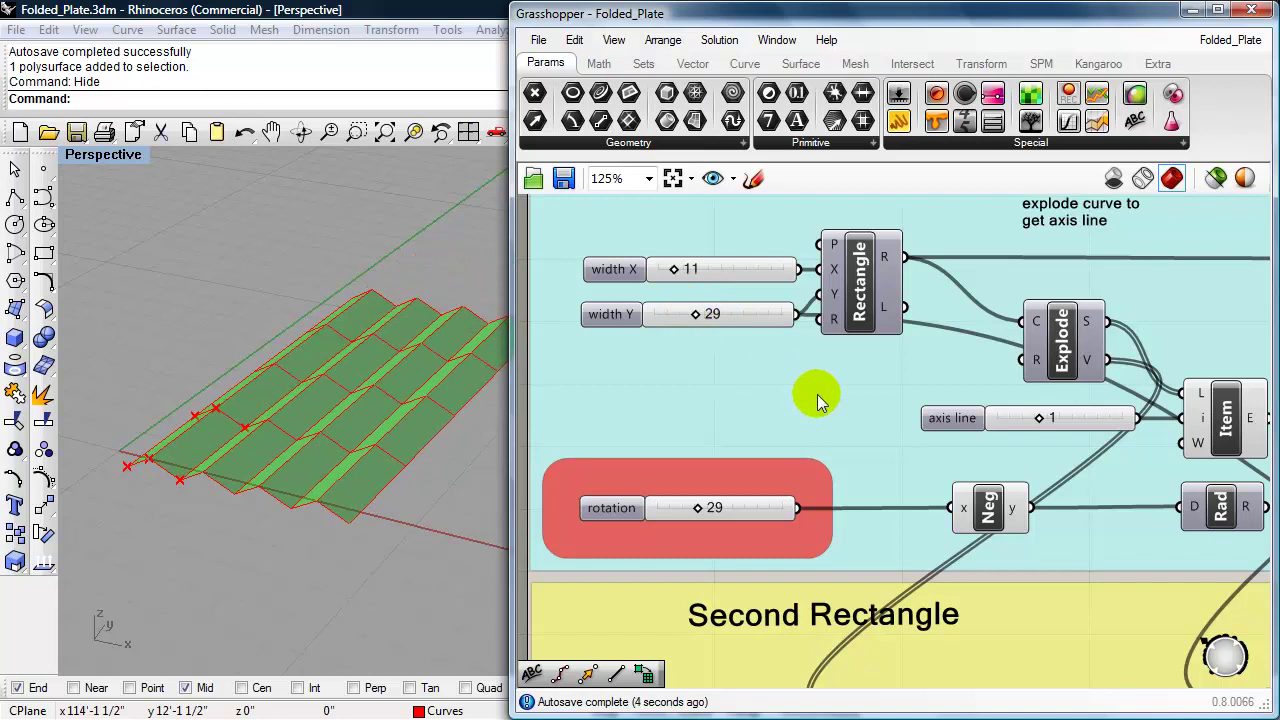
- Raise the X count and the Y count of the direction arrays to 8 each
right_click_drag(814, 394, 706, 346)
scroll(706, 346, "down", 3)
scroll(862, 370, "up", 3)
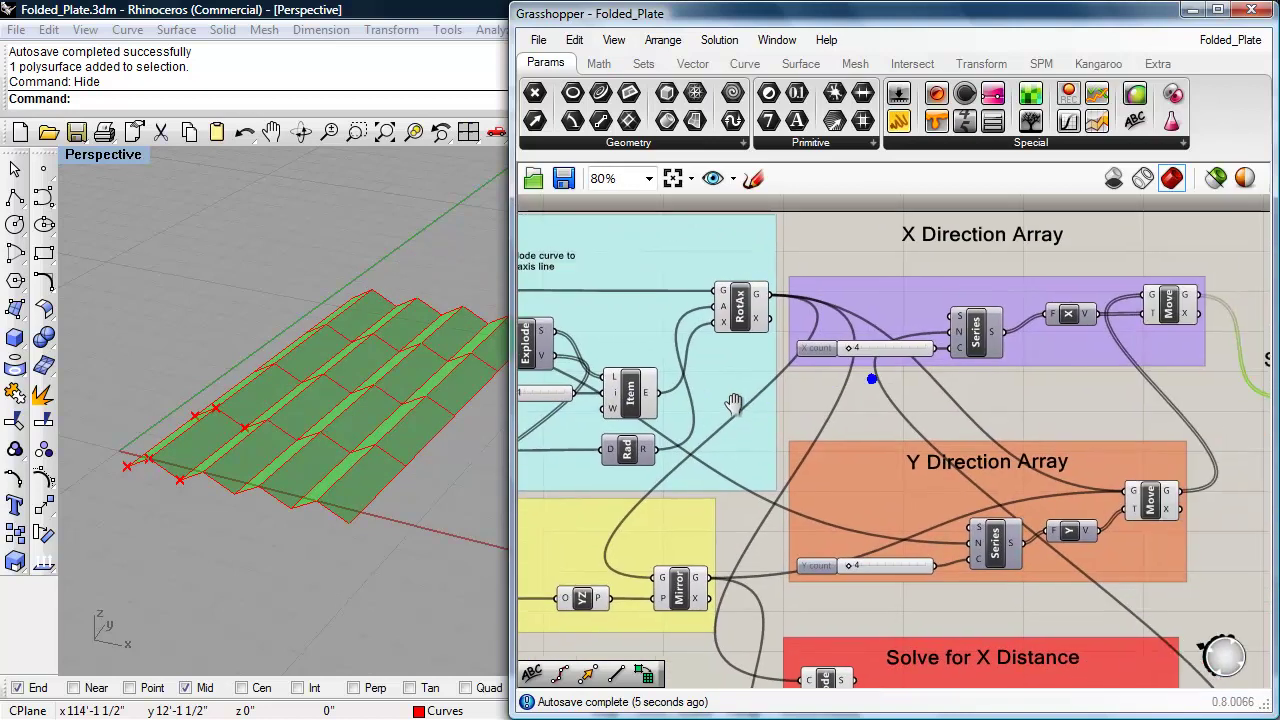
left_click_drag(837, 339, 835, 341)
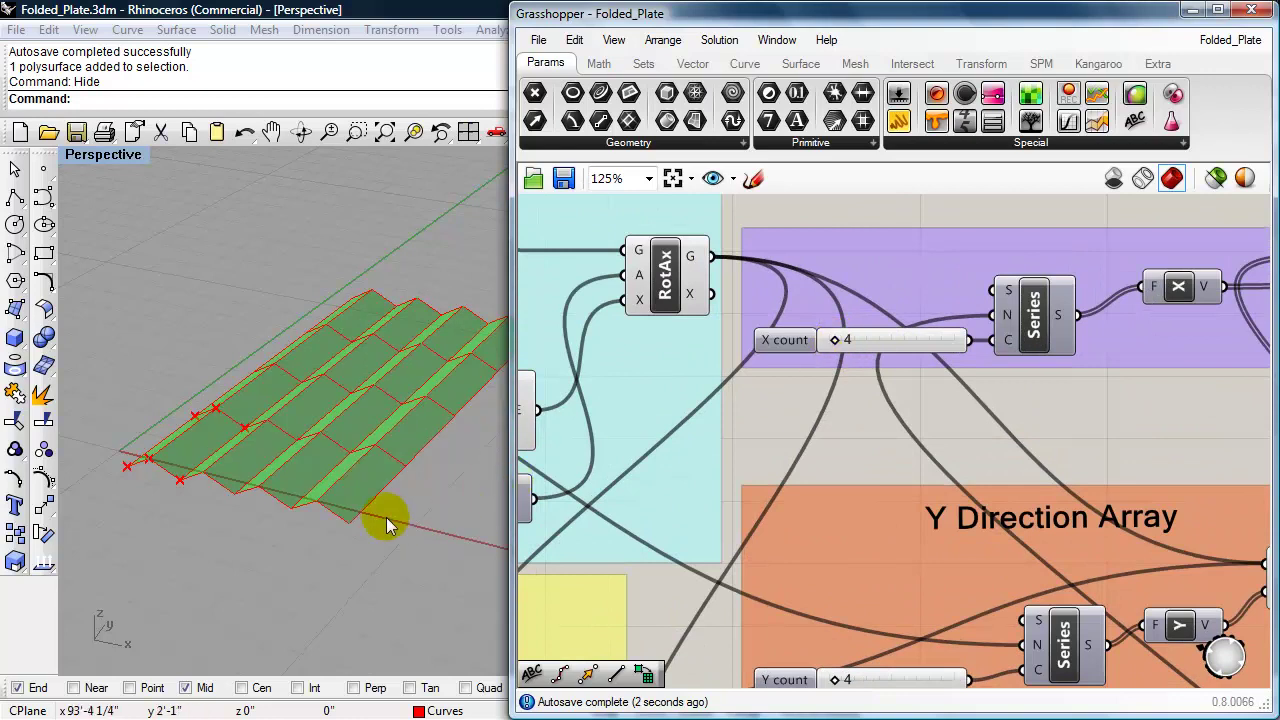
scroll(343, 523, "down", 3)
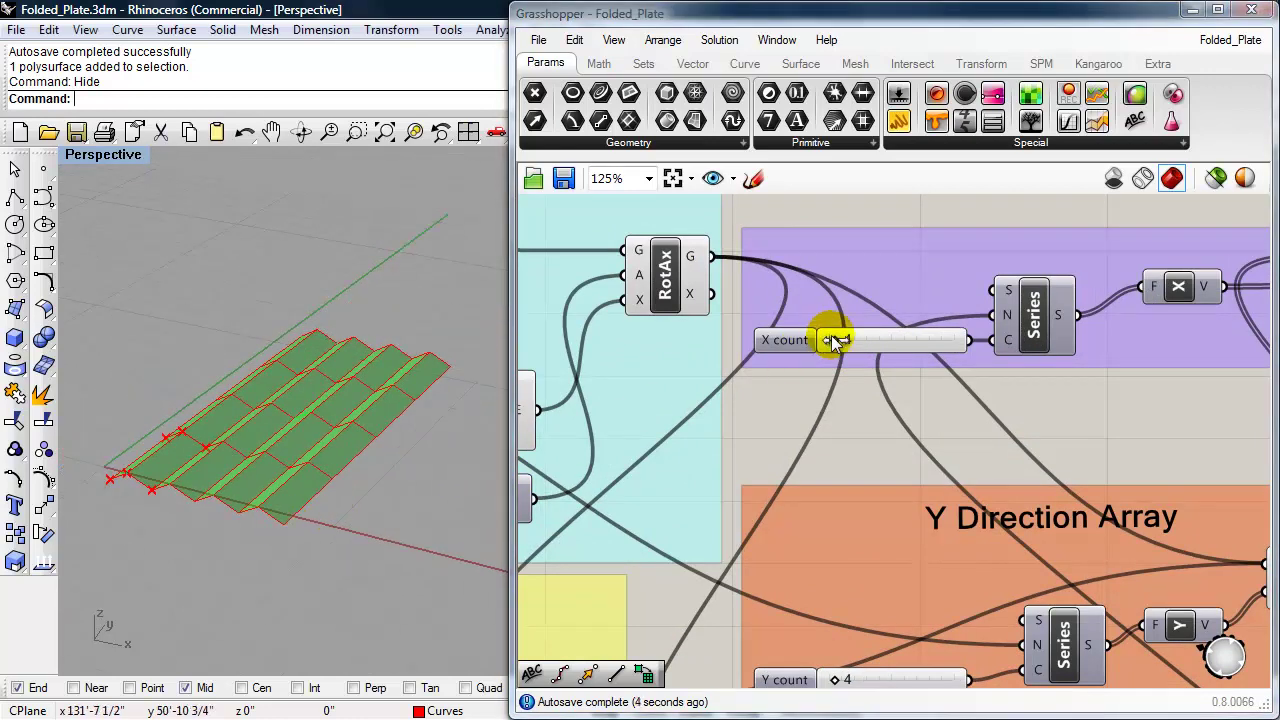
left_click_drag(832, 338, 840, 340)
right_click_drag(892, 516, 892, 354)
left_click_drag(833, 518, 839, 516)
right_click_drag(300, 486, 266, 488)
scroll(663, 466, "down", 5)
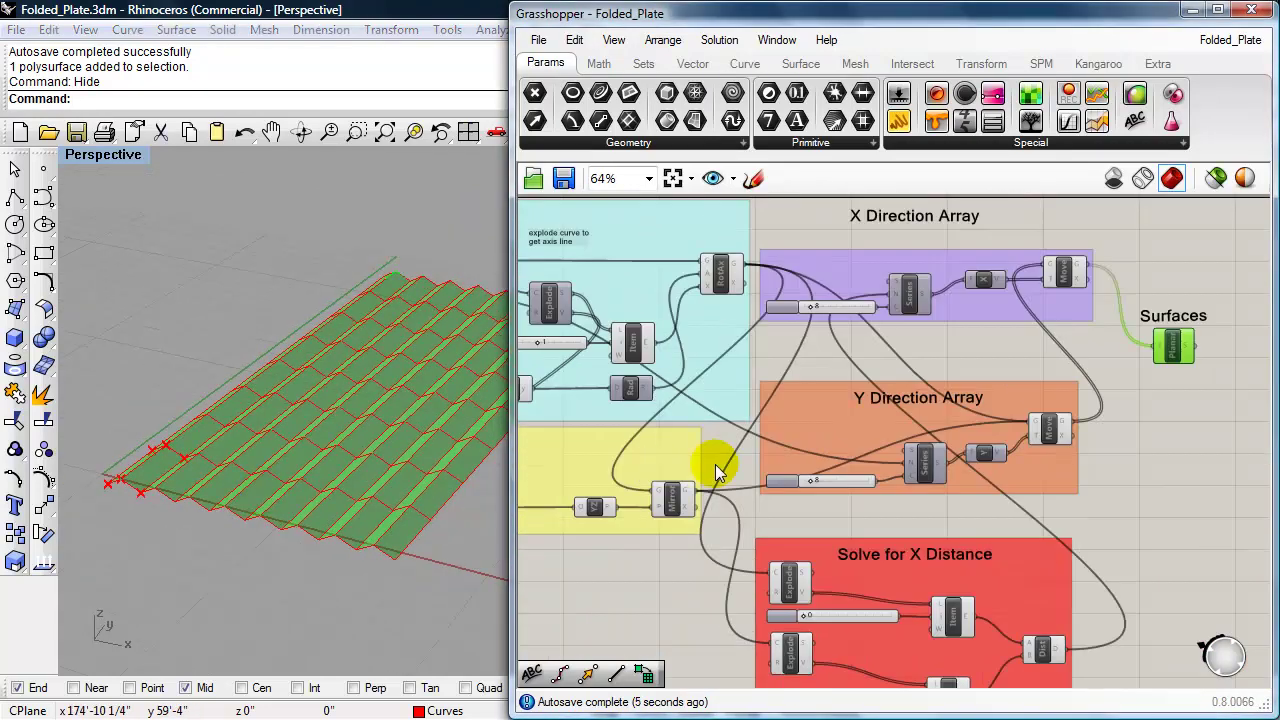
- Start a new, empty Grasshopper definition
right_click_drag(800, 440, 920, 505)
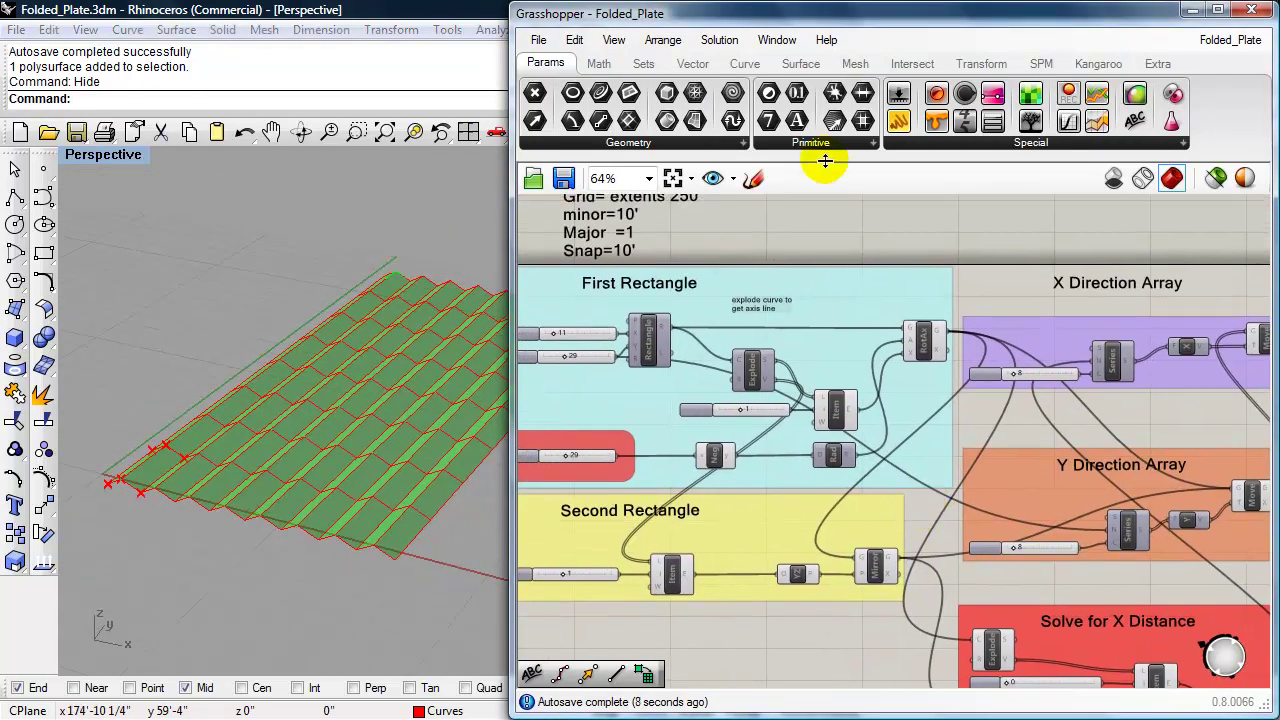
left_click(538, 40)
left_click(588, 60)
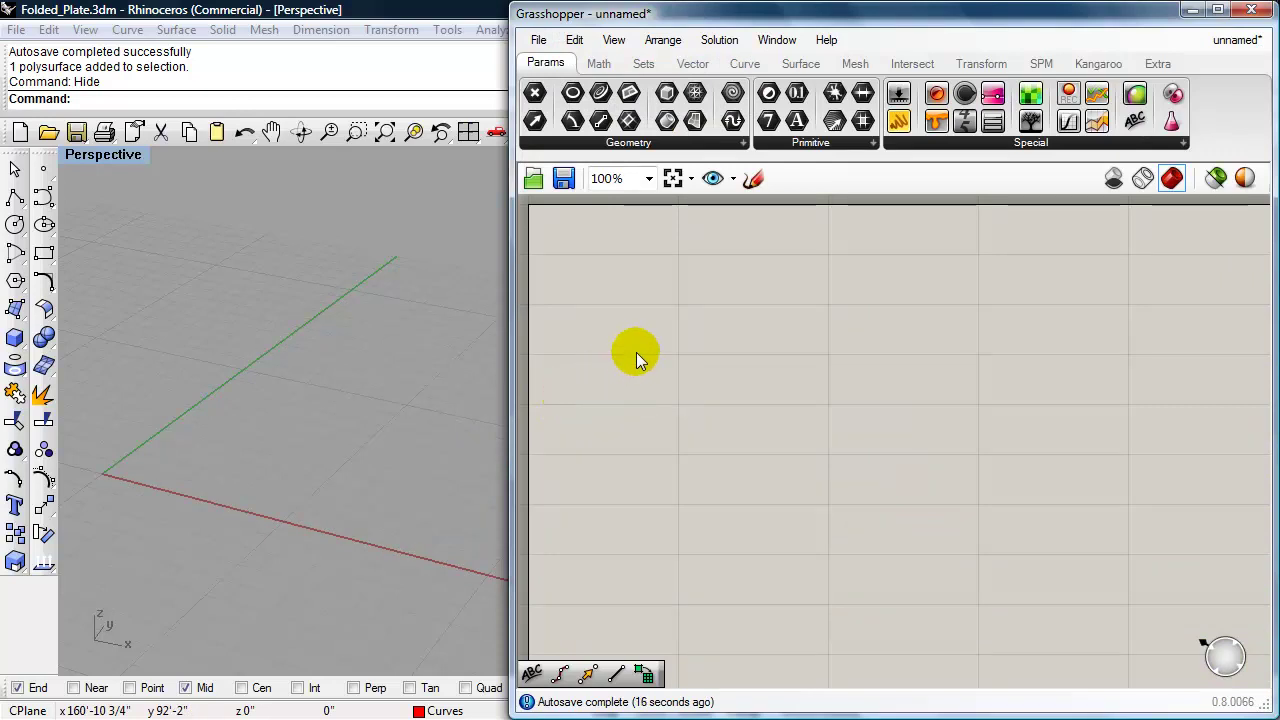
- Place a Rectangle component that creates a rectangle on a plane near the upper part of the canvas
double_click(702, 331)
type("rect")
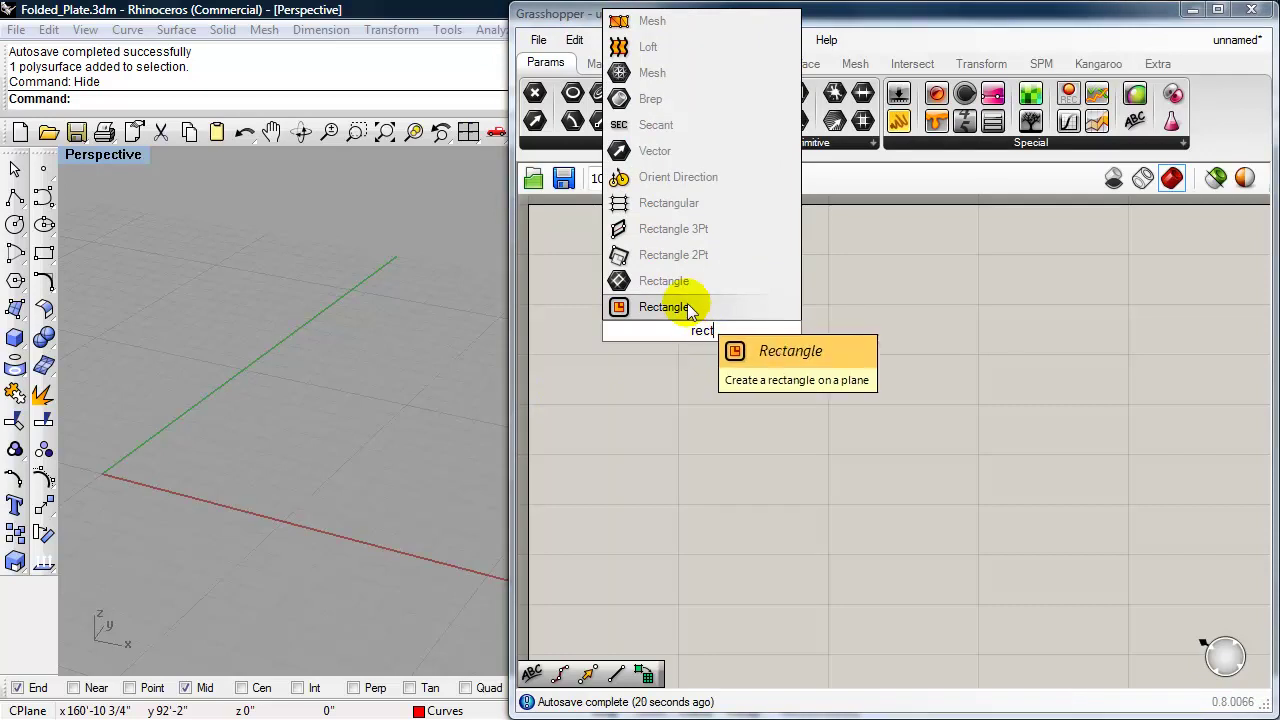
left_click(689, 306)
mouse_move(728, 344)
left_mouse_down()
mouse_move(728, 303)
mouse_move(745, 303)
left_mouse_up()
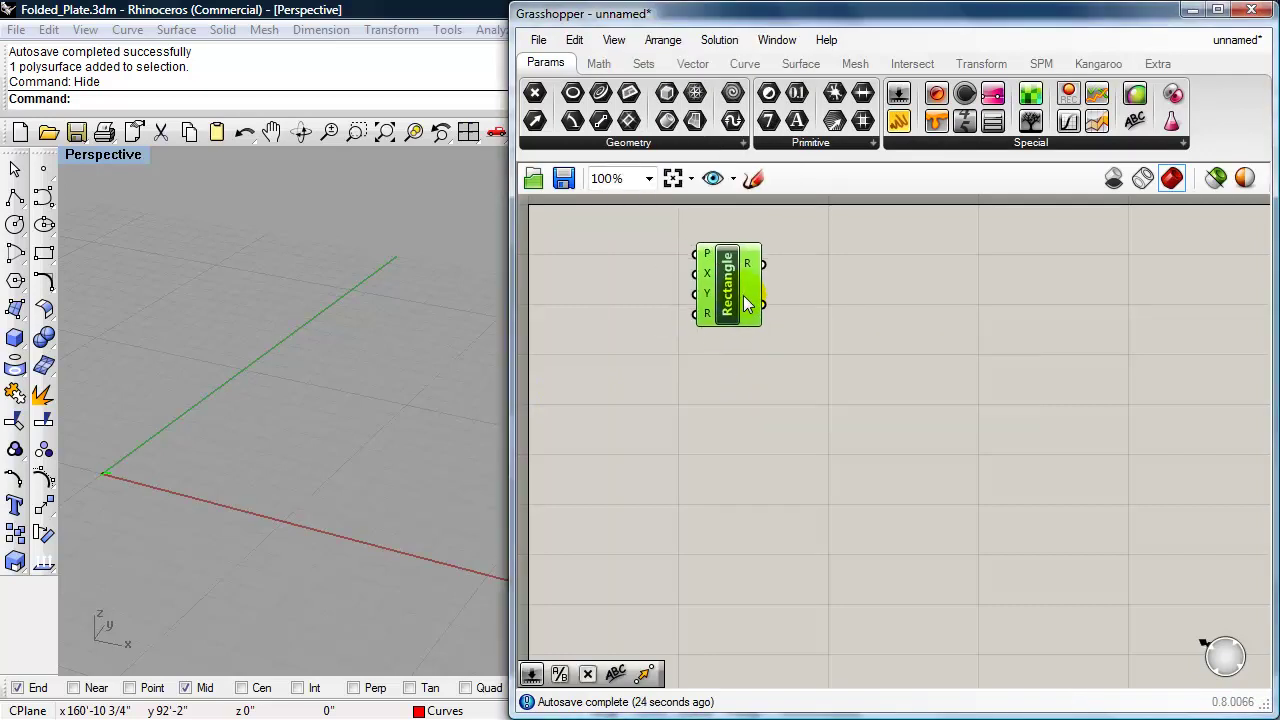
left_click(690, 287)
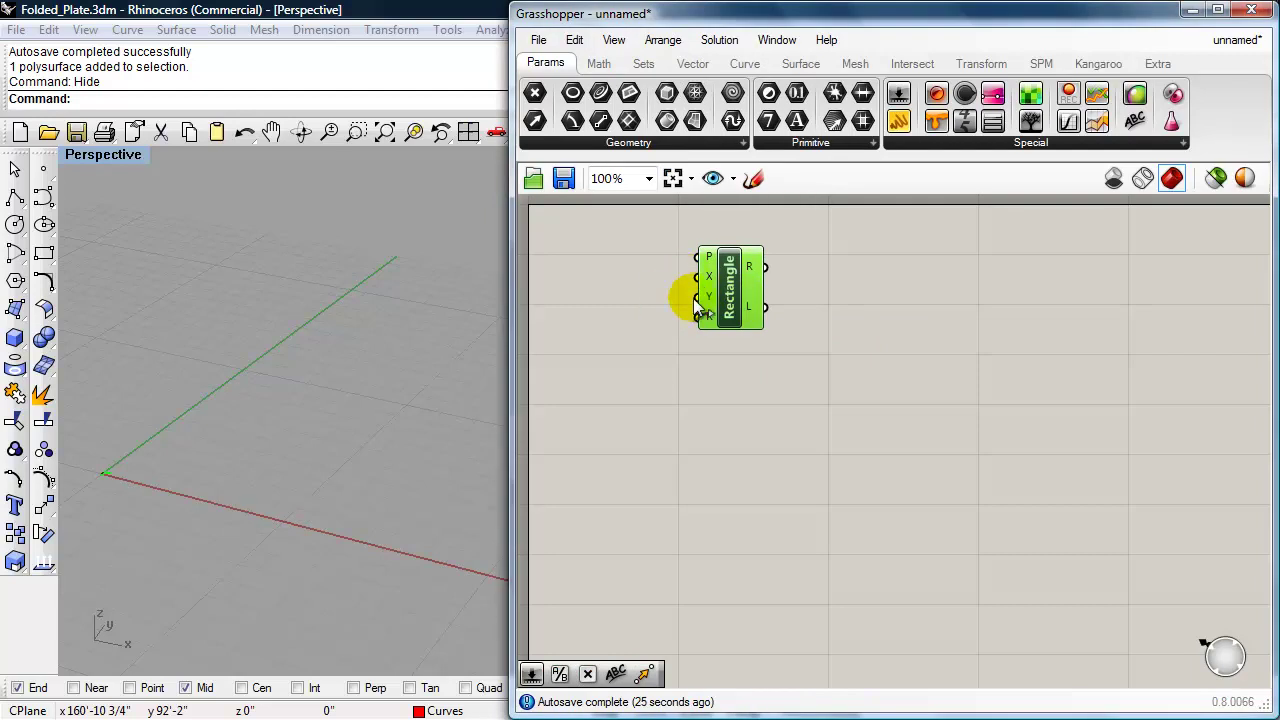
- Add a Number Slider and arrange it beside the inputs of the Rectangle component
double_click(621, 340)
type("n")
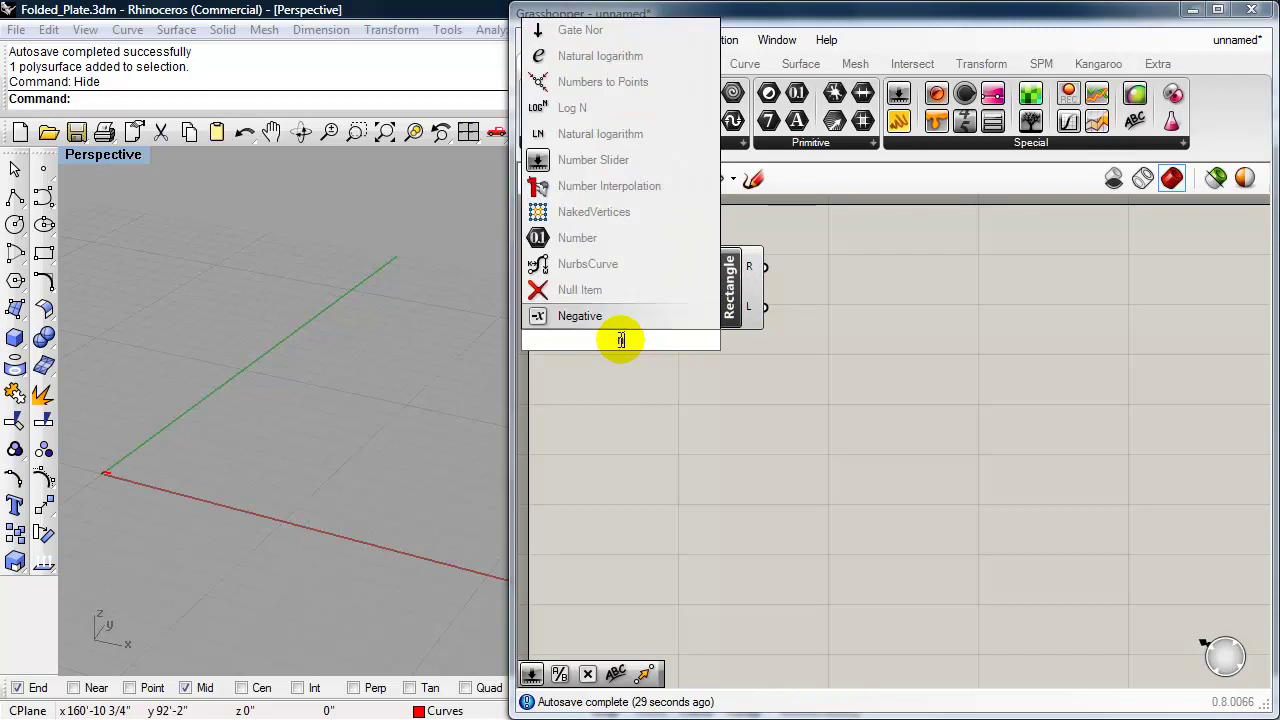
type("umber")
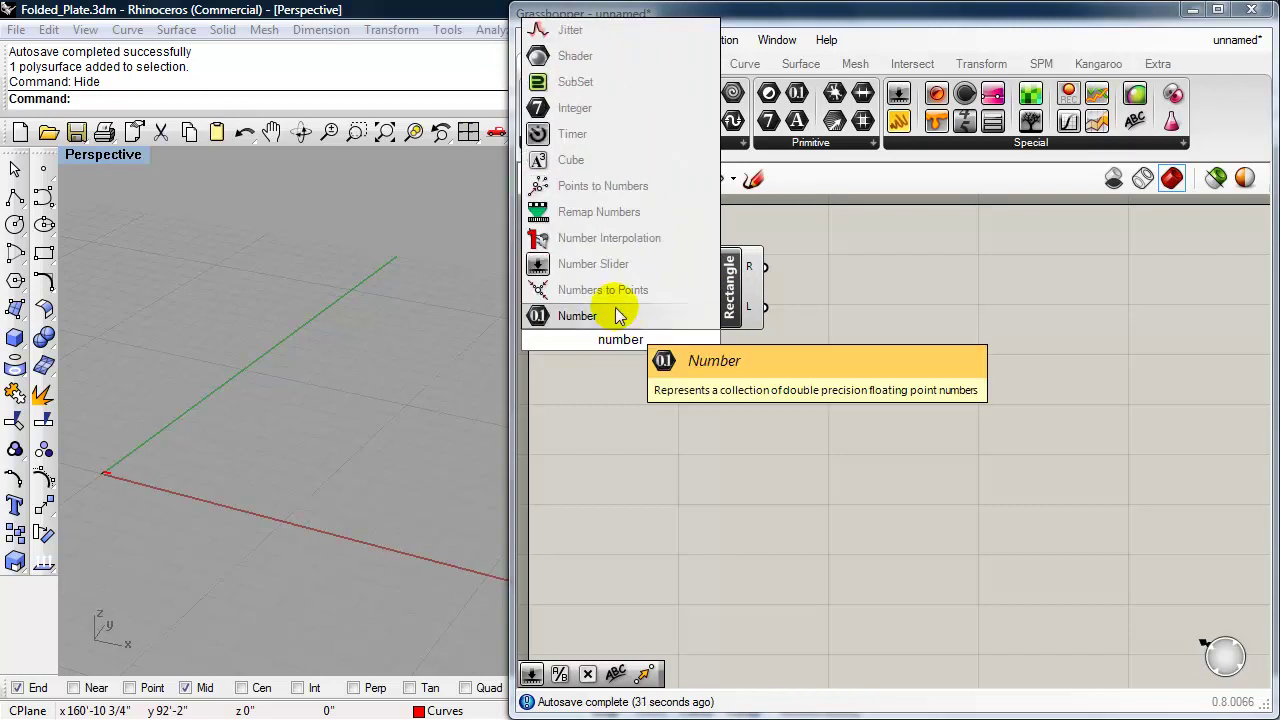
left_click(593, 264)
left_click(750, 285)
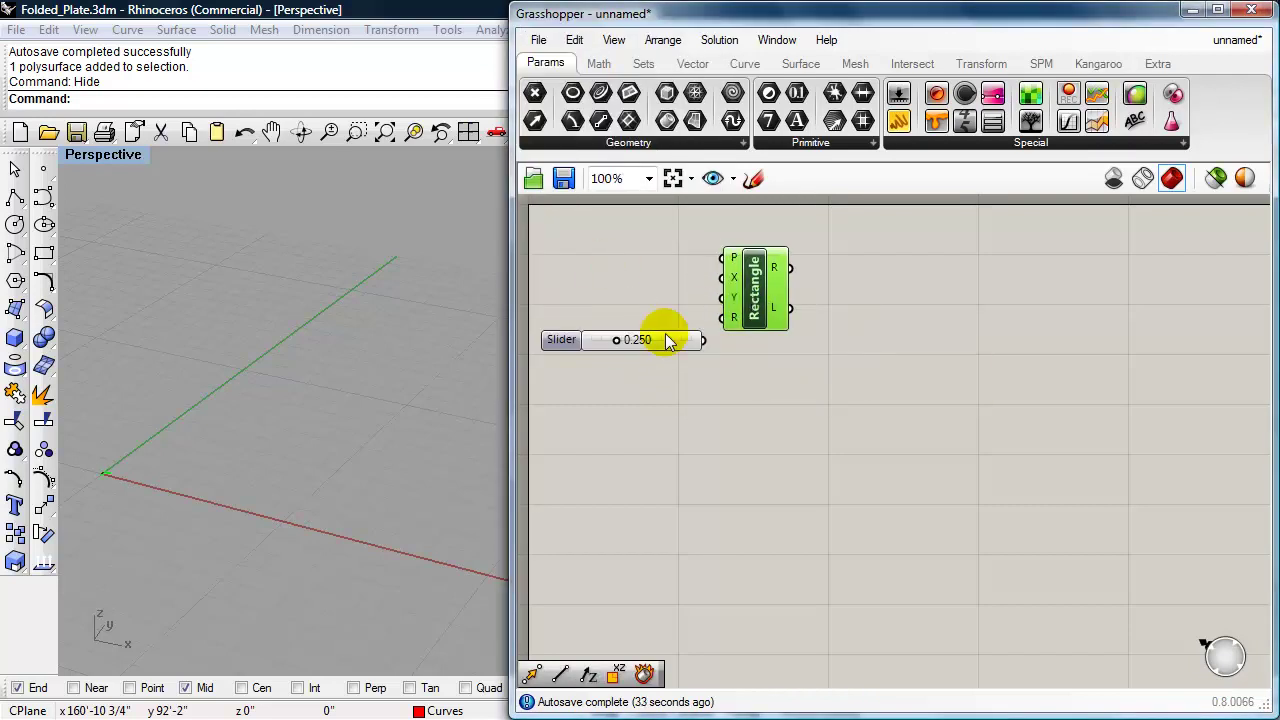
left_click_drag(581, 347, 582, 295)
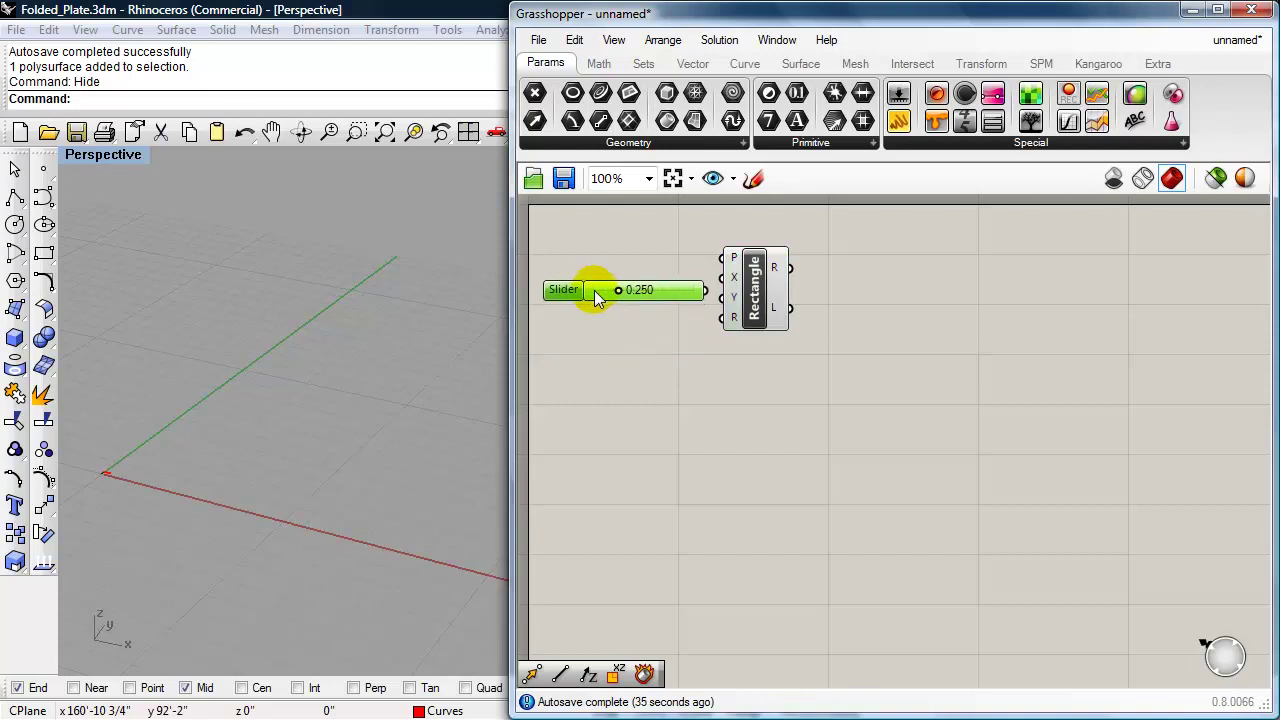
- Configure the number slider for integer values with a range of 90 and a current value of 10
double_click(559, 290)
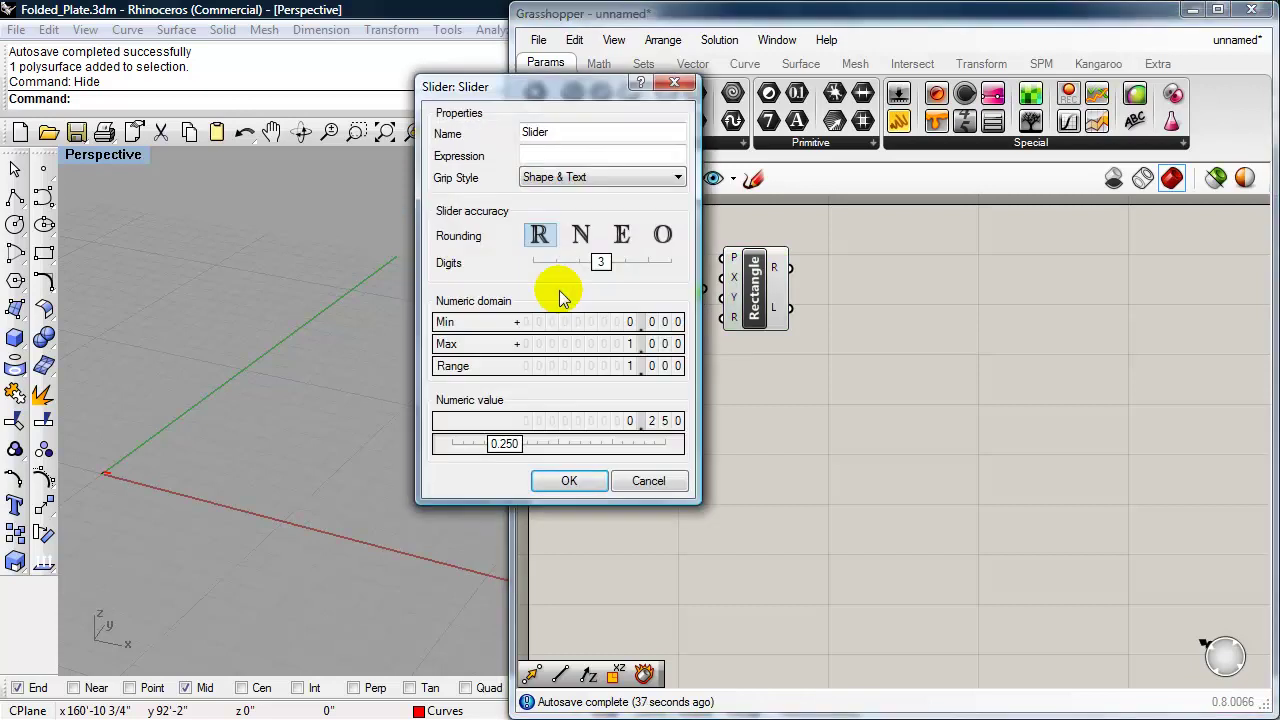
left_click(581, 236)
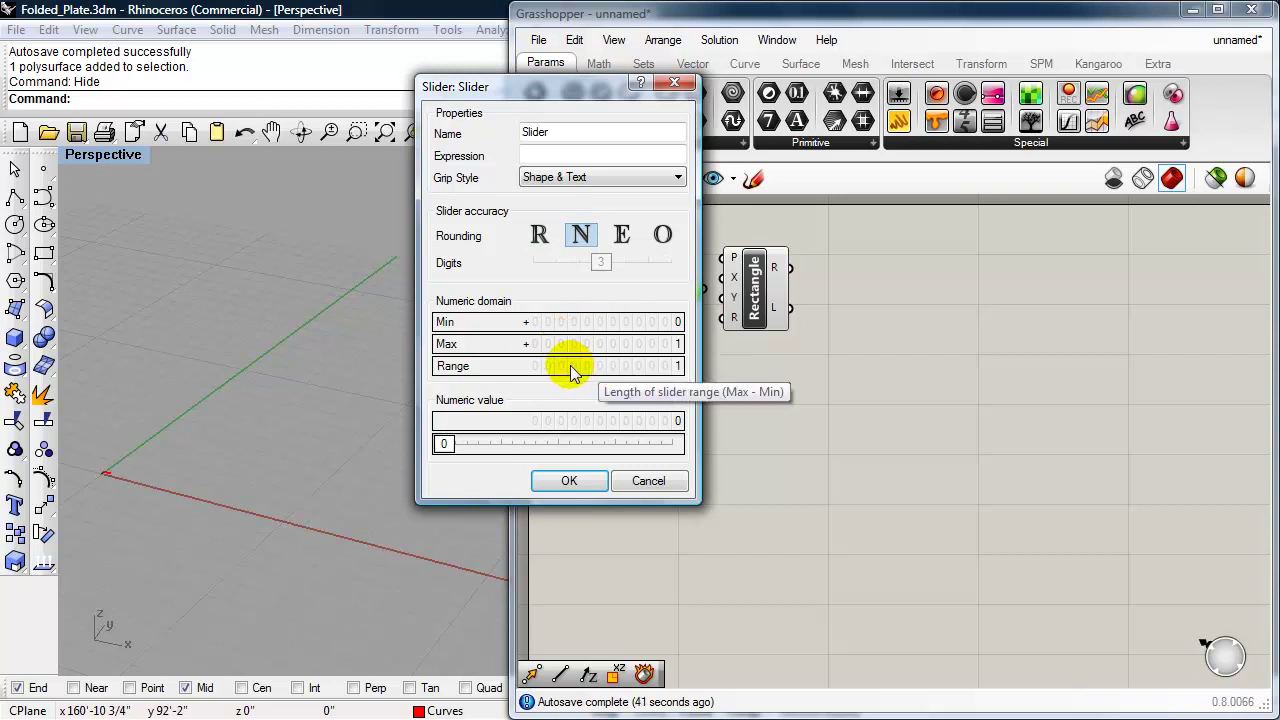
double_click(600, 366)
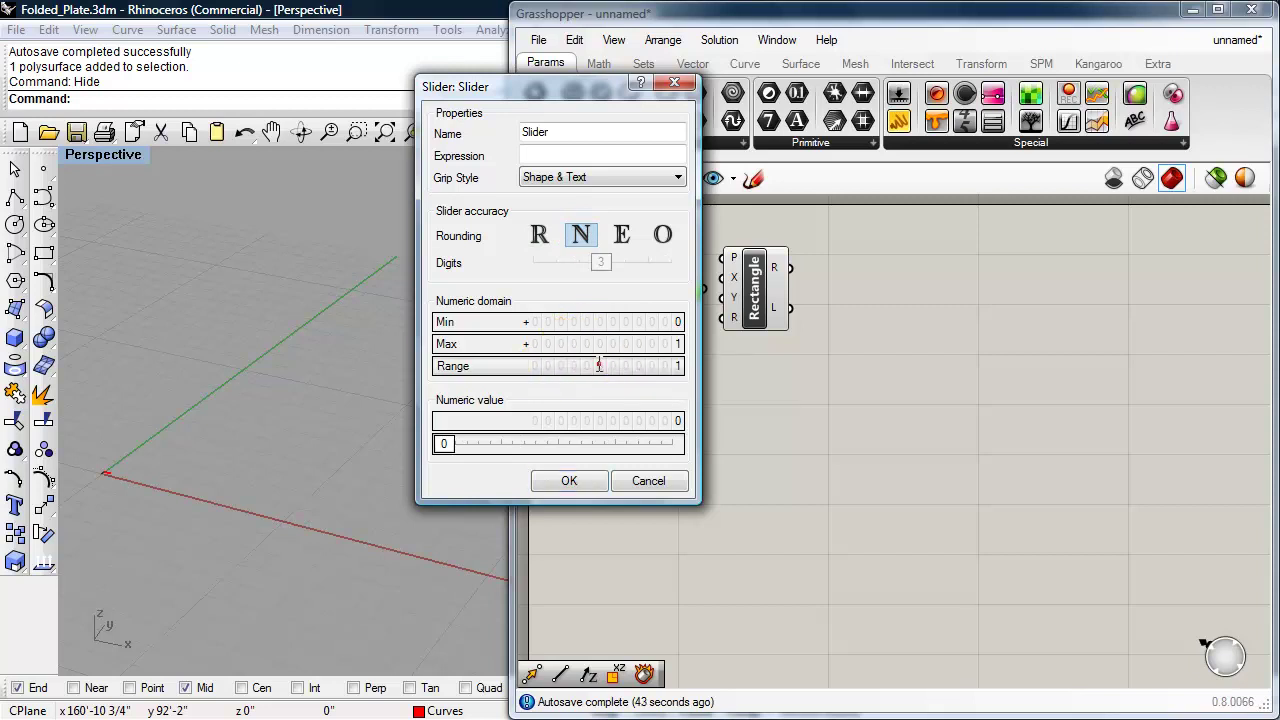
type("90")
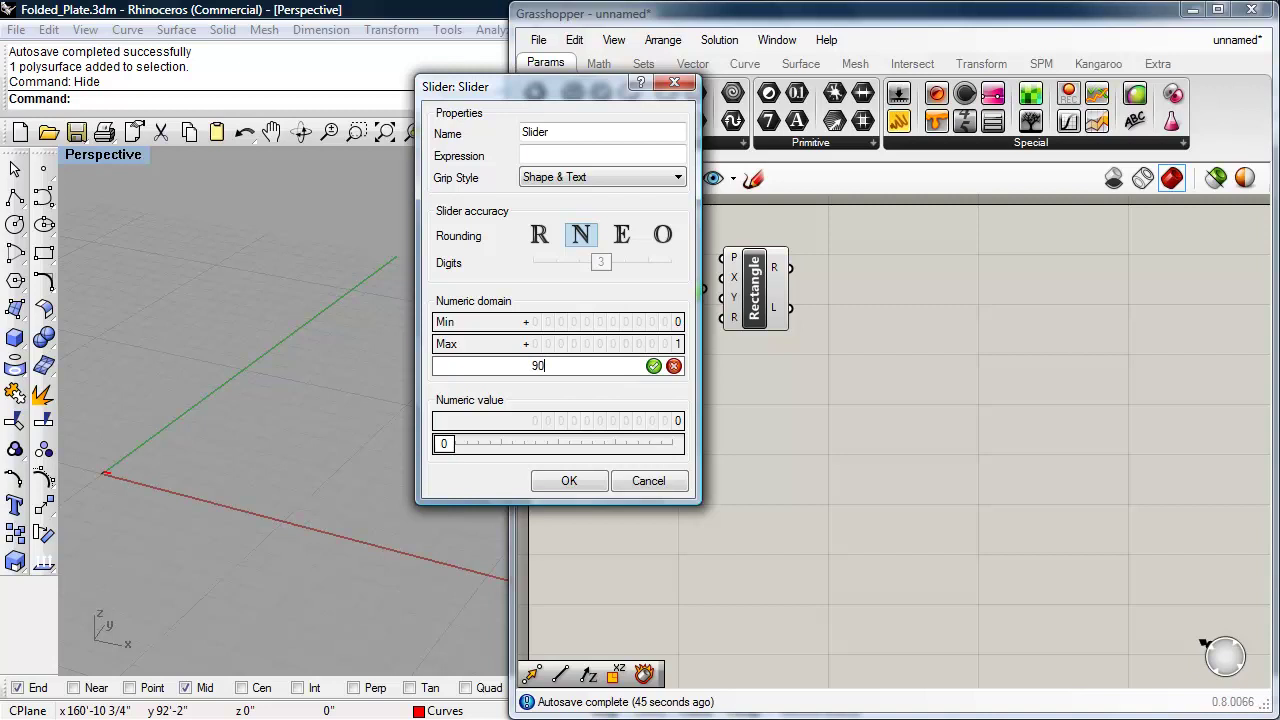
left_click(653, 366)
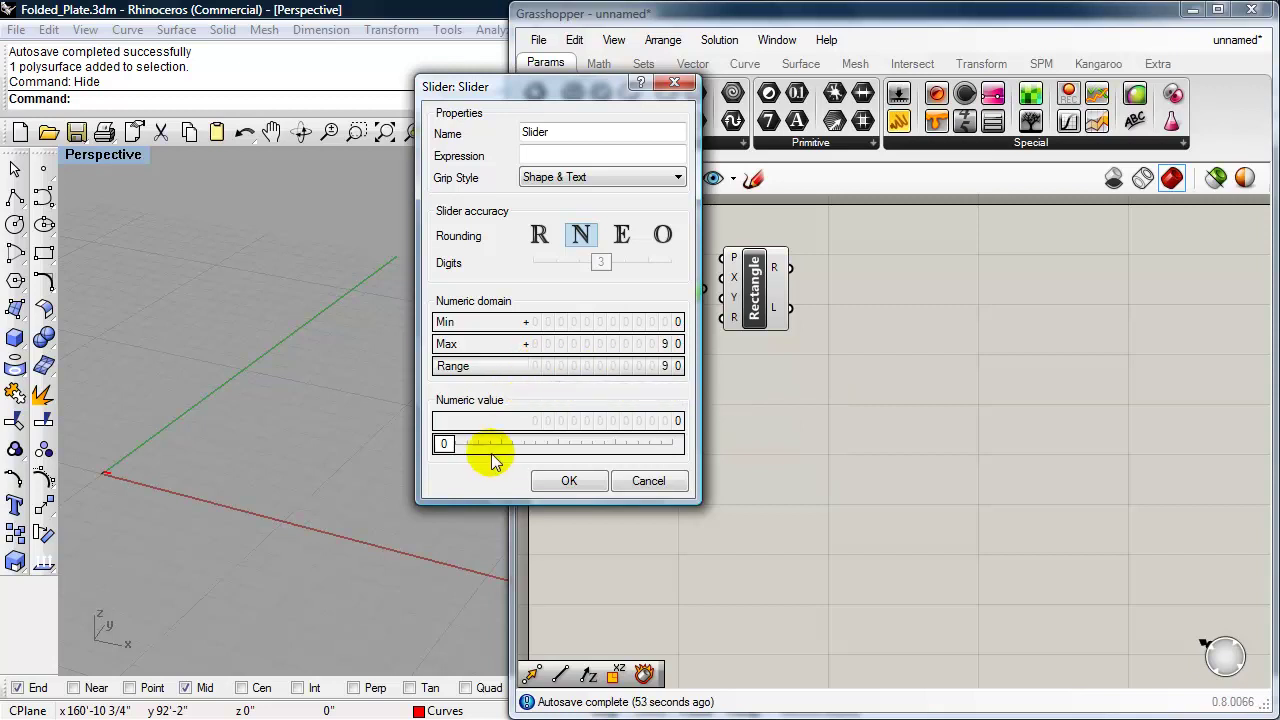
double_click(525, 443)
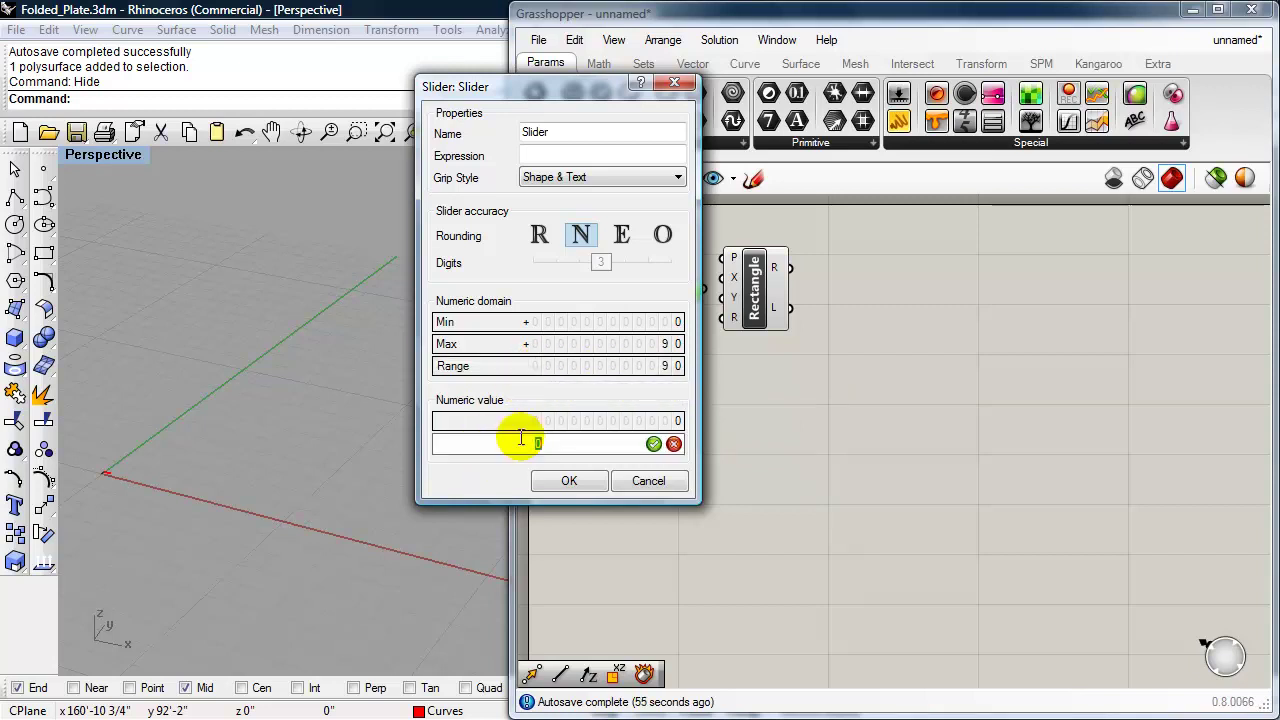
type("10")
key("Return")
left_click(568, 480)
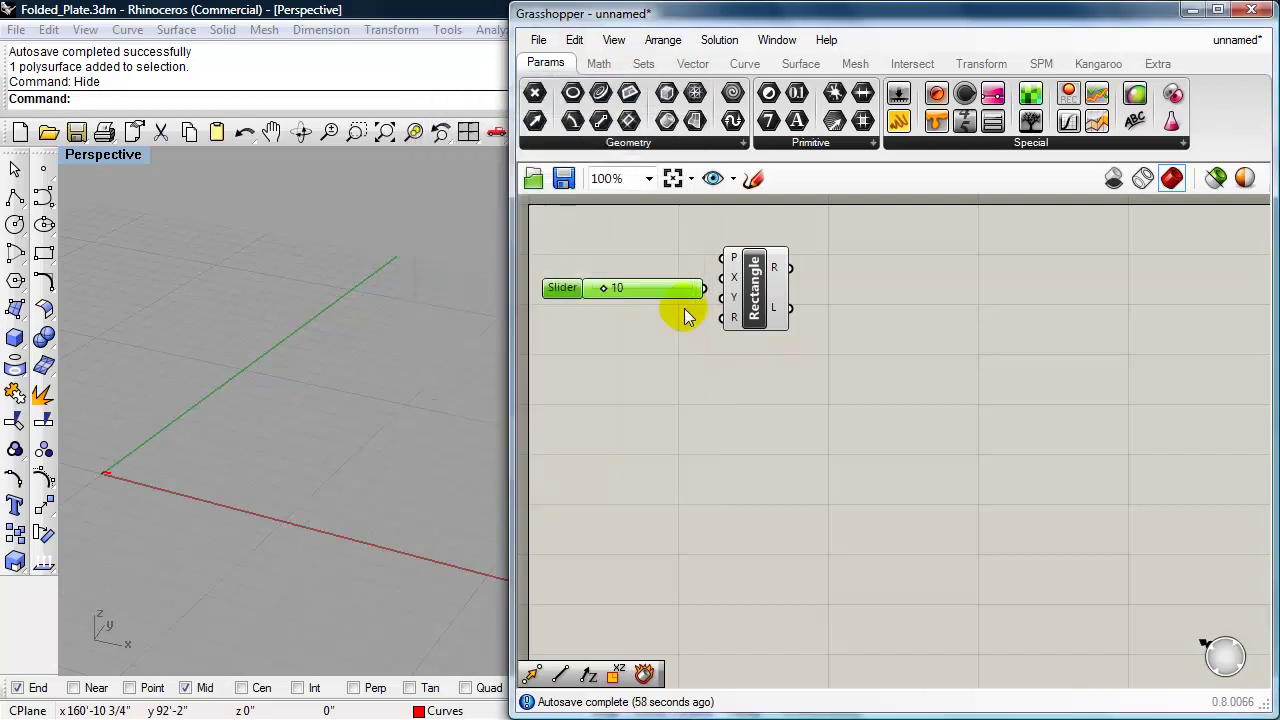
- Rename the number slider to "width X"
right_click(553, 287)
left_click(627, 300)
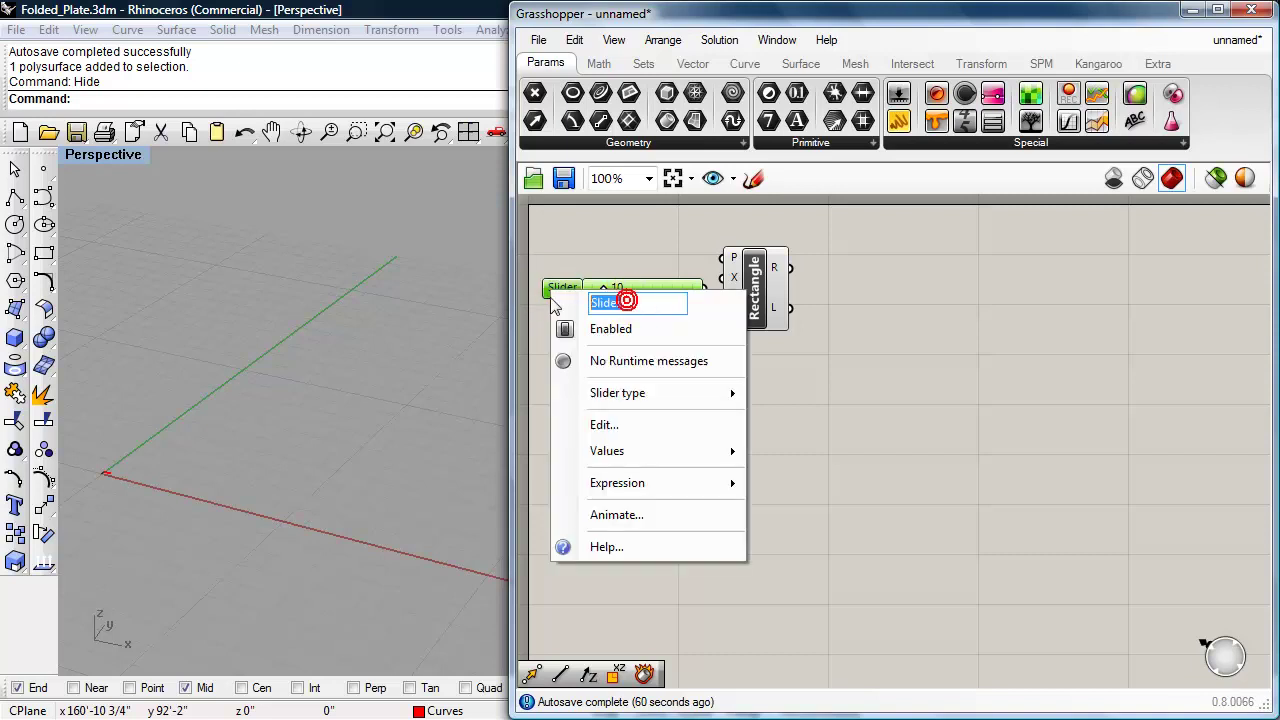
type("width")
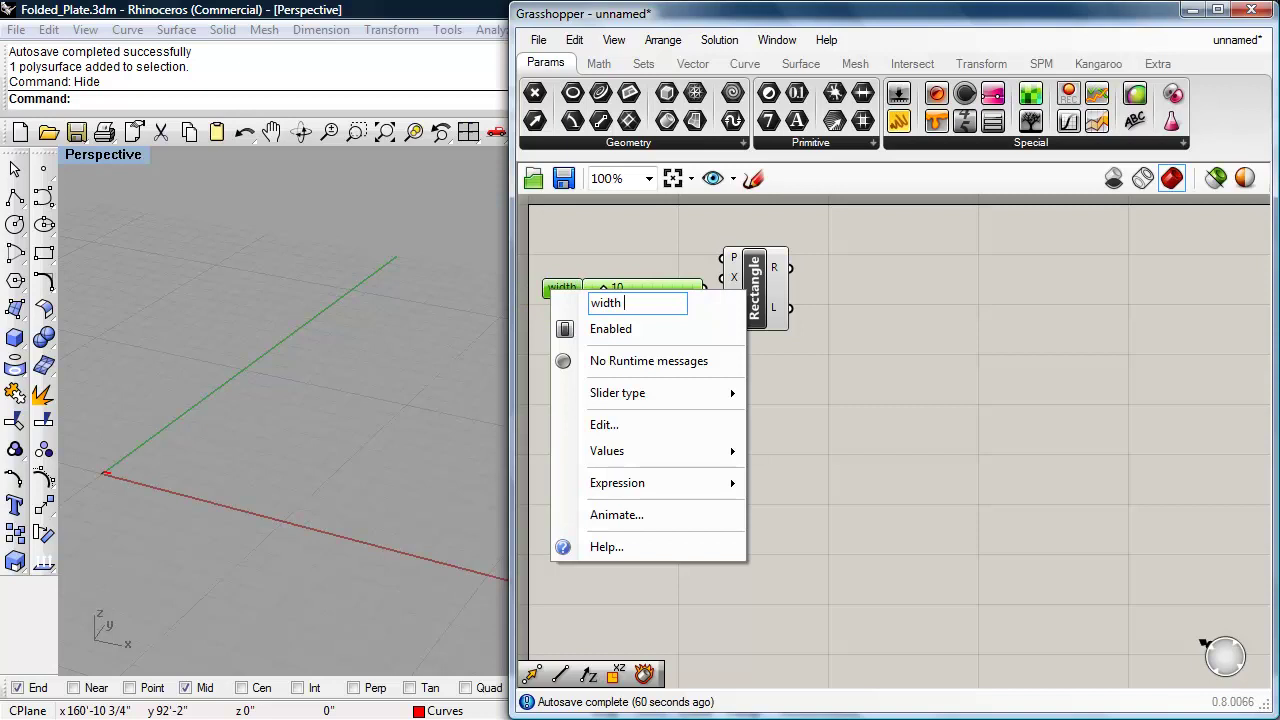
left_click(567, 243)
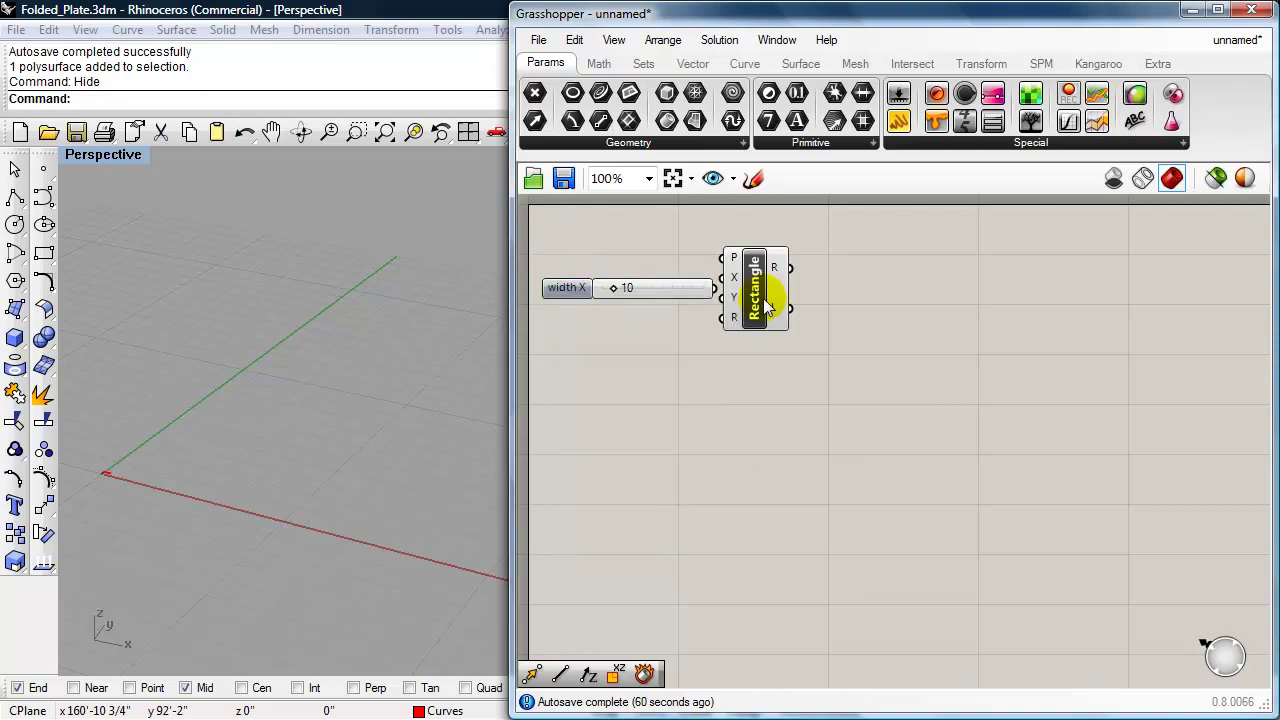
- Connect the width X slider to the Rectangle component's X input and align the two components
left_click_drag(767, 308, 785, 308)
left_click(718, 291)
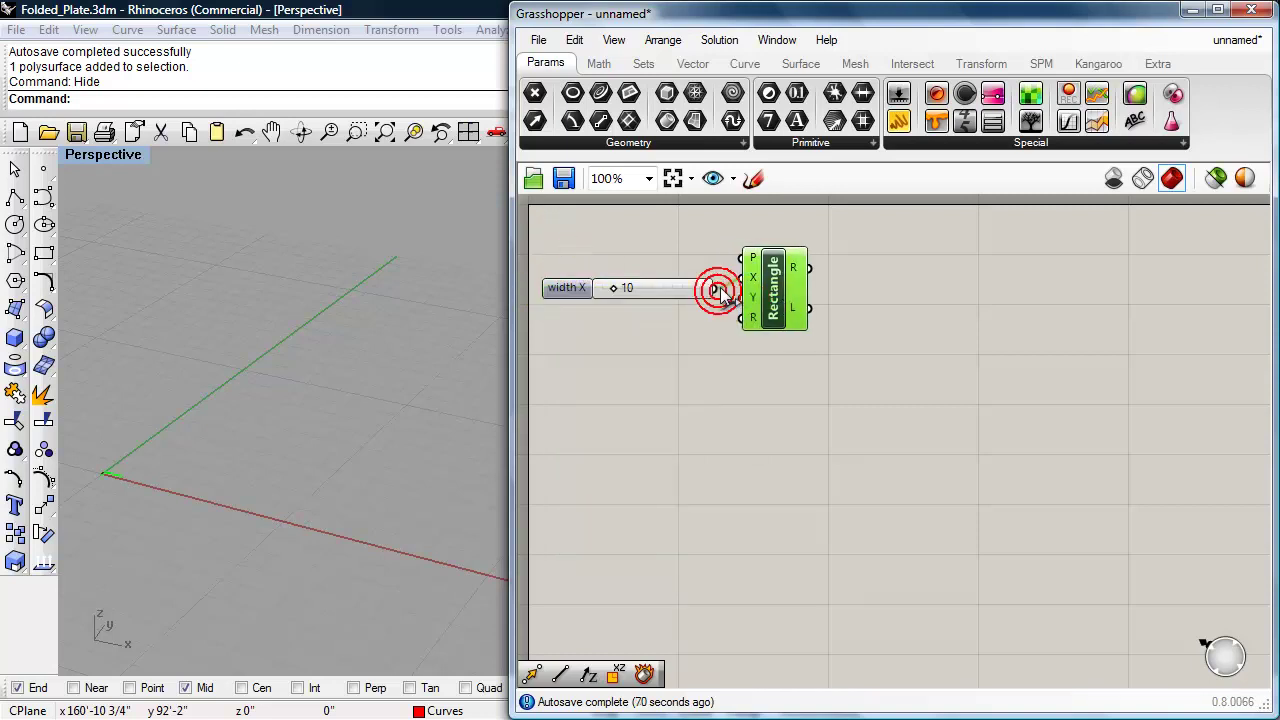
left_click_drag(658, 294, 663, 290)
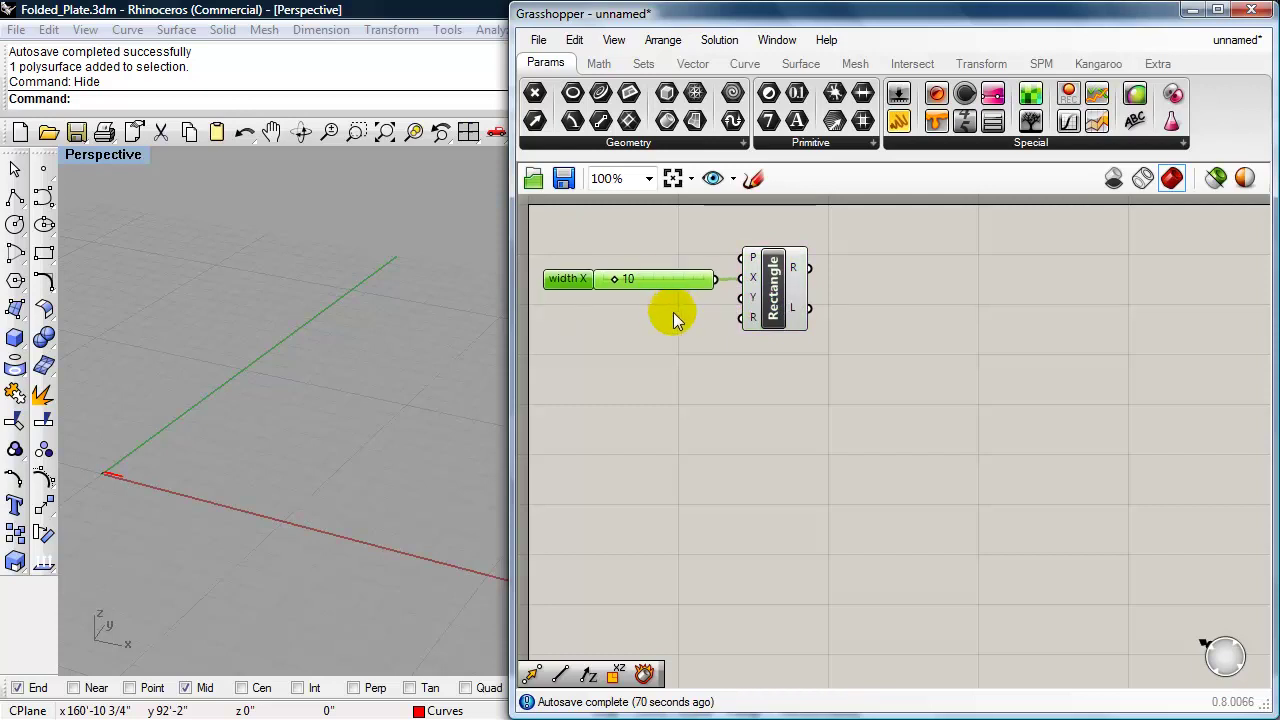
- Duplicate the width X slider below the original and connect the copy to the Rectangle component's Y input
left_click_drag(674, 282, 741, 298, "alt")
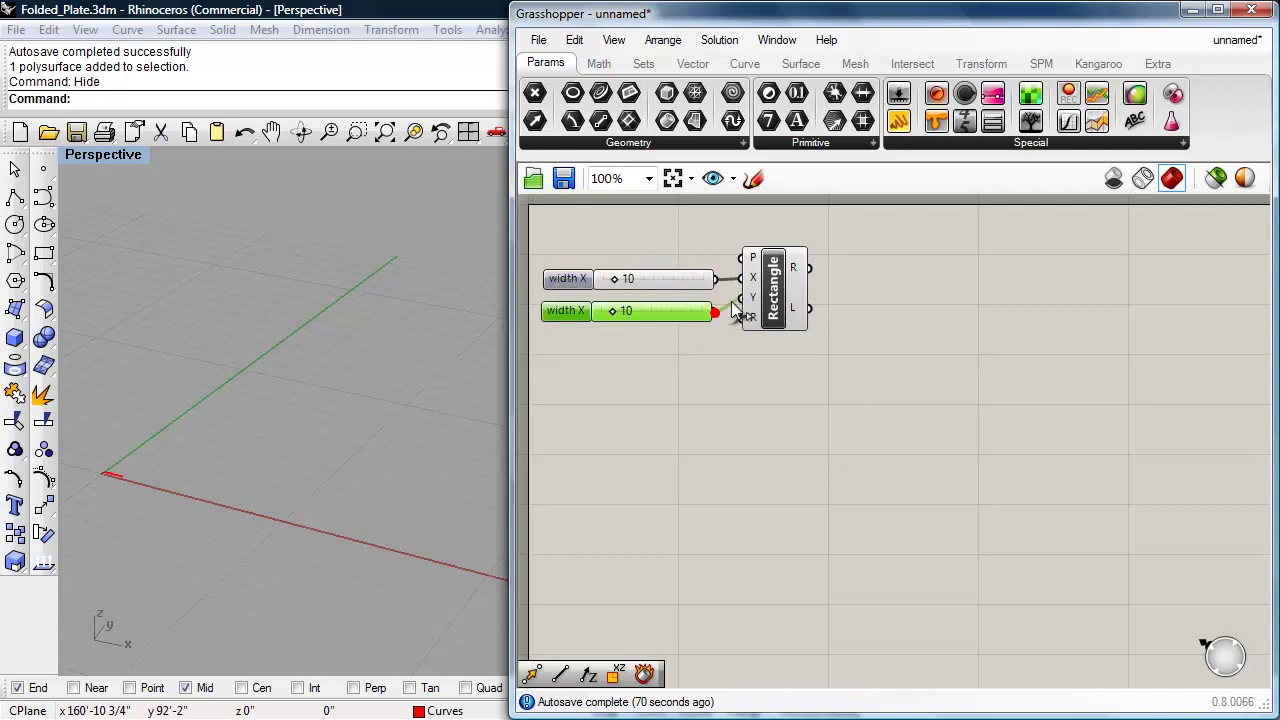
left_click(215, 479)
scroll(214, 478, "up", 5)
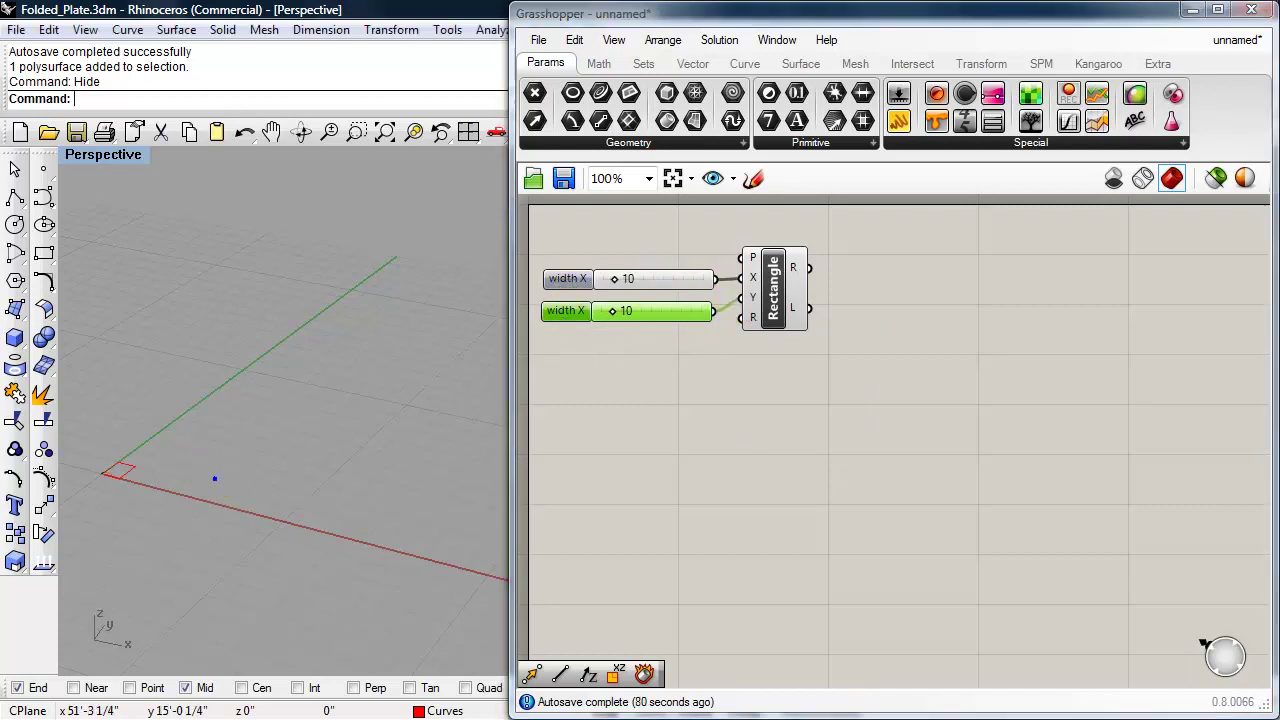
scroll(238, 437, "up", 3)
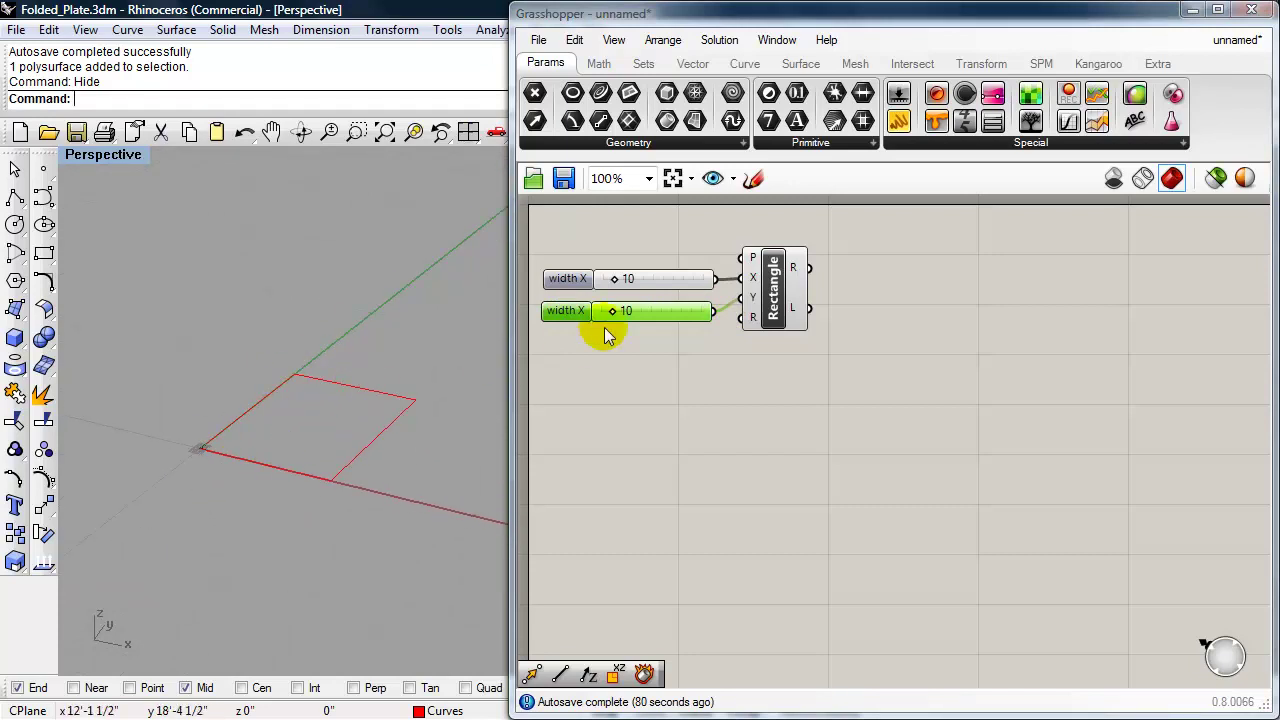
- Rename the copied slider to "width Y" and set its value to 30
right_click(570, 310)
left_click(659, 324)
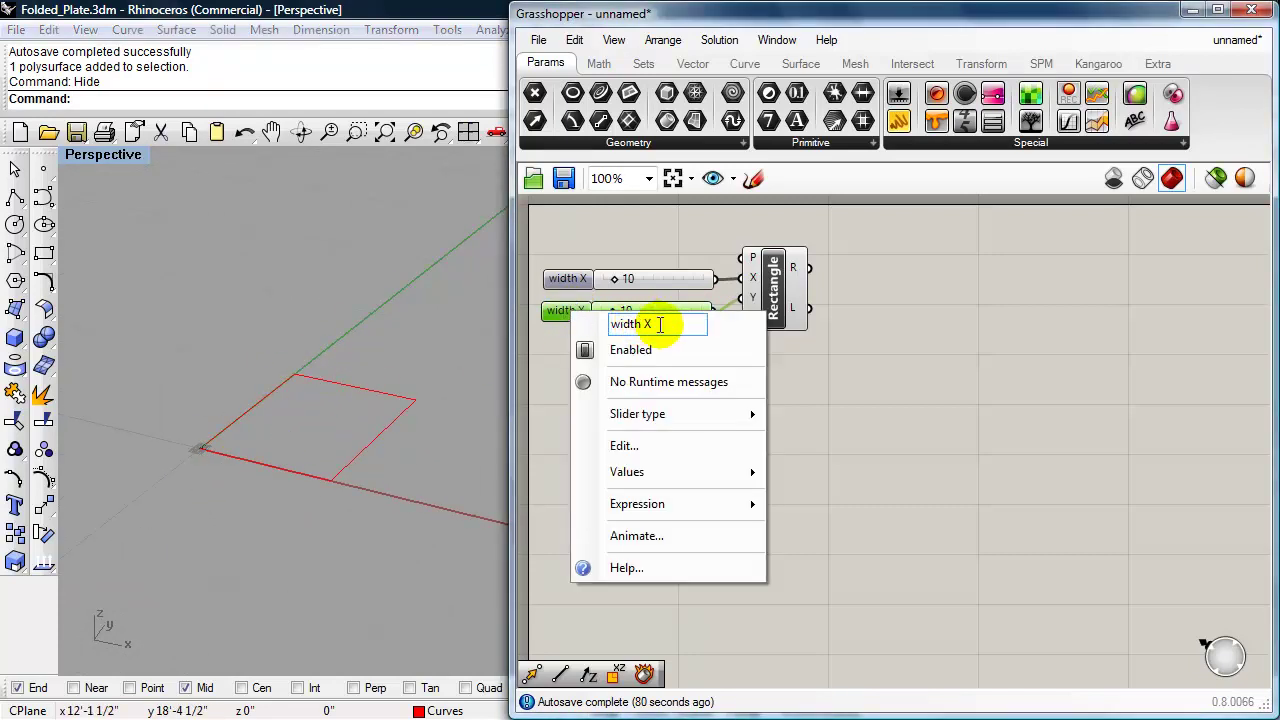
type("Y")
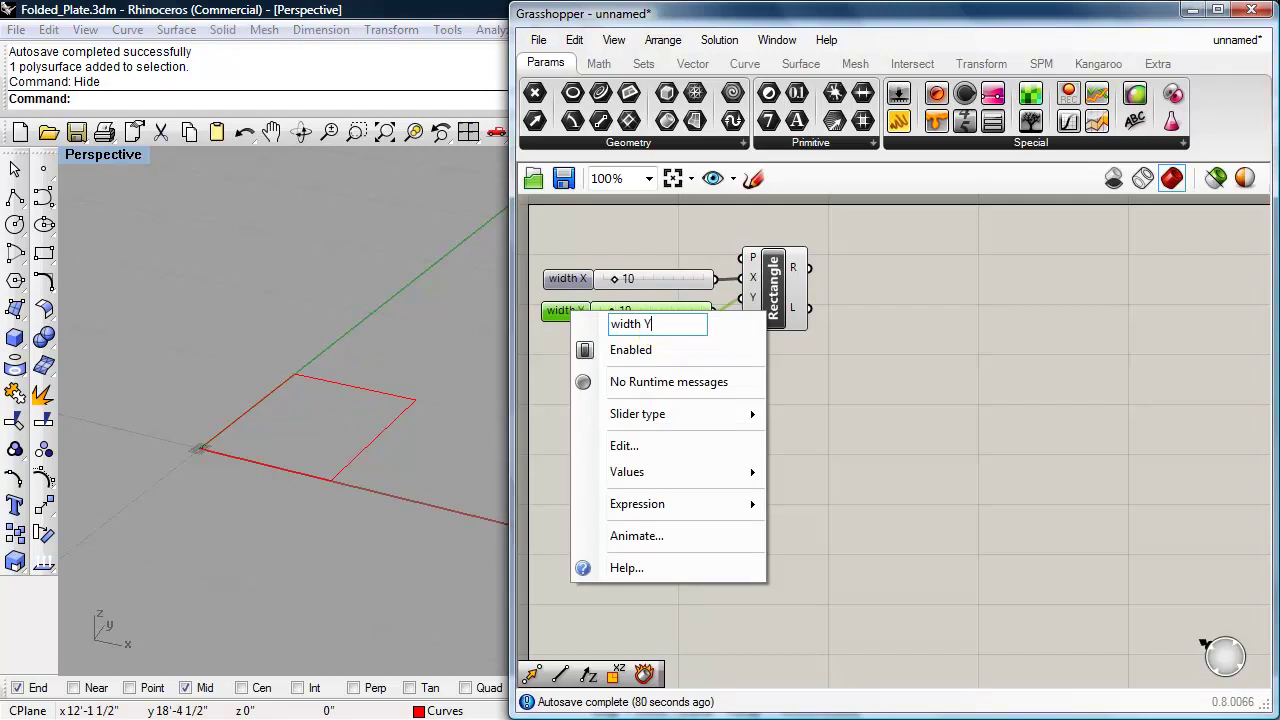
left_click(829, 373)
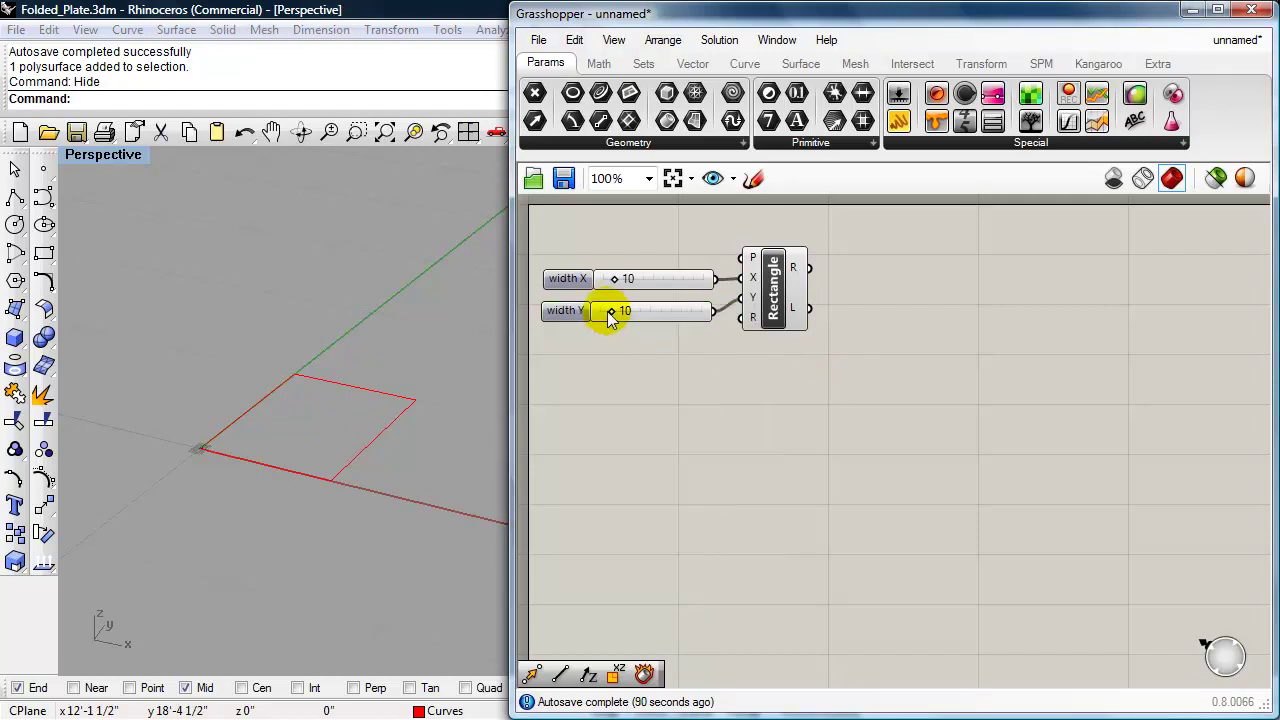
left_click_drag(612, 312, 635, 313)
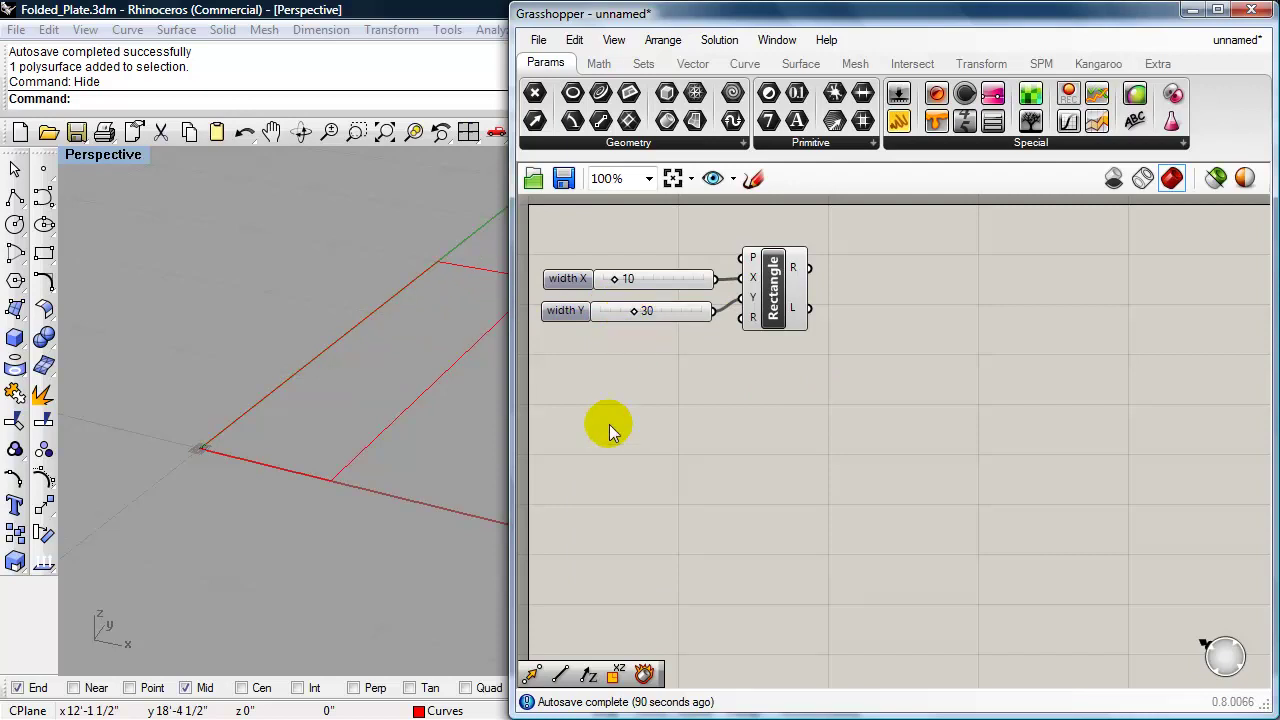
right_click_drag(318, 496, 251, 509, "shift")
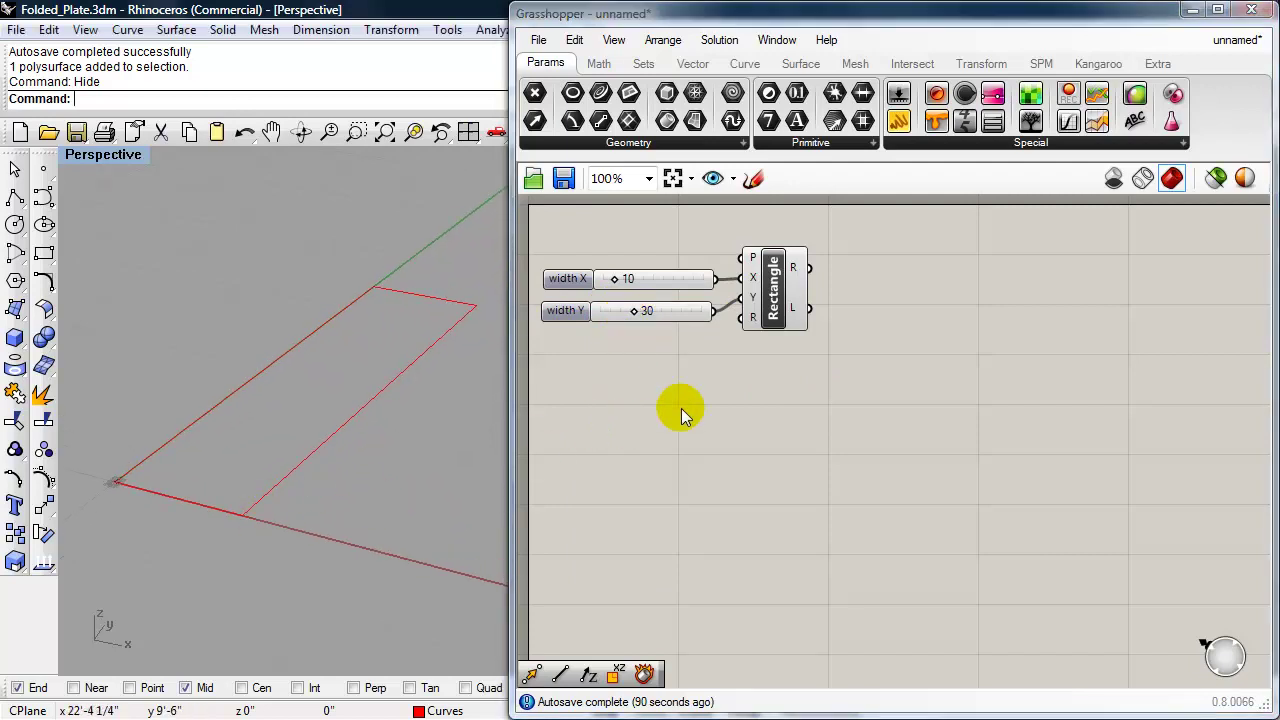
- Move both width sliders and the Rectangle component together lower on the canvas to make room above them
right_click_drag(677, 414, 677, 455)
left_click_drag(888, 403, 583, 292)
left_click_drag(785, 365, 808, 390)
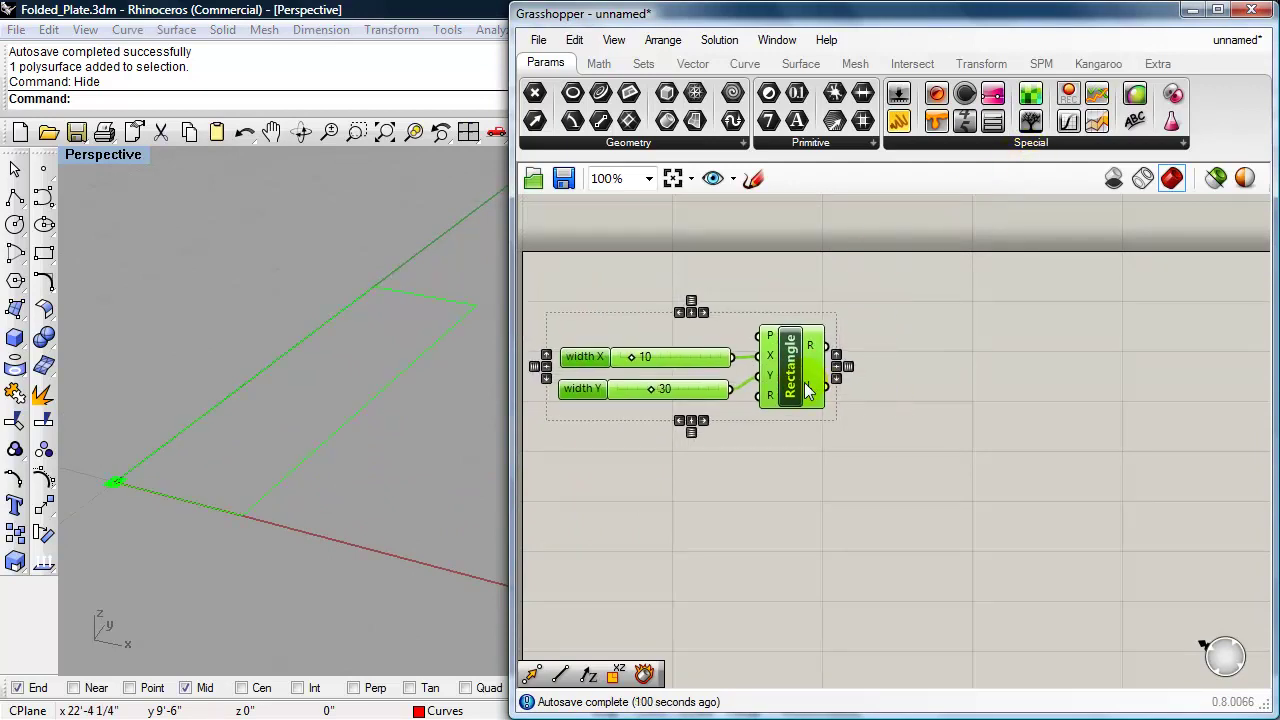
left_click(947, 312)
- Add a Scribble label above the components with the text "1st Rectangle"
left_click(1136, 120)
left_click(671, 277)
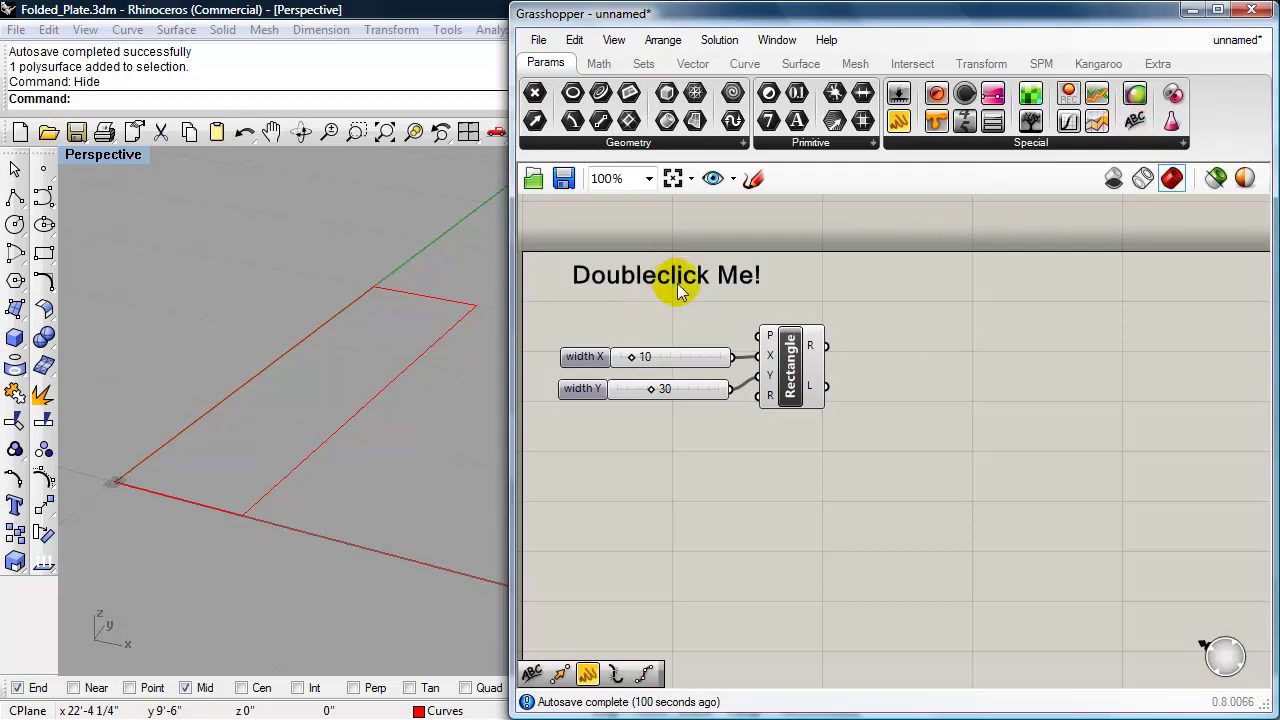
double_click(705, 284)
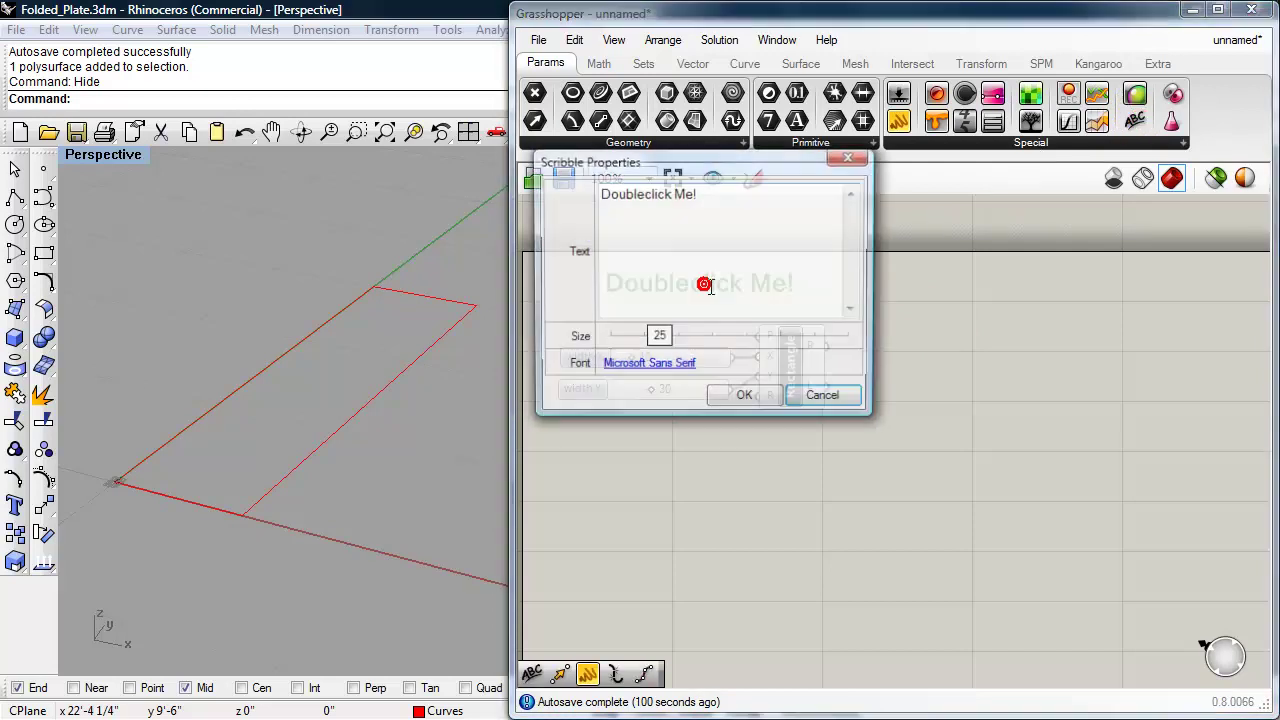
triple_click(706, 192)
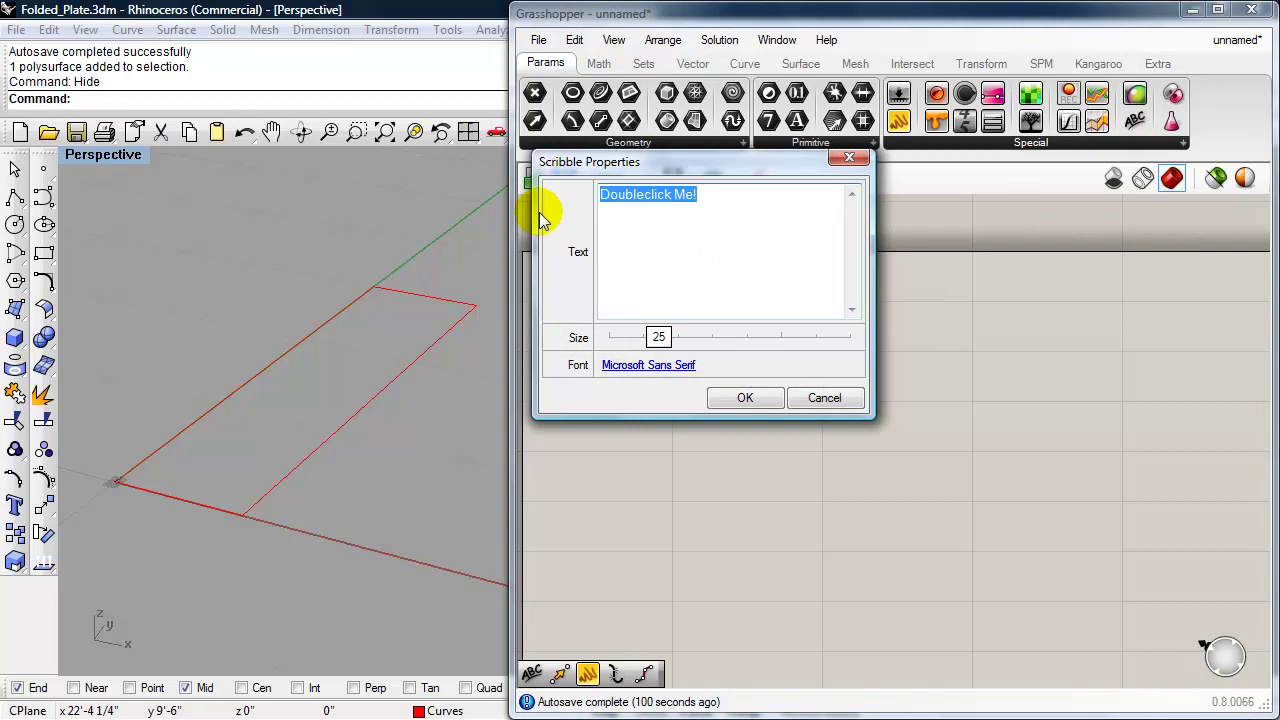
type("1st Rectangle")
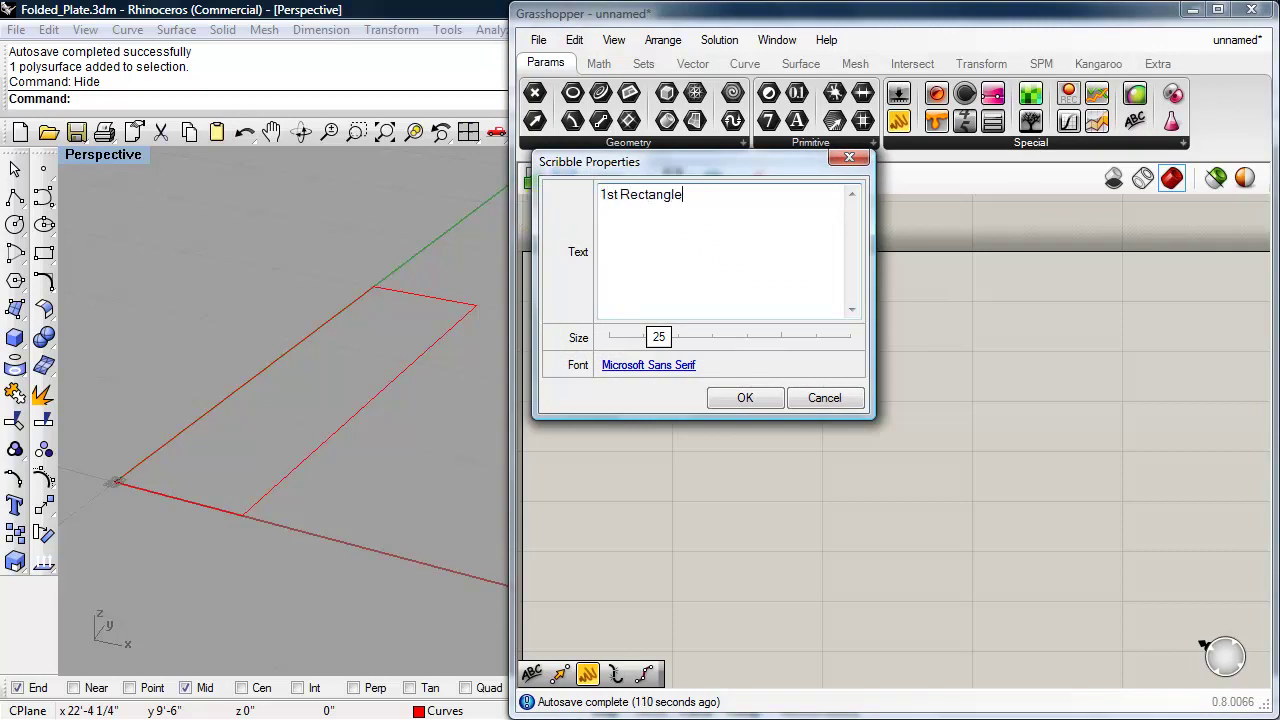
left_click(736, 396)
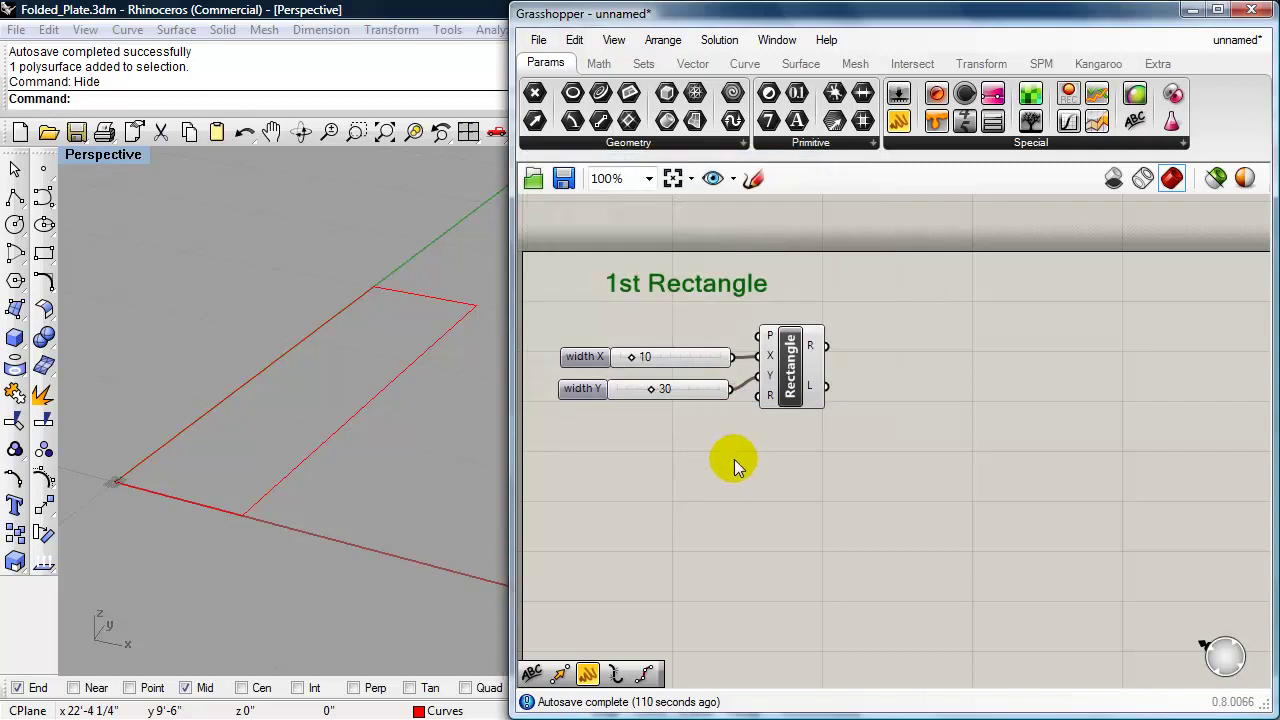
- Add an Explode component, connect the Rectangle's R output to its C input and align it with the Rectangle
right_click_drag(385, 504, 374, 465)
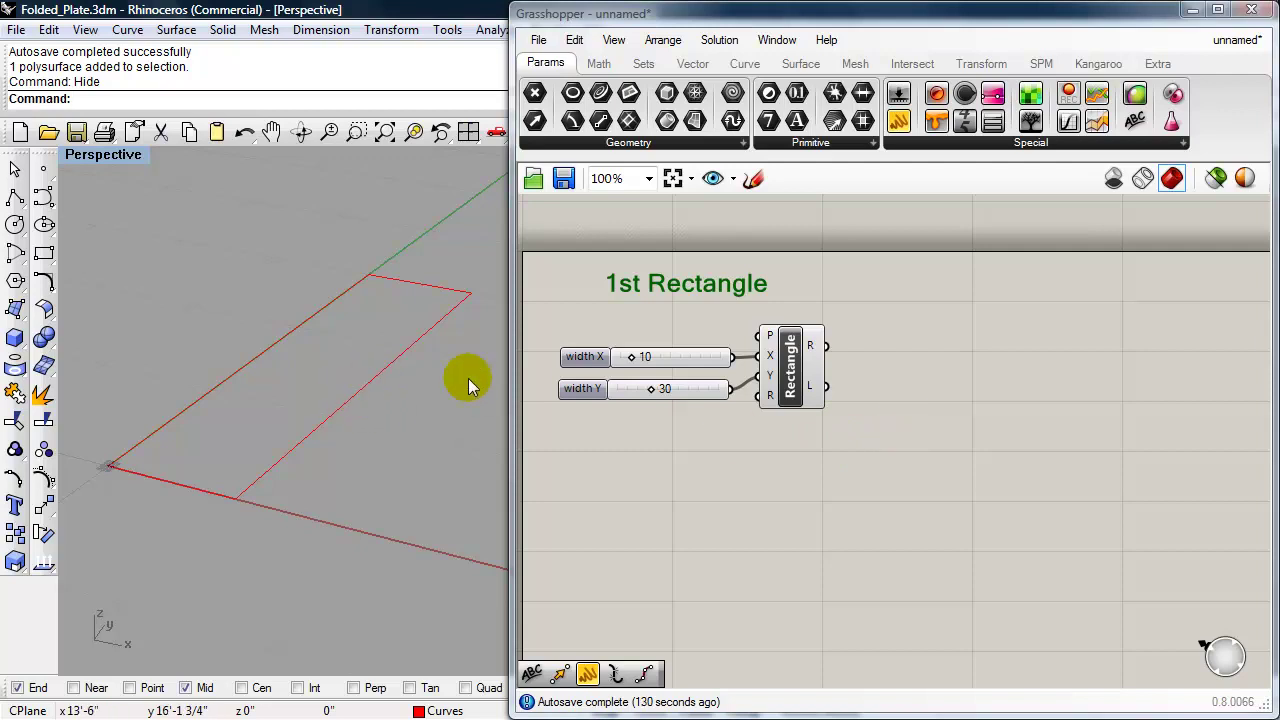
double_click(930, 403)
type("ex")
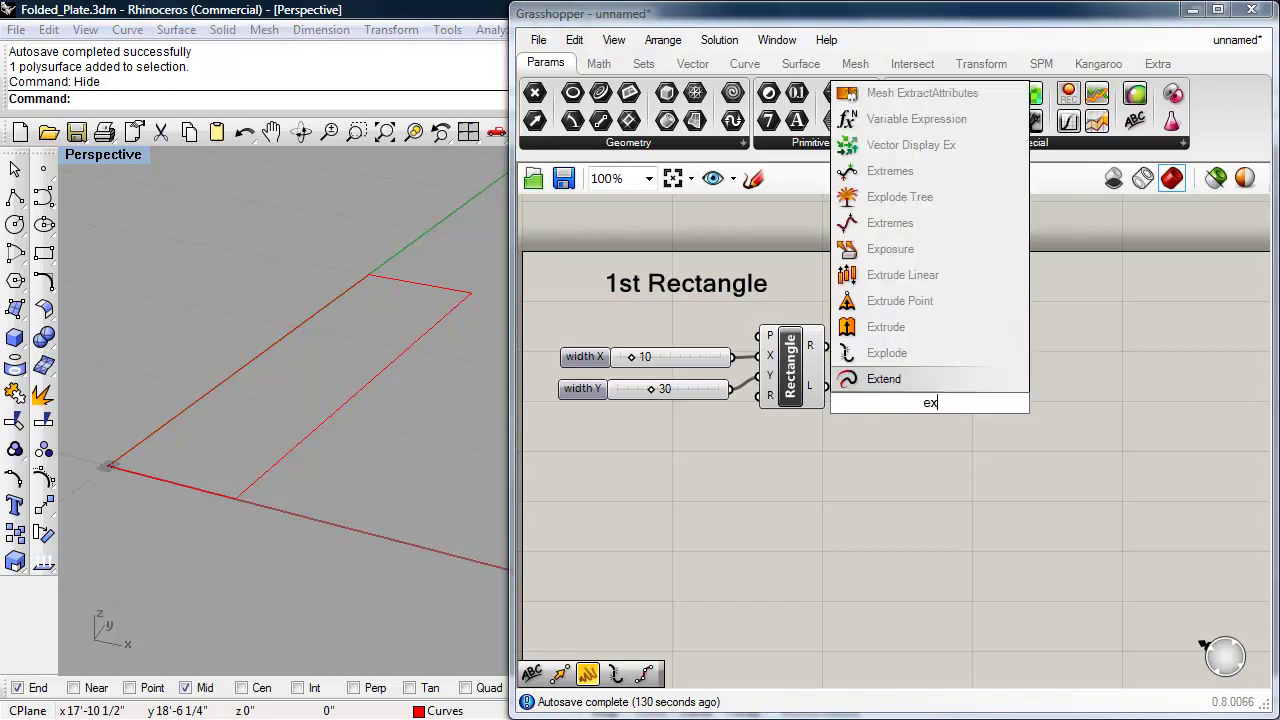
type("plde")
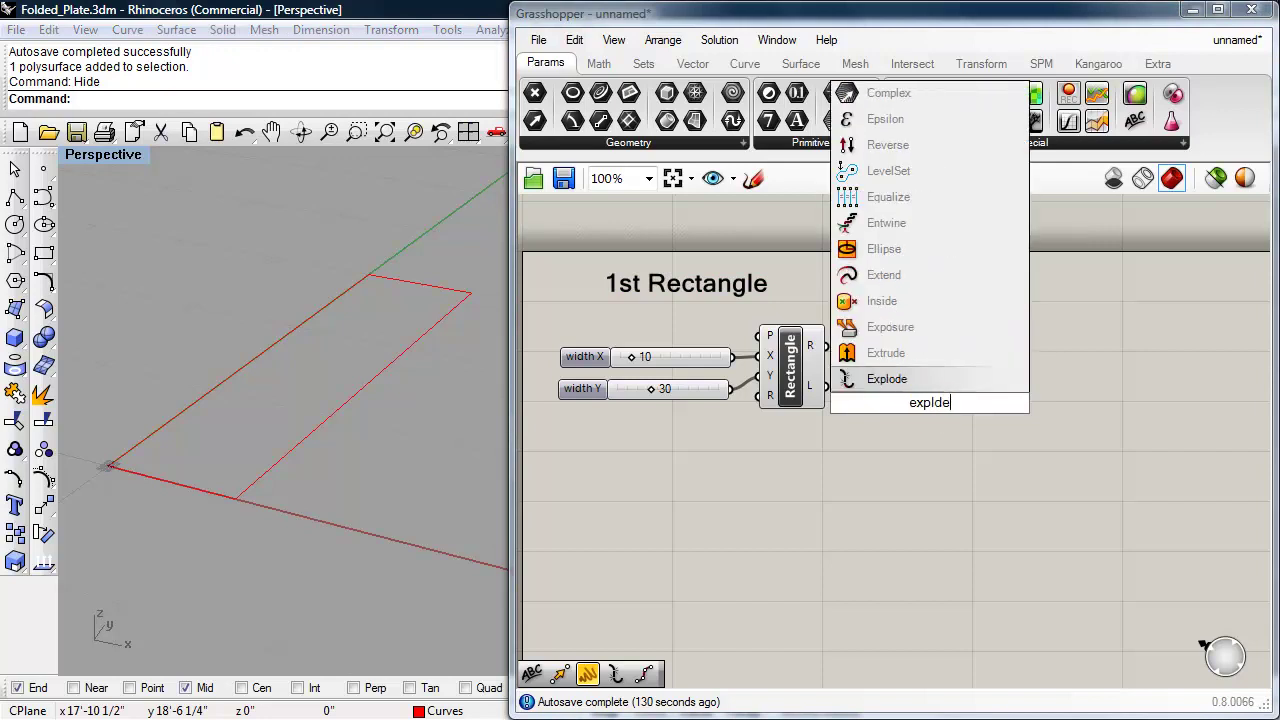
left_click(904, 379)
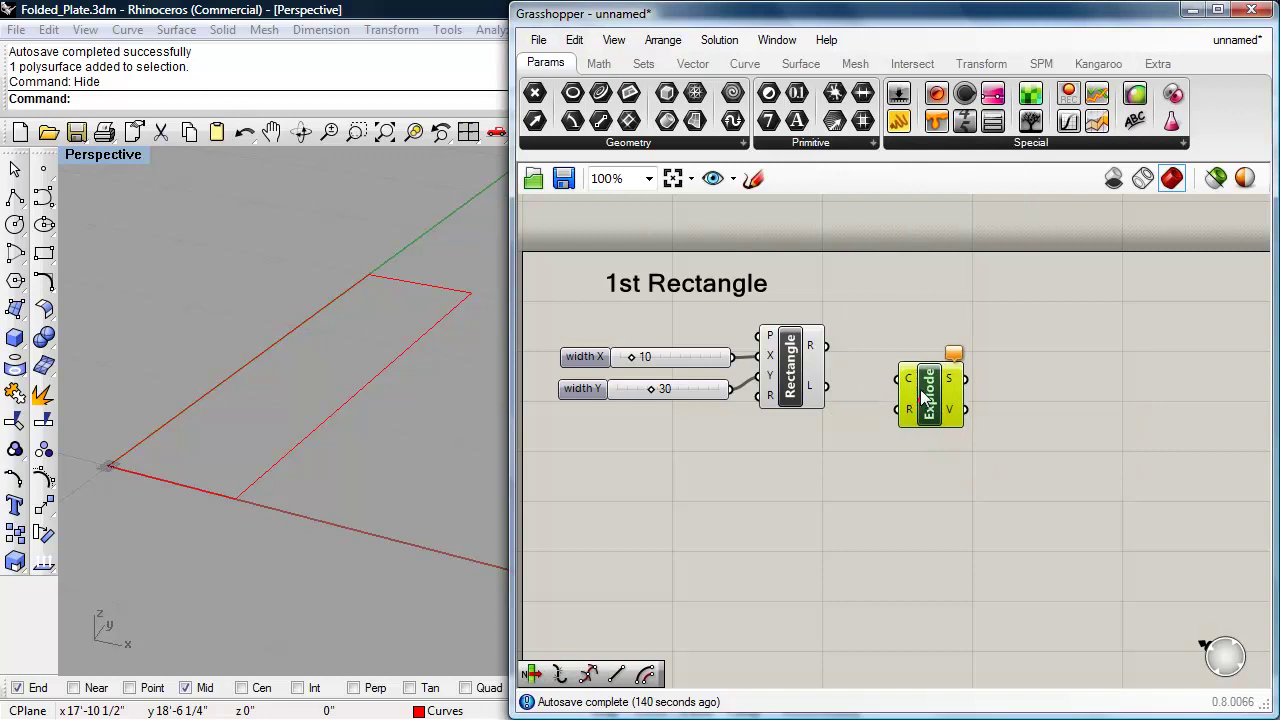
left_click_drag(826, 346, 909, 387)
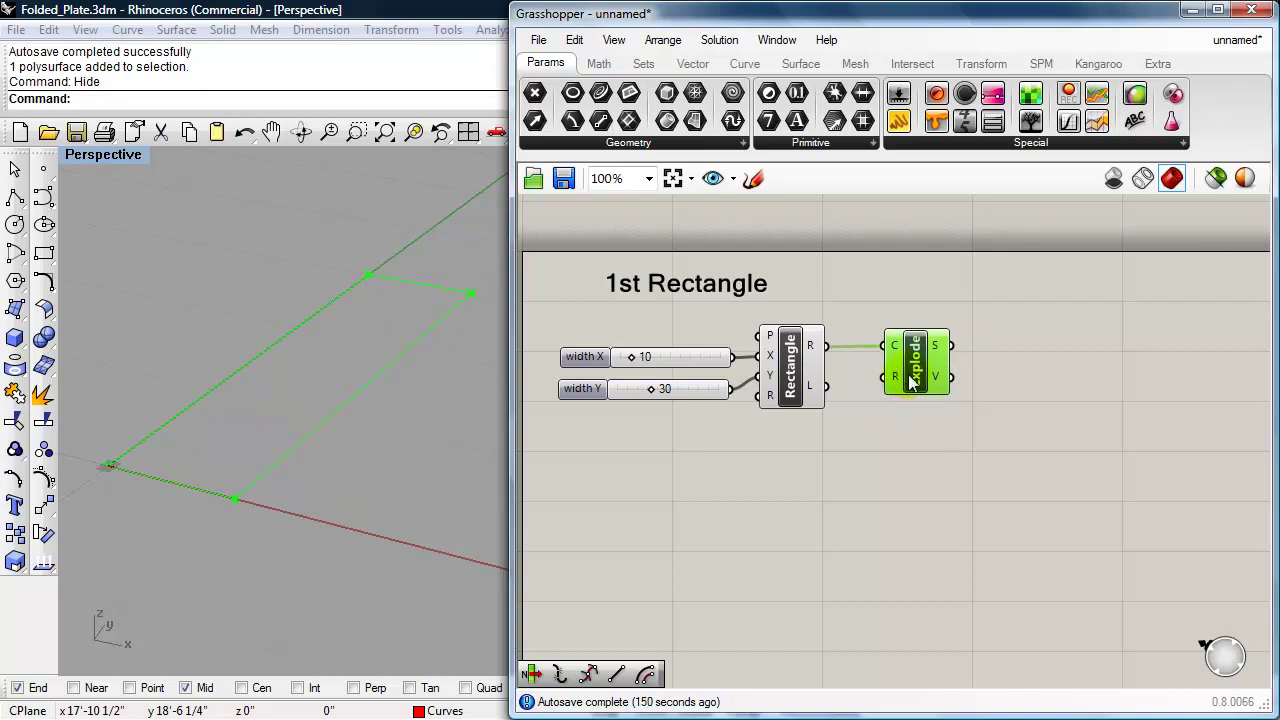
- Add a List Item component, connect Explode's S output to its L input and place it below the Explode component
mouse_move(937, 350)
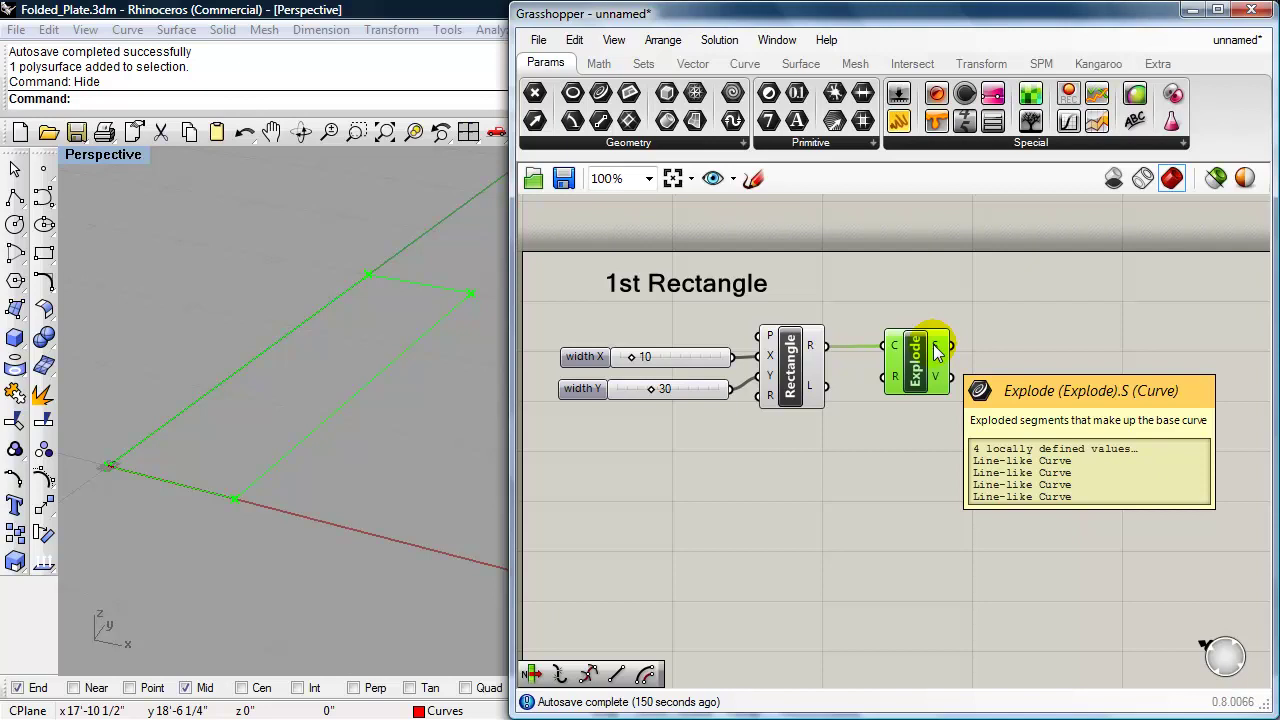
double_click(1010, 375)
type("list")
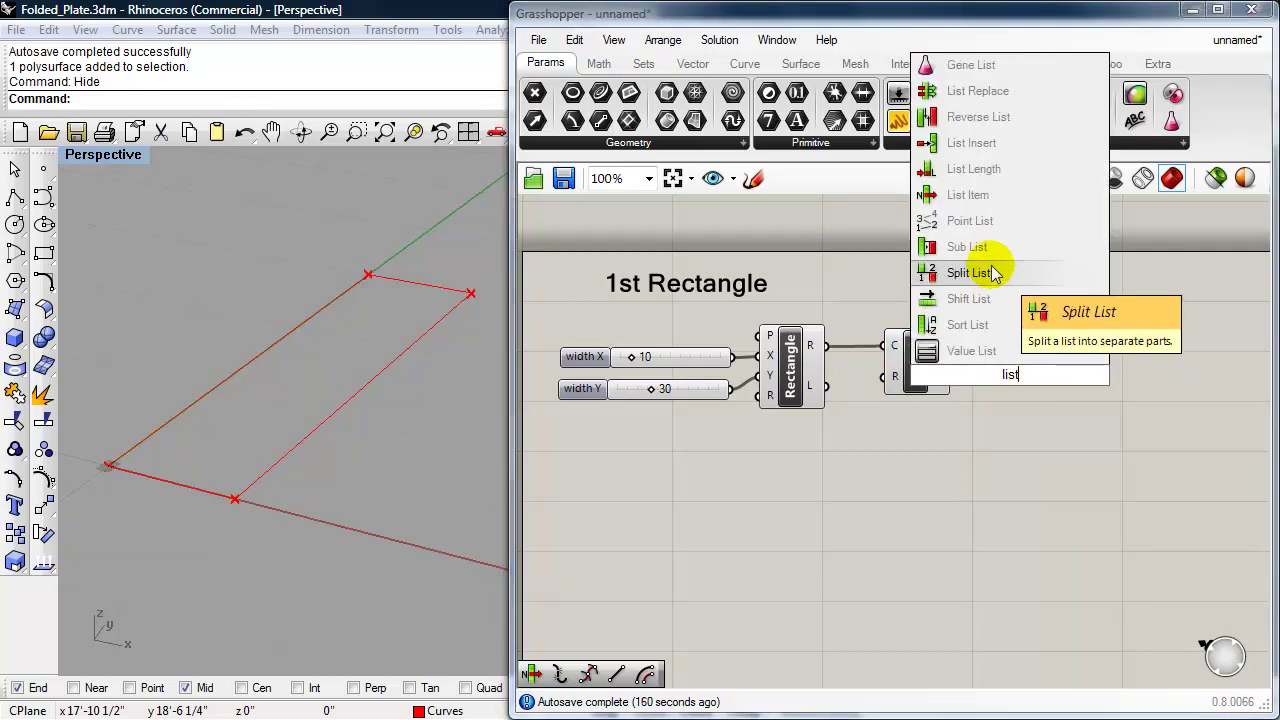
left_click(997, 196)
left_click_drag(1010, 400, 1040, 390)
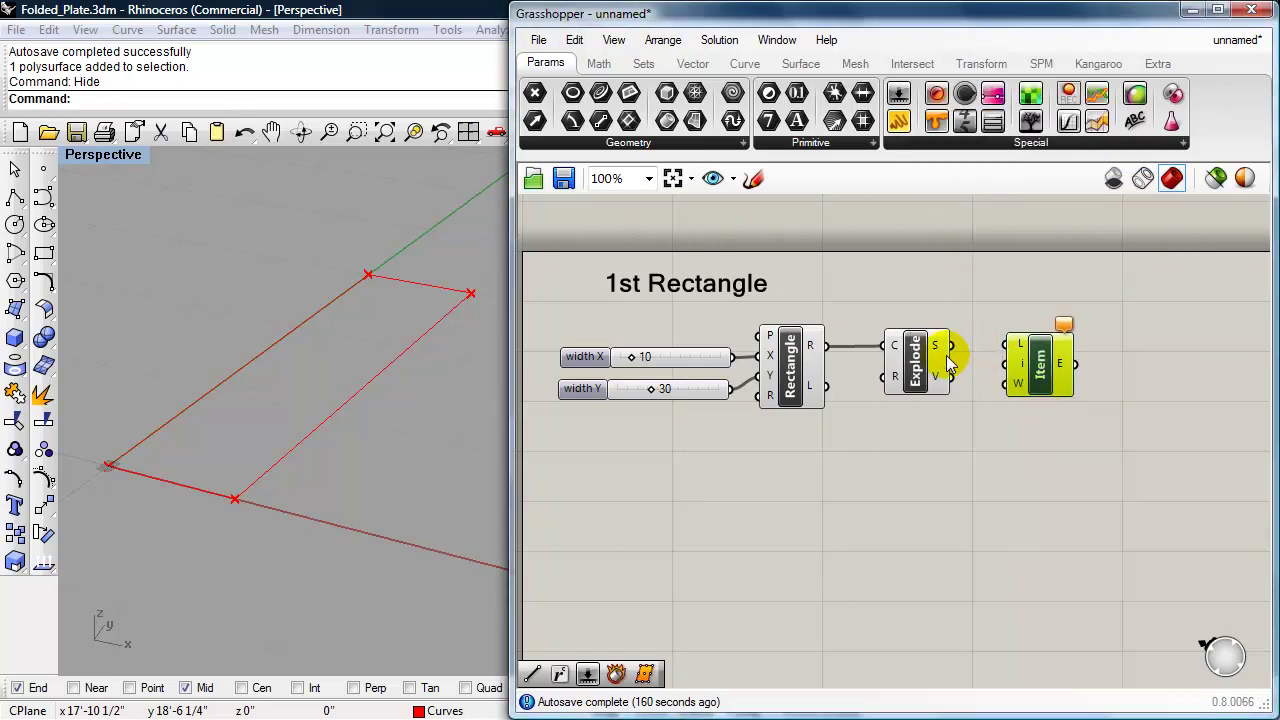
left_click_drag(952, 347, 1006, 346)
left_click_drag(1040, 392, 1037, 458)
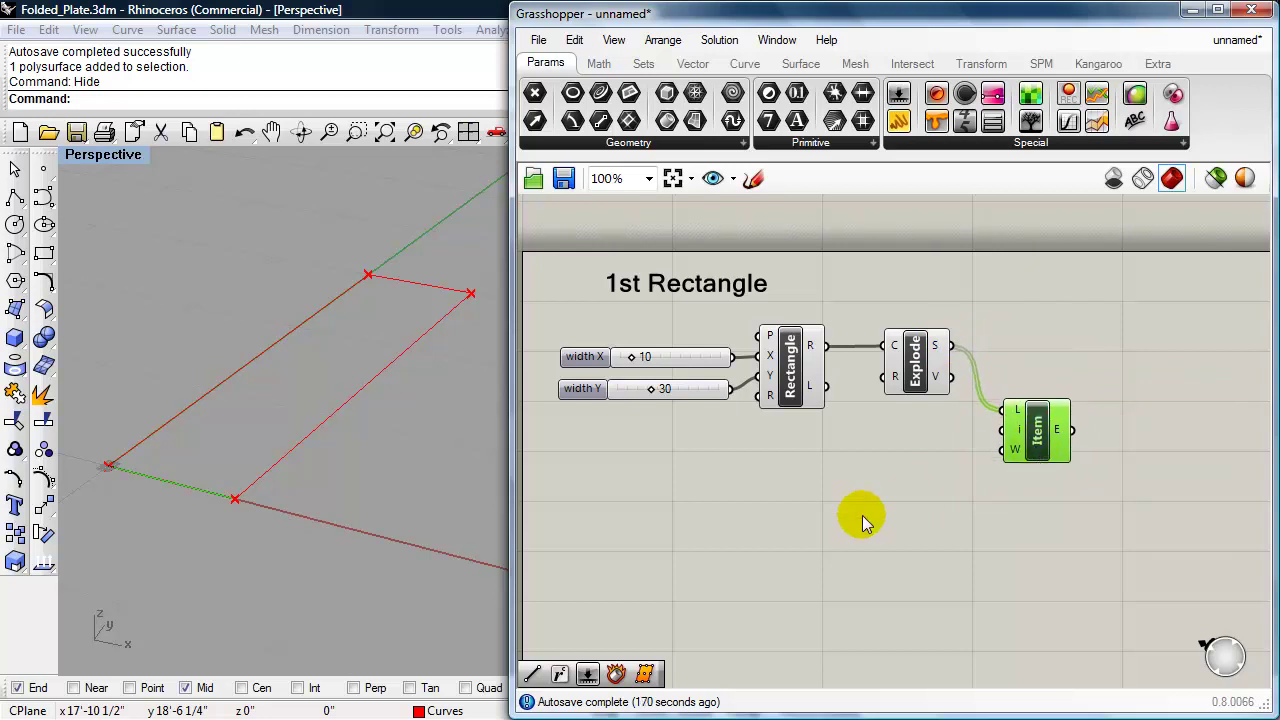
- Duplicate the width Y slider beside the List Item component and set the copy's range to 3
left_click(578, 389)
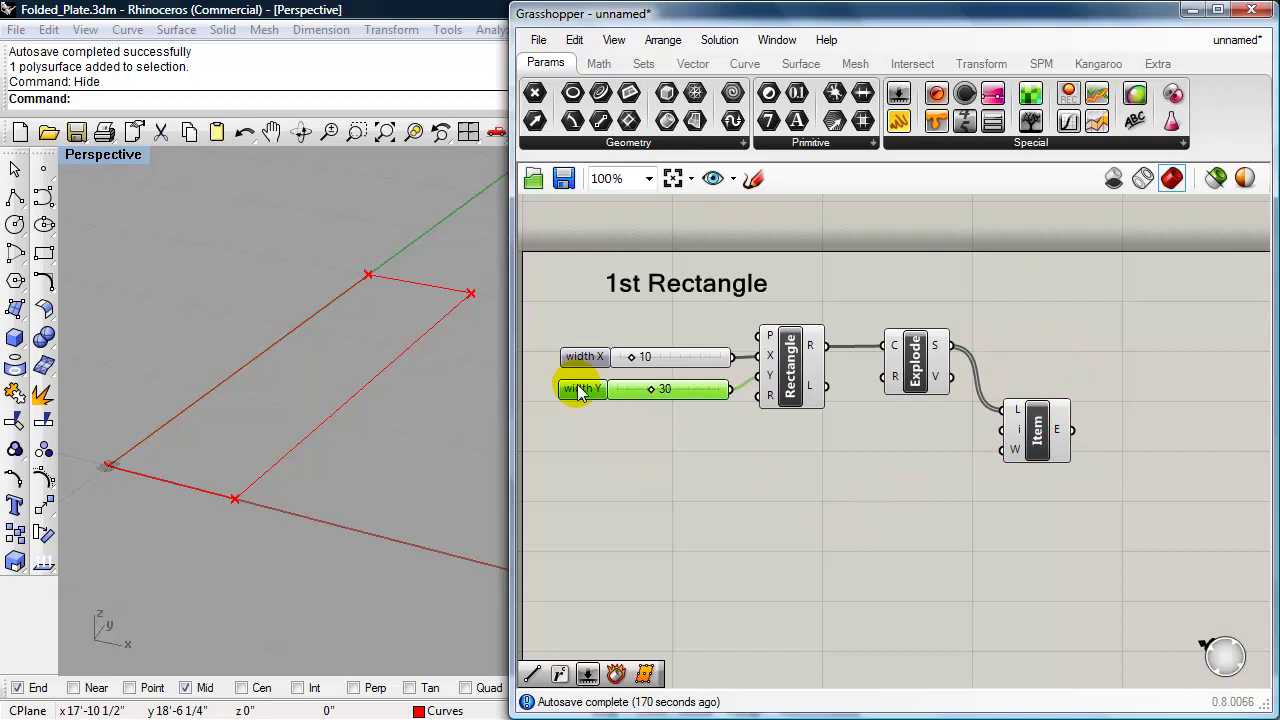
left_click_drag(578, 389, 788, 442, "alt")
double_click(790, 437)
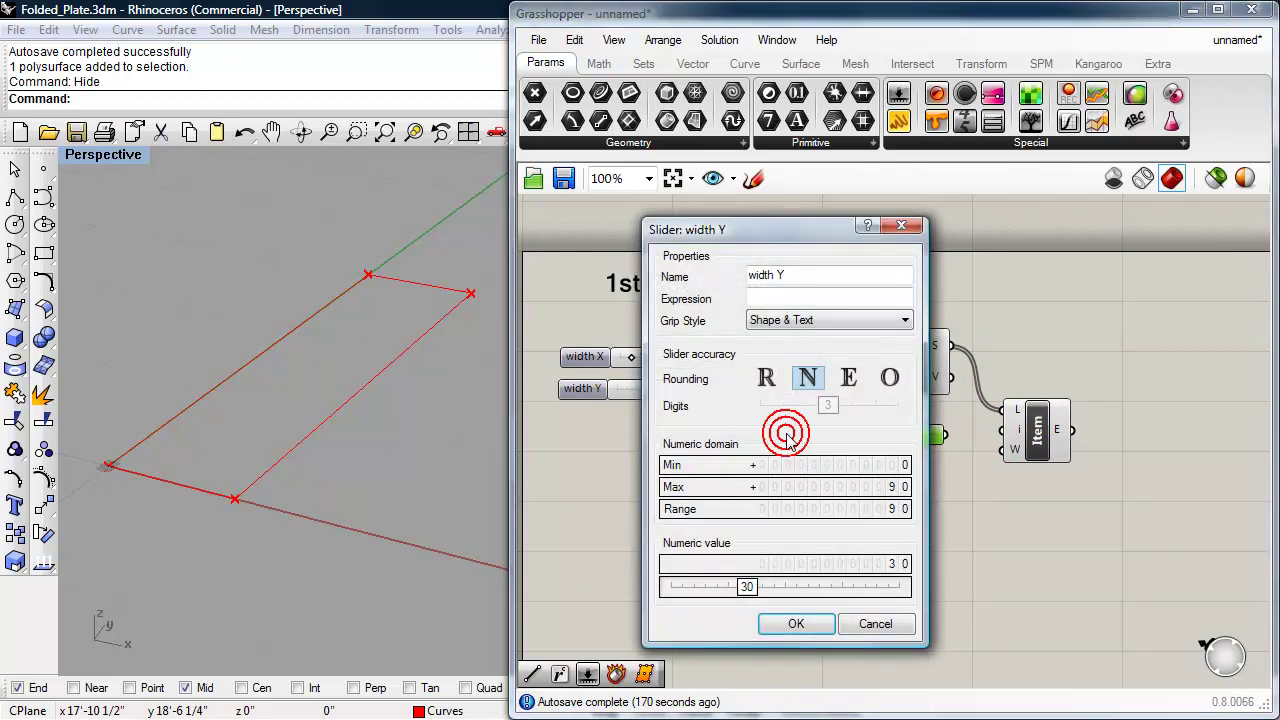
double_click(793, 509)
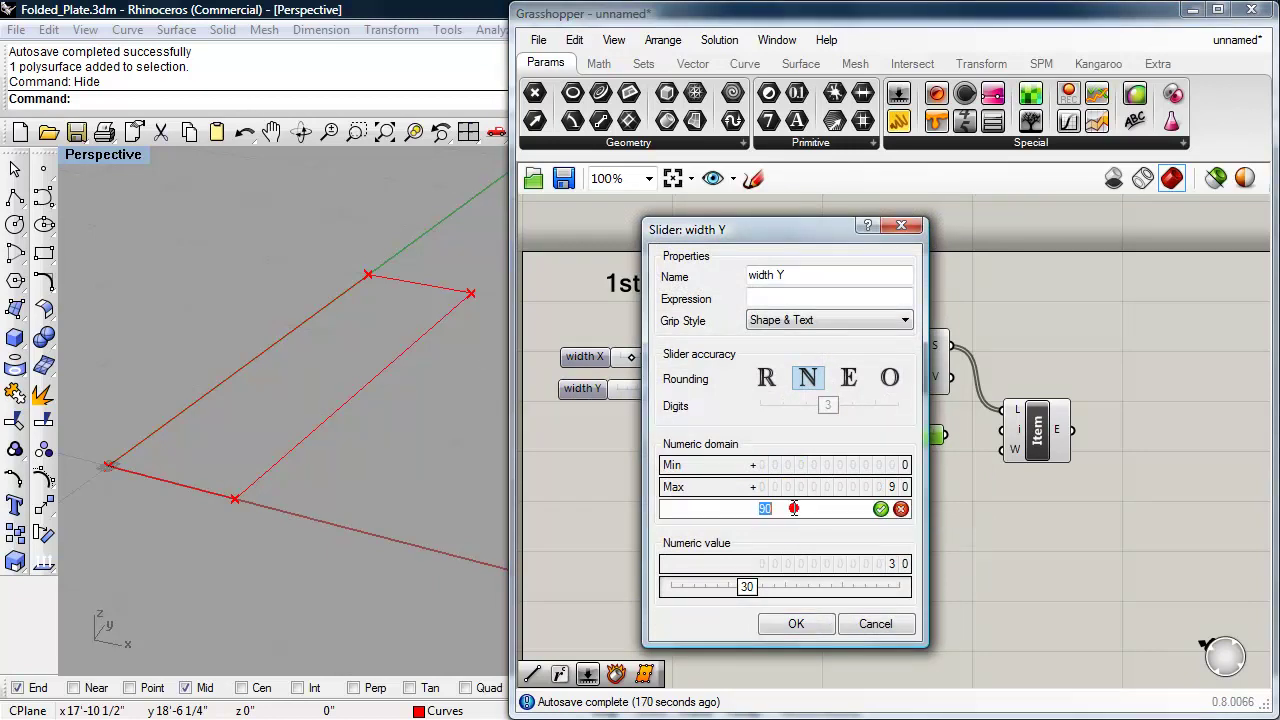
type("3")
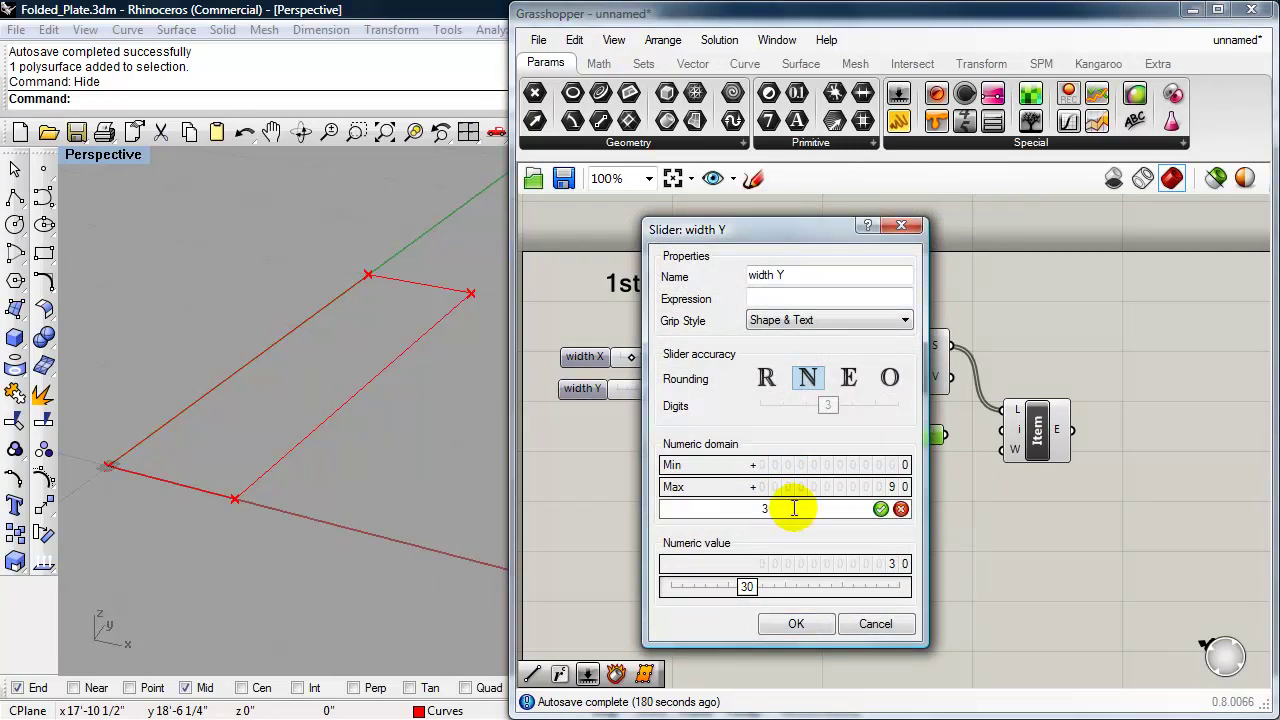
left_click(880, 510)
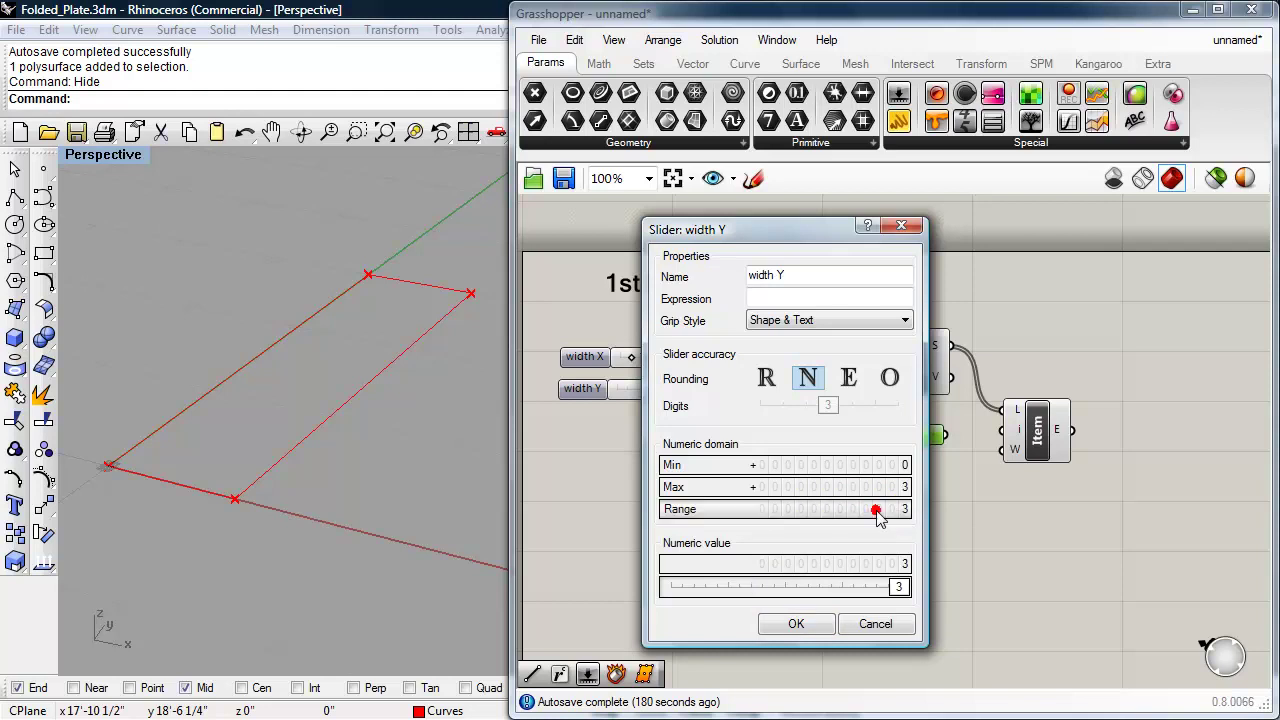
left_click(796, 623)
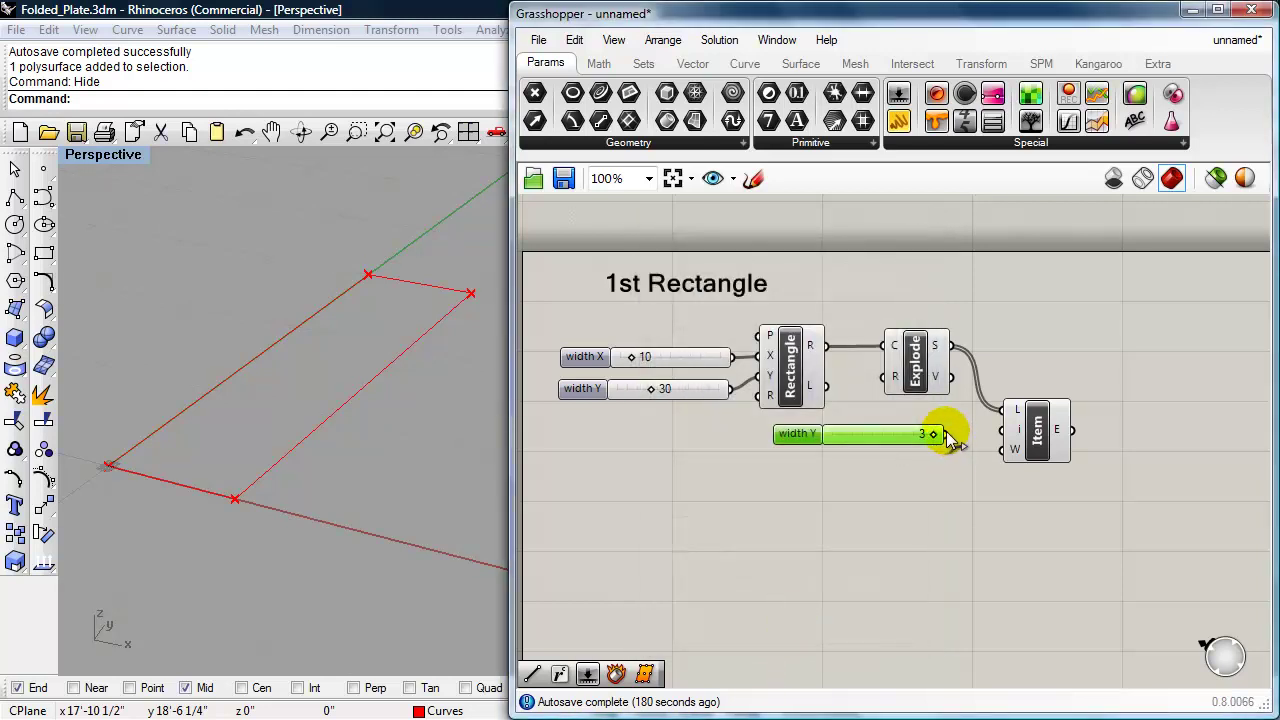
- Connect the copied slider to the List Item's i input, rename it "axis of rotation" and align it with that input
left_click_drag(945, 434, 1003, 430)
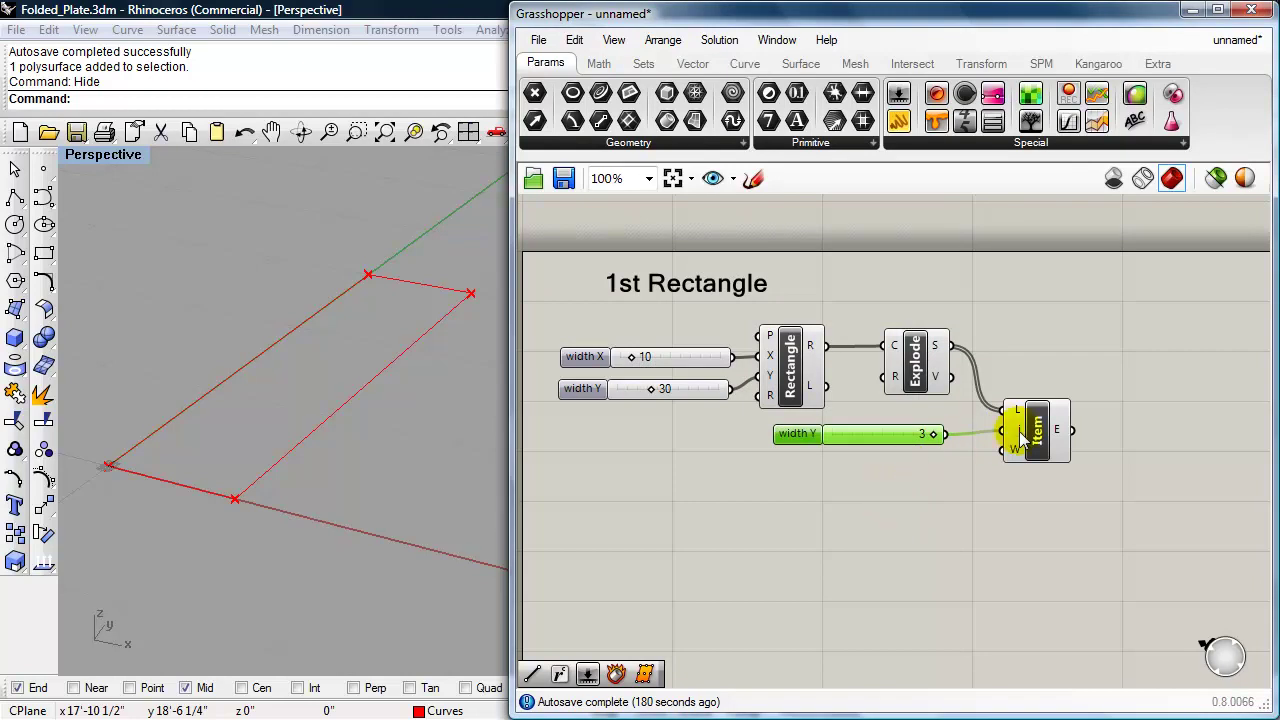
right_click(800, 437)
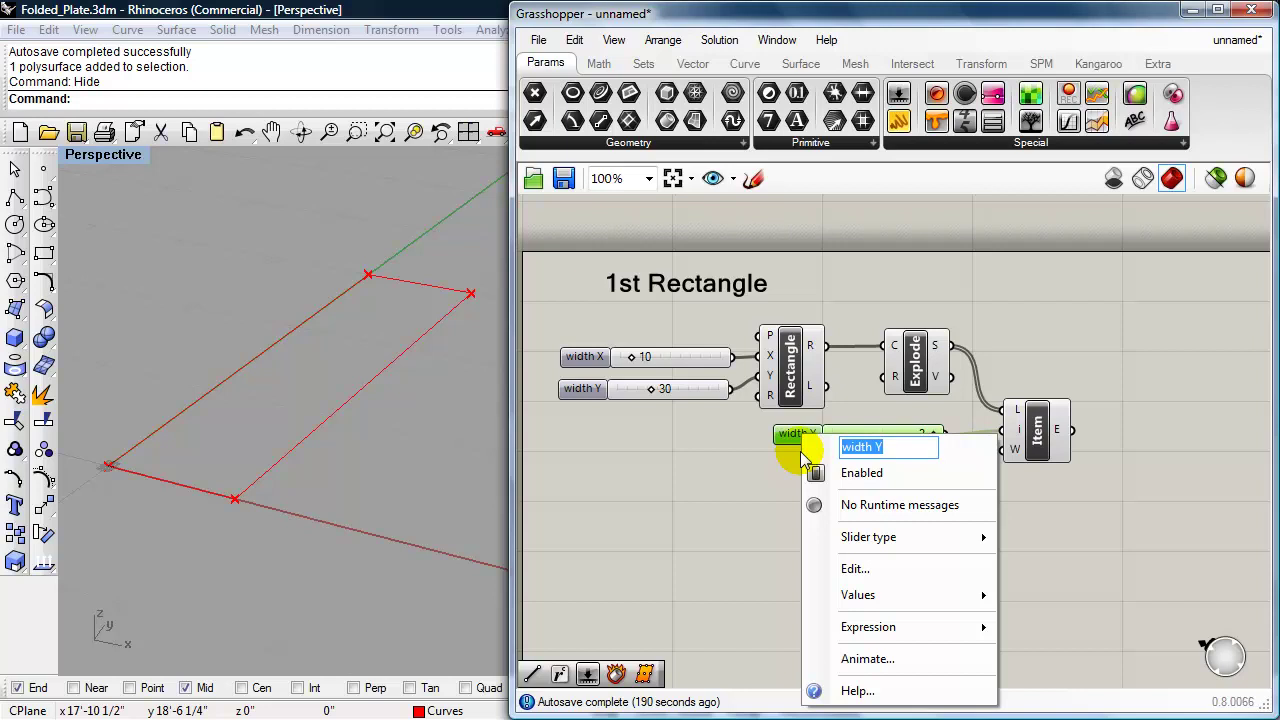
type("axis")
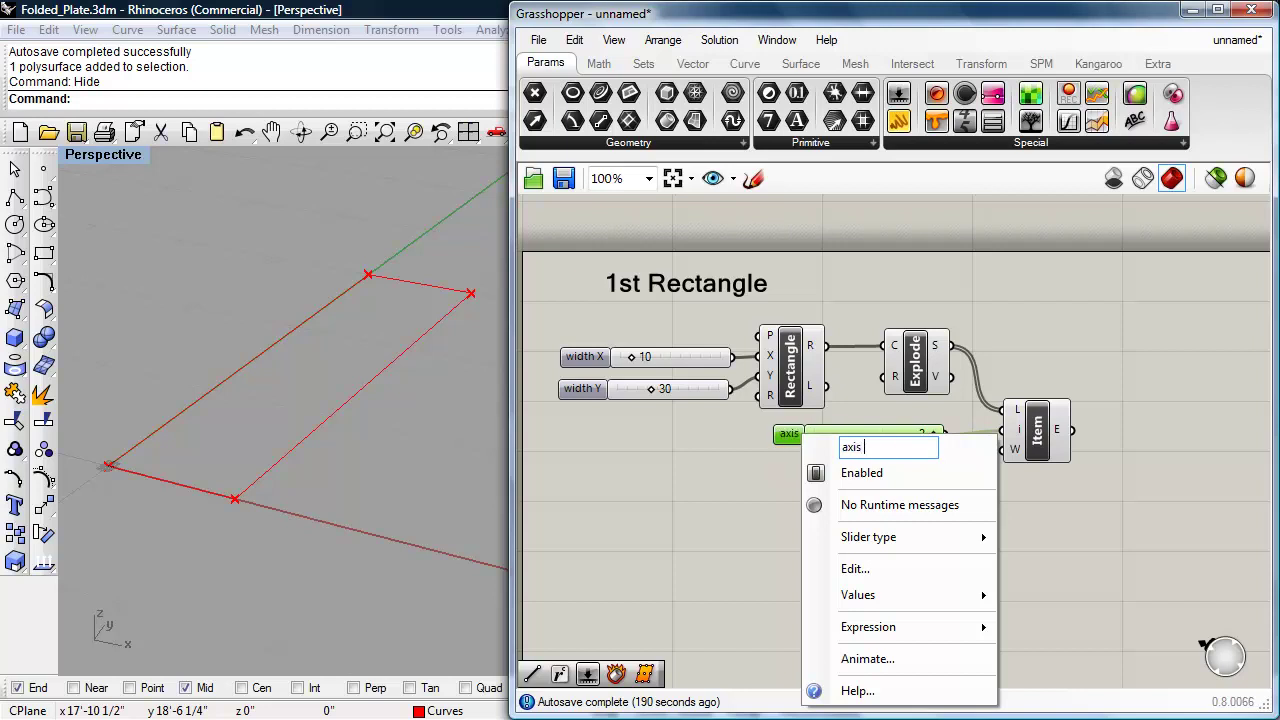
type(" of rotation")
left_click(714, 480)
mouse_move(895, 433)
left_mouse_down()
mouse_move(857, 433)
mouse_move(895, 435)
left_mouse_up()
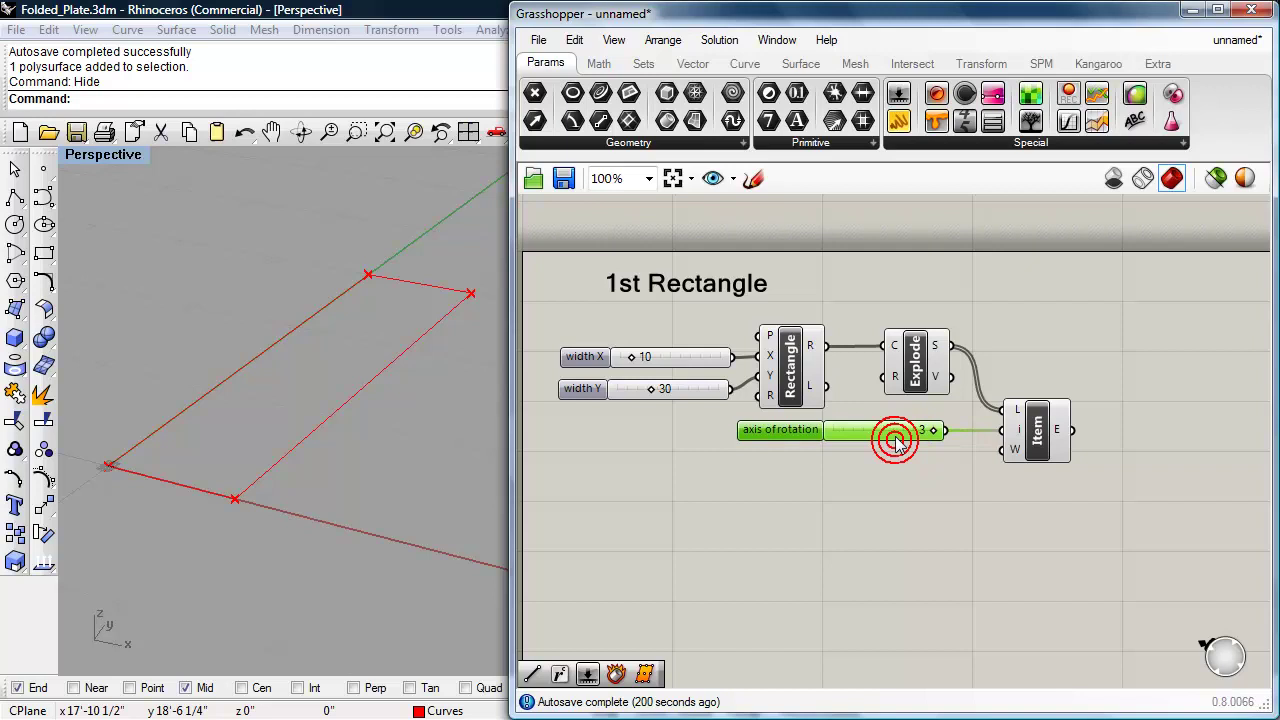
- Select the List Item component to highlight its segment and set the axis of rotation slider to 1
left_click(1038, 450)
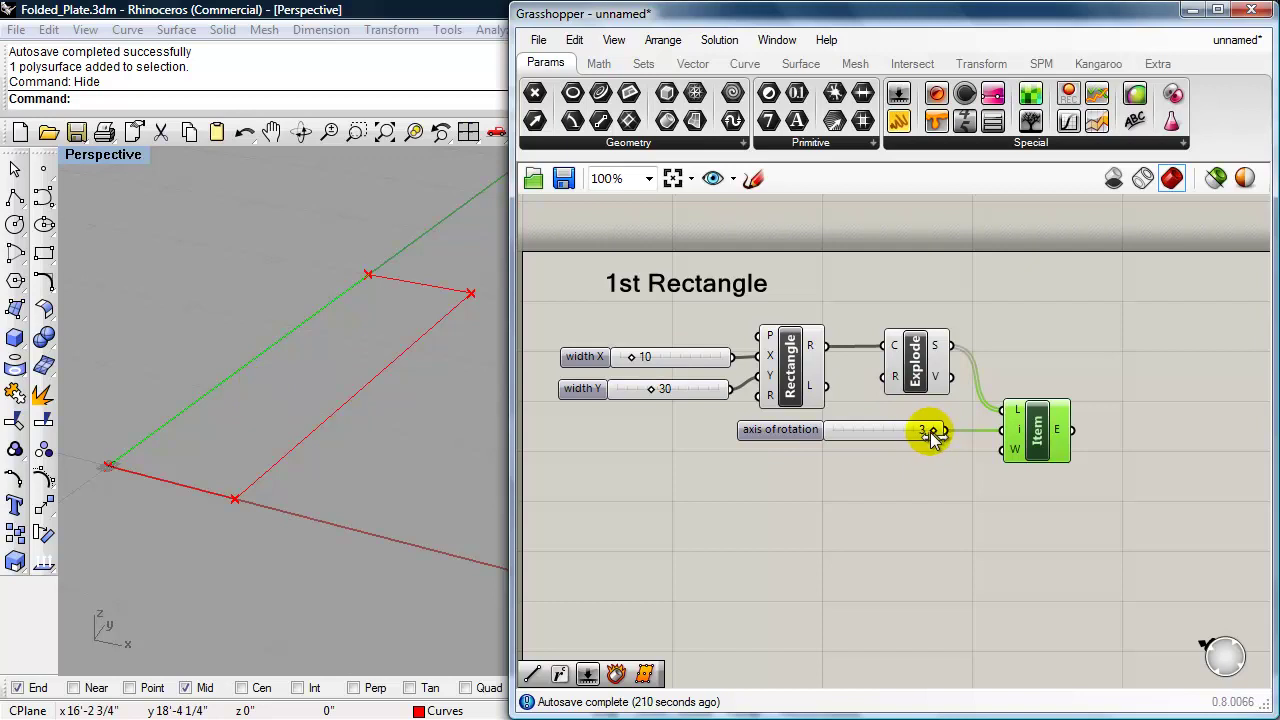
left_click_drag(920, 432, 908, 430)
left_click_drag(893, 433, 873, 433)
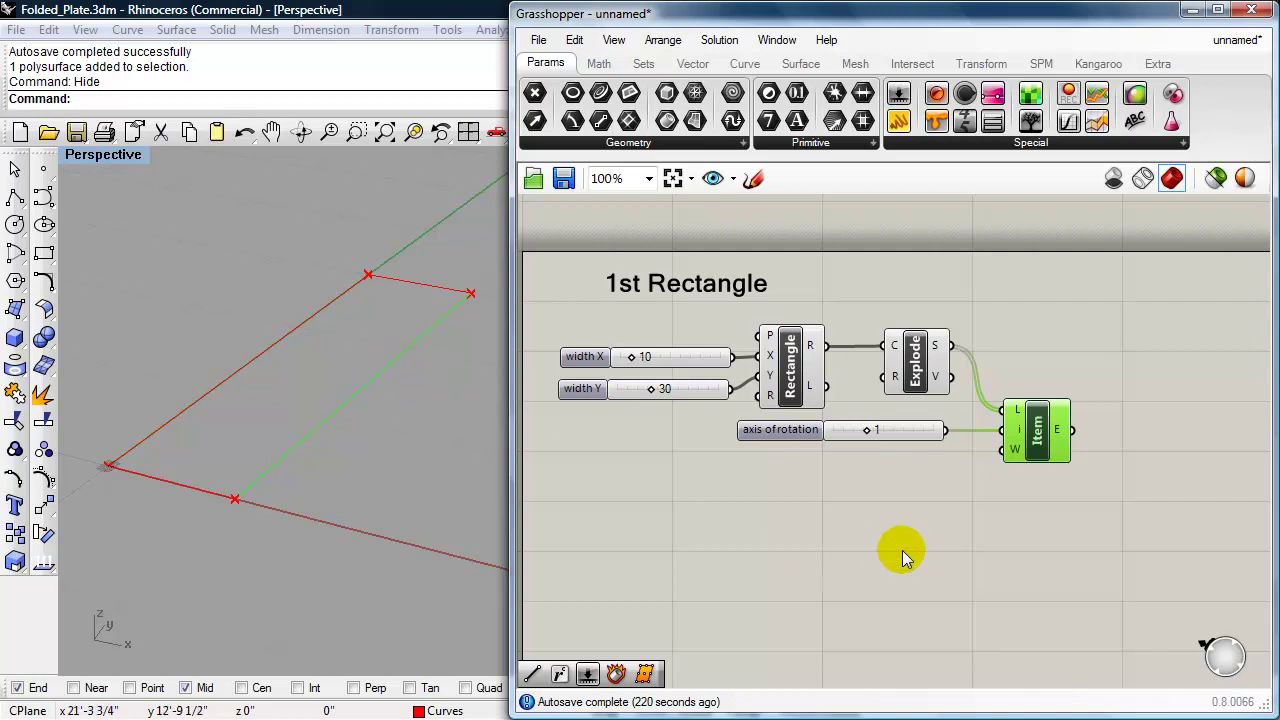
- Add a scribble above the Explode component with the text "isolate rotation axis"
left_click(910, 380)
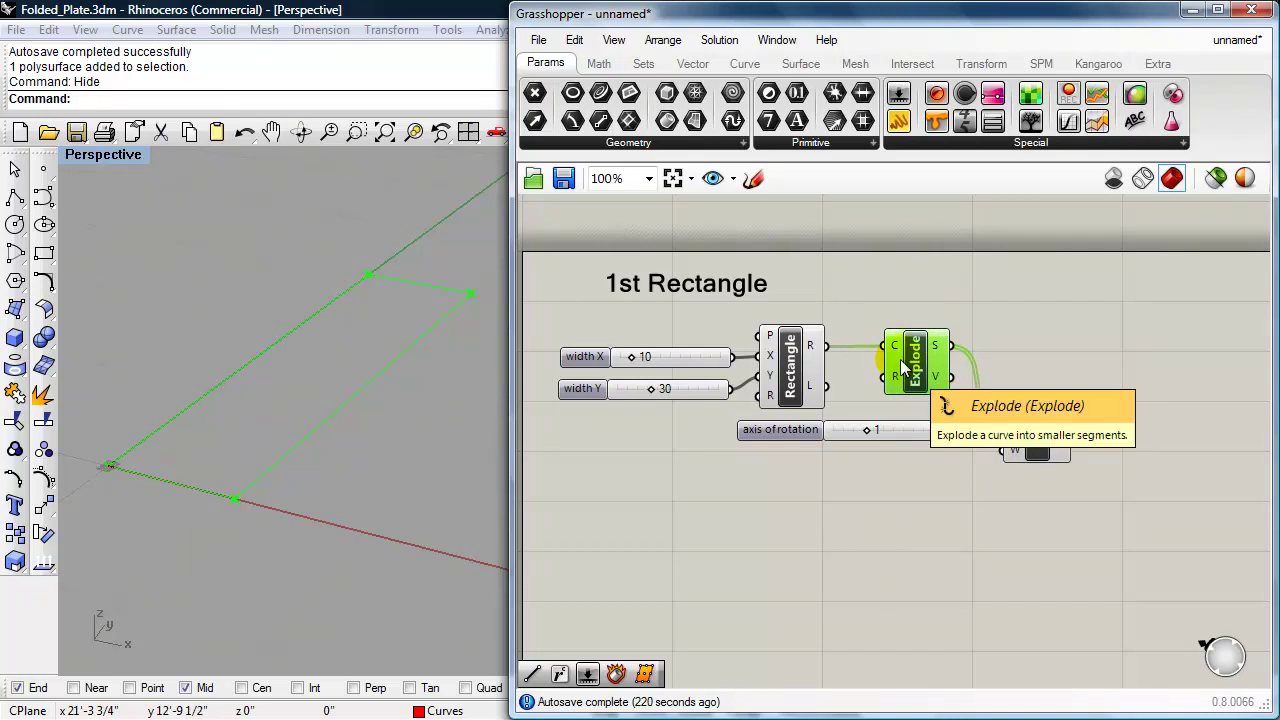
mouse_move(1134, 112)
left_mouse_down()
mouse_move(930, 298)
mouse_move(922, 280)
mouse_move(951, 297)
left_mouse_up()
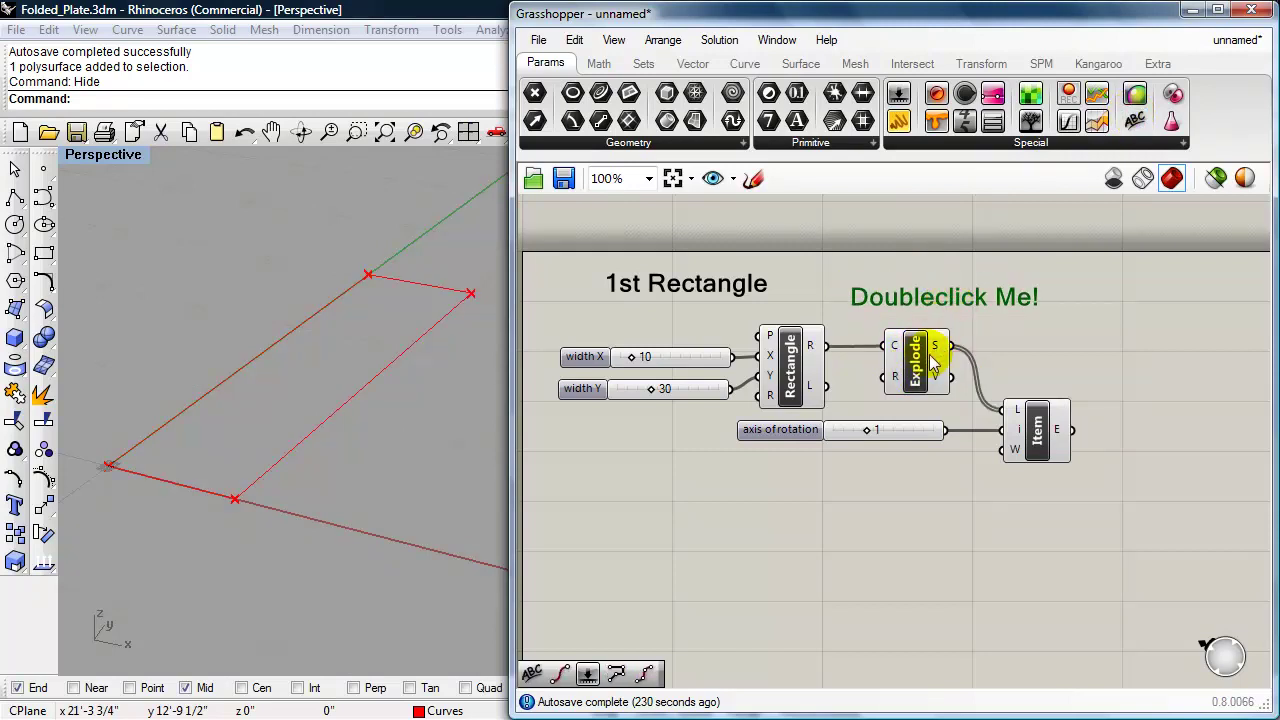
double_click(952, 296)
left_click_drag(940, 206, 800, 216)
type("isola")
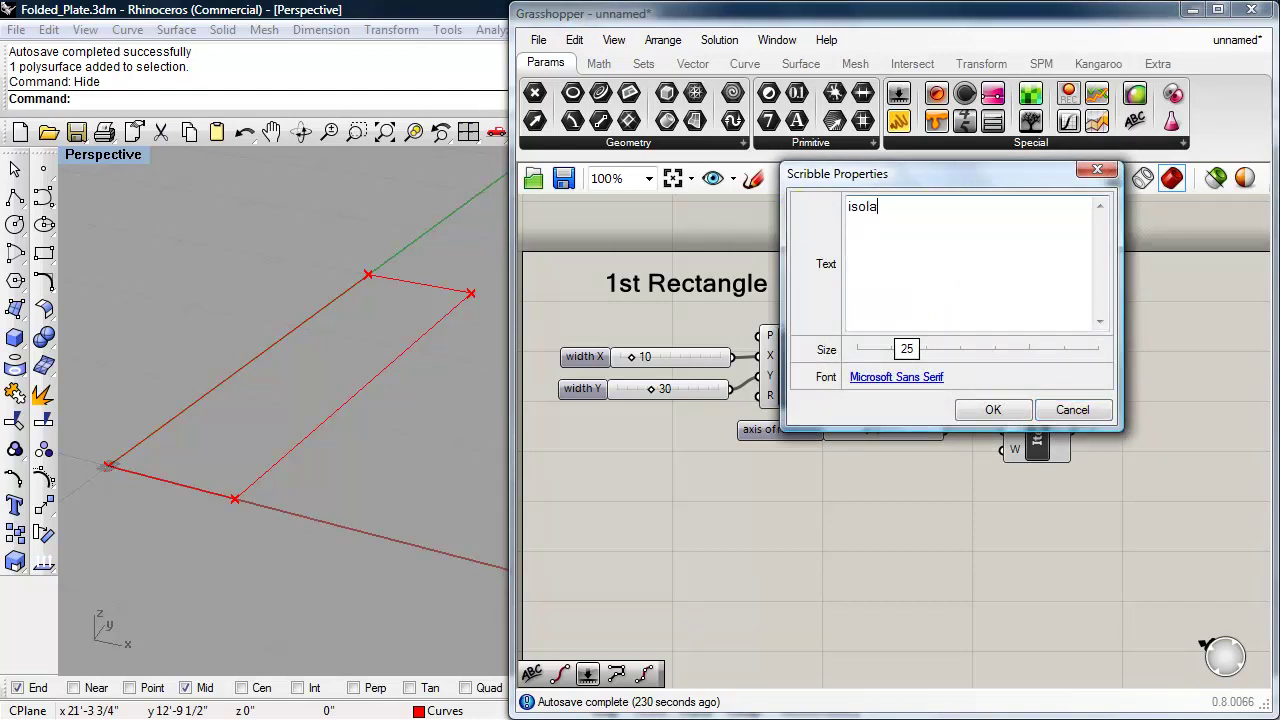
type("te rotation axis")
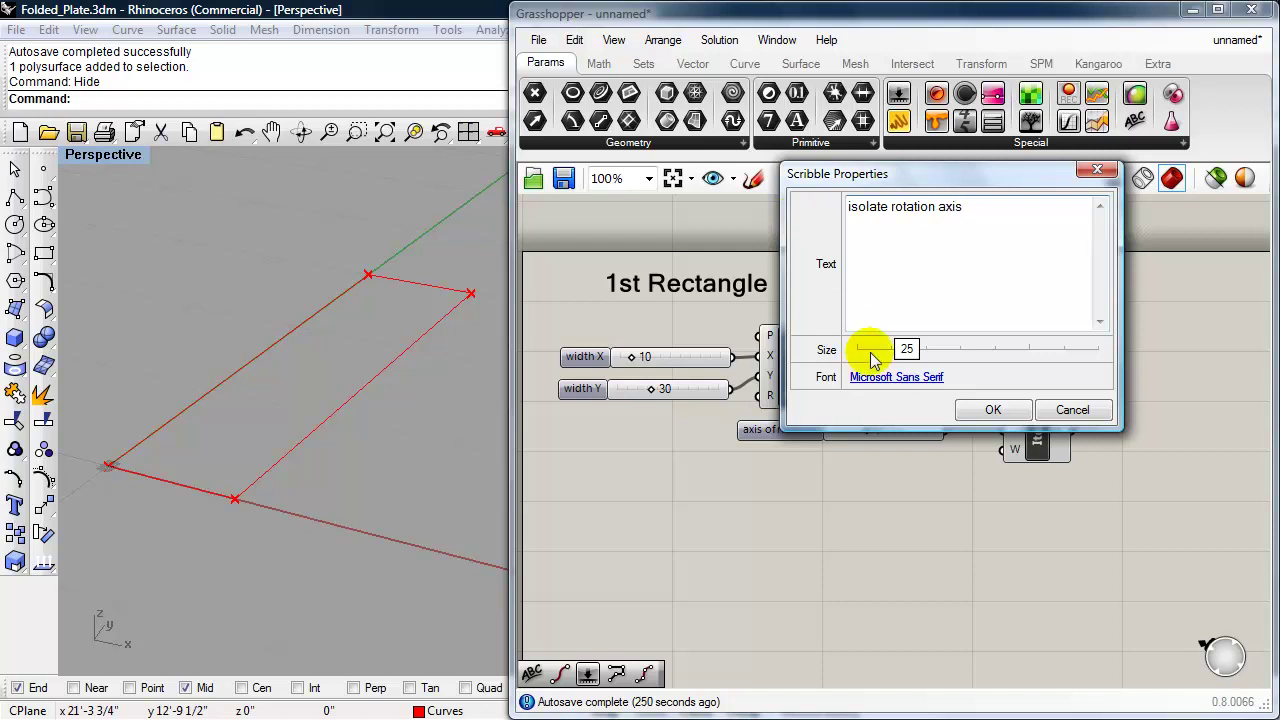
left_click(995, 411)
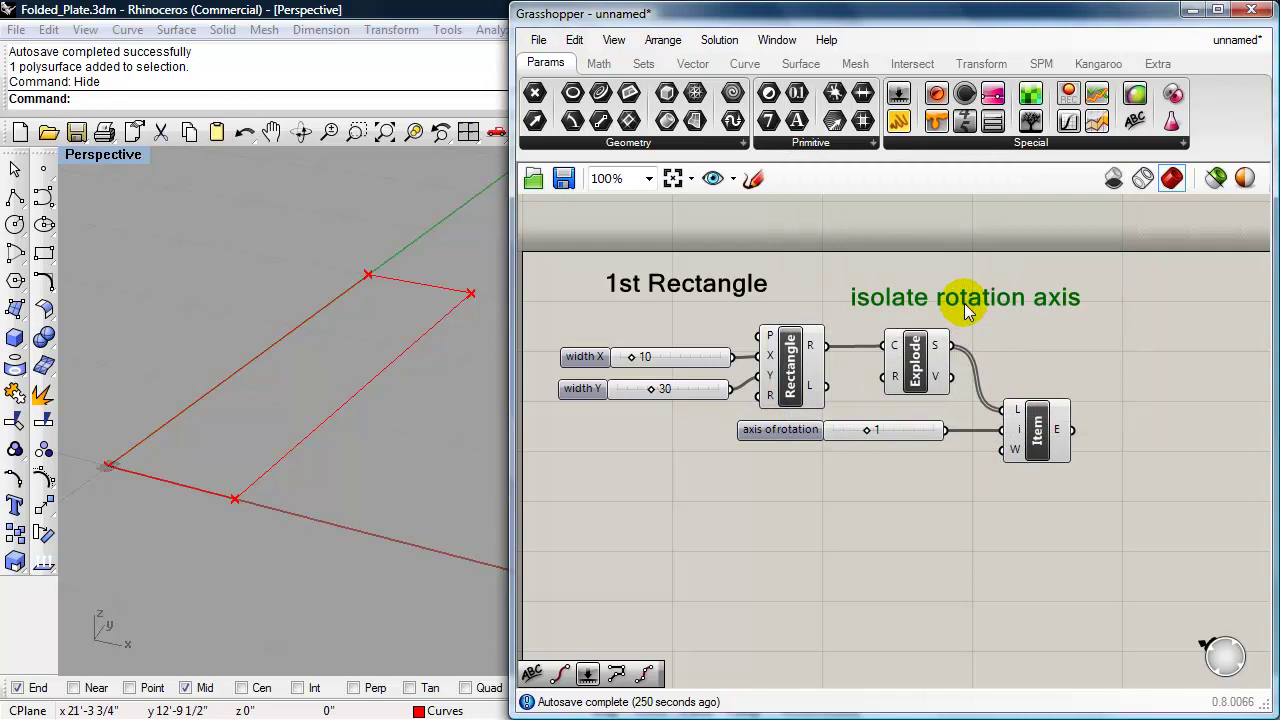
- Reduce the text size of the "isolate rotation axis" scribble and place it directly above the Explode component
double_click(964, 303)
left_click_drag(930, 357, 894, 368)
left_click(1002, 418)
left_click_drag(910, 303, 921, 327)
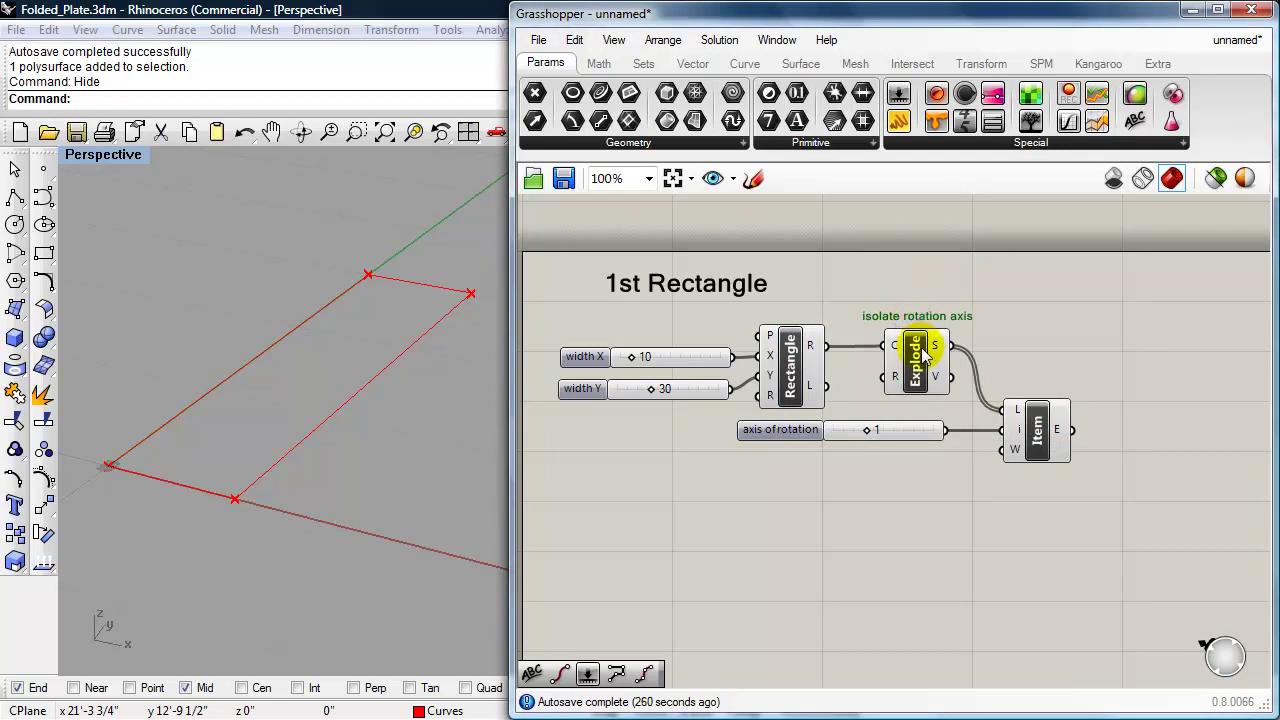
- Add a Rotate Axis component beyond the List Item and connect the Rectangle's R output to its G input
double_click(1151, 393)
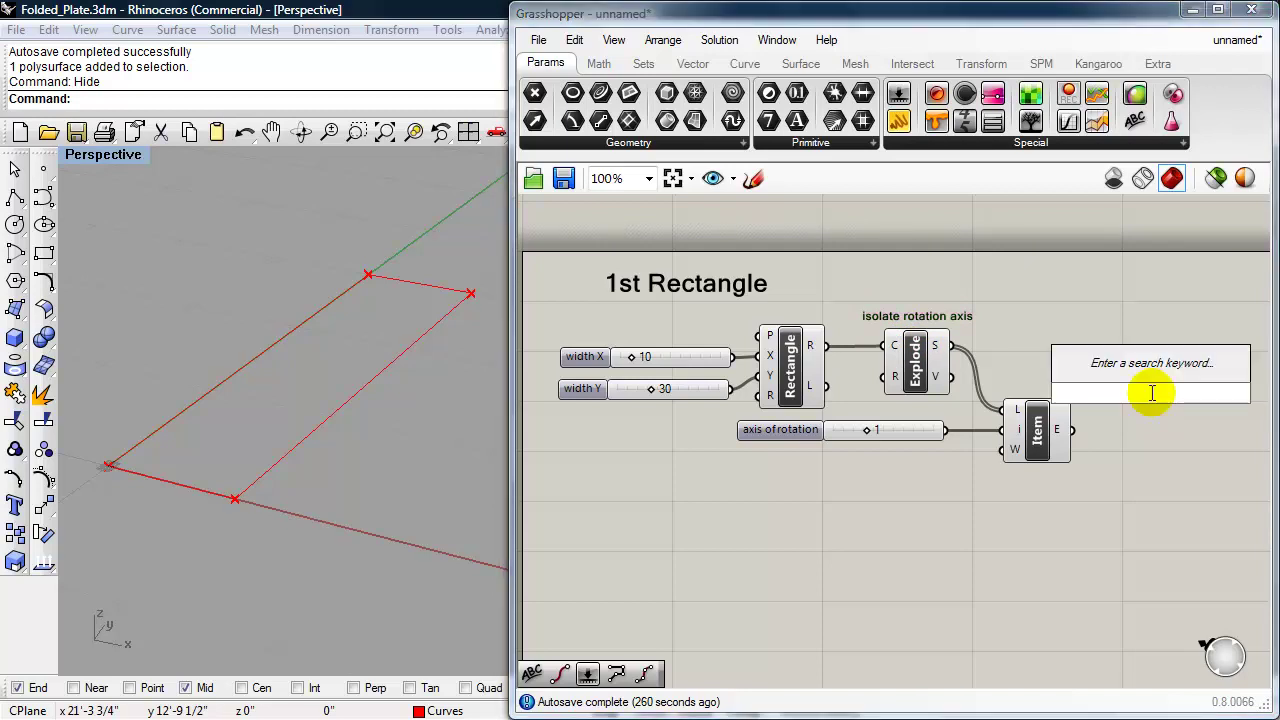
type("rotate")
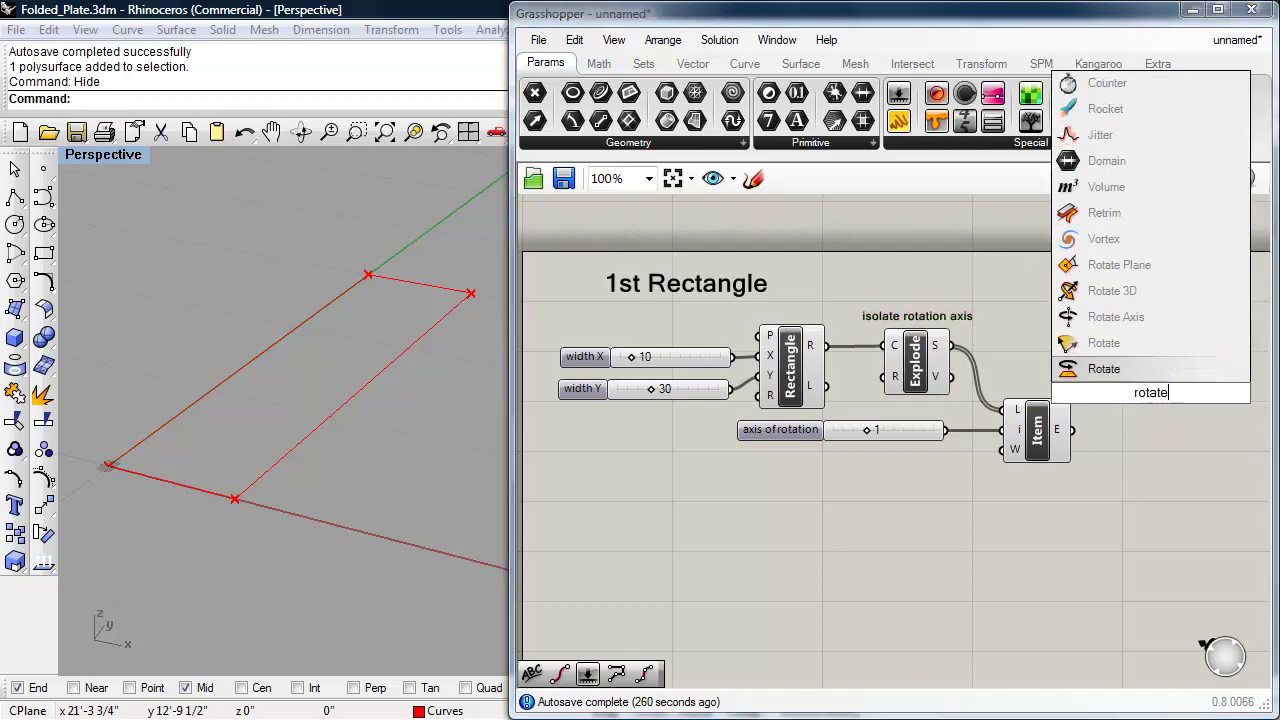
left_click(1136, 320)
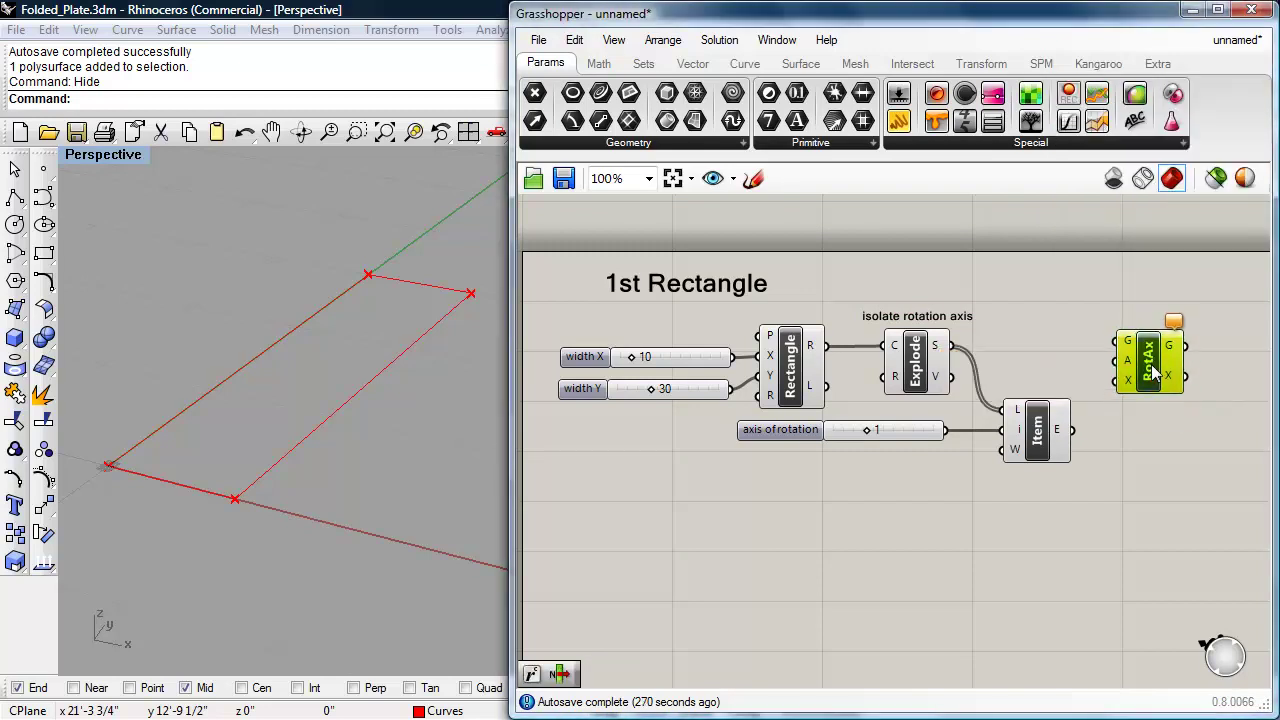
left_click(1172, 474)
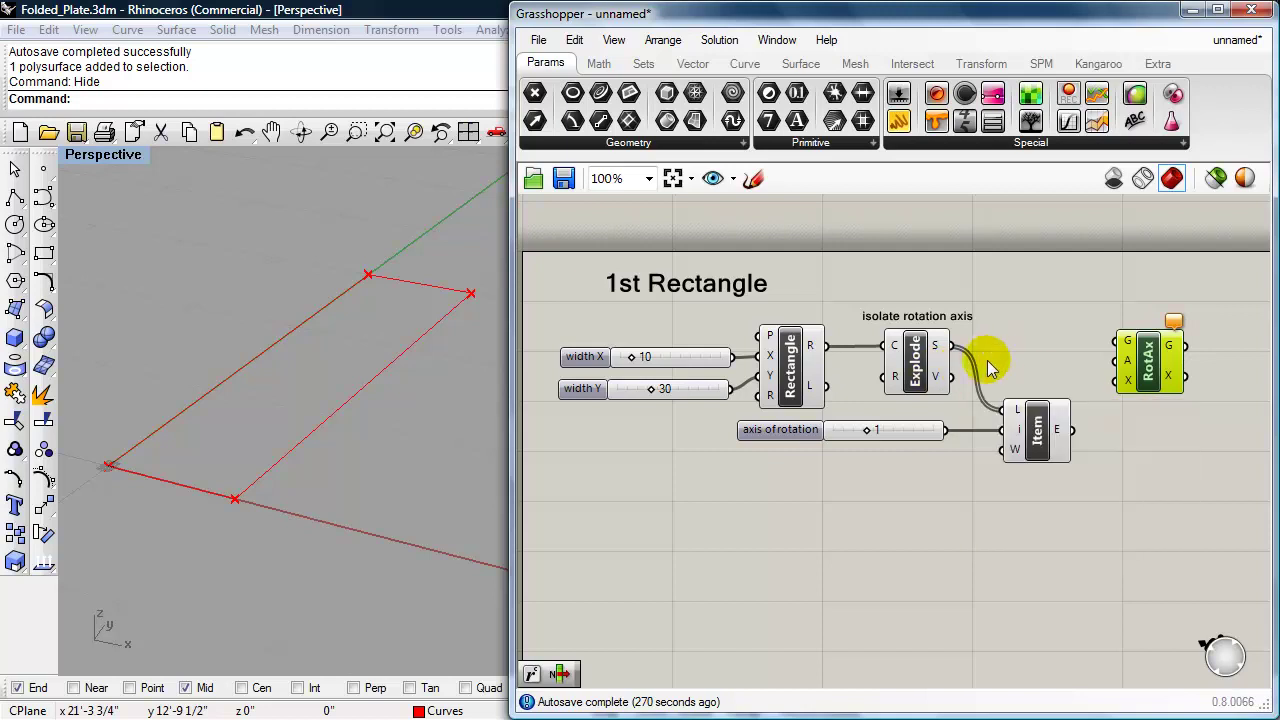
left_click(803, 368)
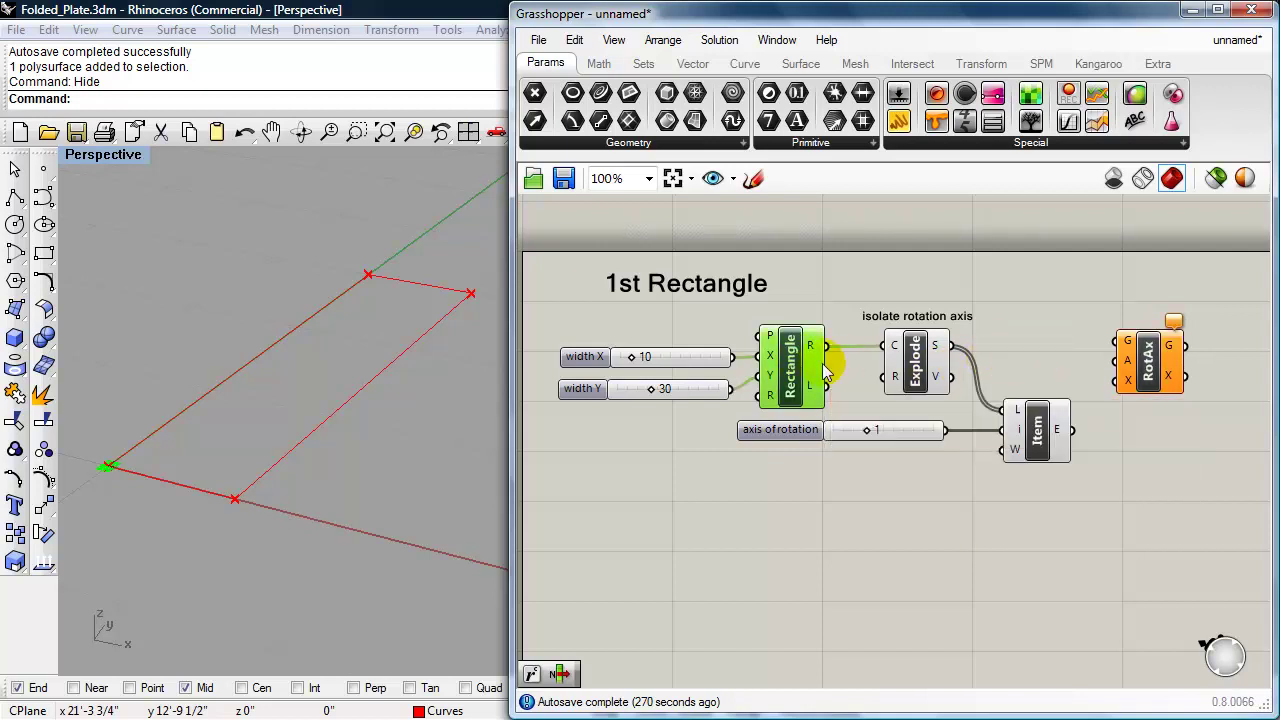
left_click_drag(827, 346, 1116, 342)
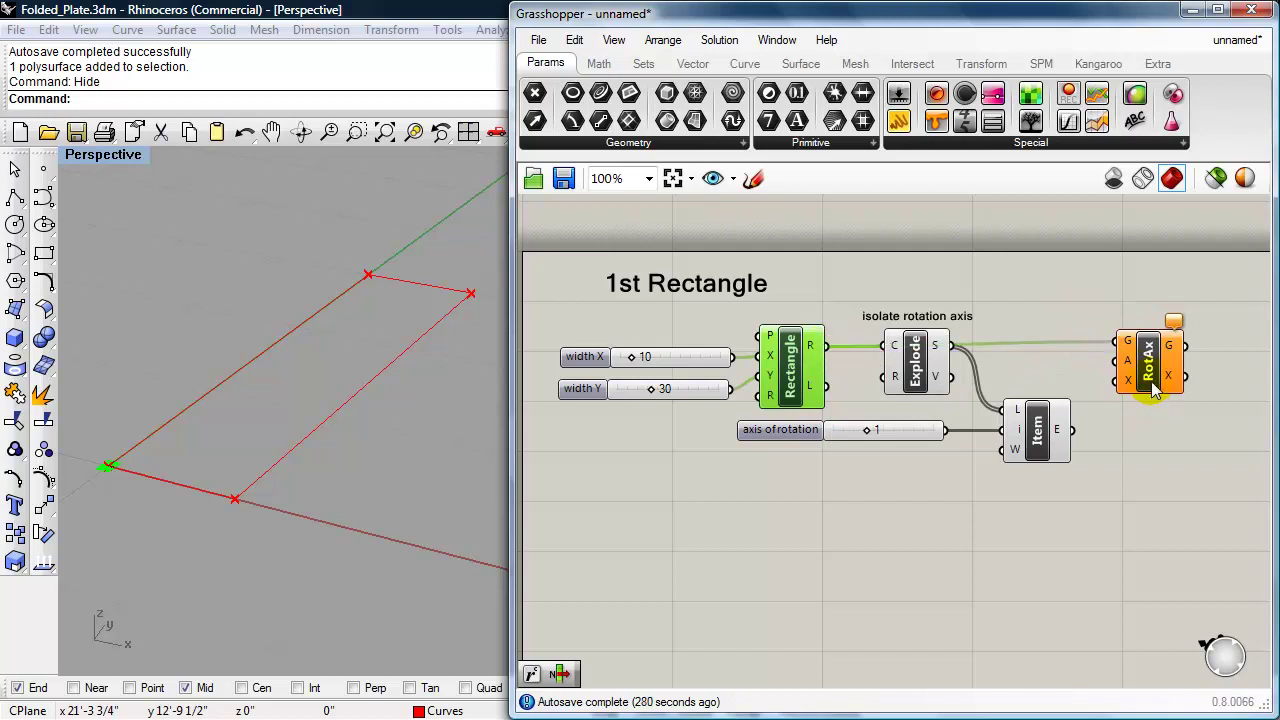
- Move the Rotate Axis component up and further out, and shift Explode, List Item and the axis of rotation slider slightly down
left_click_drag(1153, 390, 1162, 343)
left_click_drag(1070, 522, 915, 420)
left_click_drag(1158, 322, 1177, 325)
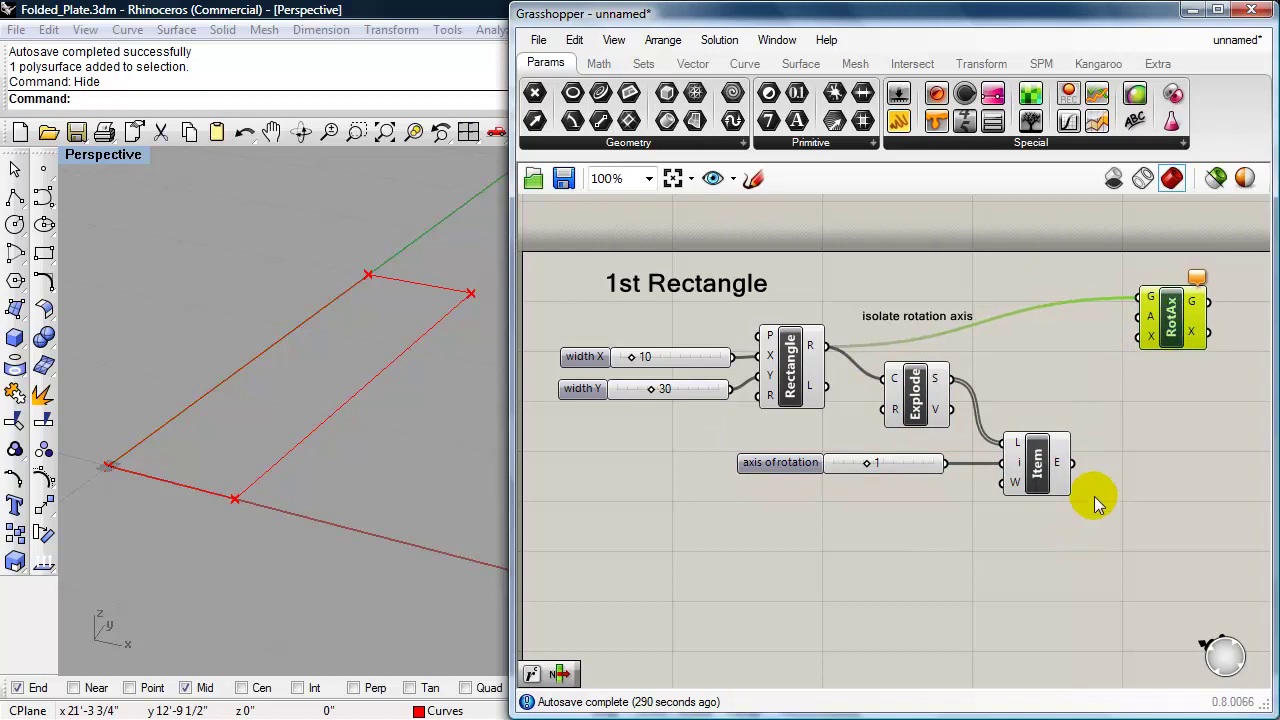
mouse_move(1154, 299)
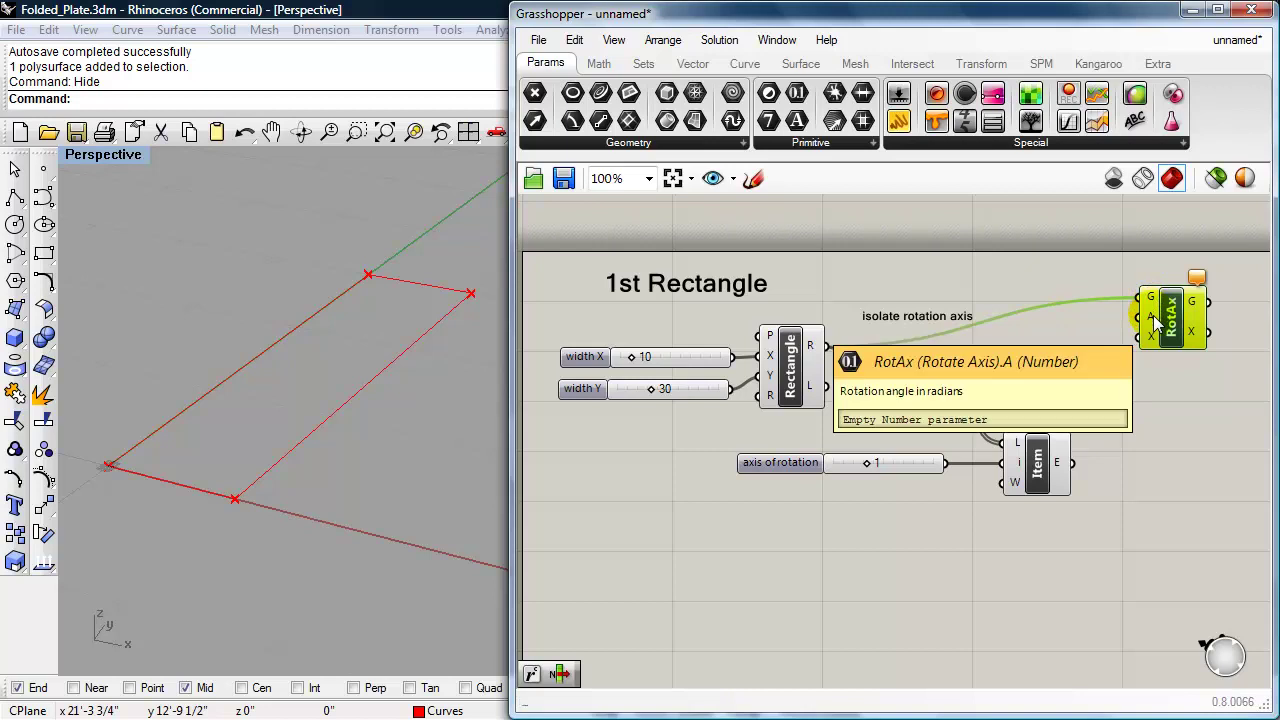
left_click_drag(1073, 462, 1138, 318)
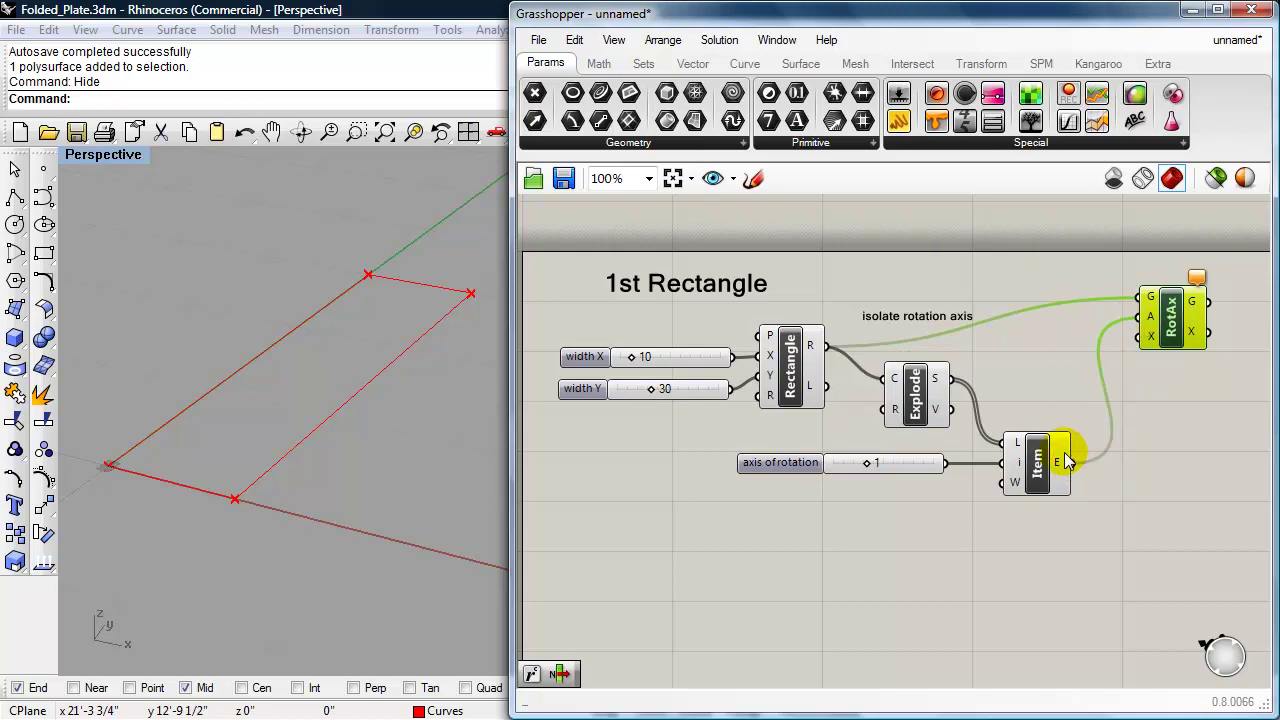
mouse_move(1152, 343)
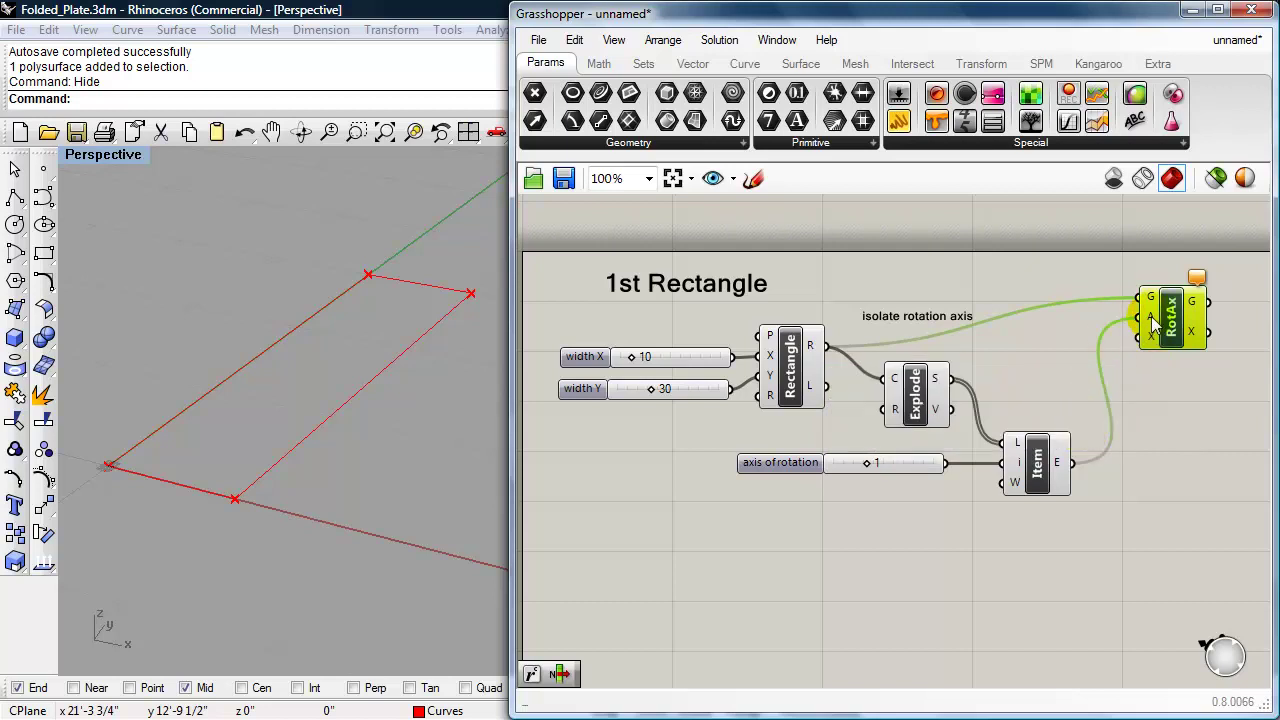
mouse_move(1151, 317)
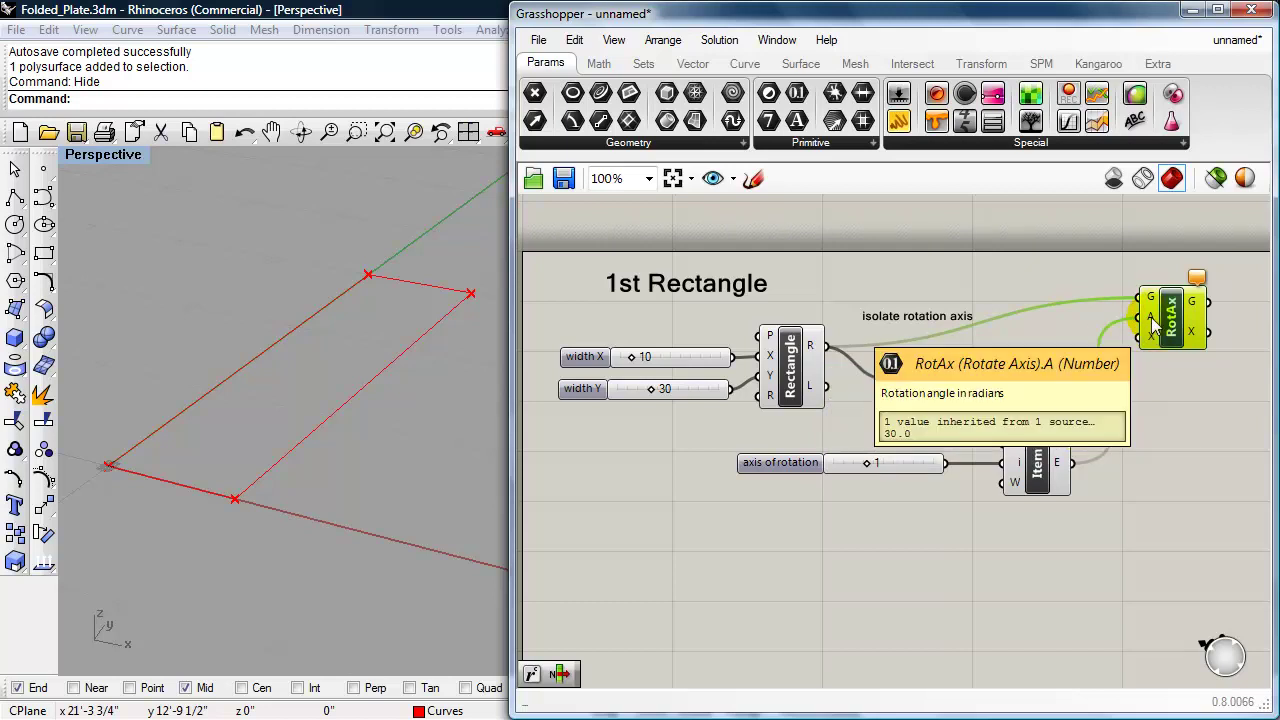
left_click_drag(1147, 325, 1074, 460)
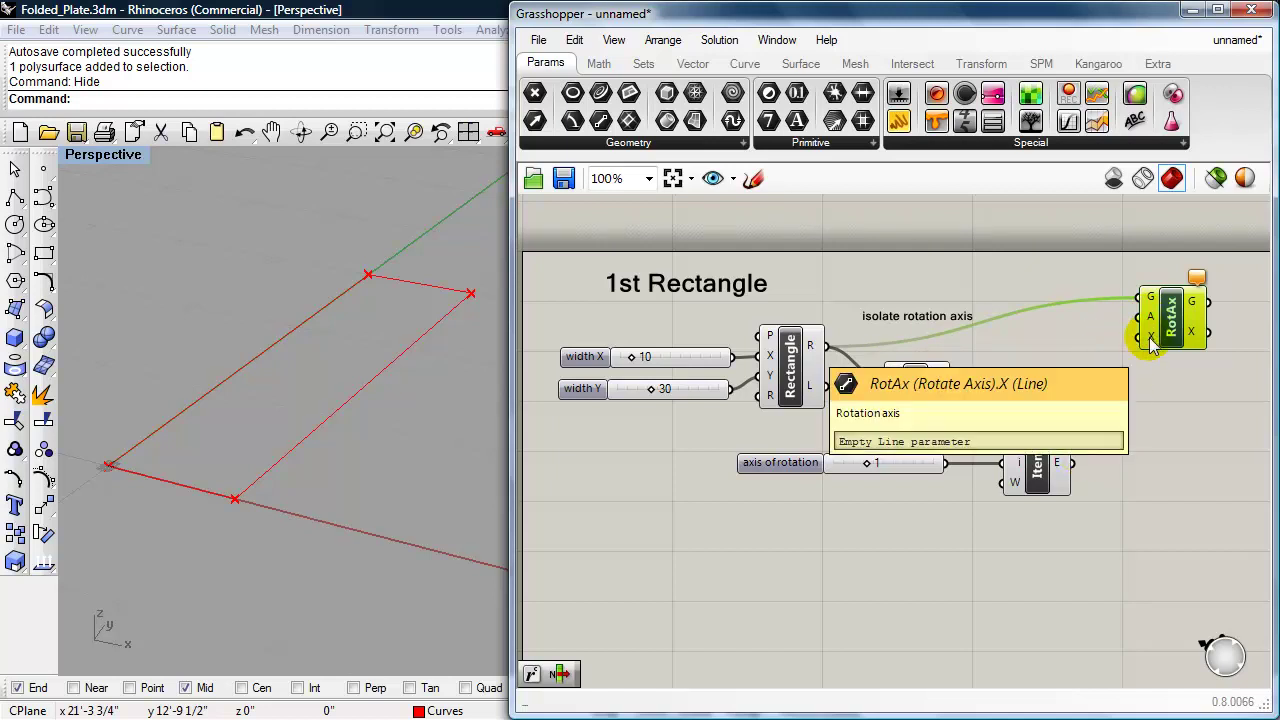
- Connect the List Item's E output to the Rotate Axis component's X input as the rotation axis
left_click_drag(1072, 462, 1129, 340)
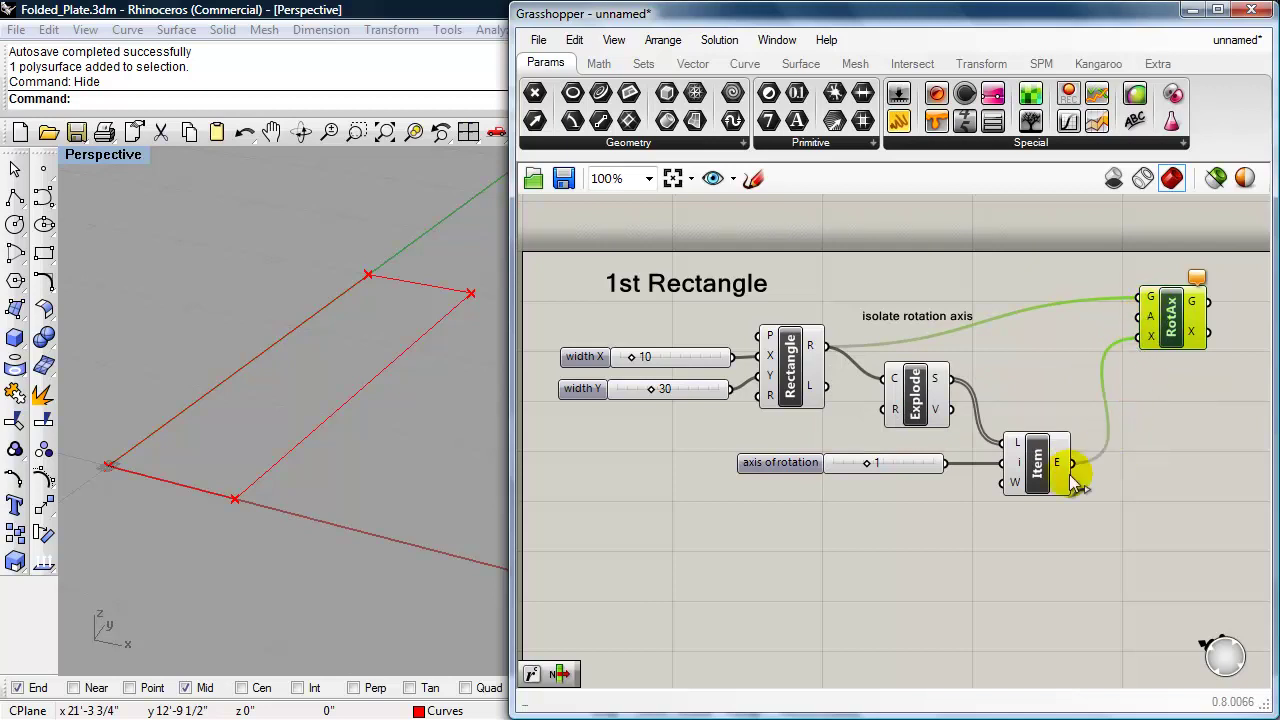
- Duplicate the width Y slider below the axis of rotation slider and rename the copy "rotation <"
left_click(590, 403)
left_click_drag(590, 401, 627, 544)
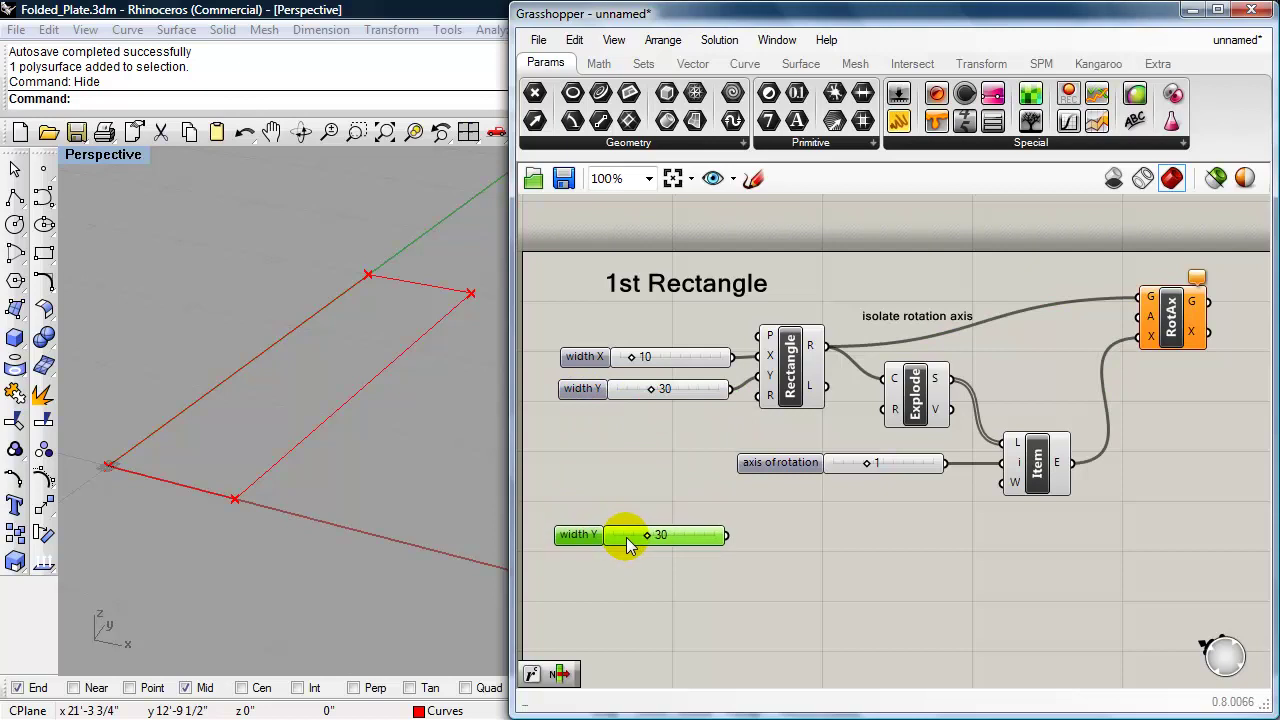
right_click(587, 536)
left_click(593, 461)
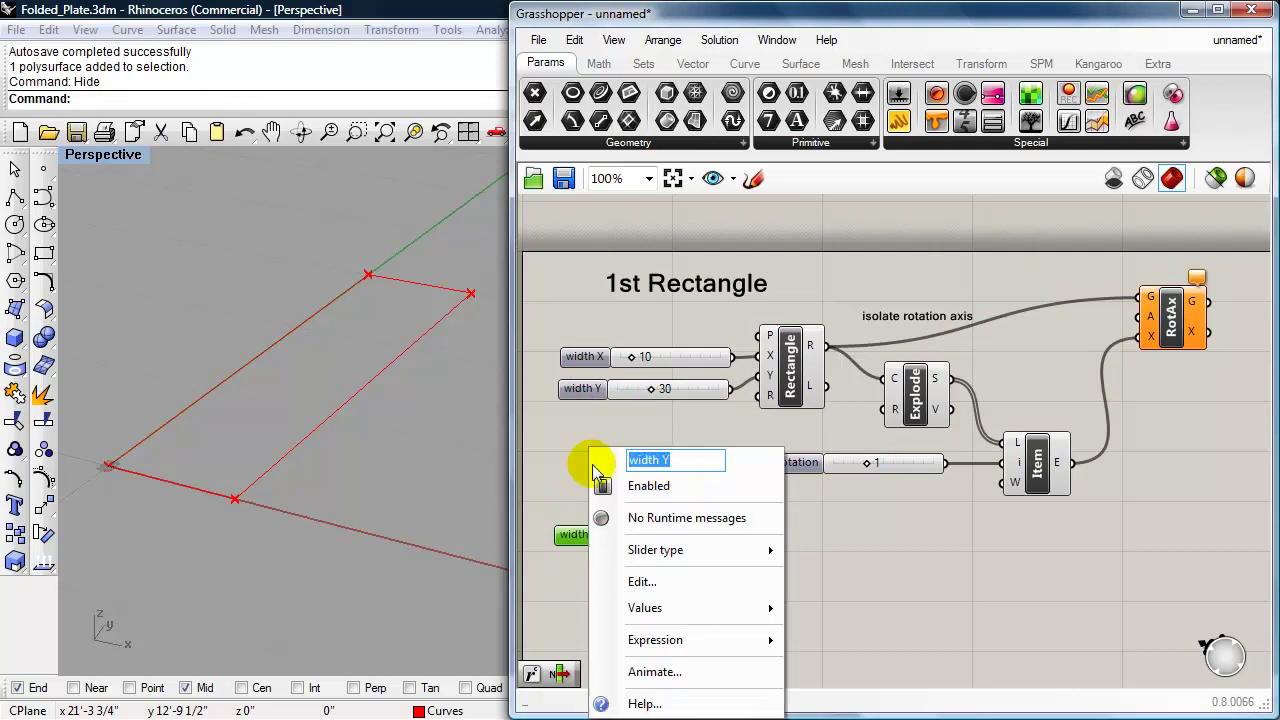
type("rotation <")
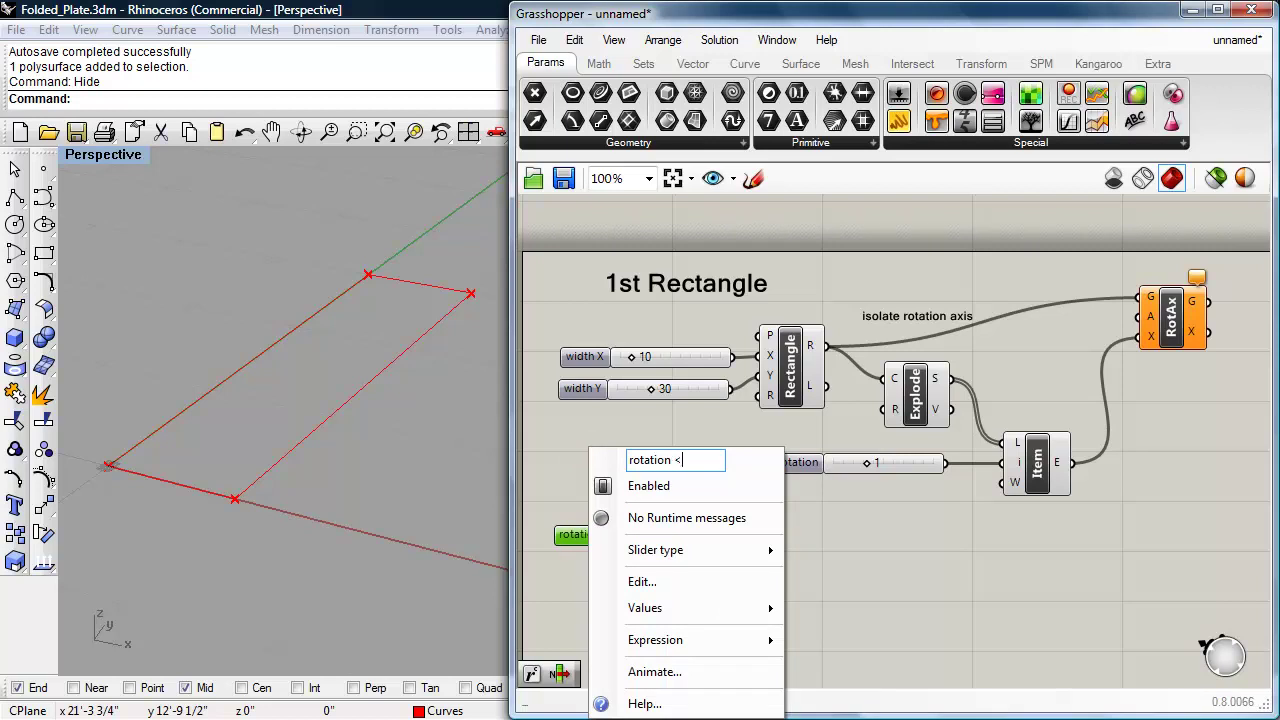
left_click(578, 452)
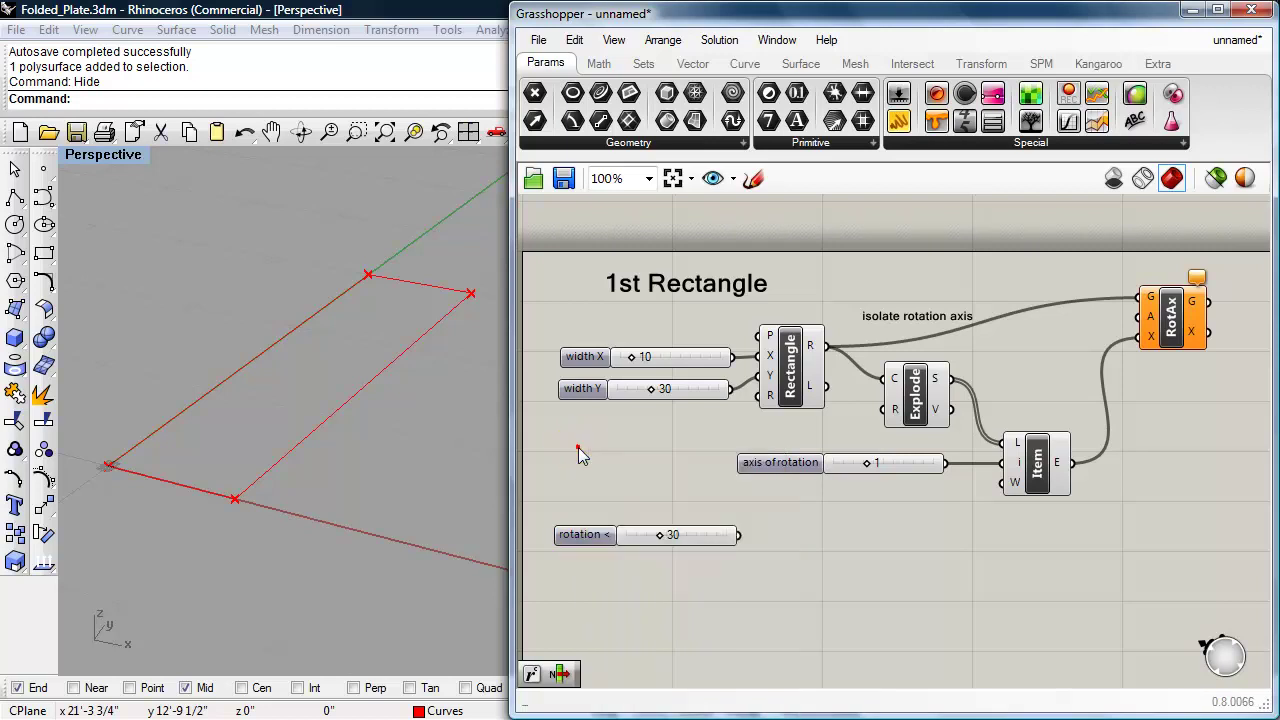
- Put the "rotation <" slider in its own group and colour the group red with R 255, G 0, B 0
left_click(601, 540)
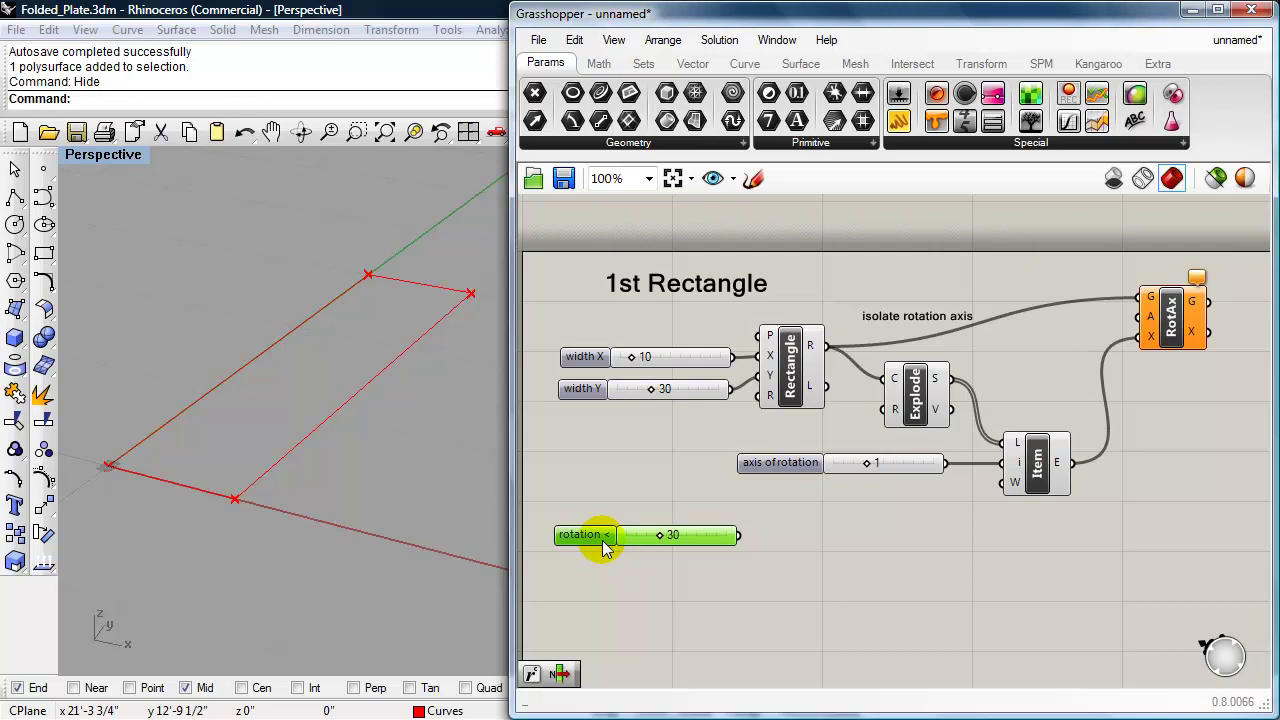
key("ctrl+g")
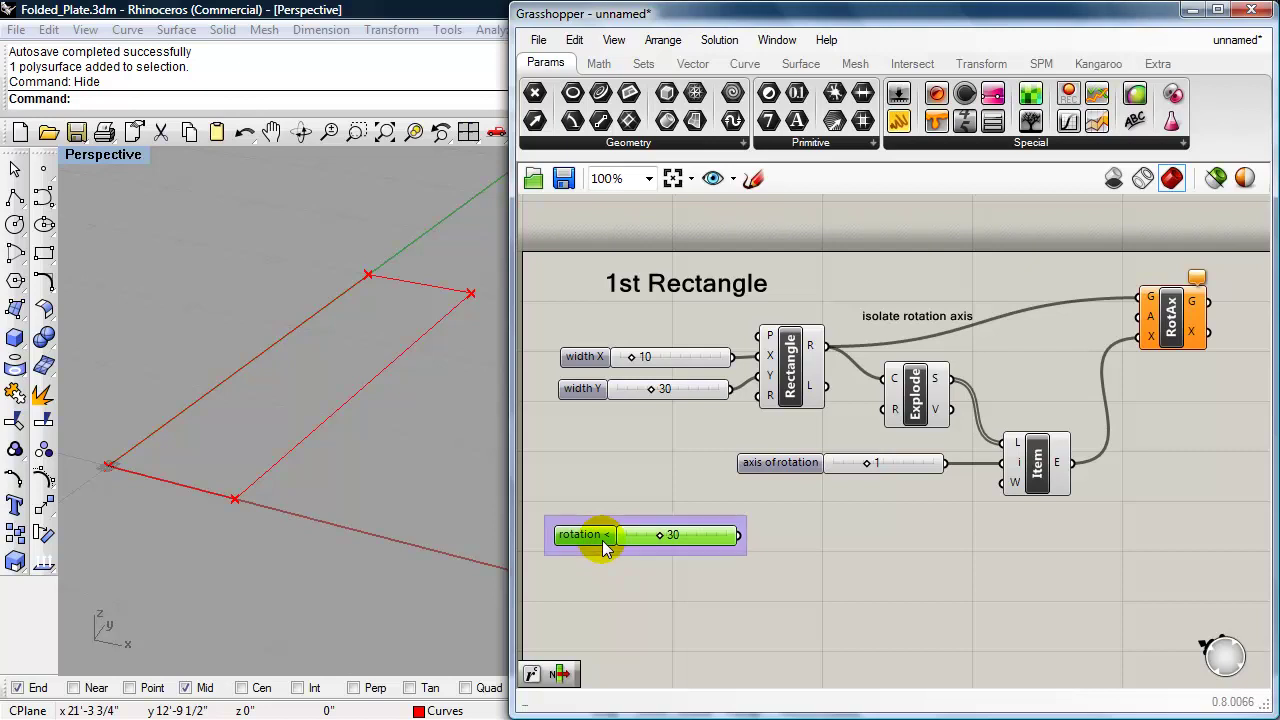
left_click(671, 550)
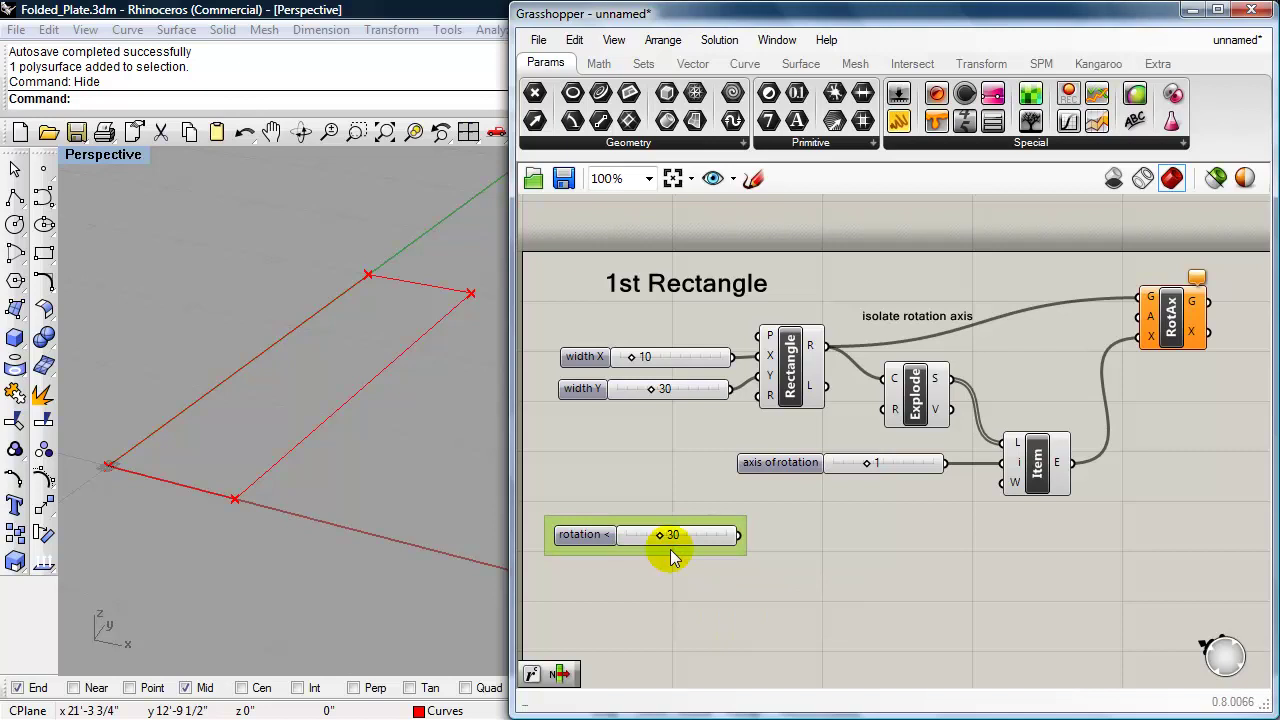
right_click(671, 557)
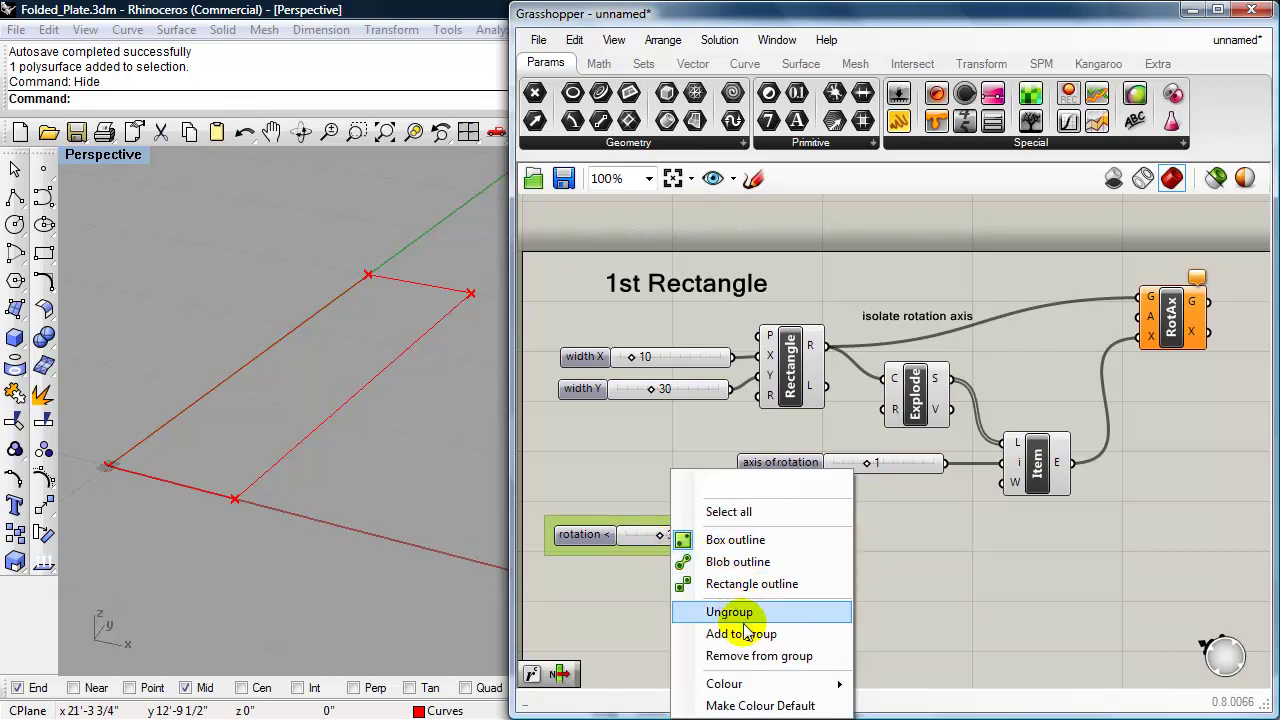
mouse_move(749, 681)
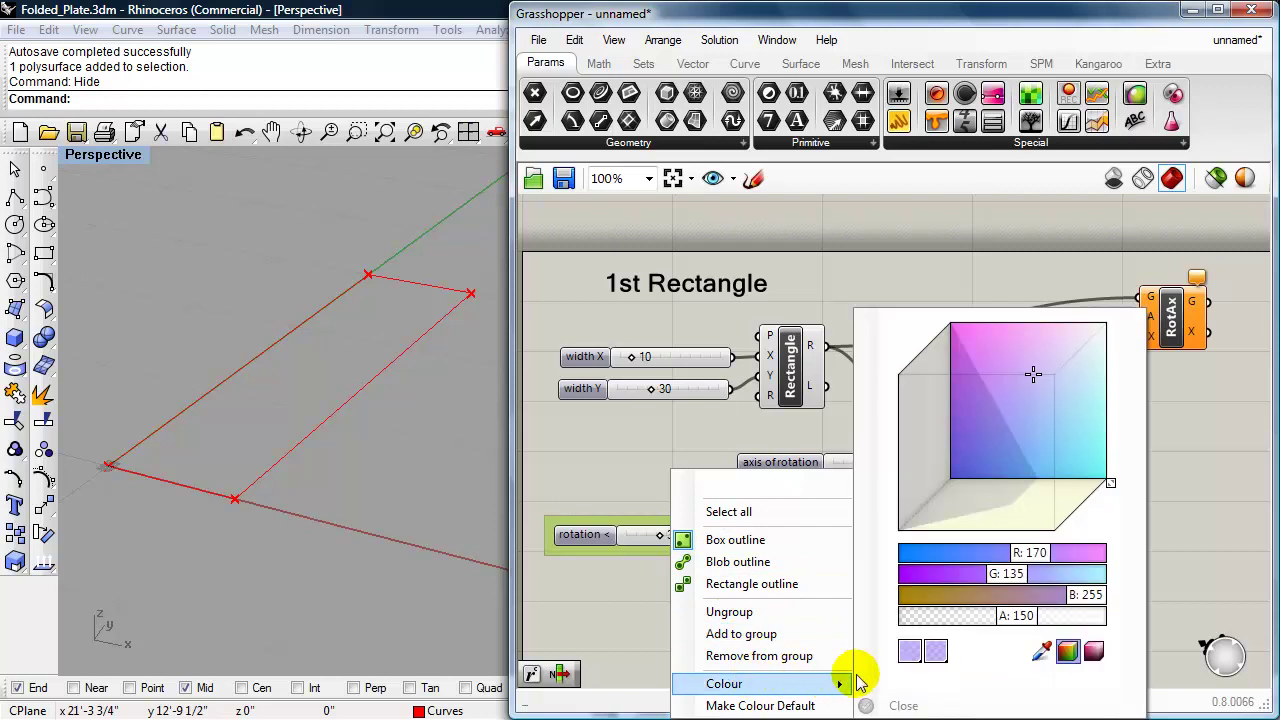
left_click_drag(1025, 553, 1128, 556)
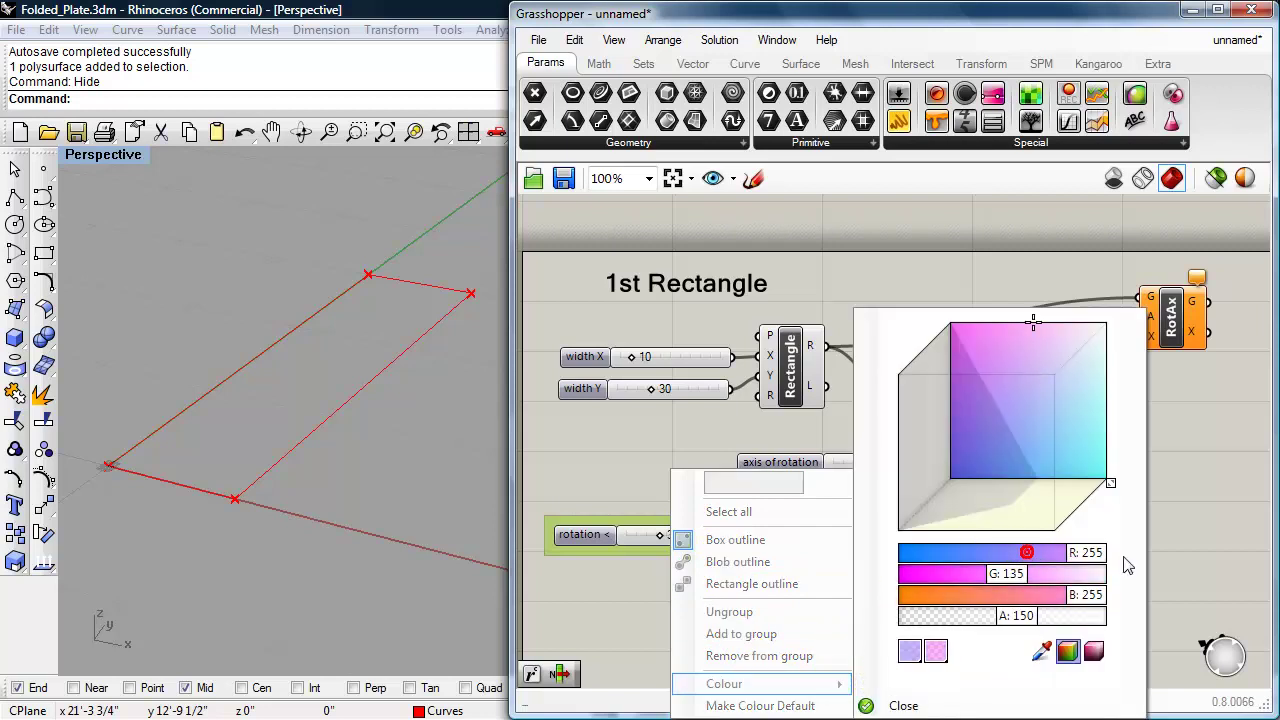
left_click_drag(997, 584, 887, 584)
left_click_drag(1079, 594, 890, 594)
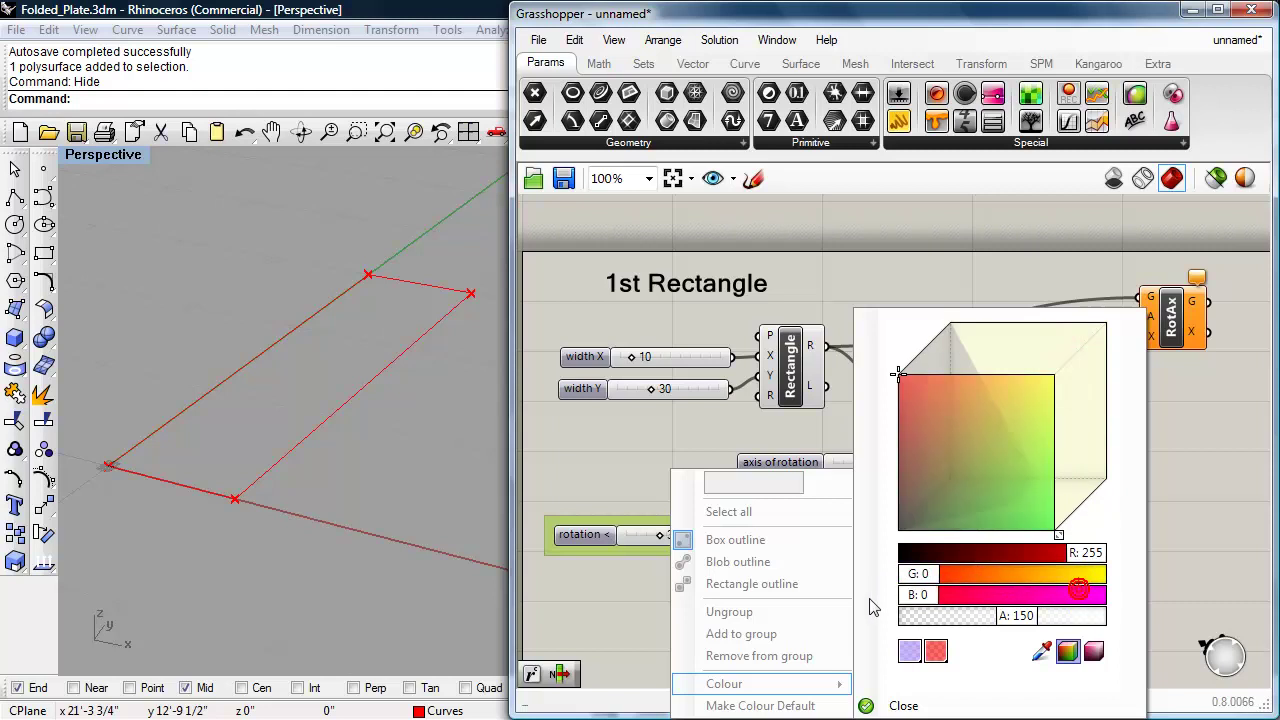
left_click(903, 705)
left_click(778, 588)
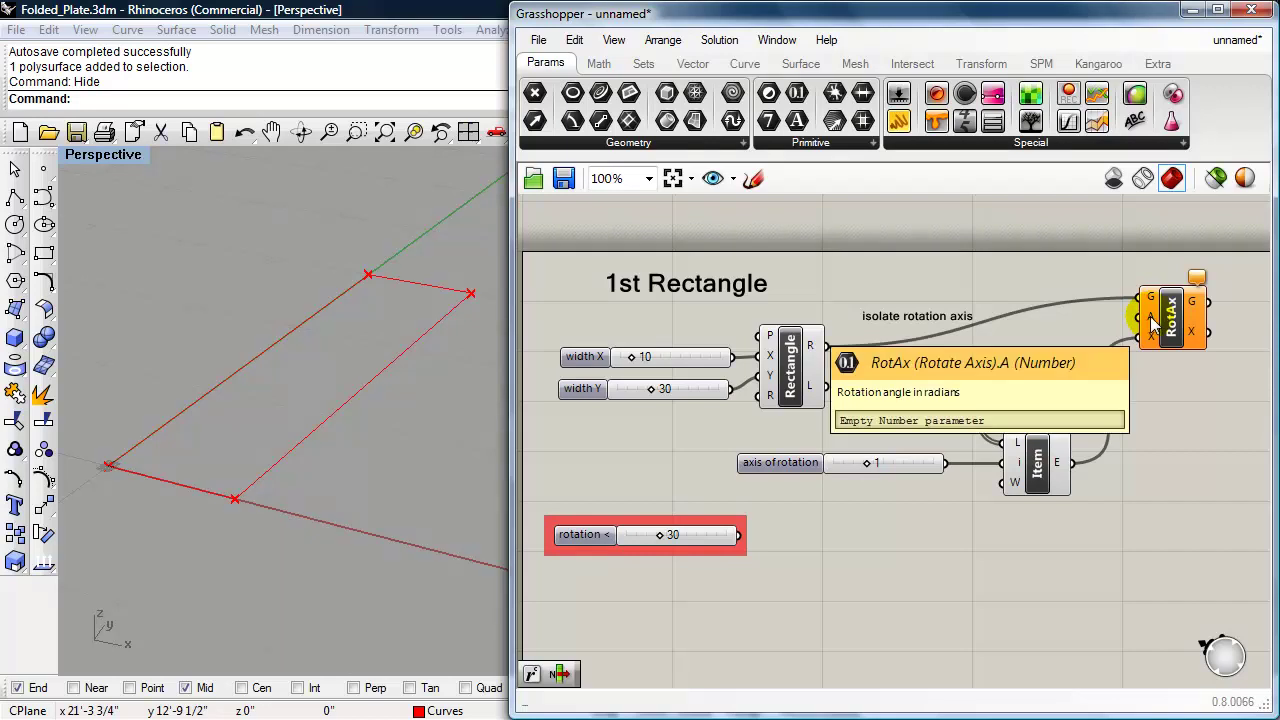
- Add a Radians component beside the "rotation <" slider and connect the slider to its D input
left_click(647, 540)
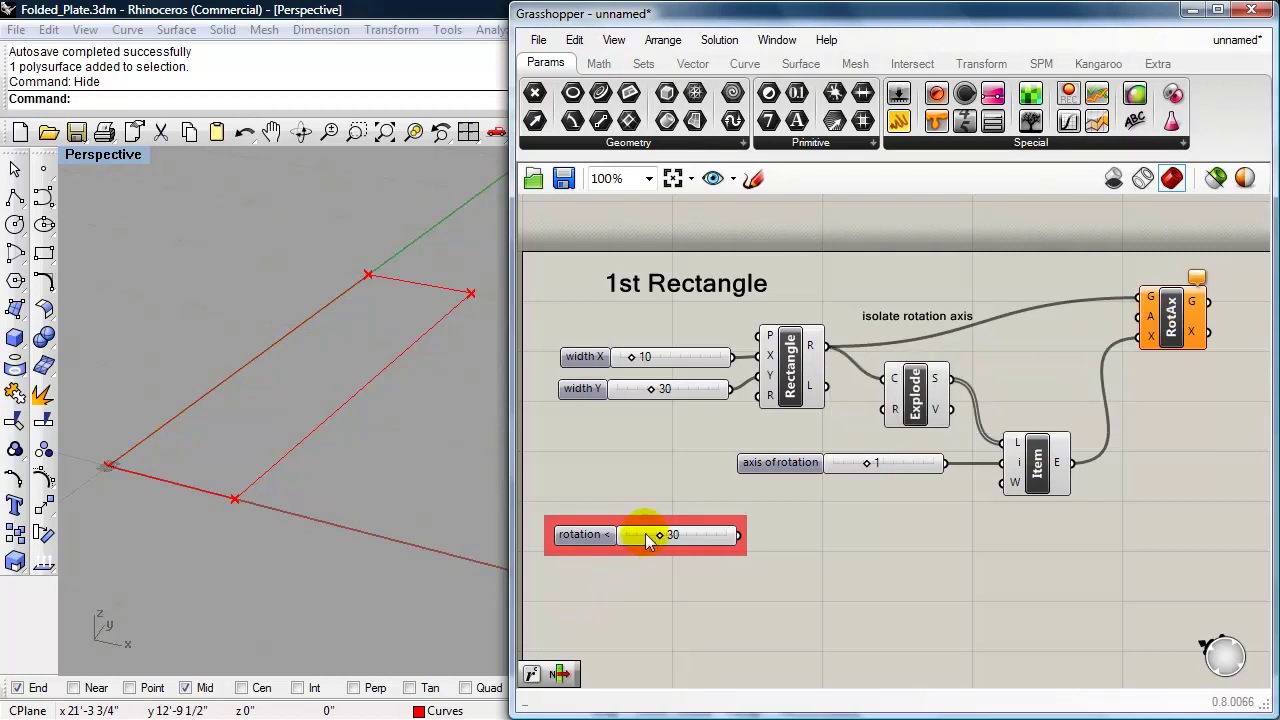
double_click(877, 527)
type("radi")
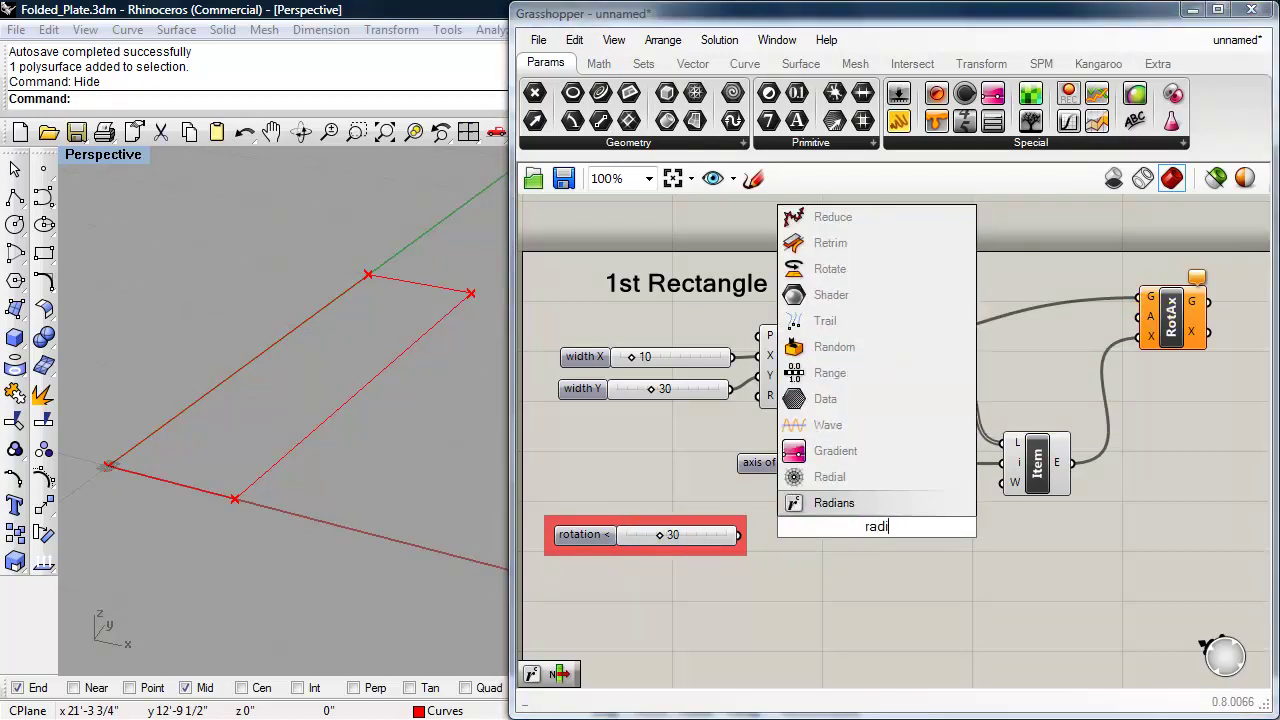
left_click(834, 503)
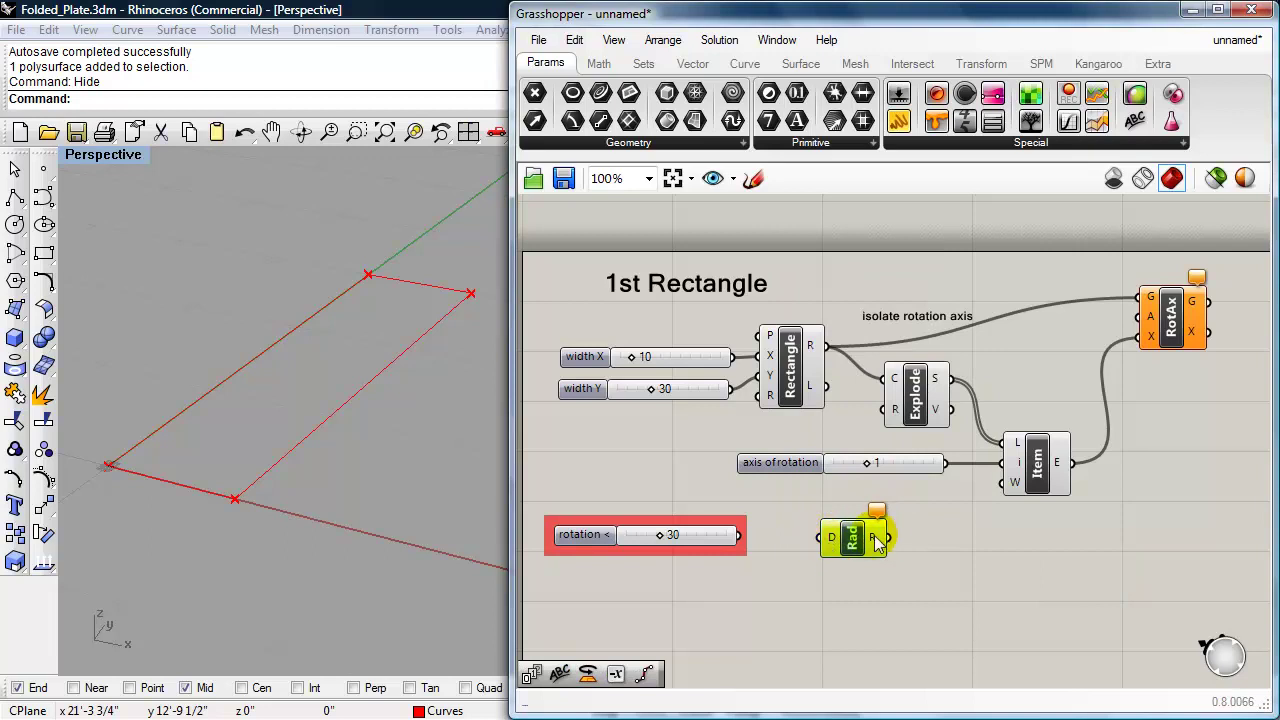
left_click_drag(745, 541, 821, 537)
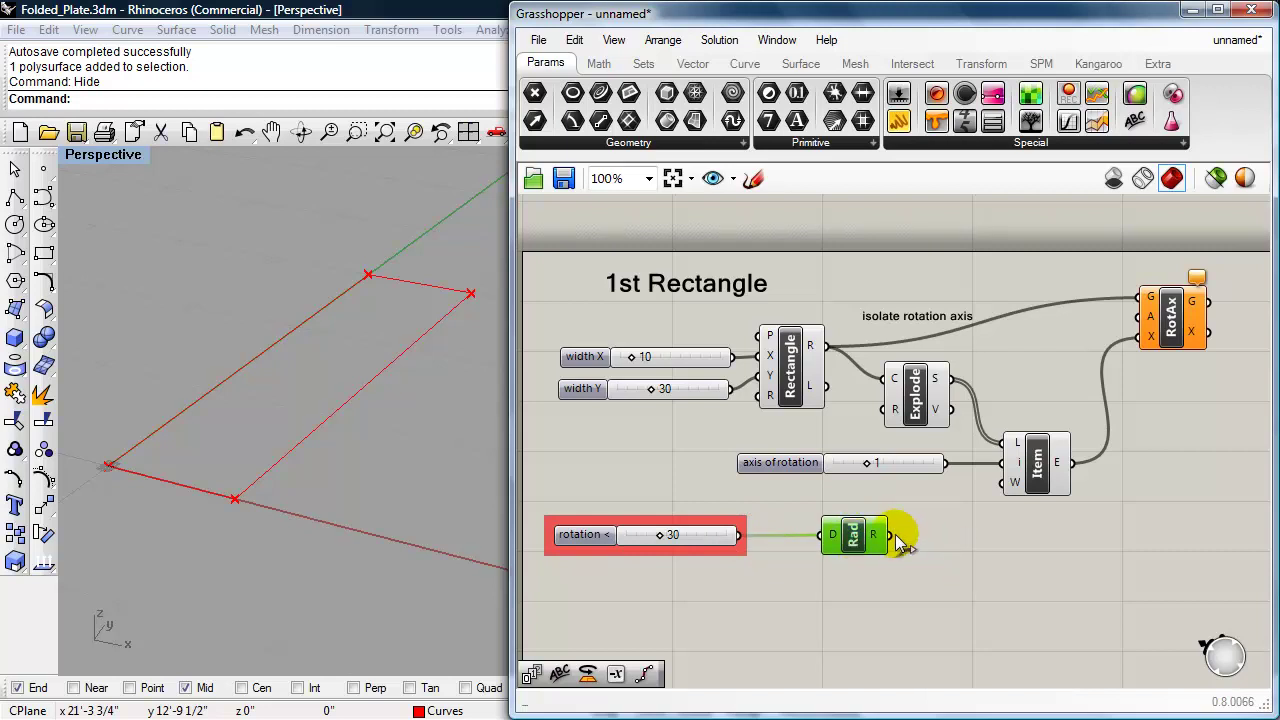
- Connect the Radians component's R output to the Rotate Axis component's A input and set the "rotation <" slider to 0
left_click_drag(889, 535, 1134, 317)
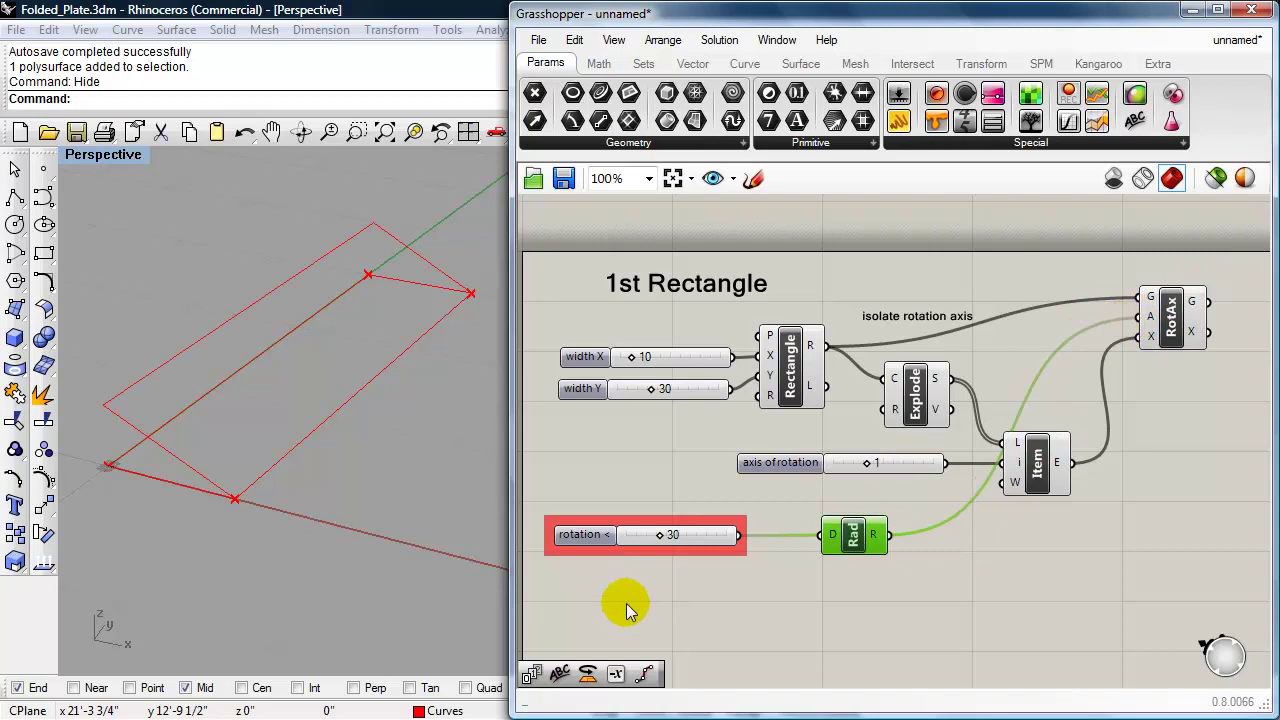
left_click_drag(659, 536, 615, 550)
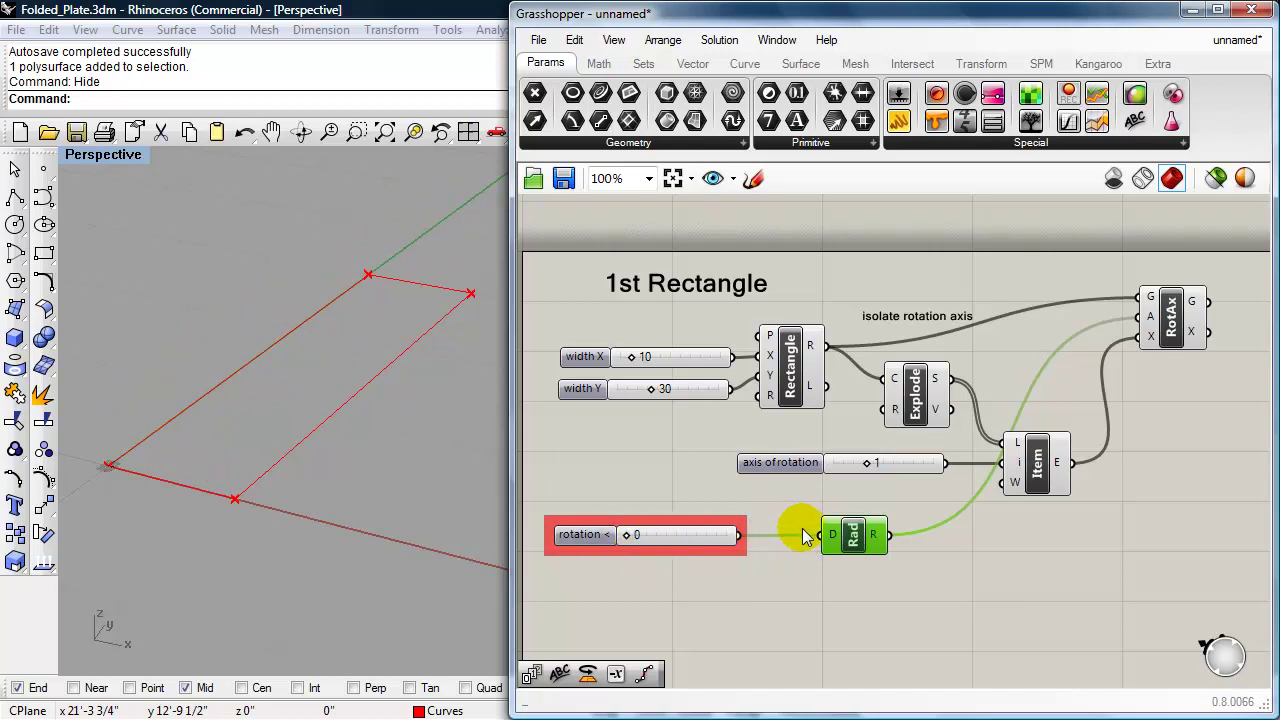
- Insert a Negative component between the "rotation <" slider and the Radians component, and set the slider to 30
left_click_drag(845, 531, 897, 538)
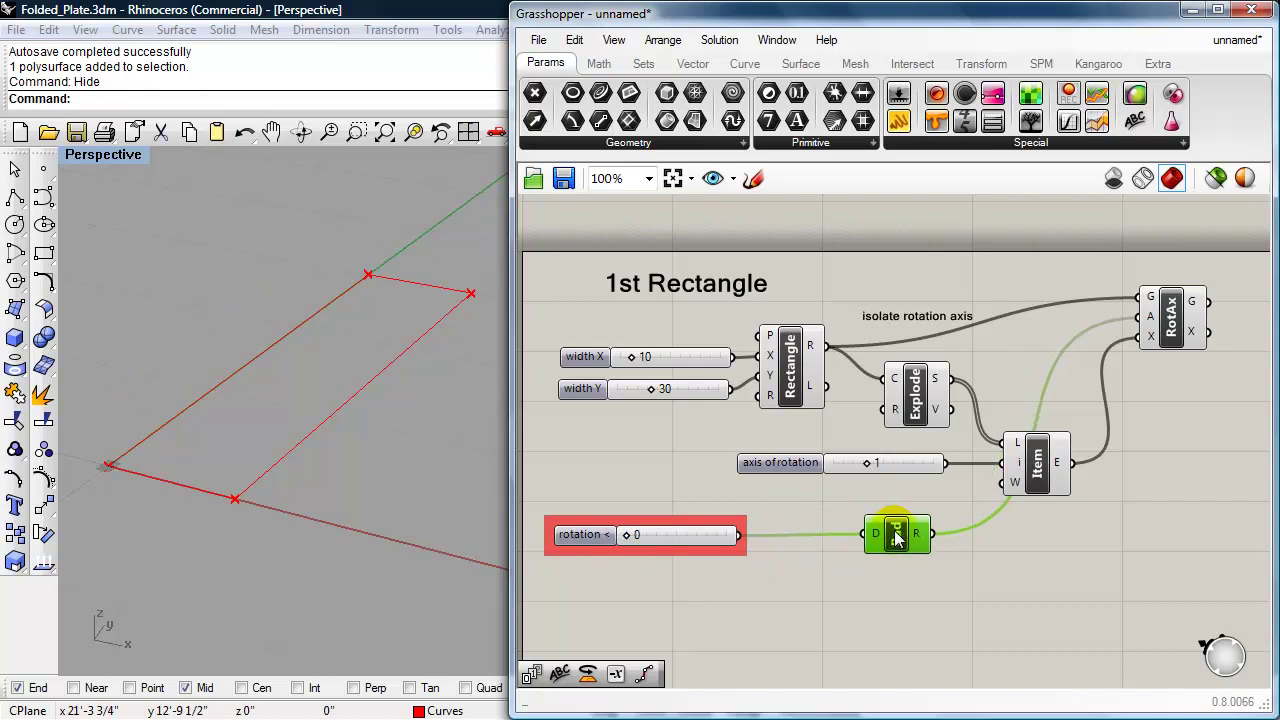
double_click(807, 582)
type("neg")
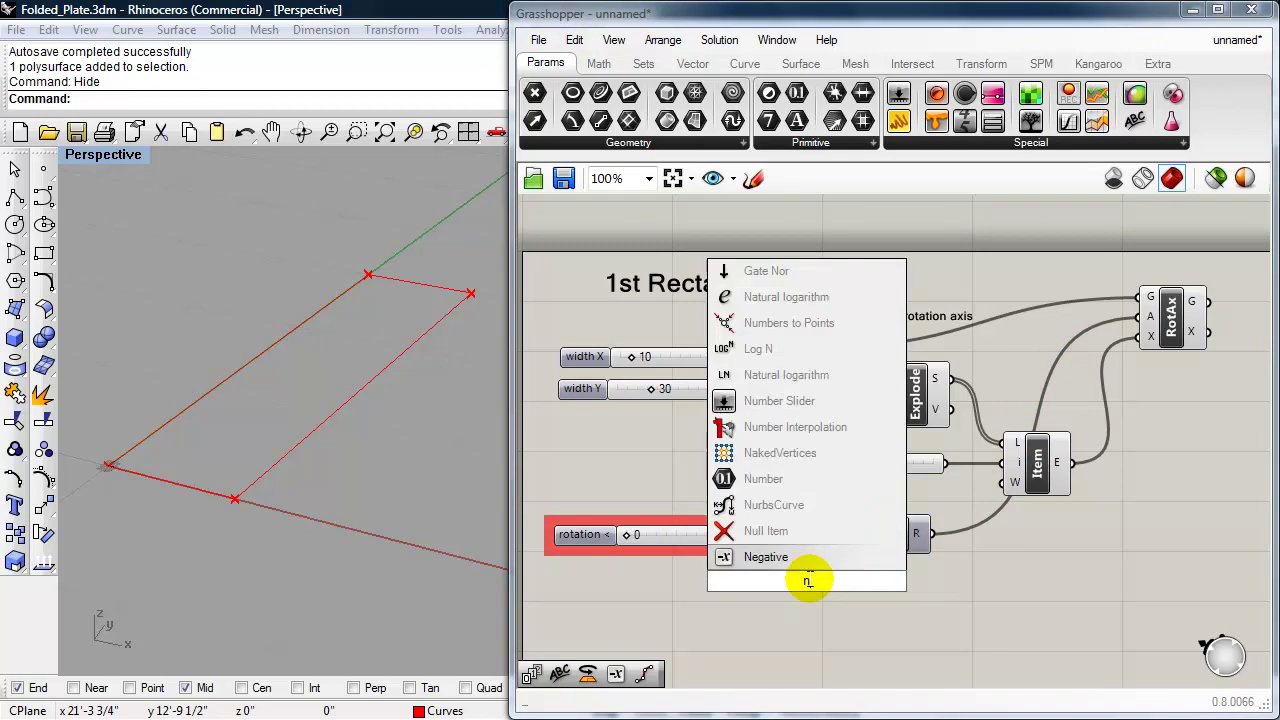
left_click(790, 558)
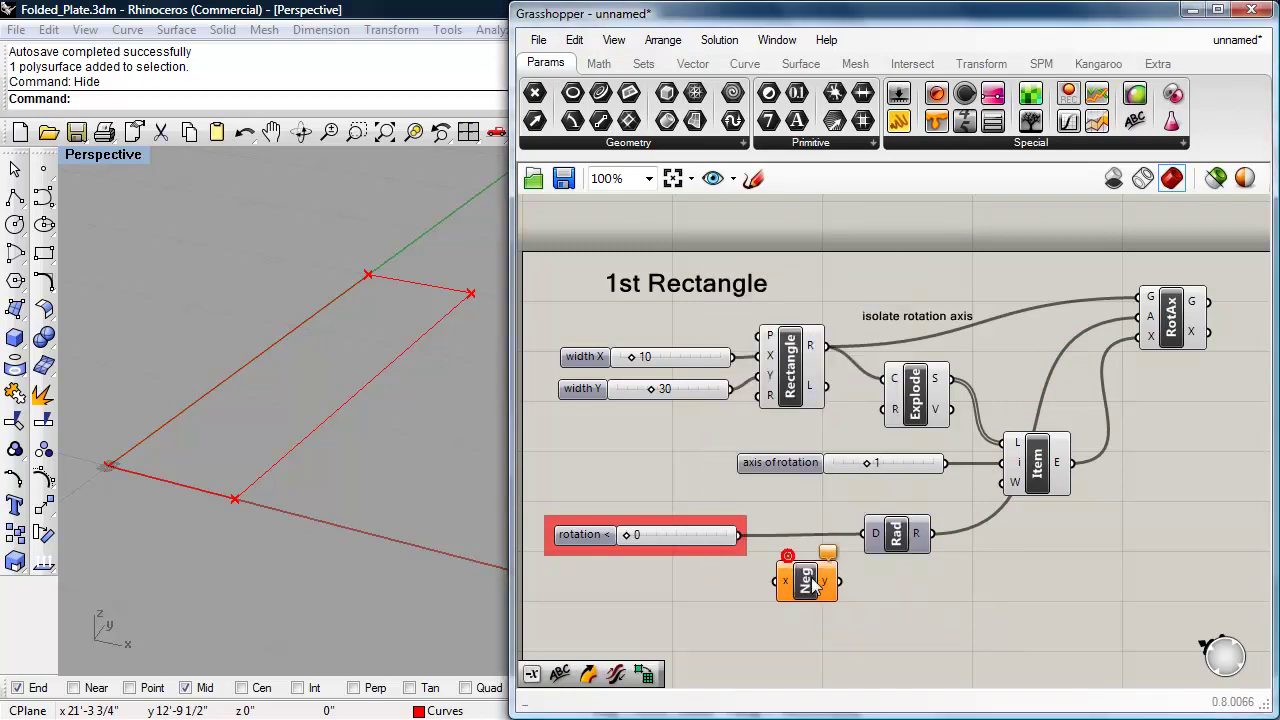
left_click_drag(740, 535, 779, 575)
left_click_drag(850, 556, 936, 537)
left_click_drag(797, 583, 811, 555)
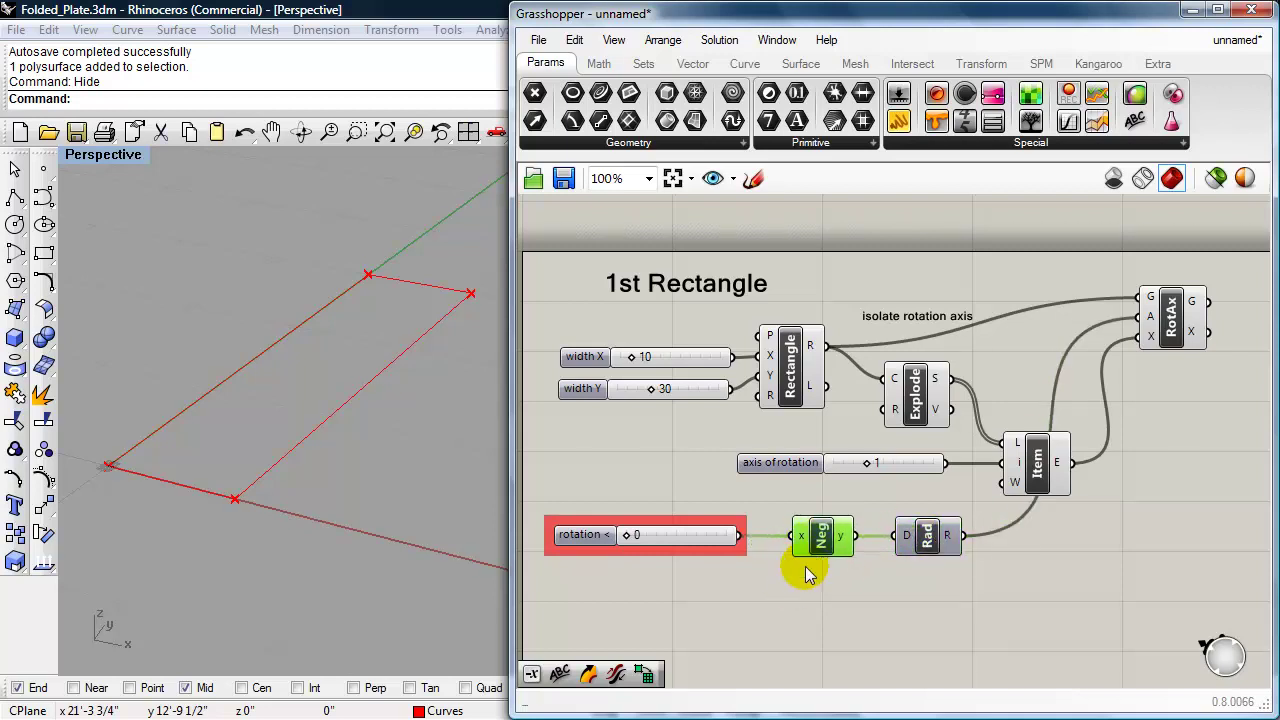
left_click_drag(624, 533, 661, 550)
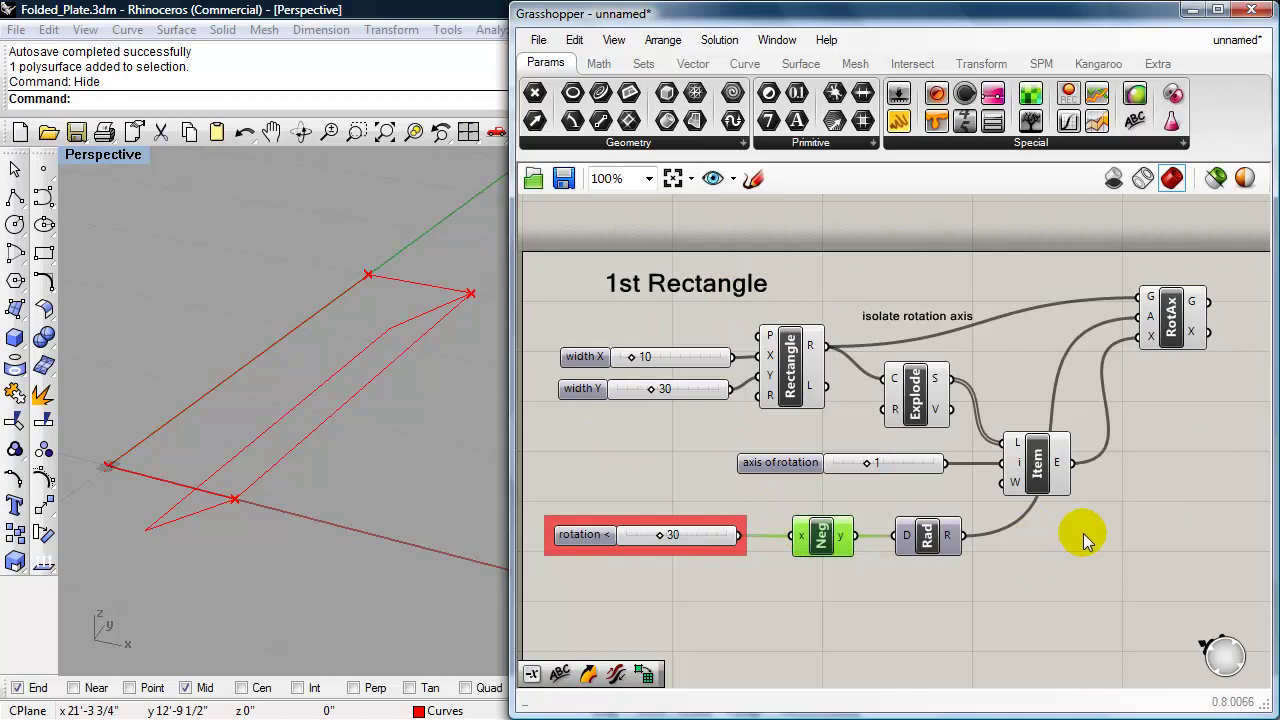
- Group all the 1st Rectangle components with their title and colour the group light blue with about R 114, G 230, B 255
left_click_drag(1190, 563, 567, 279)
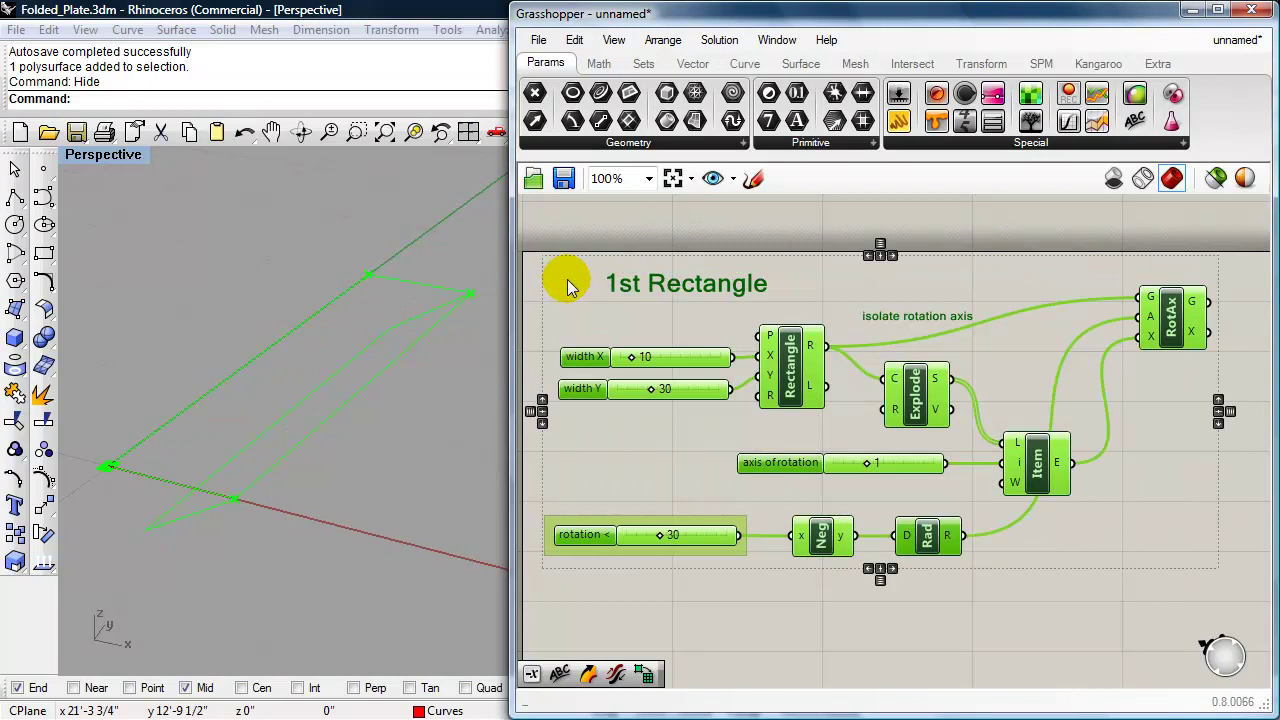
key("ctrl+g")
left_click(1131, 437)
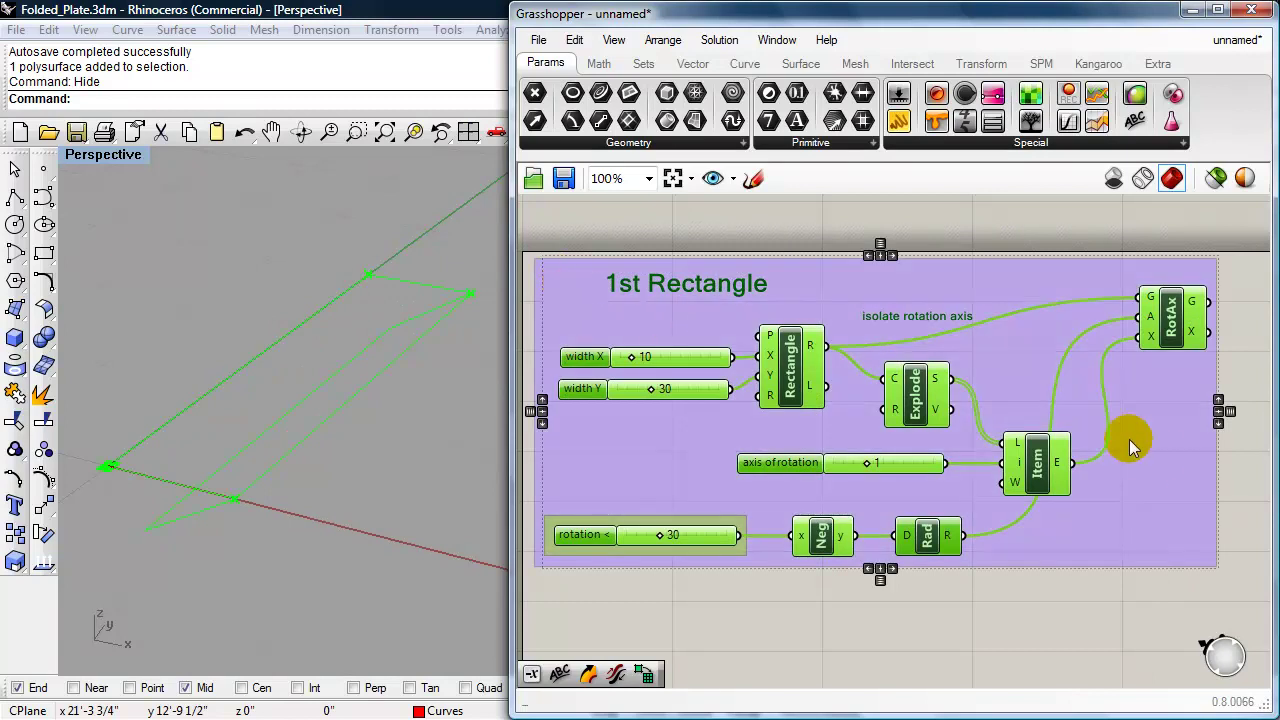
right_click(1149, 490)
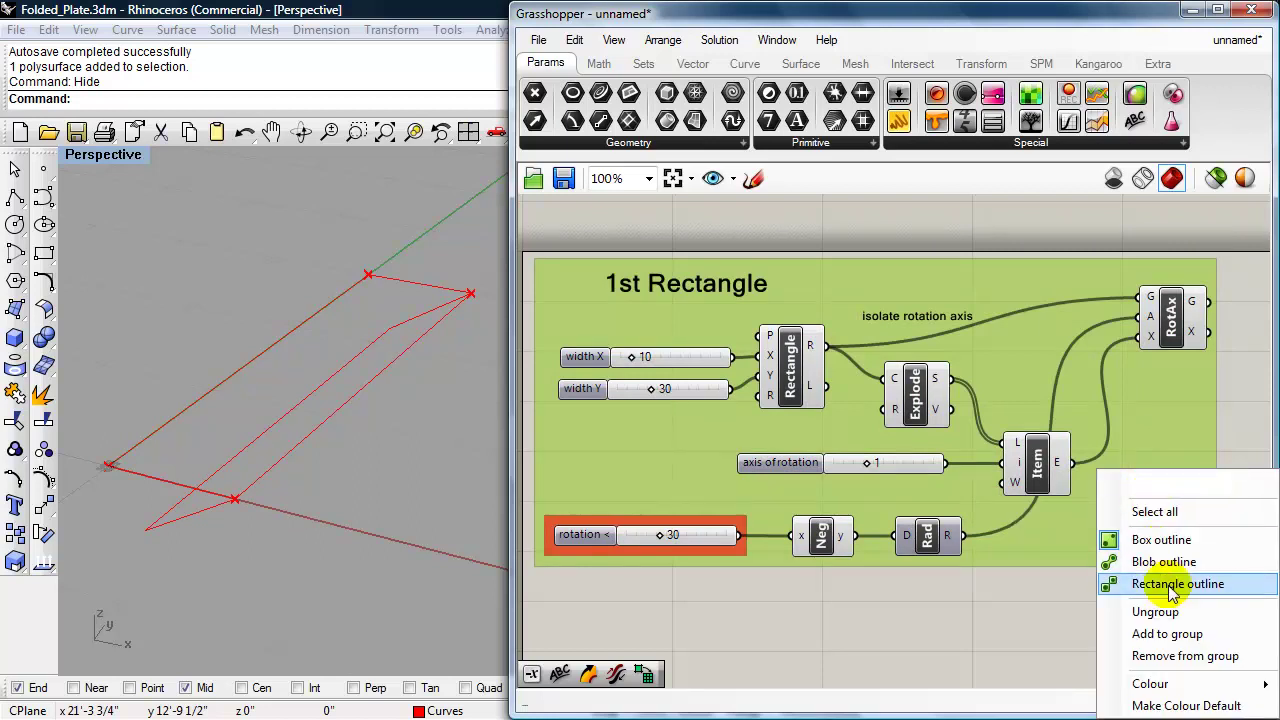
mouse_move(1167, 684)
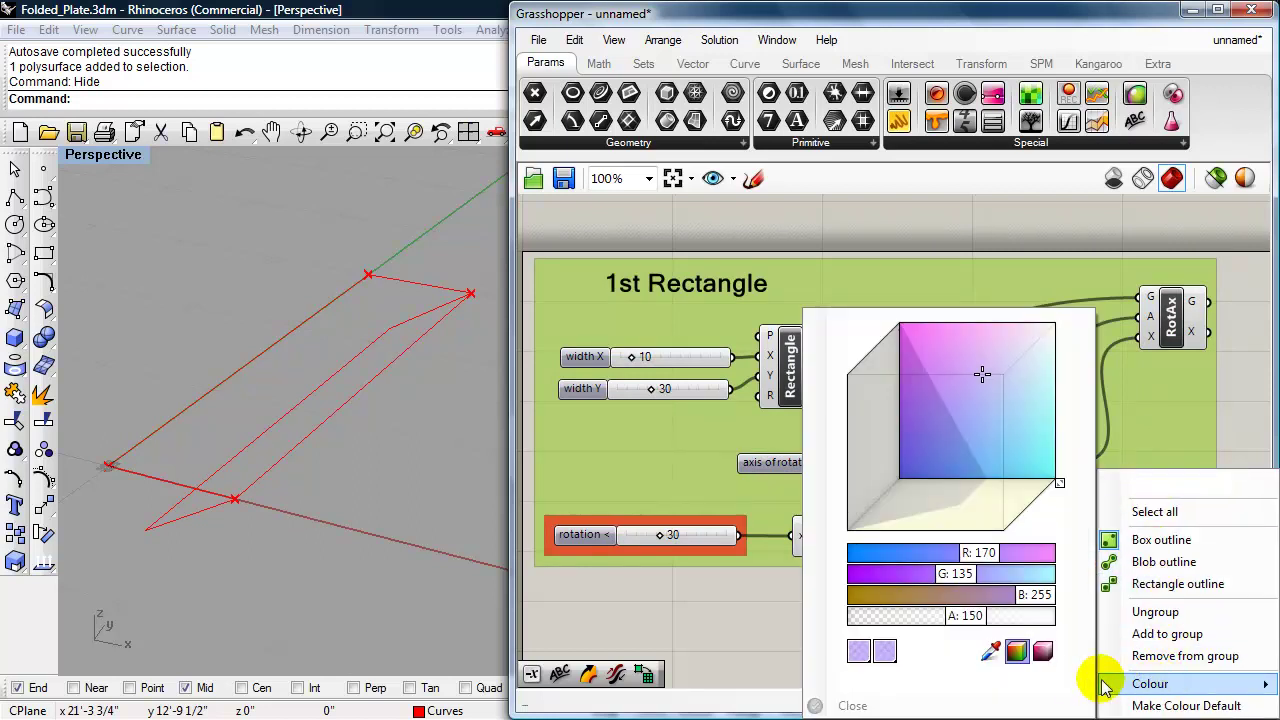
left_click_drag(966, 578, 944, 560)
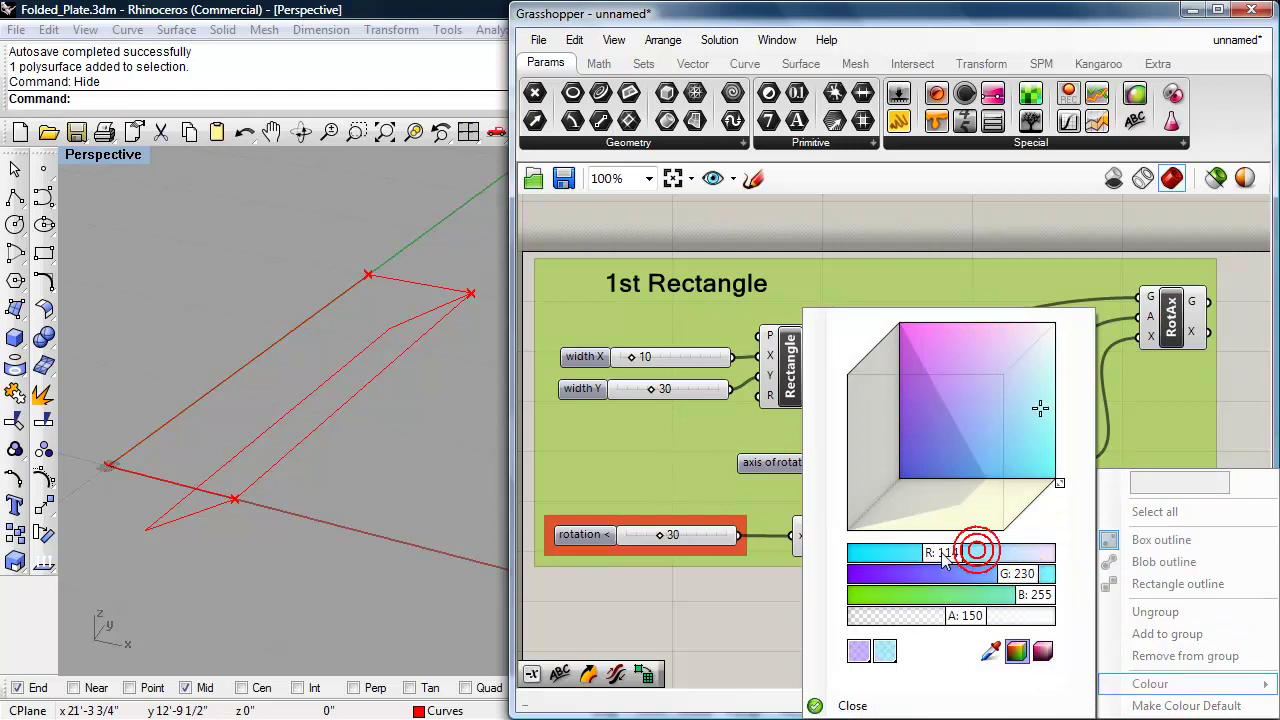
left_click(862, 703)
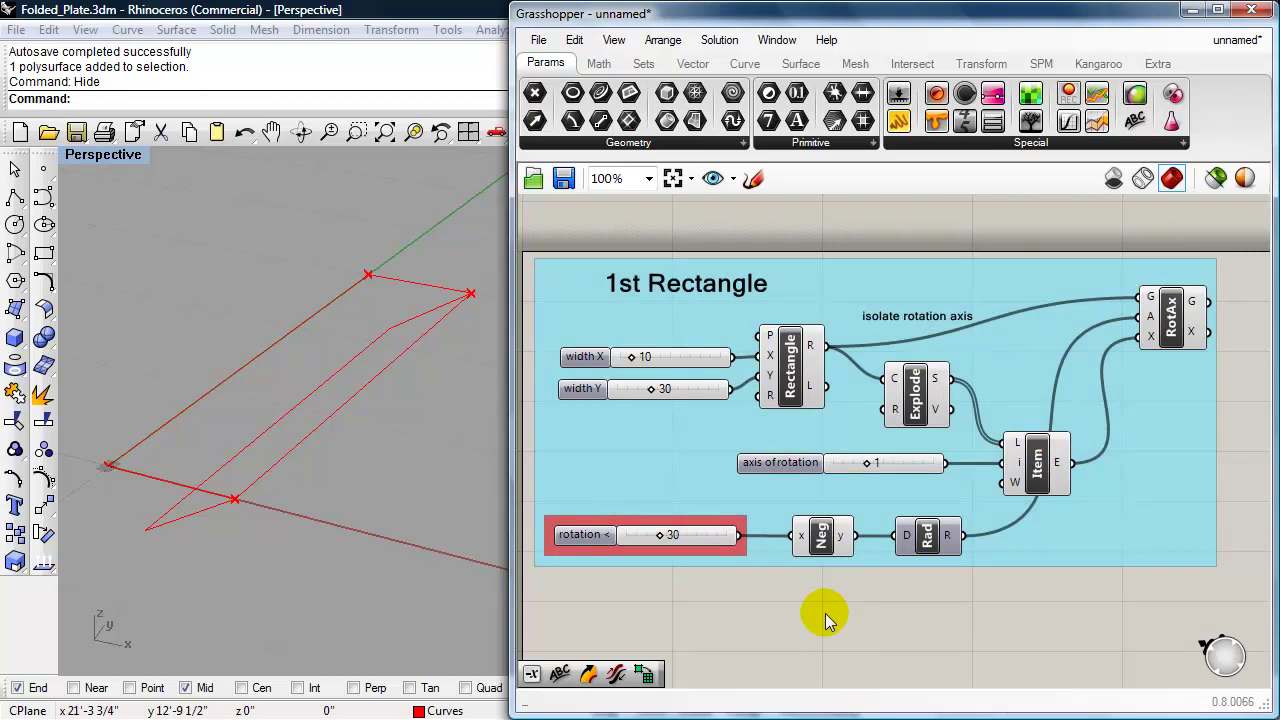
- In Rhino, show the hidden folded plate polysurface to compare it with the rotated rectangle, and hide it again
left_click(393, 416)
type("Show")
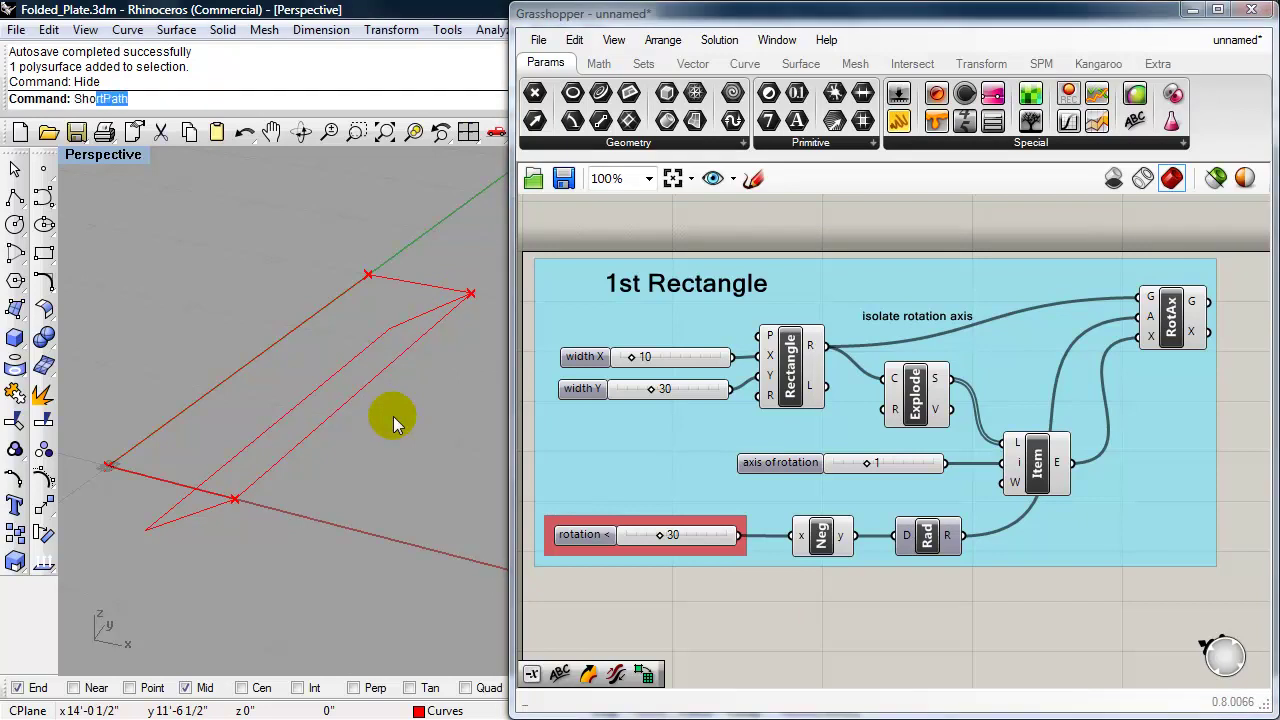
key("Return")
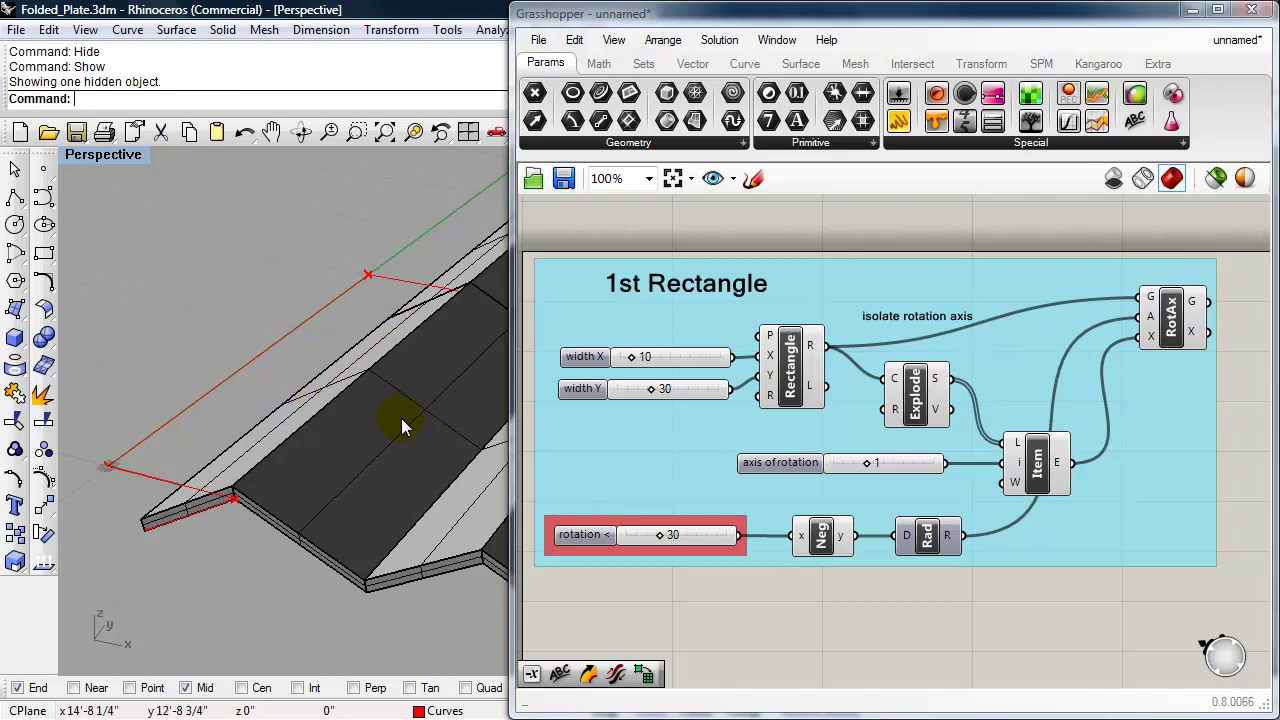
left_click(137, 235)
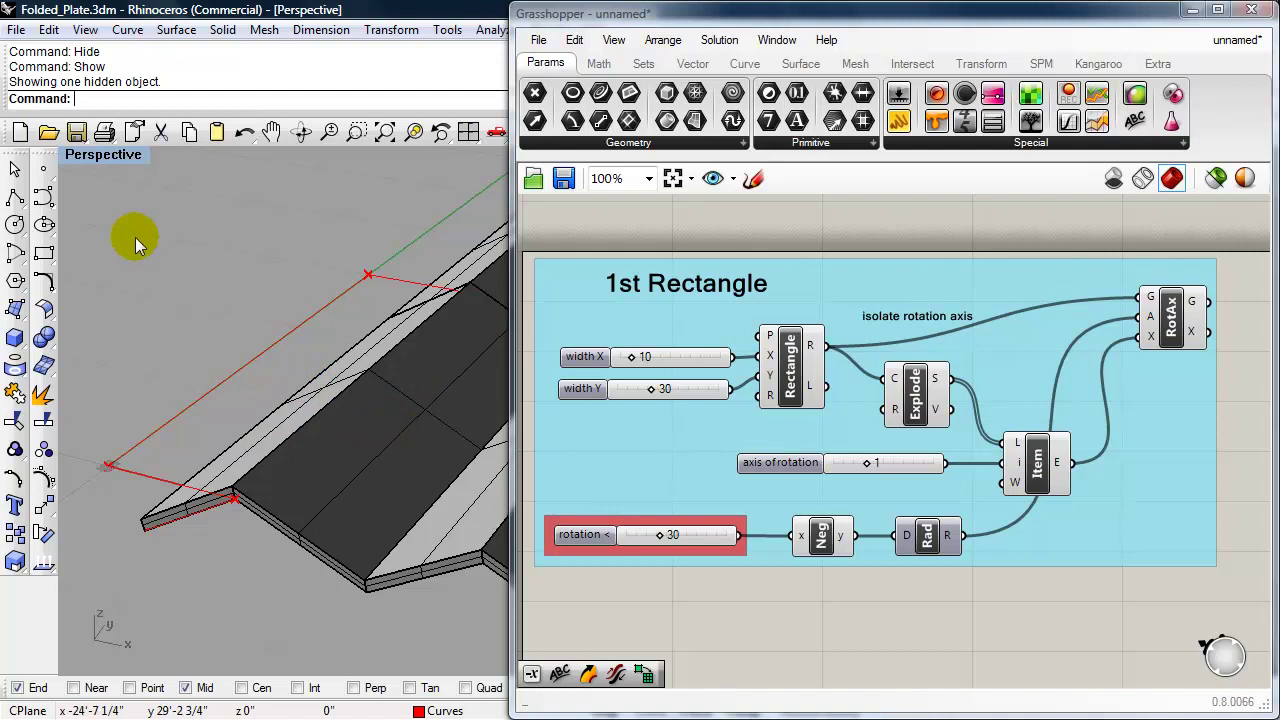
type("hide")
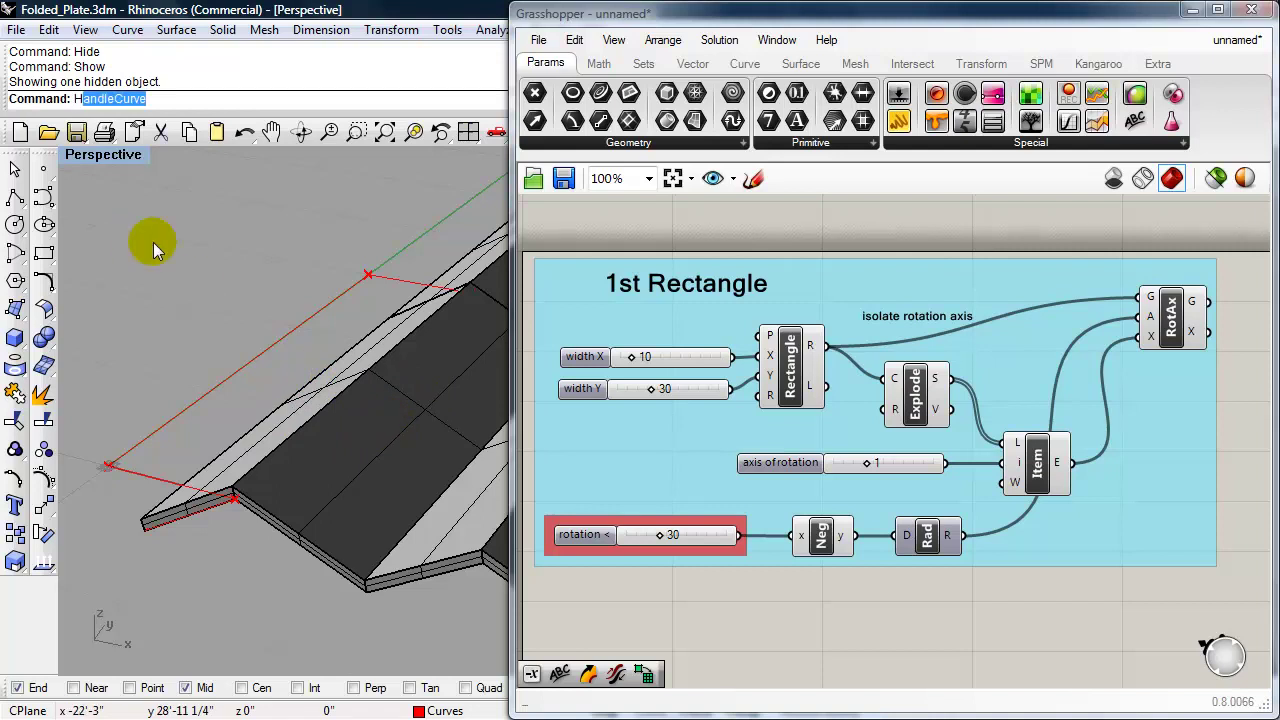
key("Return")
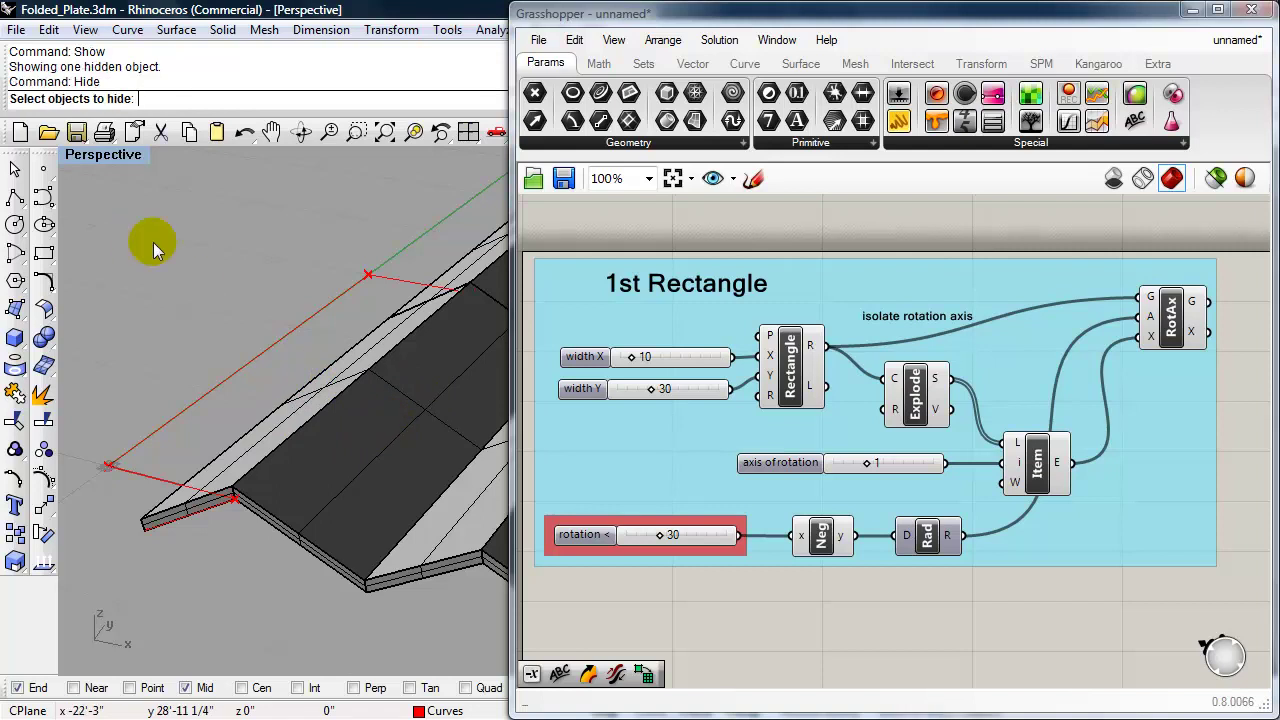
key("ctrl+a")
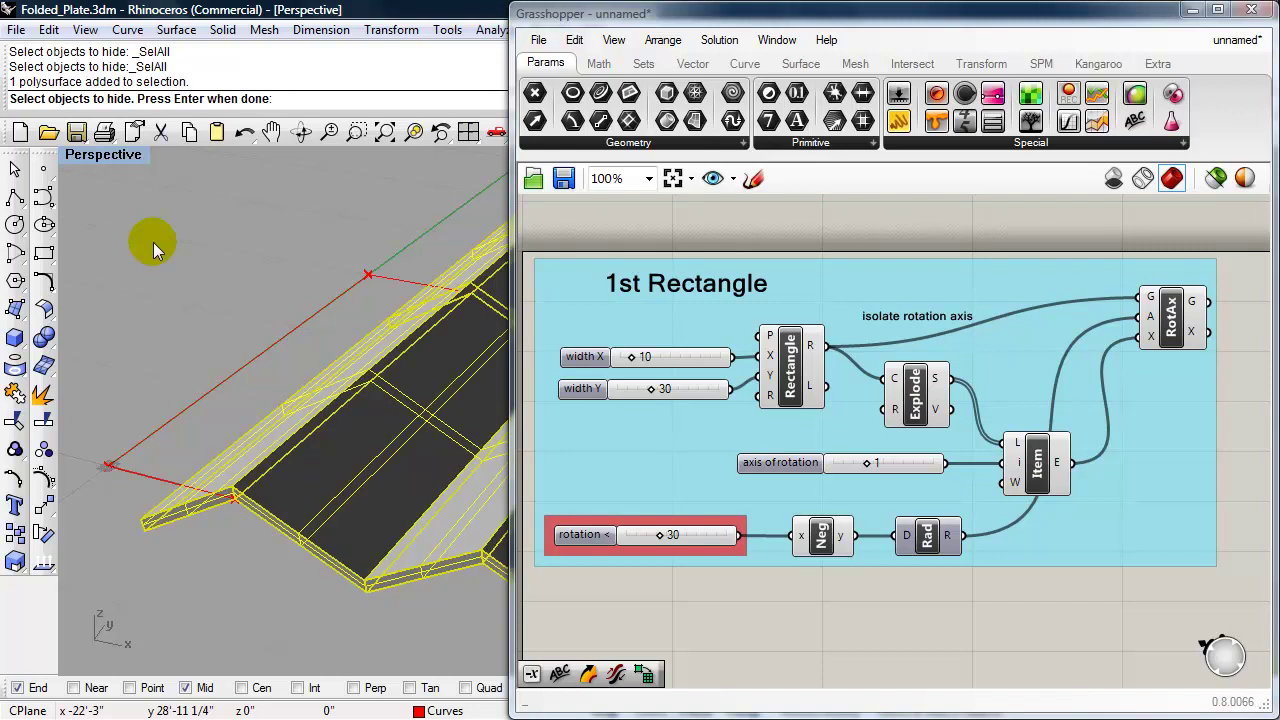
key("Return")
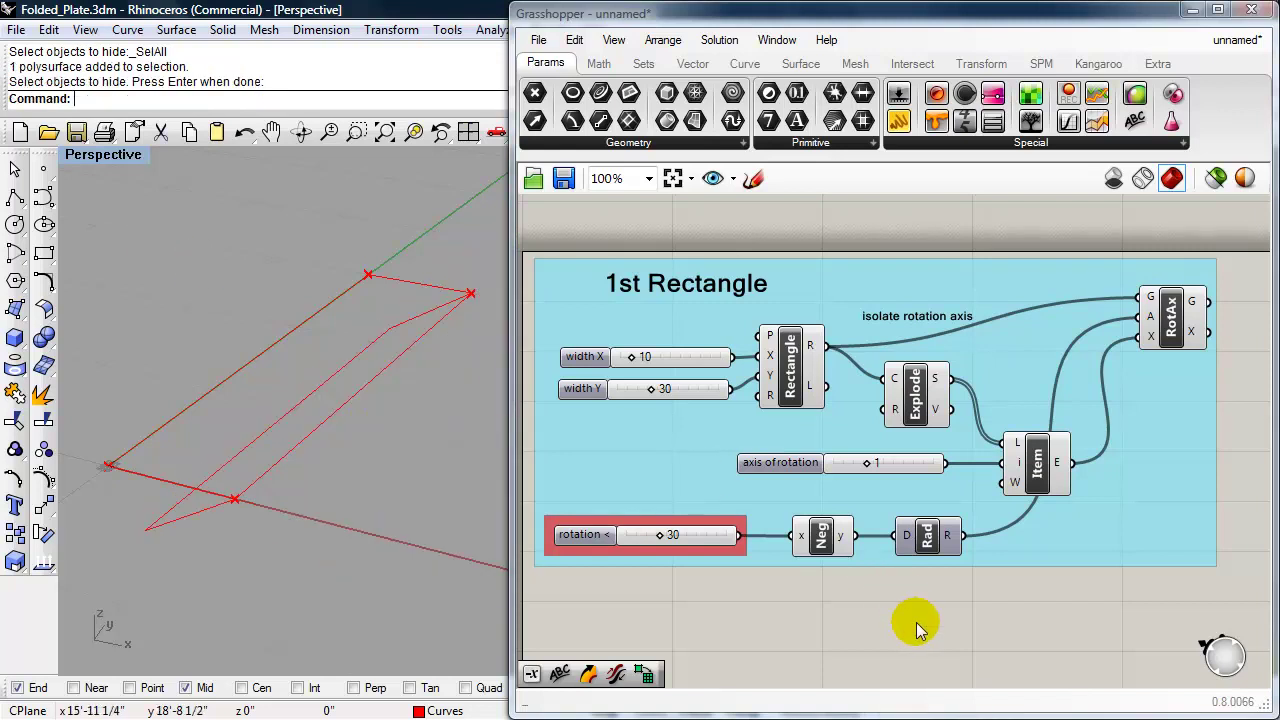
- Duplicate the "1st Rectangle" title below the blue group and change the copy's text to "2nd Rectangle"
right_click_drag(914, 609, 909, 554)
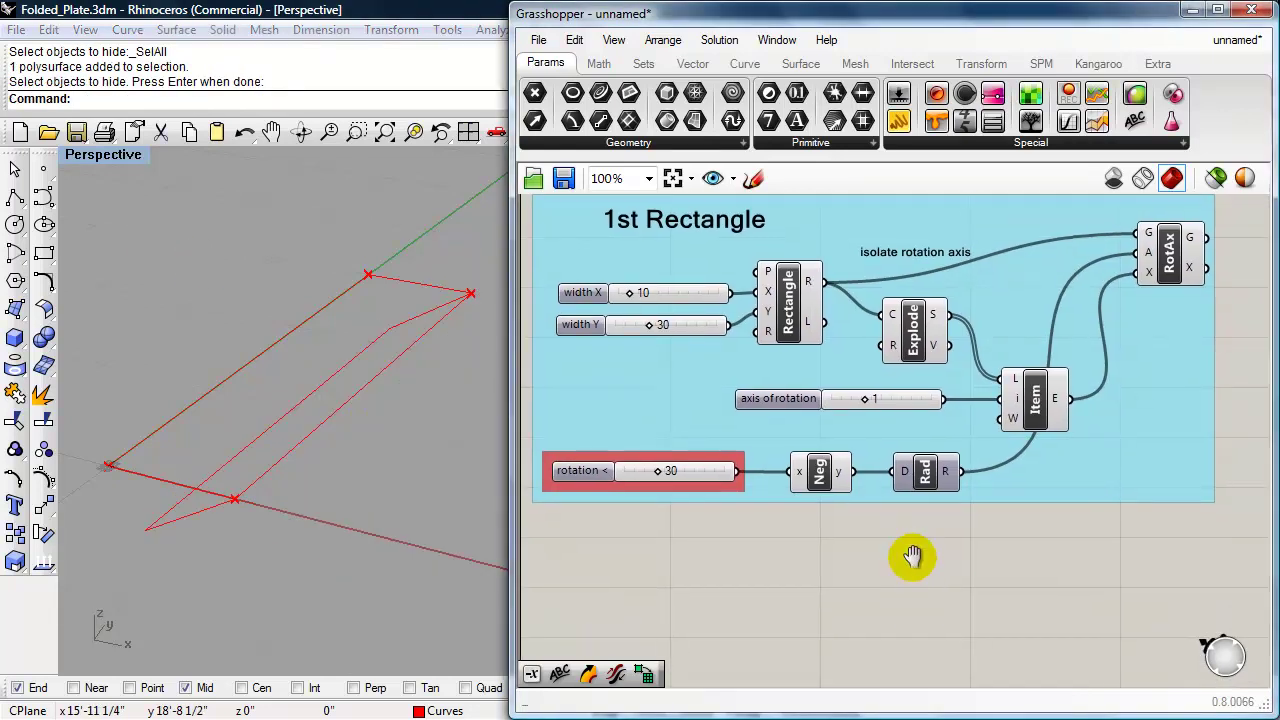
left_click(688, 218)
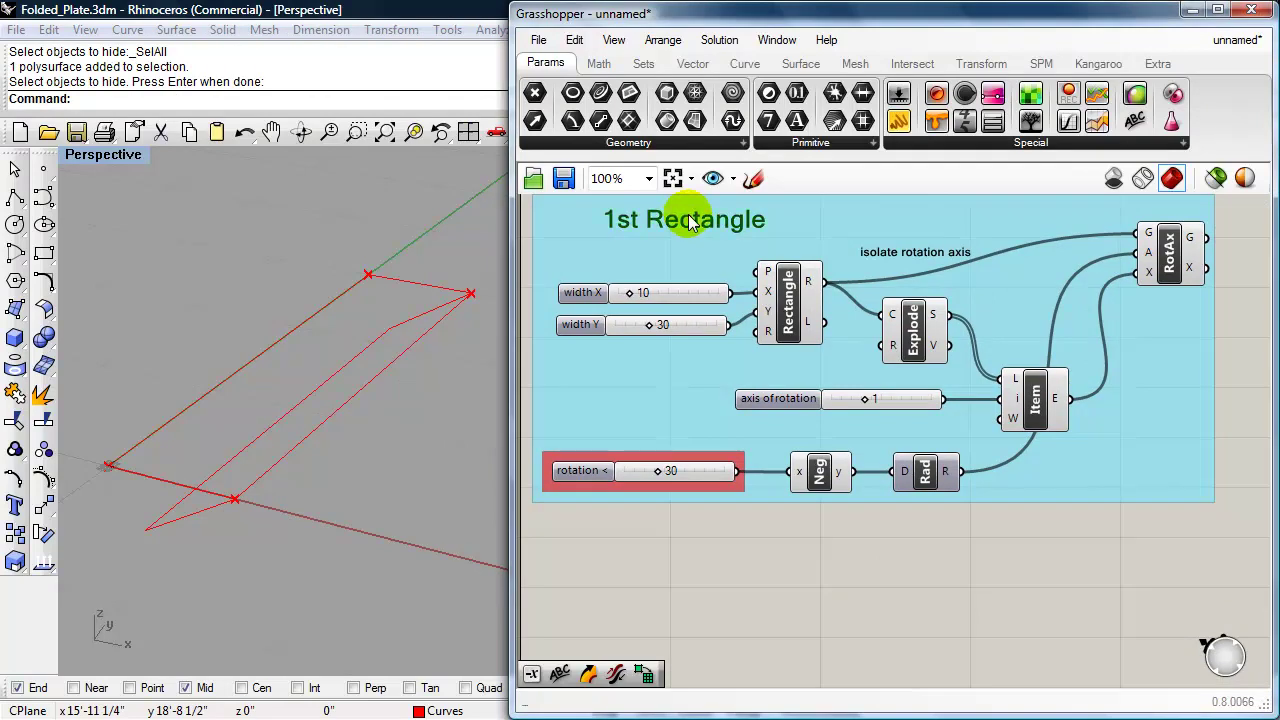
mouse_move(688, 214)
left_mouse_down("alt")
mouse_move(706, 234)
mouse_move(693, 616)
mouse_move(657, 531)
left_mouse_up("alt")
double_click(657, 531)
left_click(566, 441)
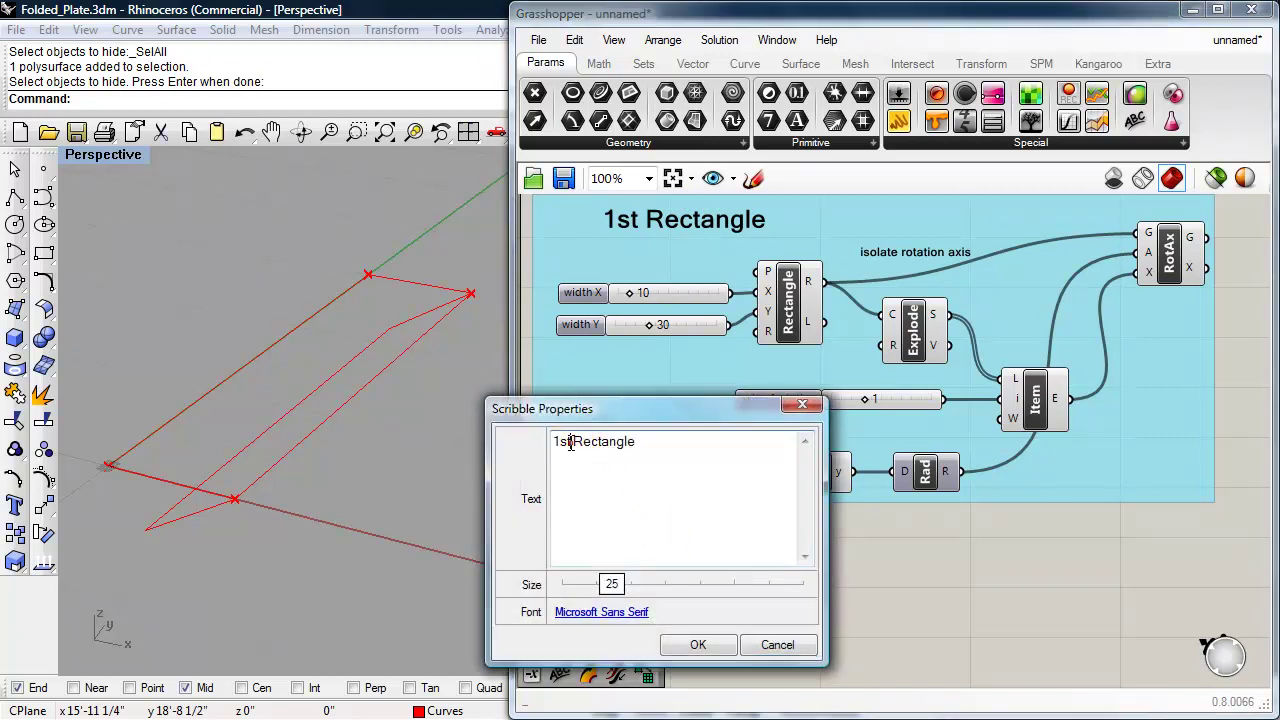
key("BackSpace")
key("BackSpace")
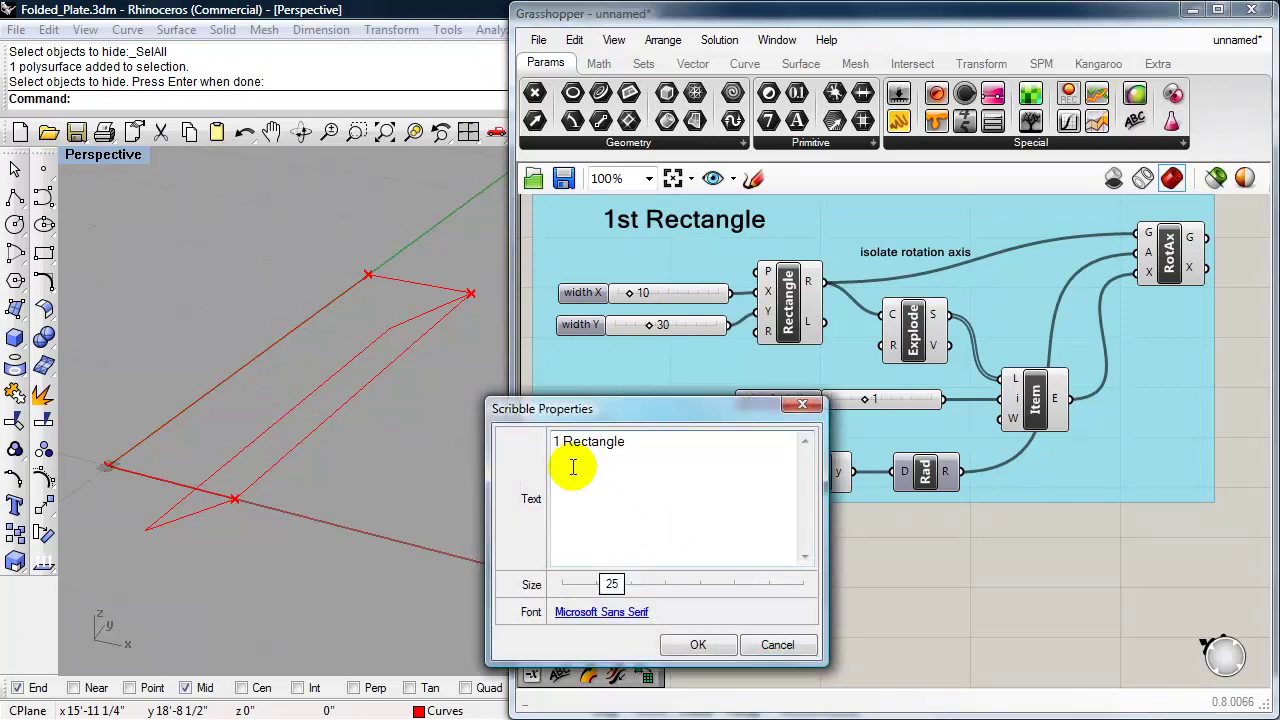
key("BackSpace")
type("2nd")
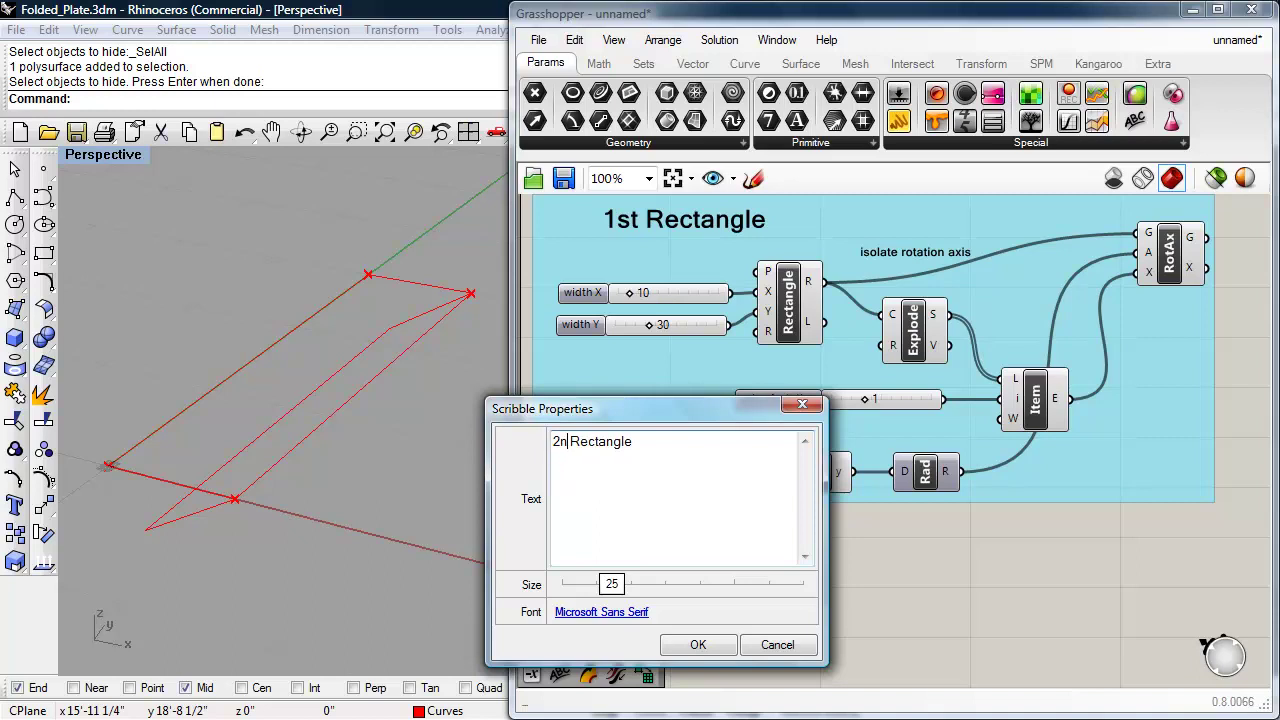
left_click(698, 645)
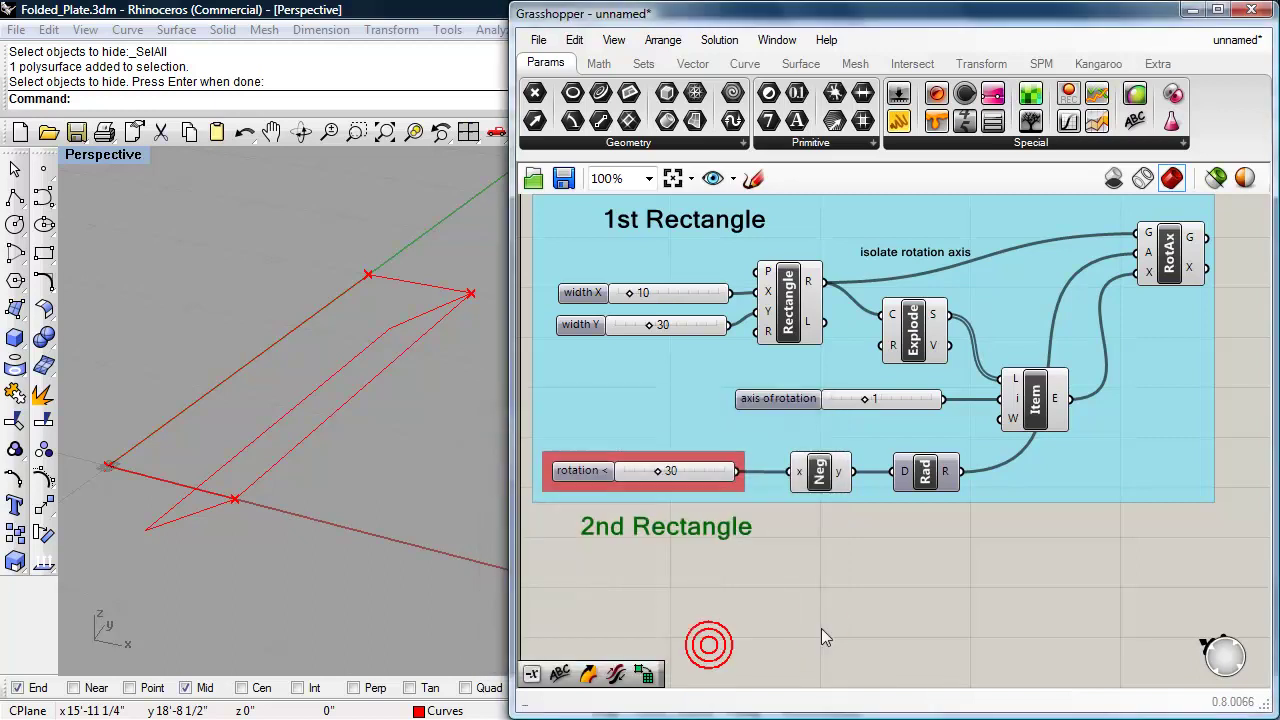
mouse_move(821, 620)
right_mouse_down()
mouse_move(823, 589)
mouse_move(815, 600)
right_mouse_up()
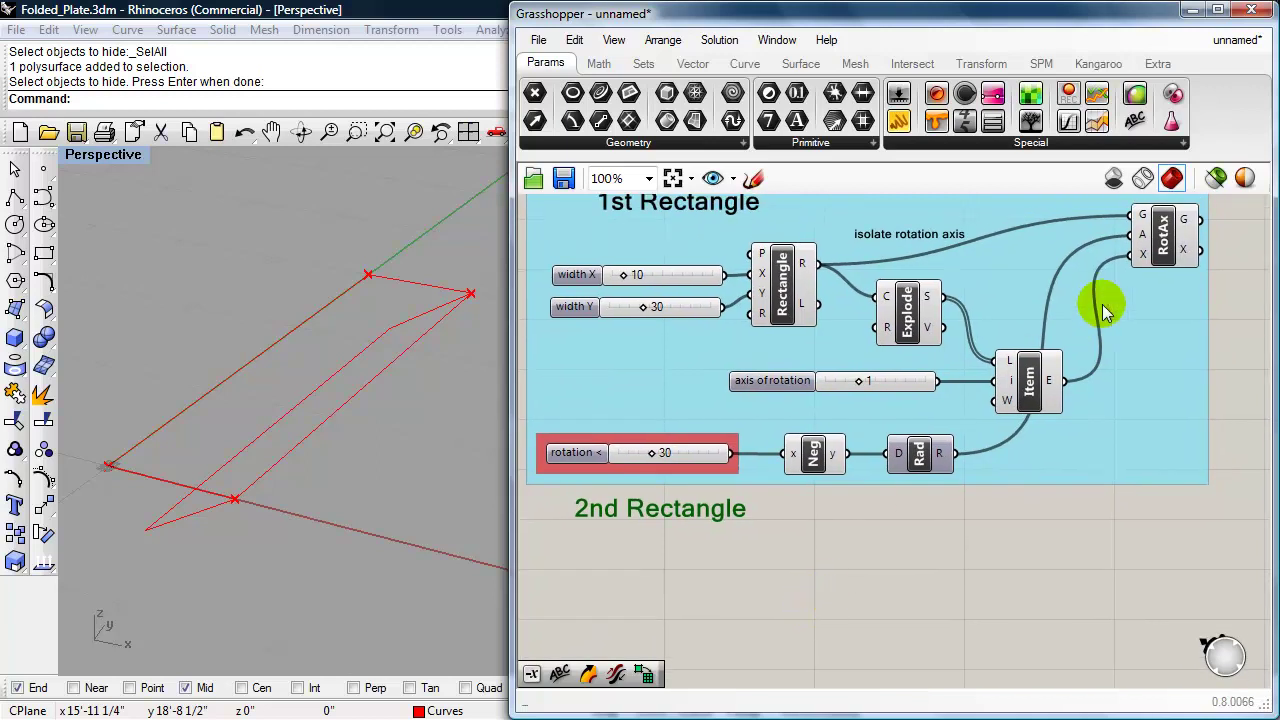
left_click(1175, 255)
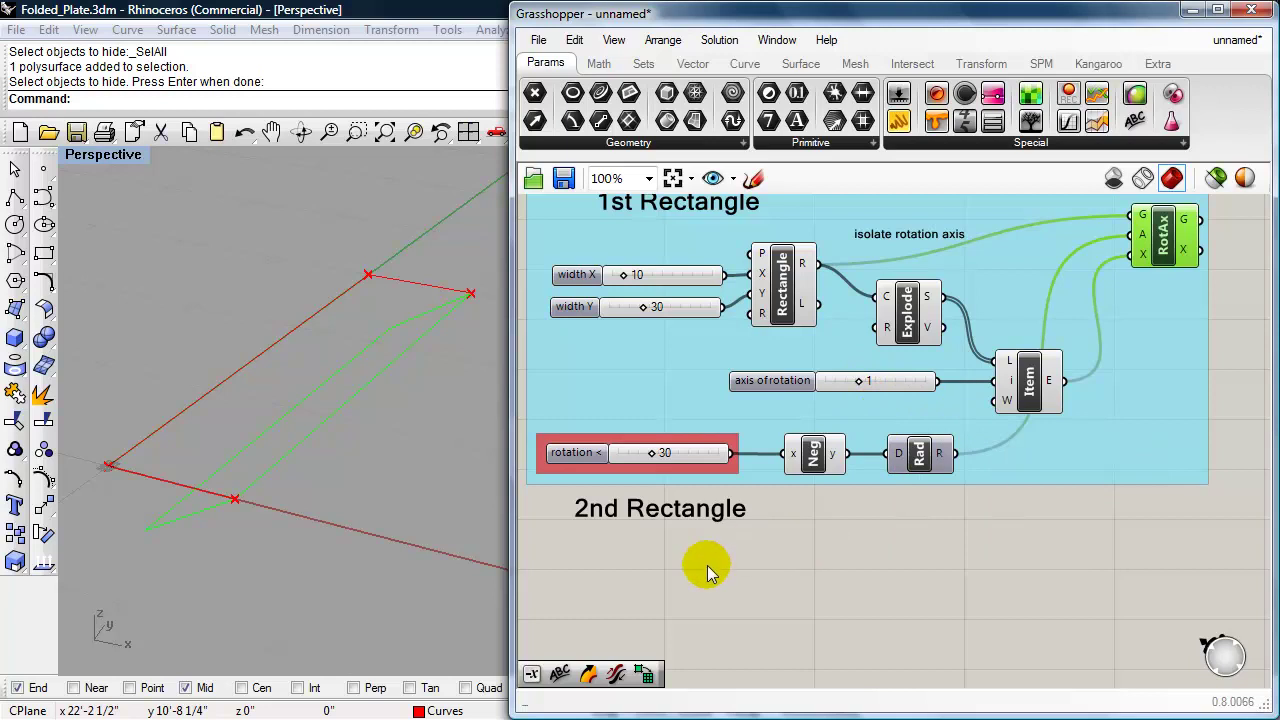
left_click(900, 325)
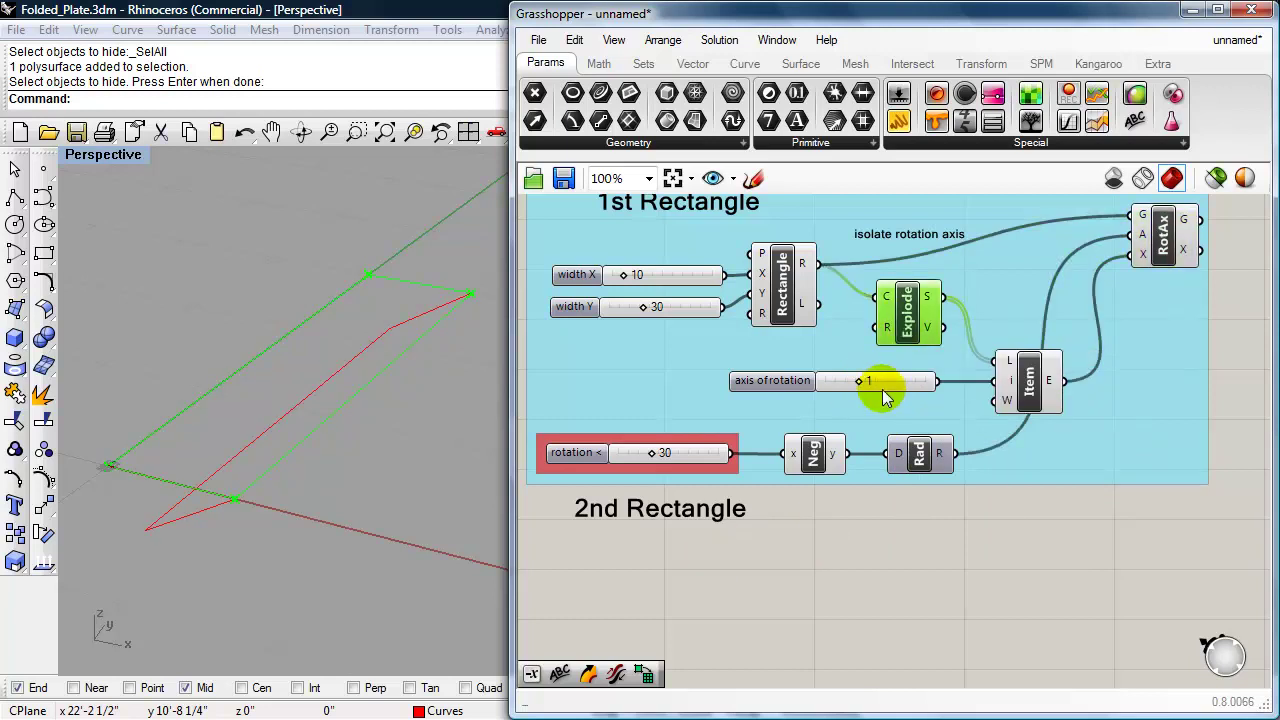
mouse_move(884, 397)
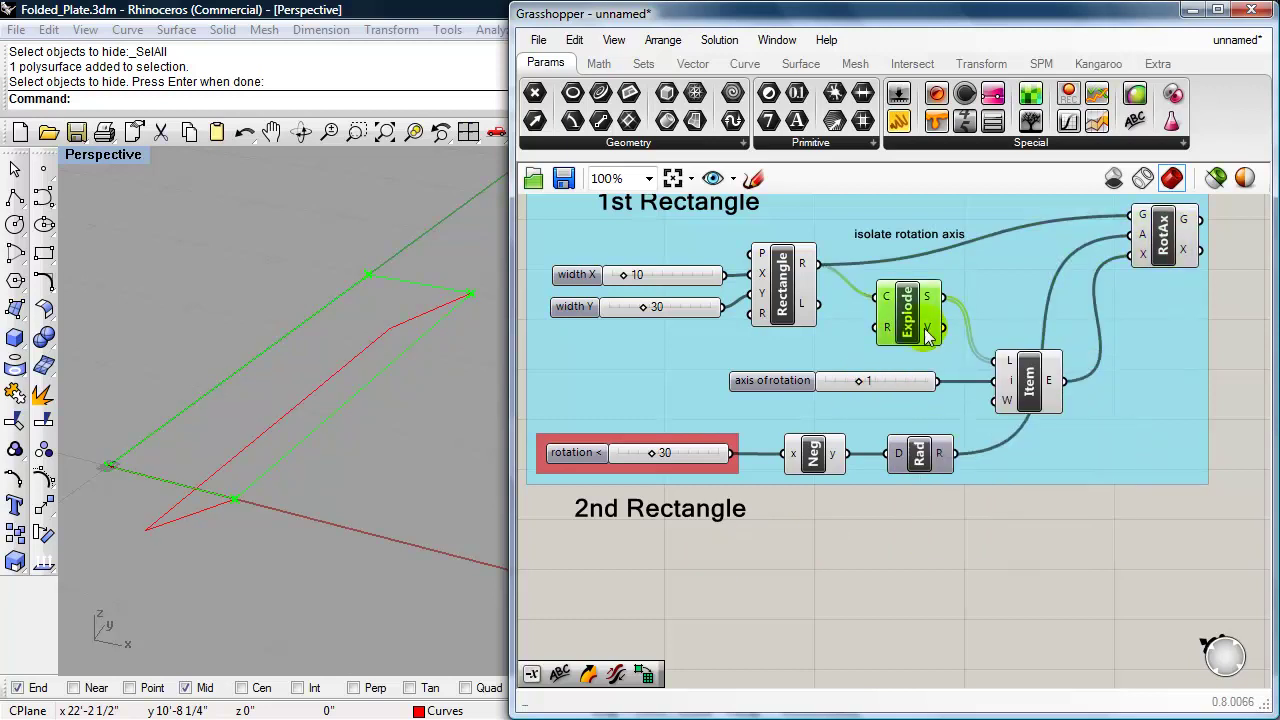
mouse_move(930, 333)
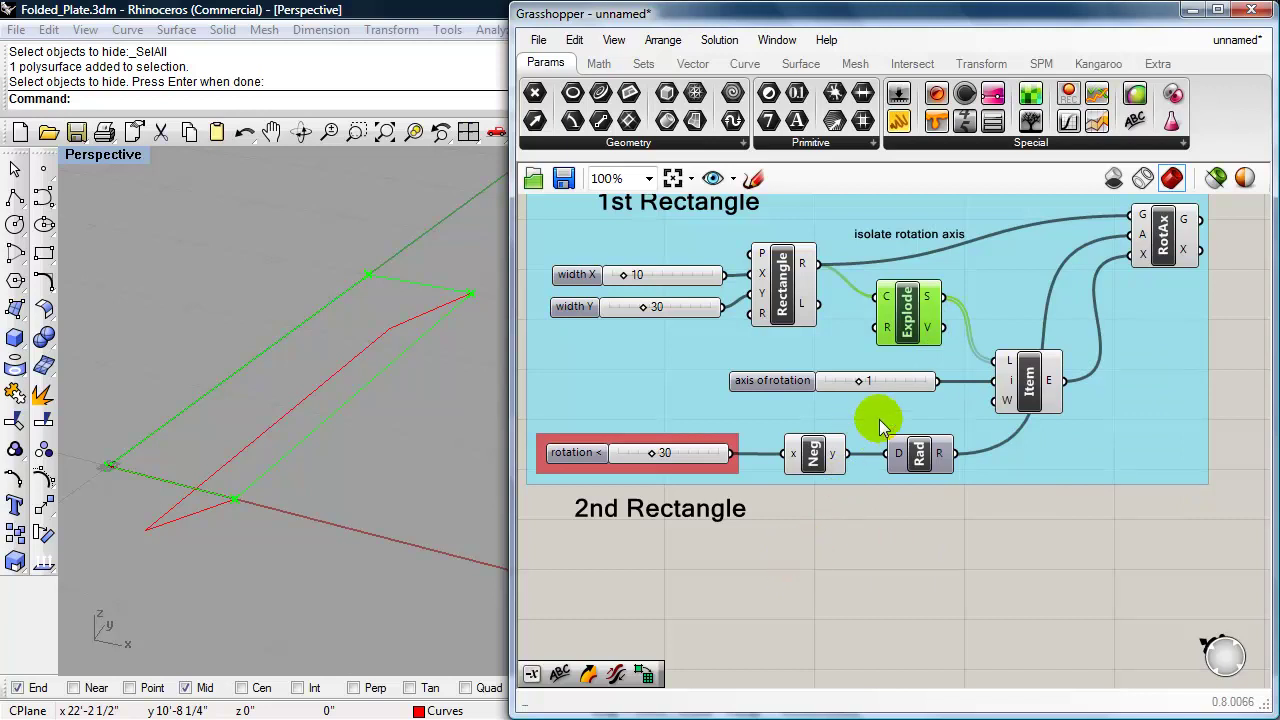
- Copy the axis of rotation slider and its List Item component, and place the copies beneath the "2nd Rectangle" title
left_click(901, 385)
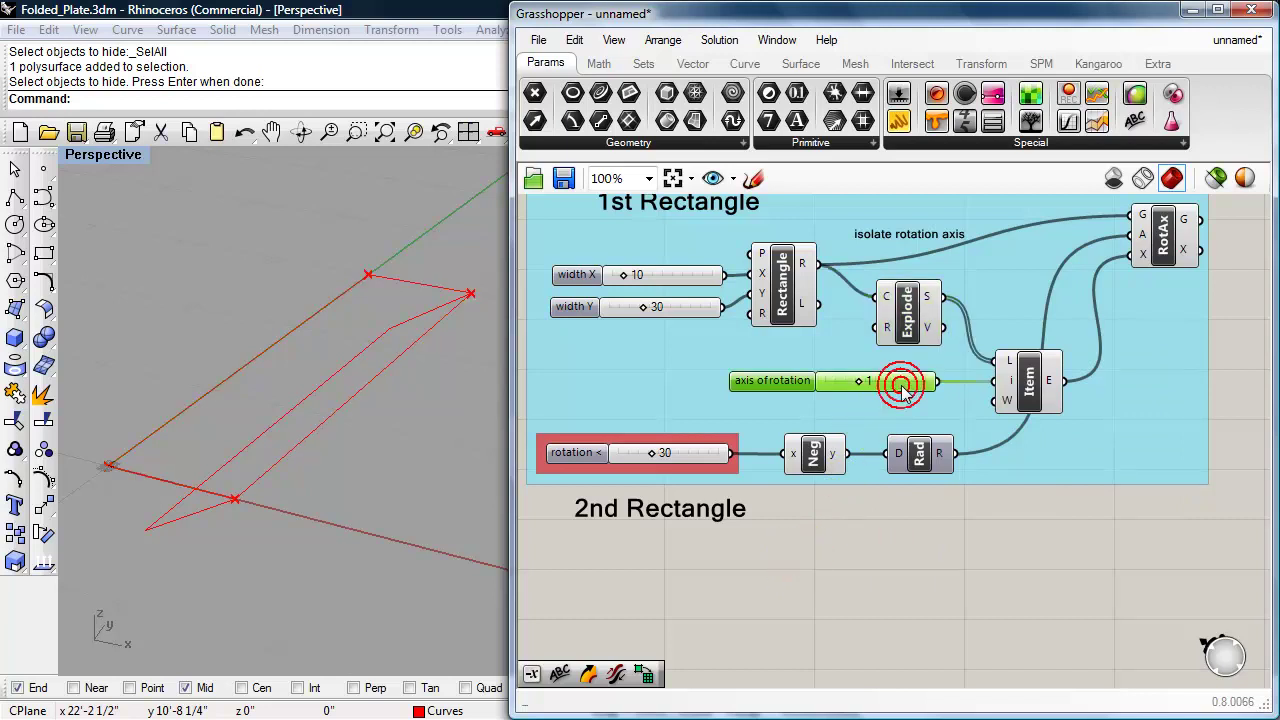
left_click(1015, 397, "shift")
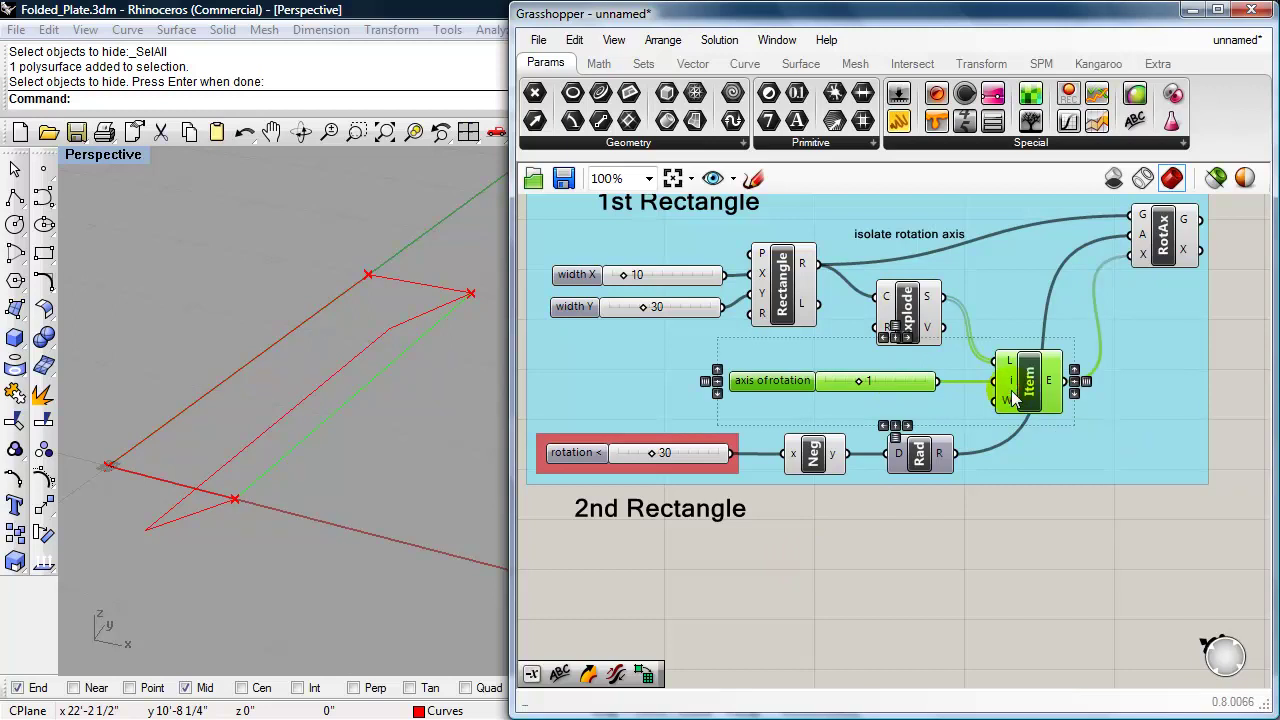
key("ctrl+c")
key("ctrl+v")
left_click_drag(1020, 405, 843, 583)
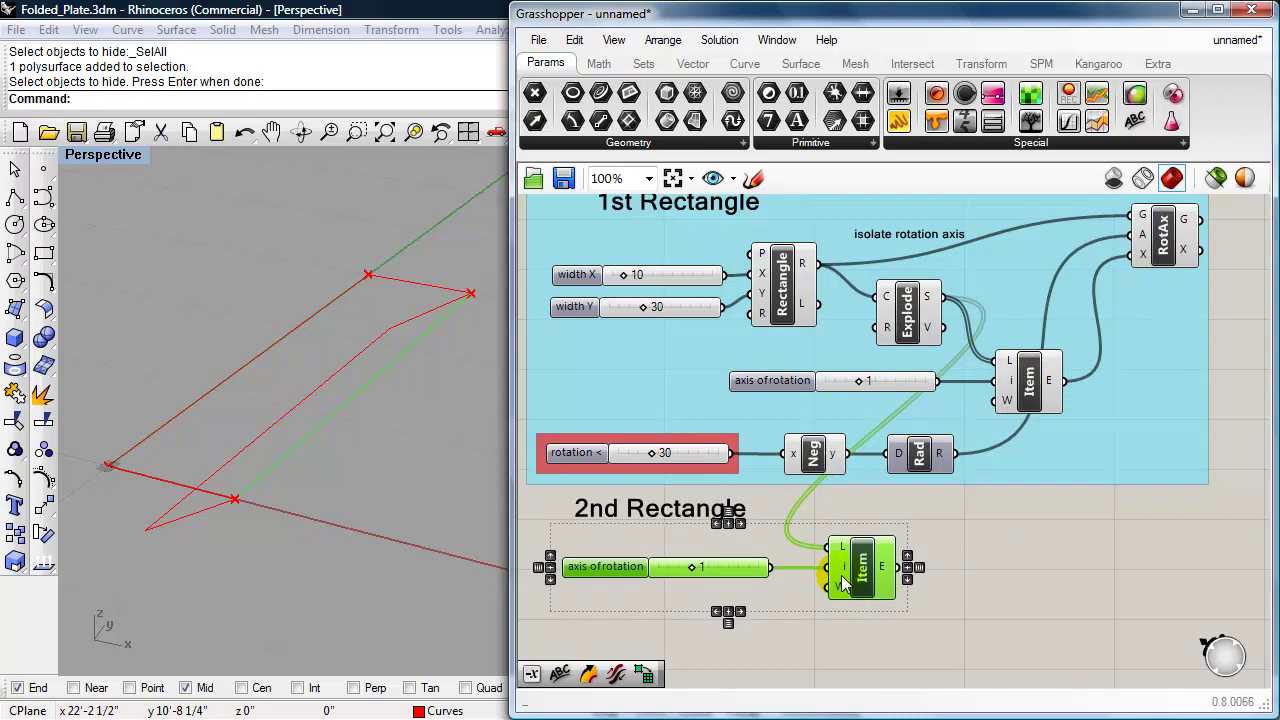
- Rename the copied axis of rotation slider beneath the 2nd Rectangle title as "point for plane"
left_click(614, 645)
left_click(585, 578)
right_click(585, 578)
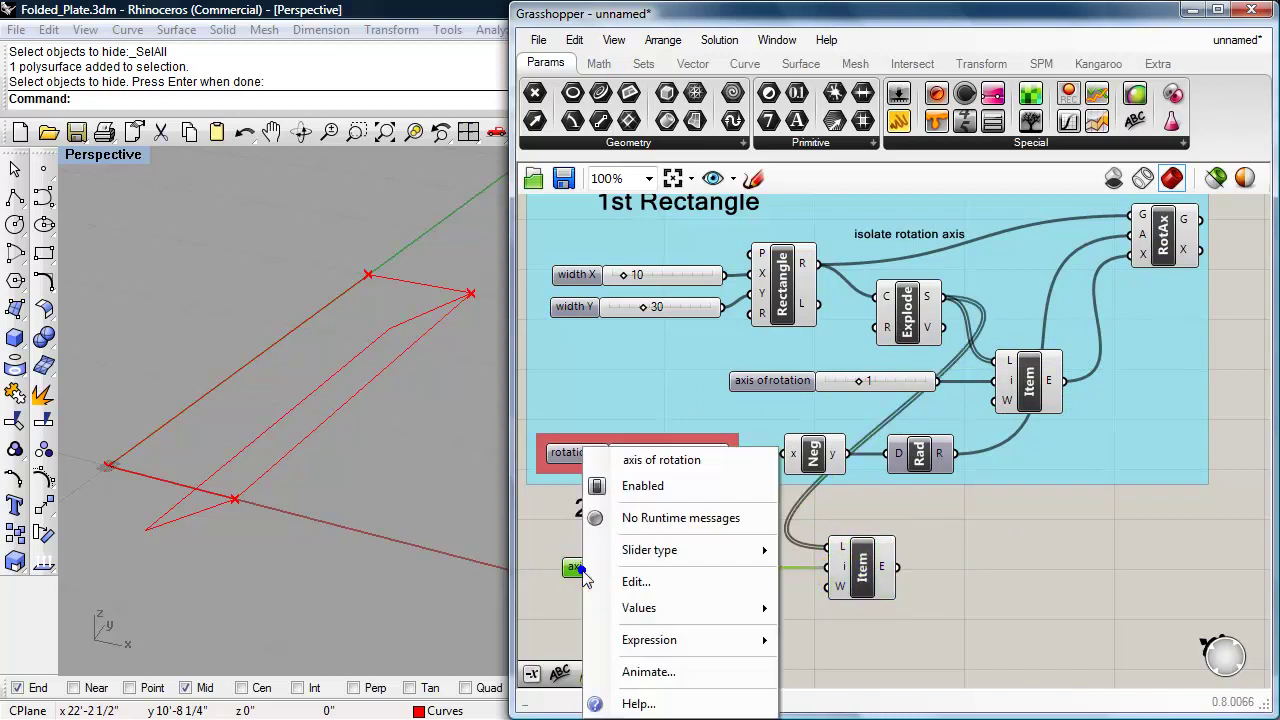
left_click_drag(703, 460, 583, 470)
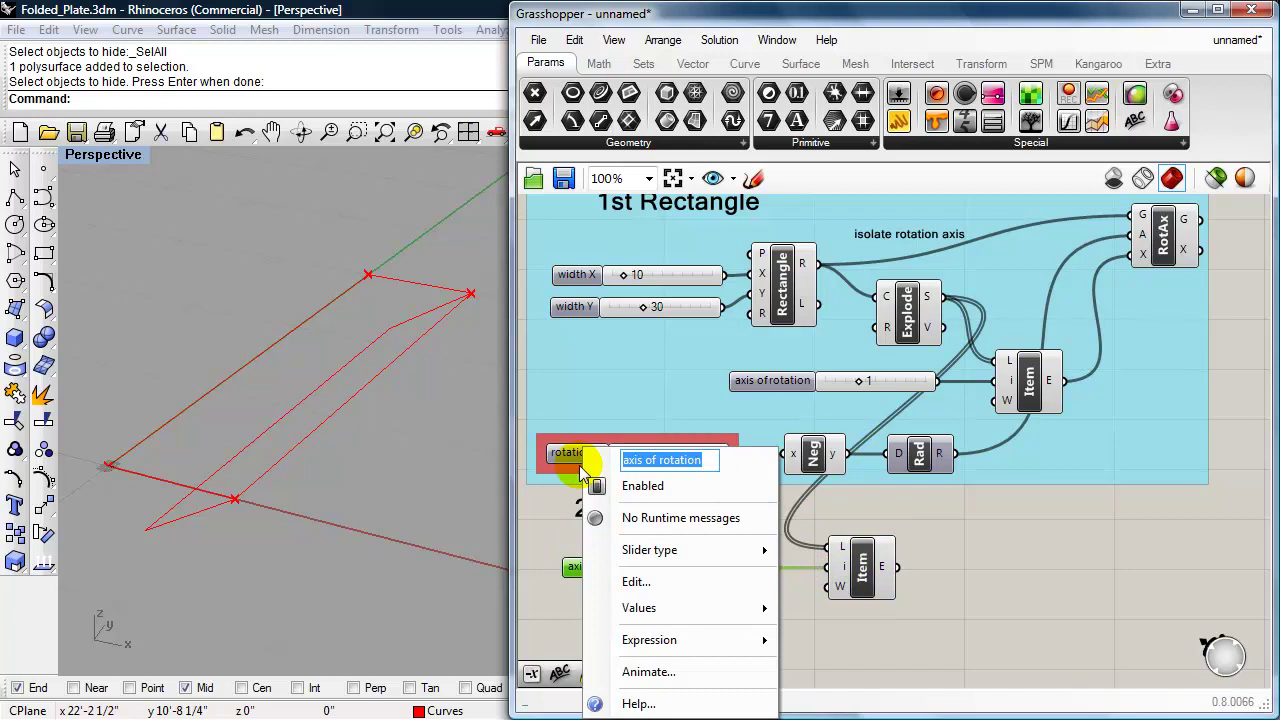
type("point for plane")
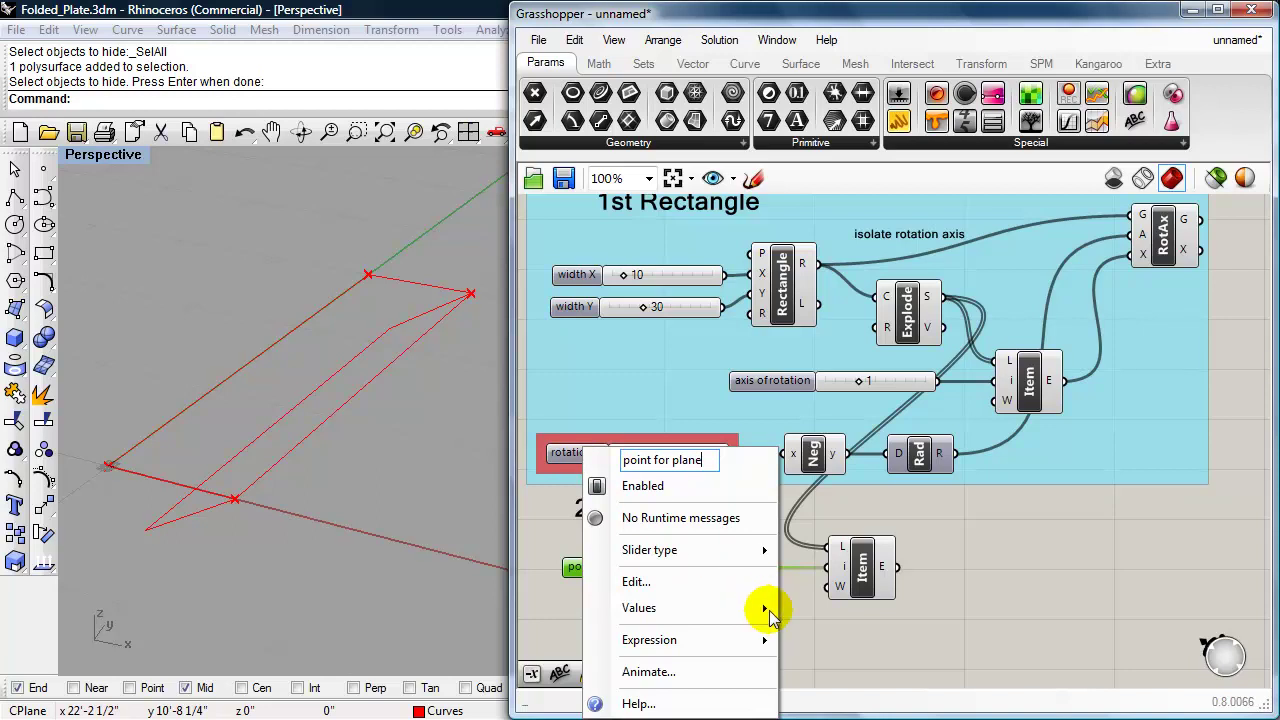
left_click(820, 624)
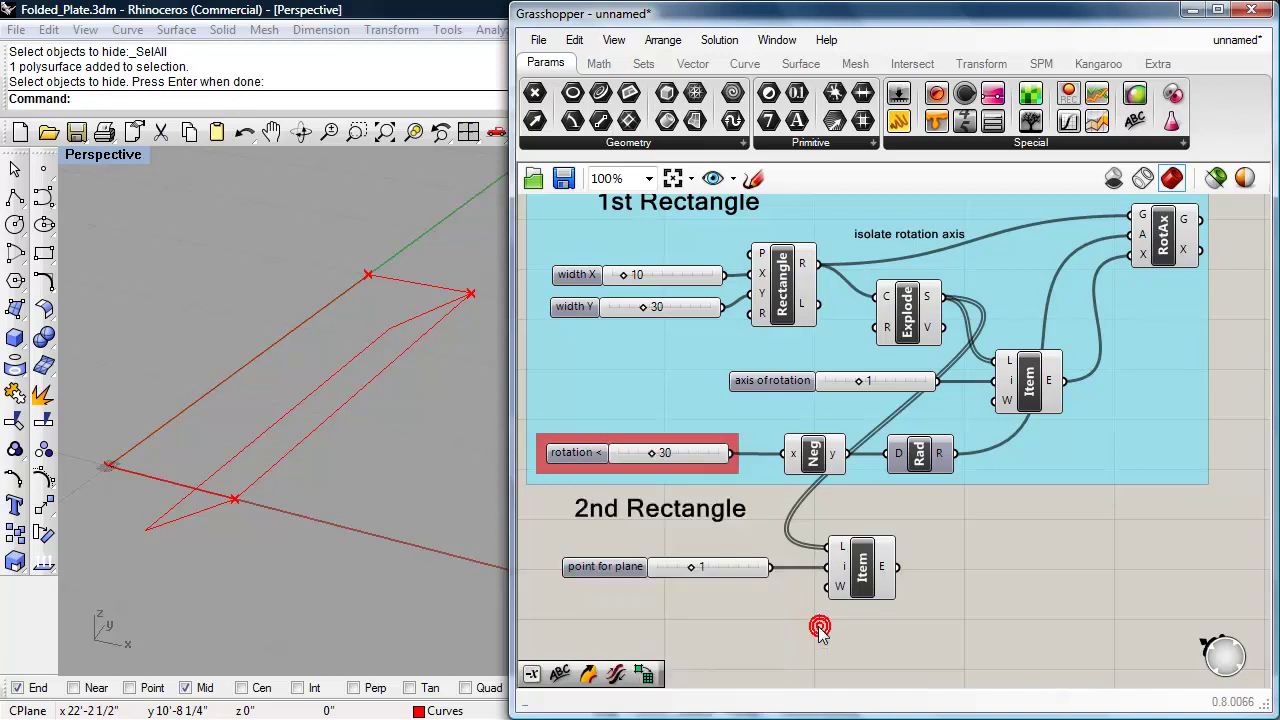
- Feed the Explode component's vertices into the second List Item's list, try the other corner indices, and set the point for plane slider to 1
left_click(877, 568)
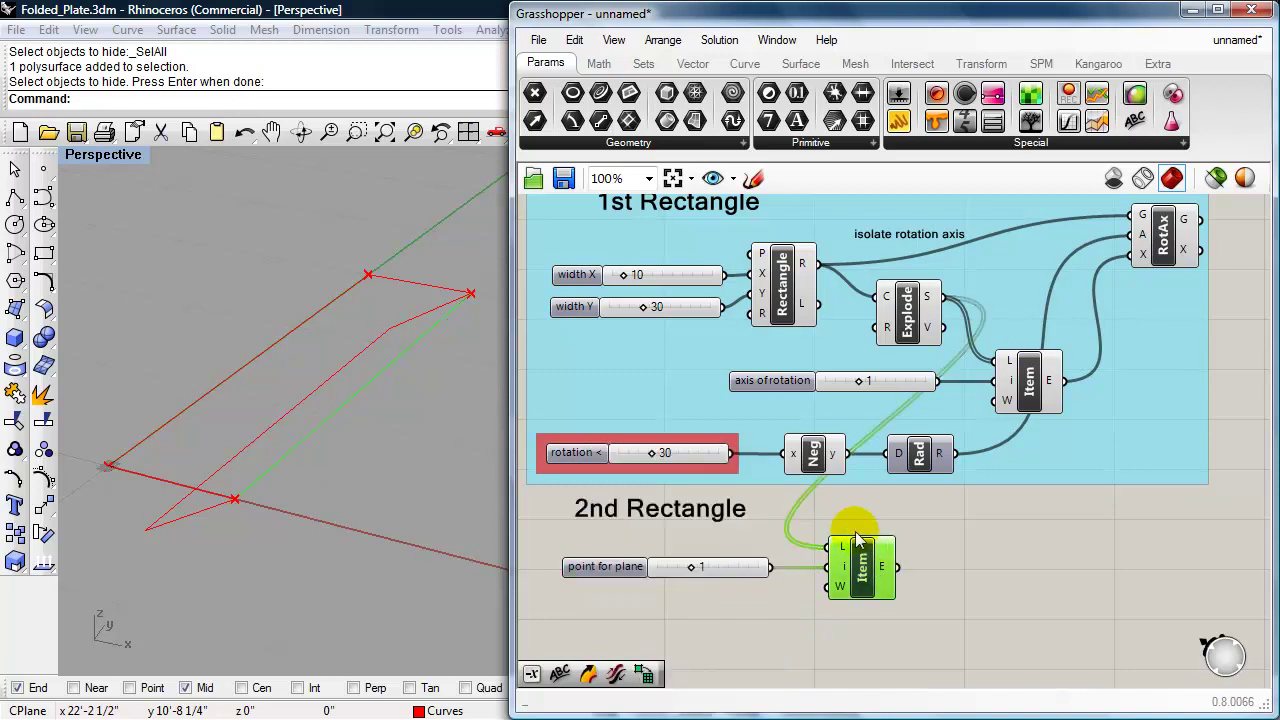
mouse_move(846, 565)
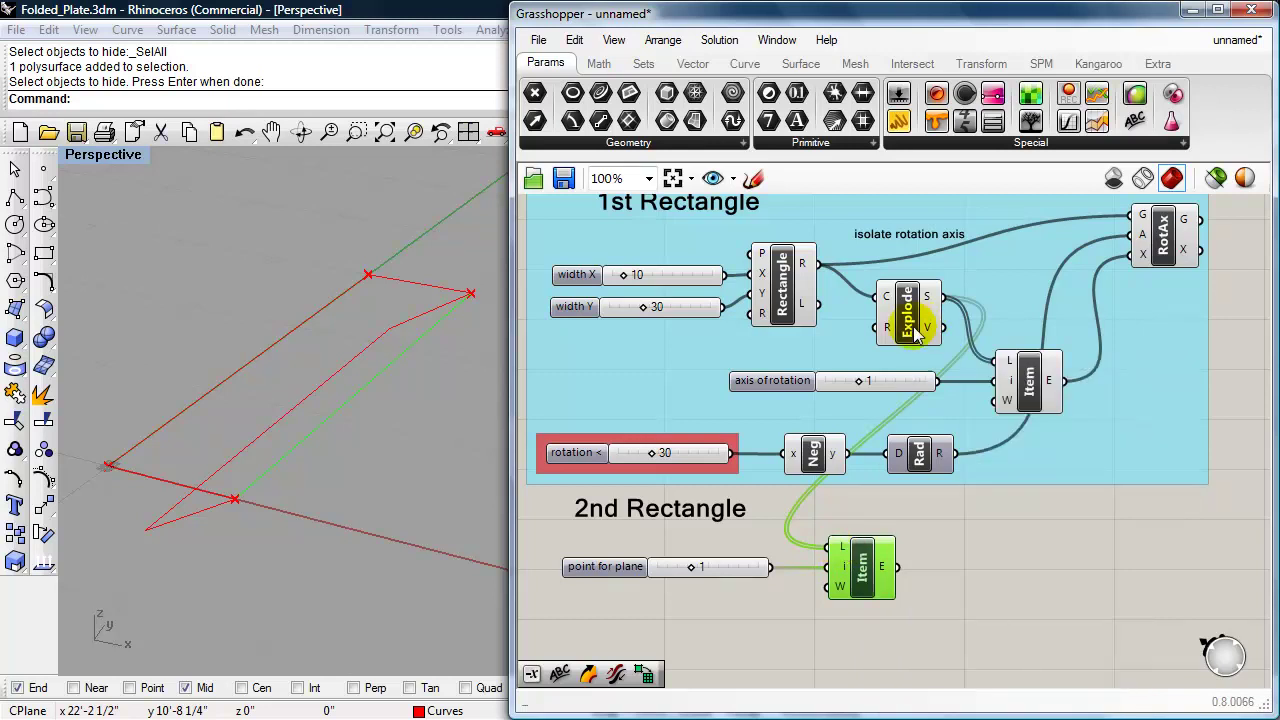
left_click_drag(940, 335, 828, 548)
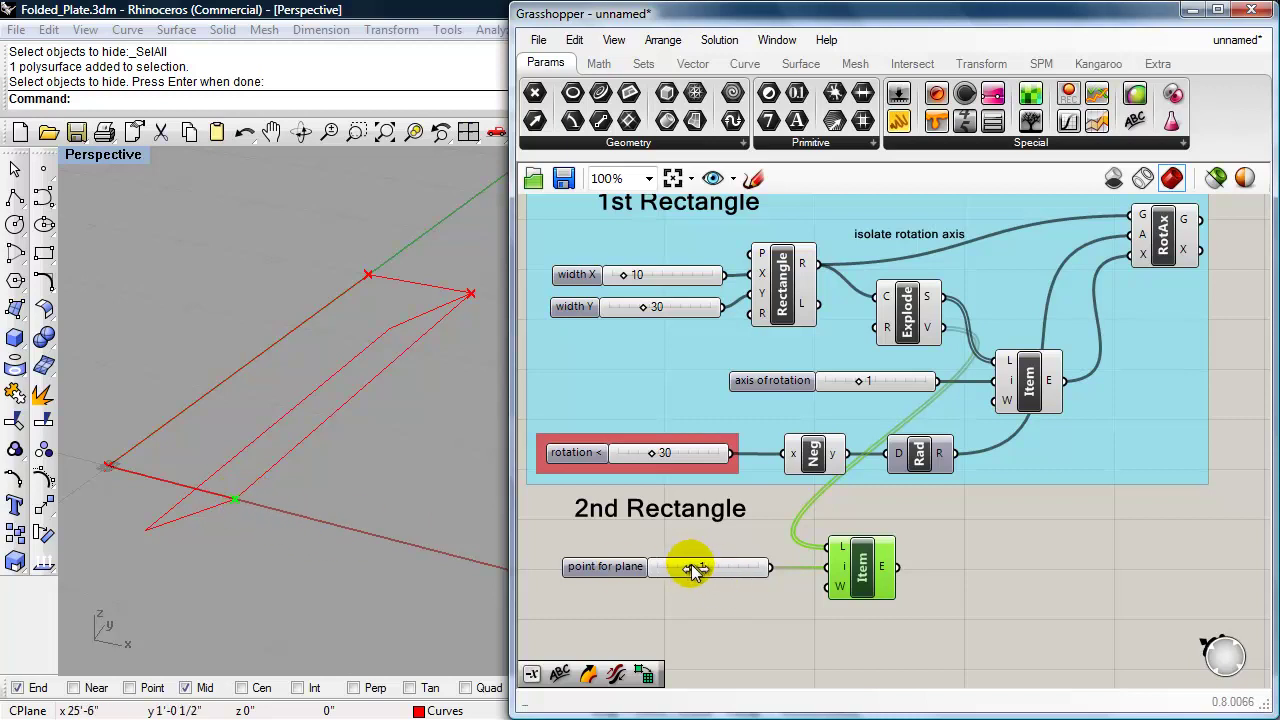
mouse_move(690, 567)
left_mouse_down()
mouse_move(659, 571)
mouse_move(683, 566)
left_mouse_up()
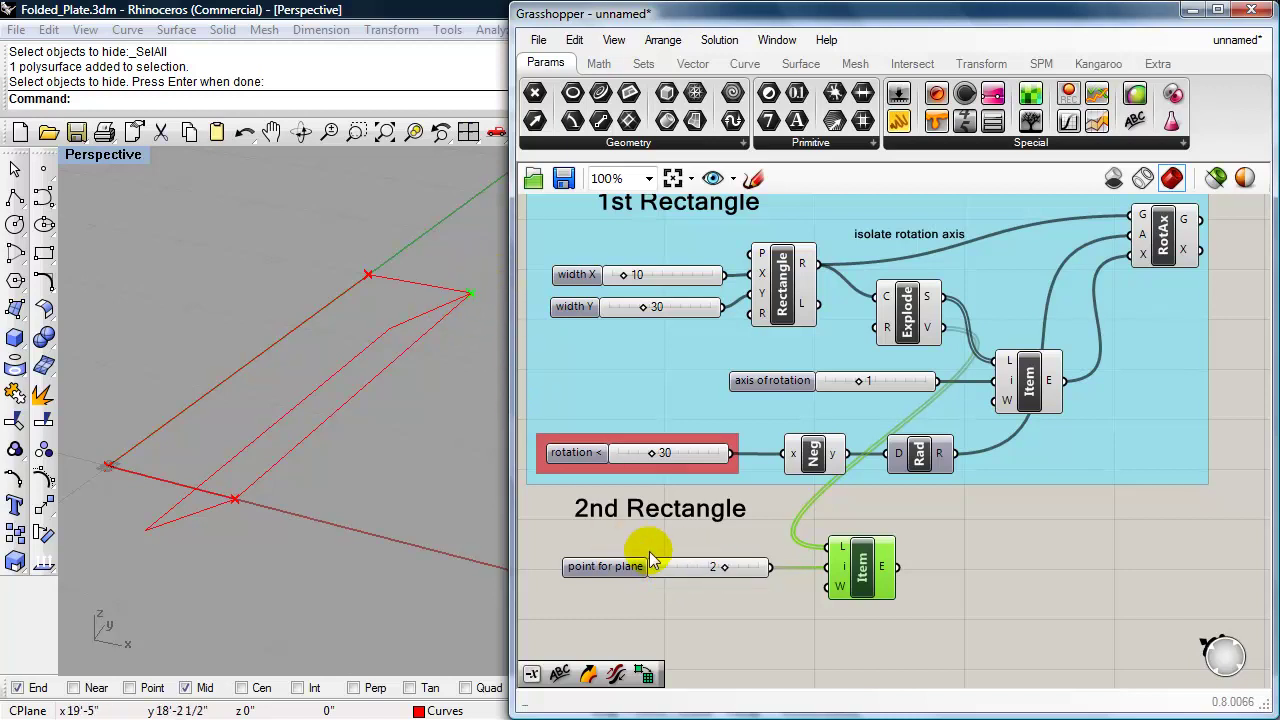
left_click_drag(727, 568, 757, 566)
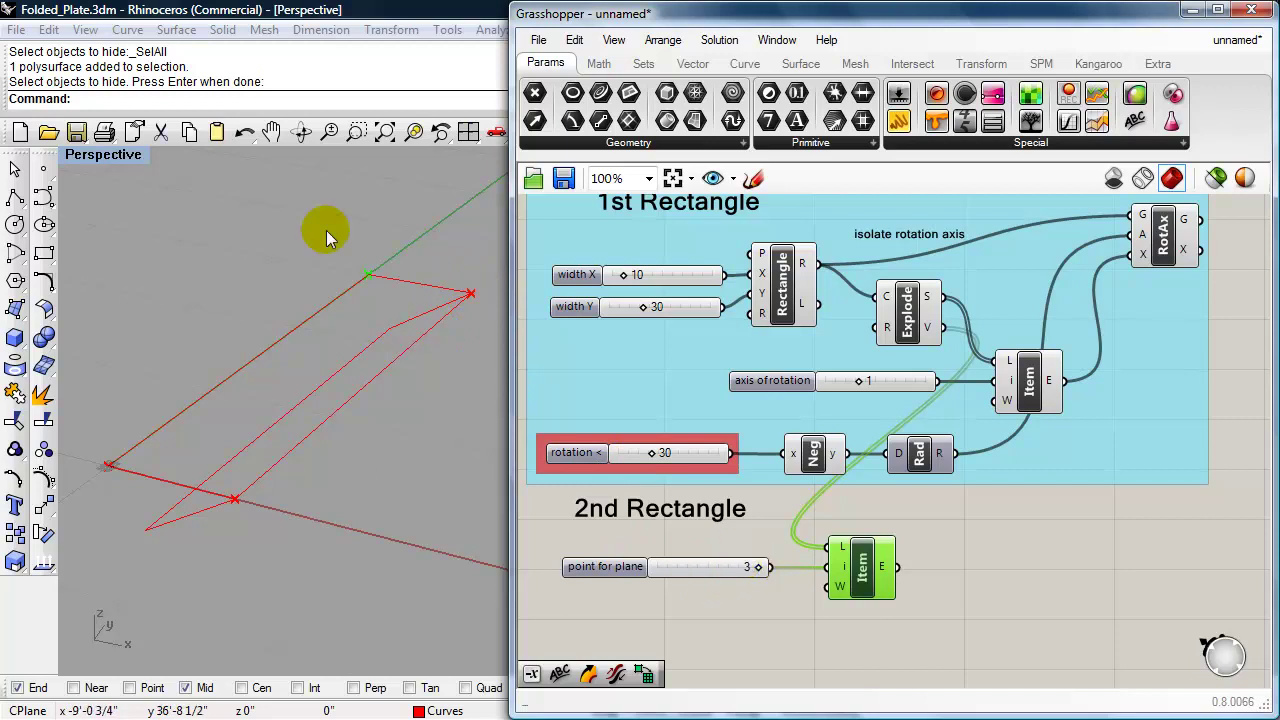
left_click_drag(758, 571, 688, 570)
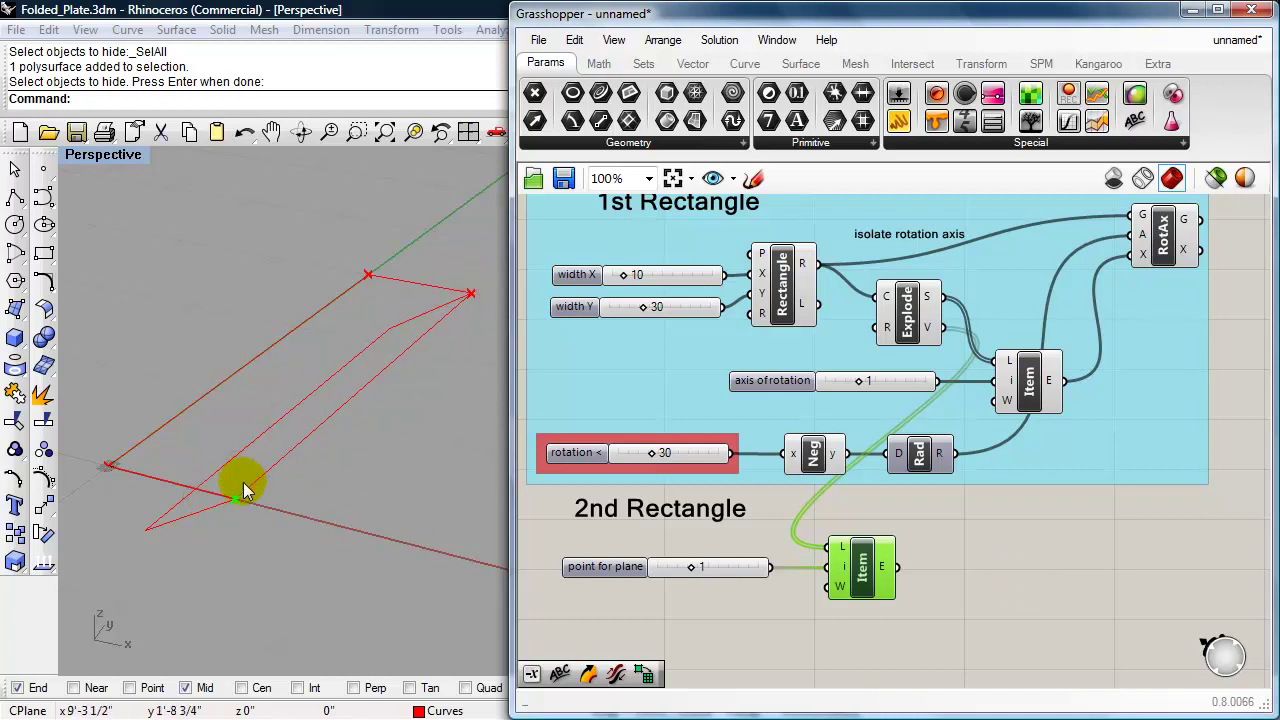
- Add a YZ Plane component, use the second List Item's point as its origin, and check the plane up close in the Rhino viewport
double_click(1051, 594)
type("y")
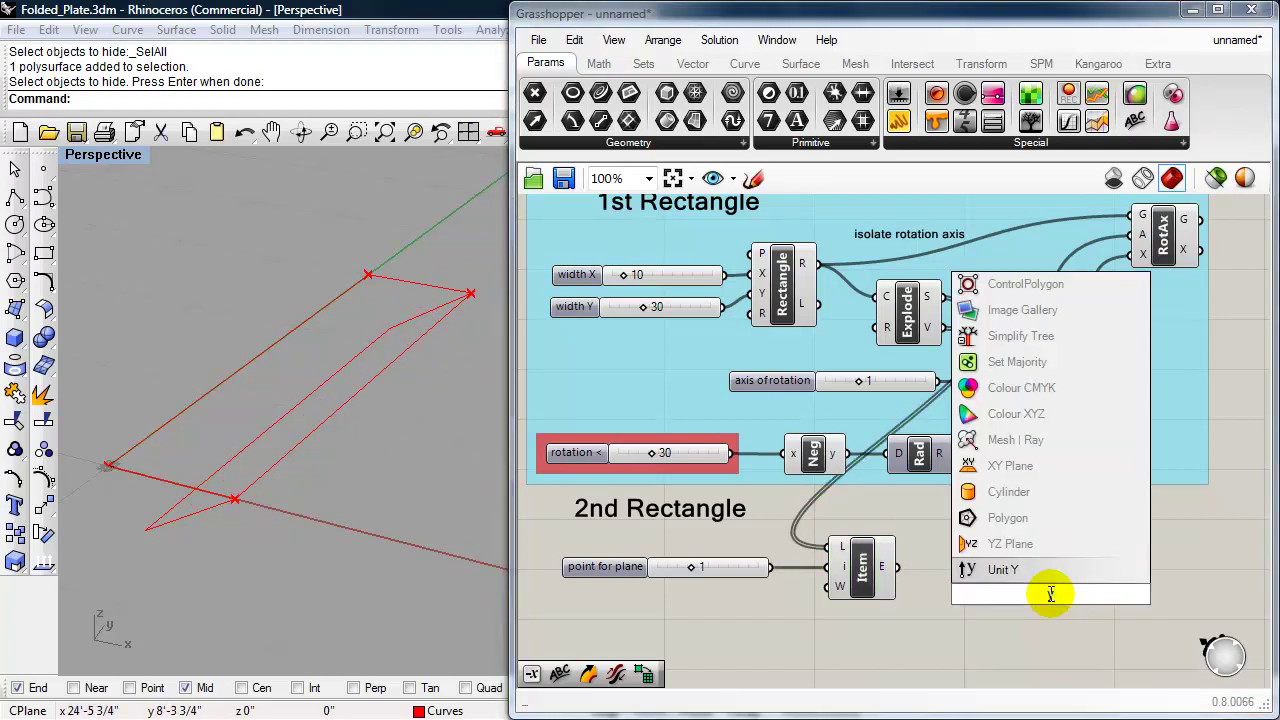
type("z")
left_click(977, 569)
left_click_drag(1008, 571, 953, 568)
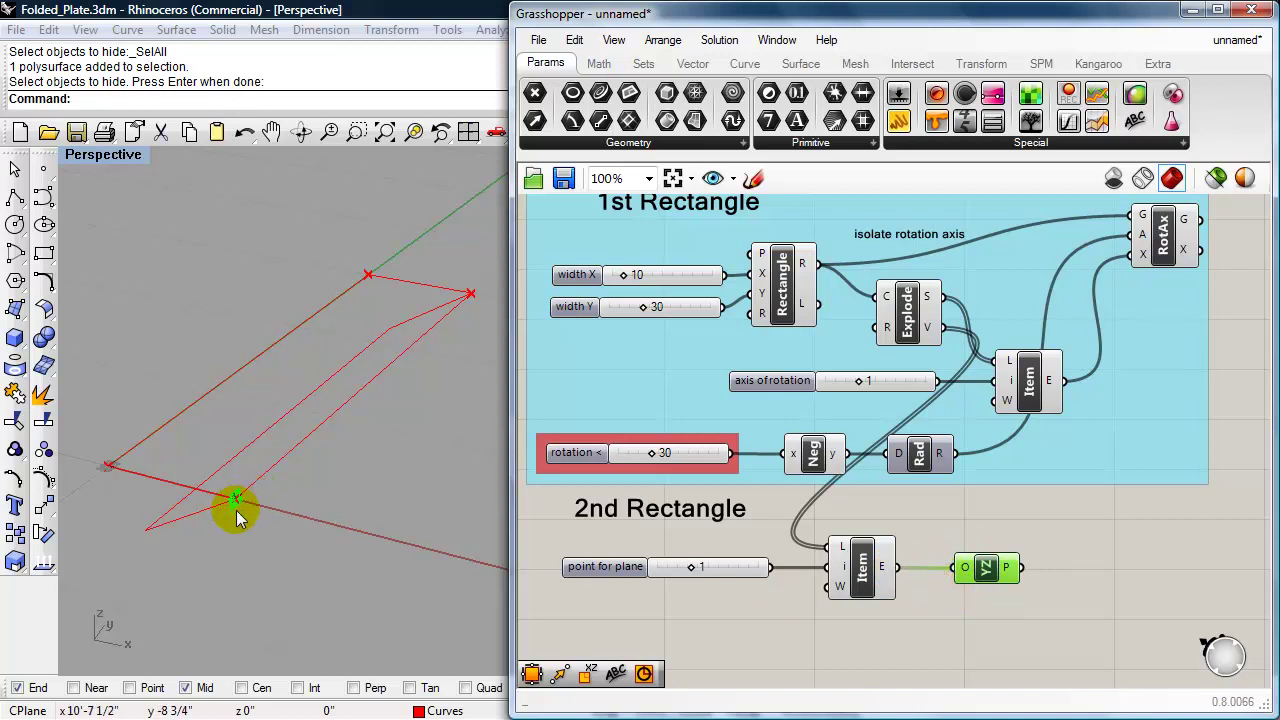
right_click_drag(243, 506, 244, 458)
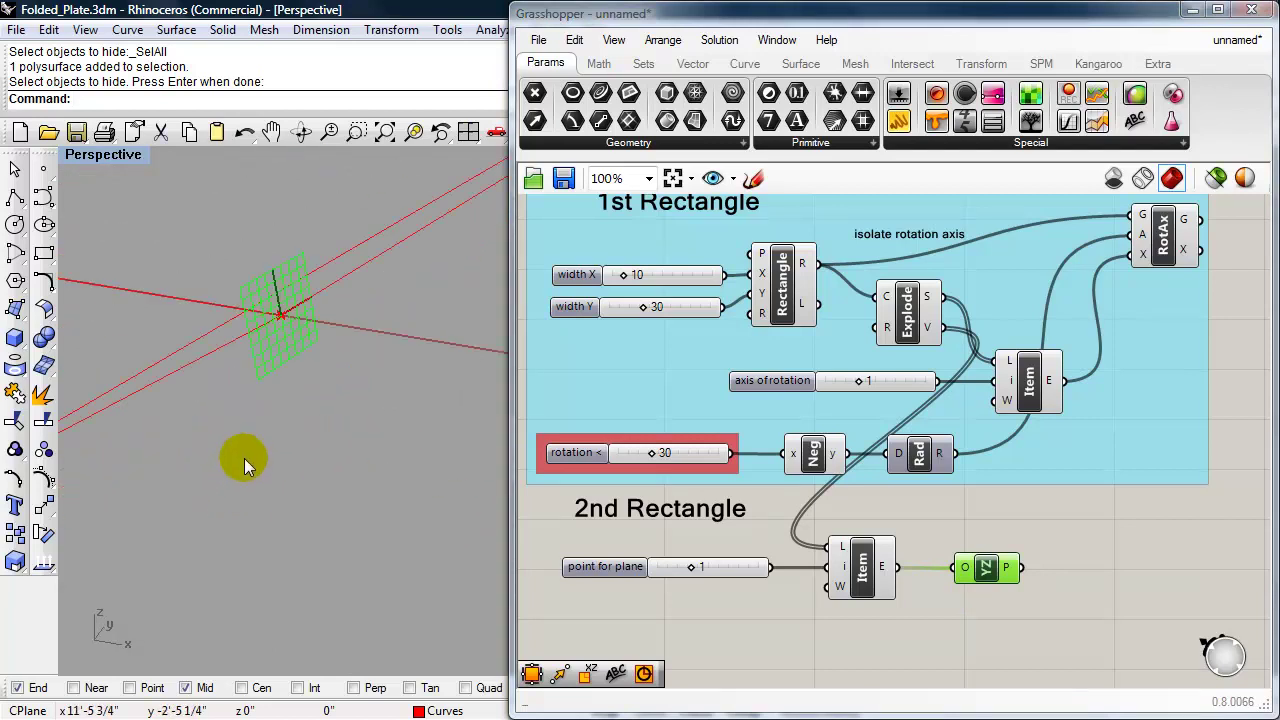
right_click_drag(320, 419, 360, 457)
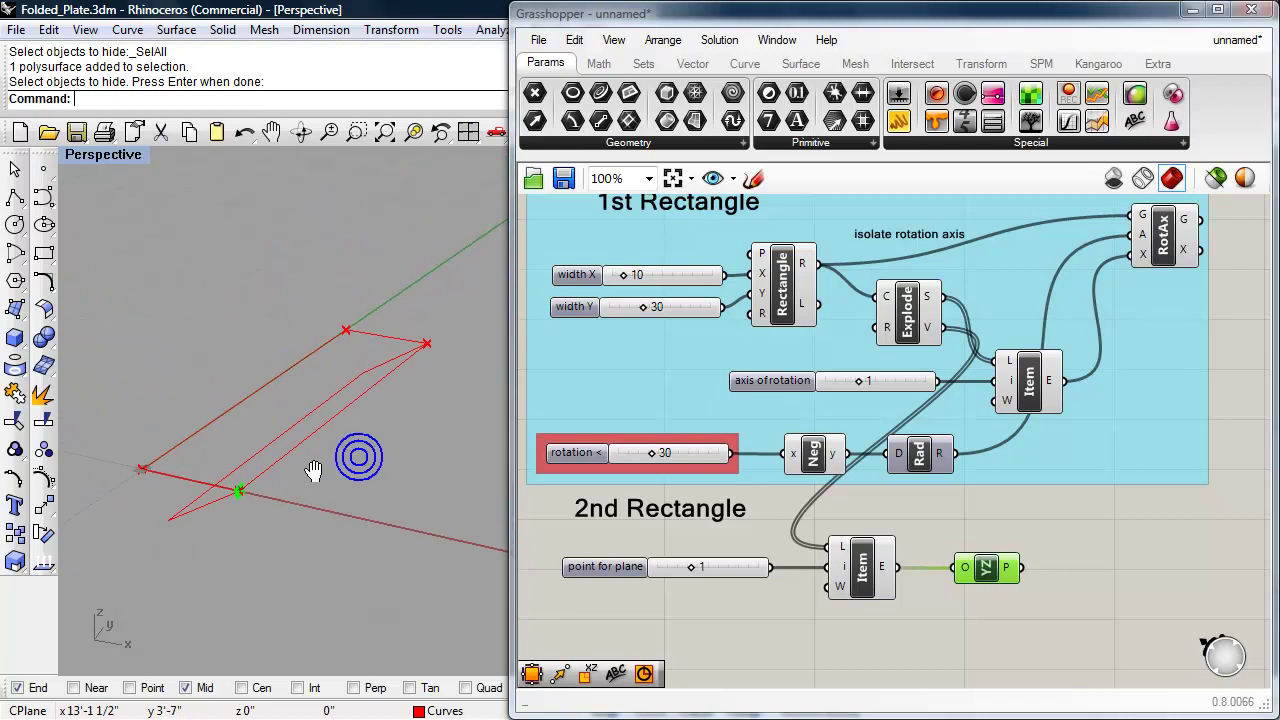
- Add a Mirror component and place it beside the YZ Plane component
left_click(1135, 577)
double_click(1135, 577)
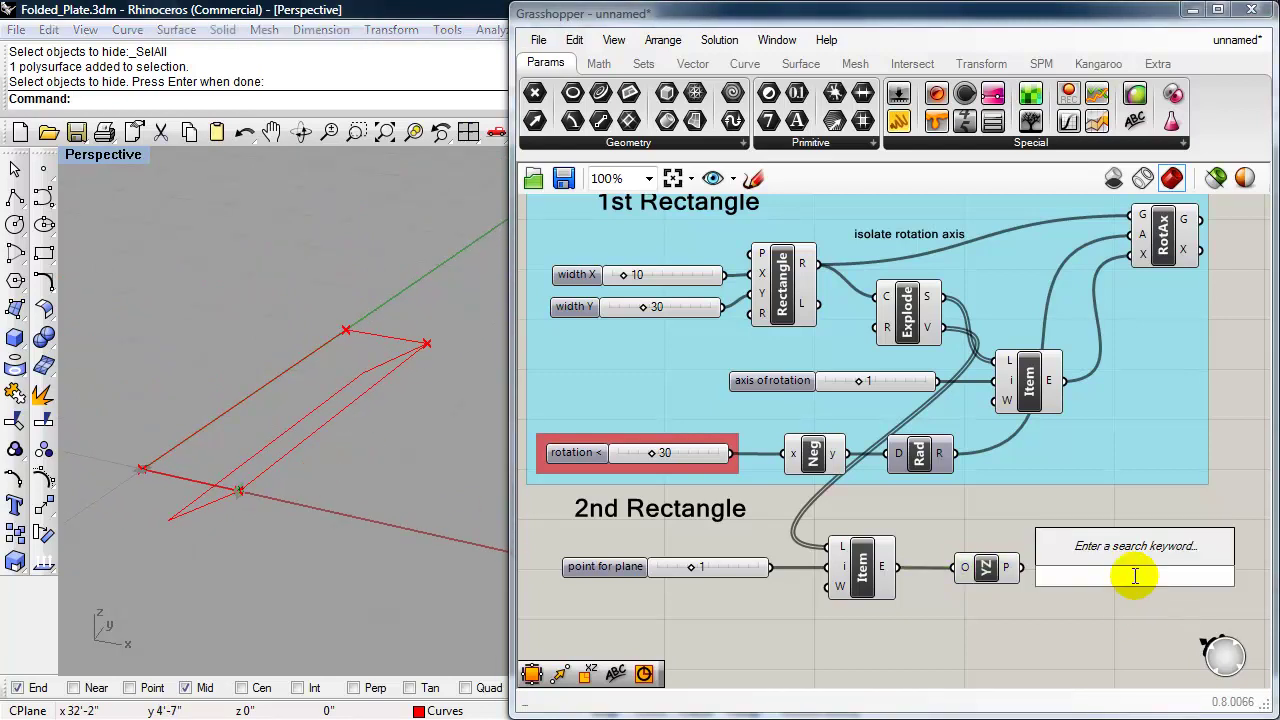
type("mirr")
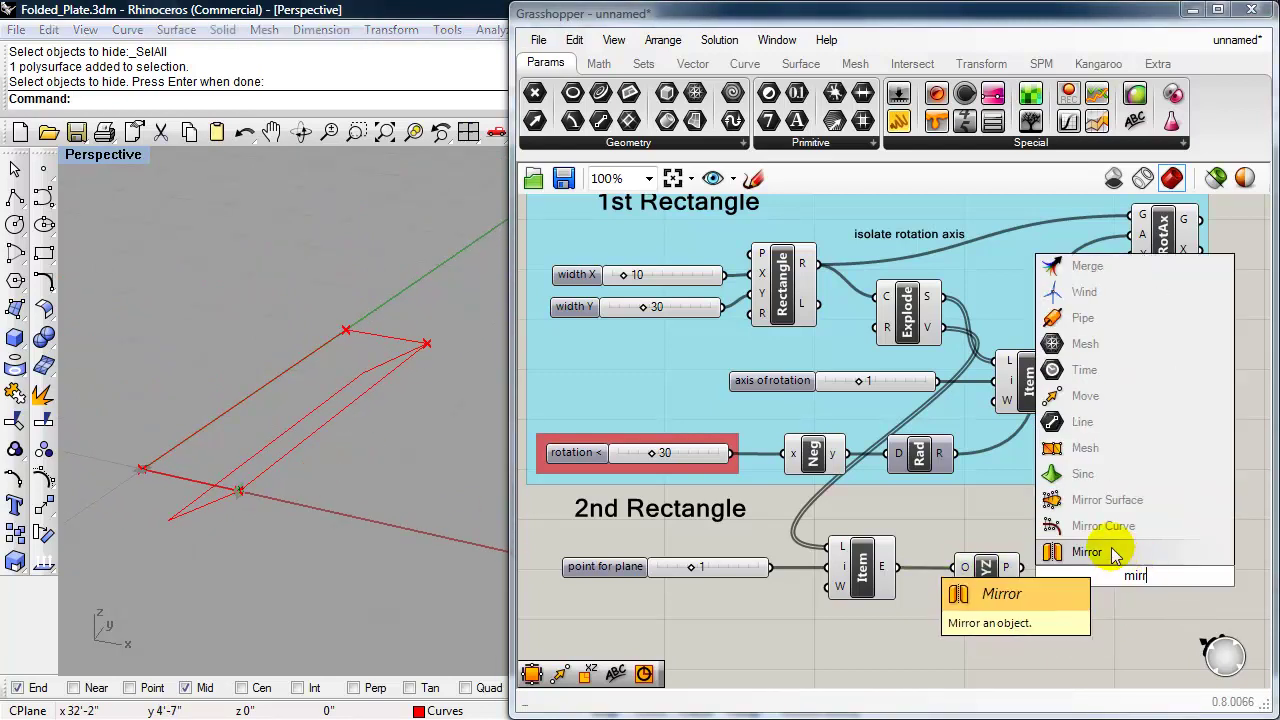
left_click(1120, 551)
left_click_drag(1133, 588, 1145, 593)
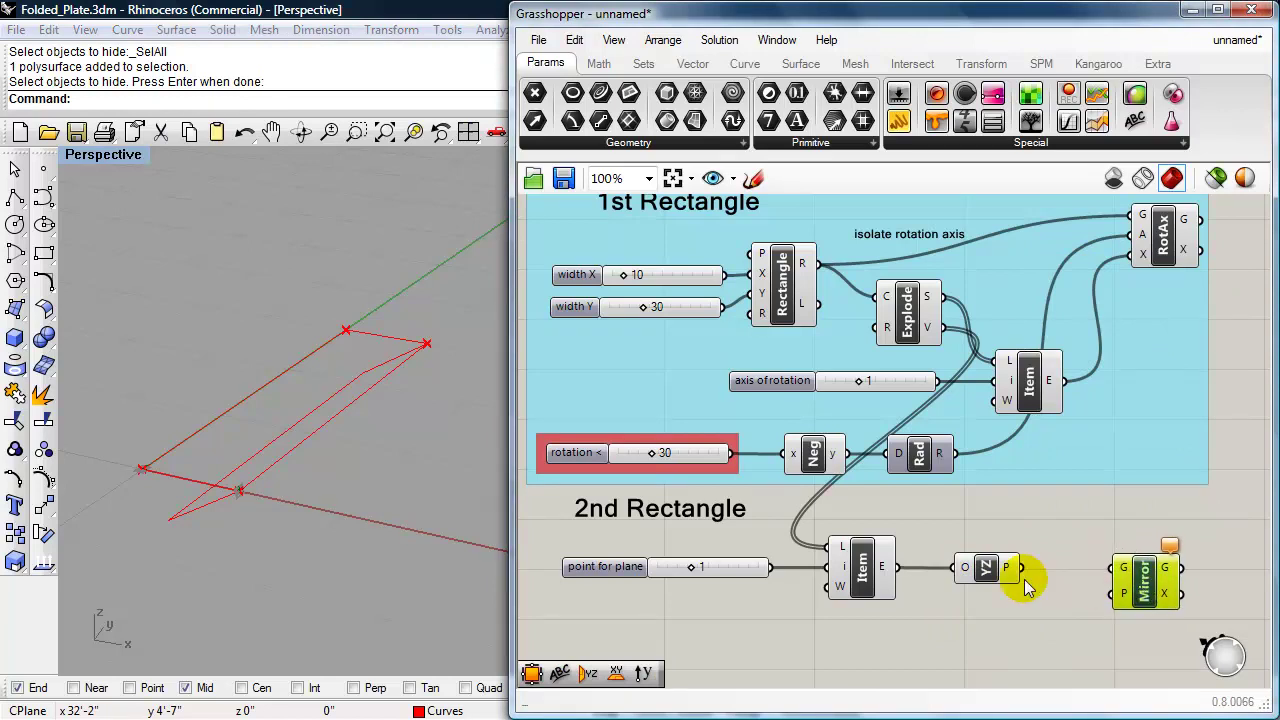
- Wire the Rotate Axis geometry into Mirror's geometry input and the YZ plane into its plane input, keeping the rotation slider at 30
left_click_drag(1021, 567, 1110, 567)
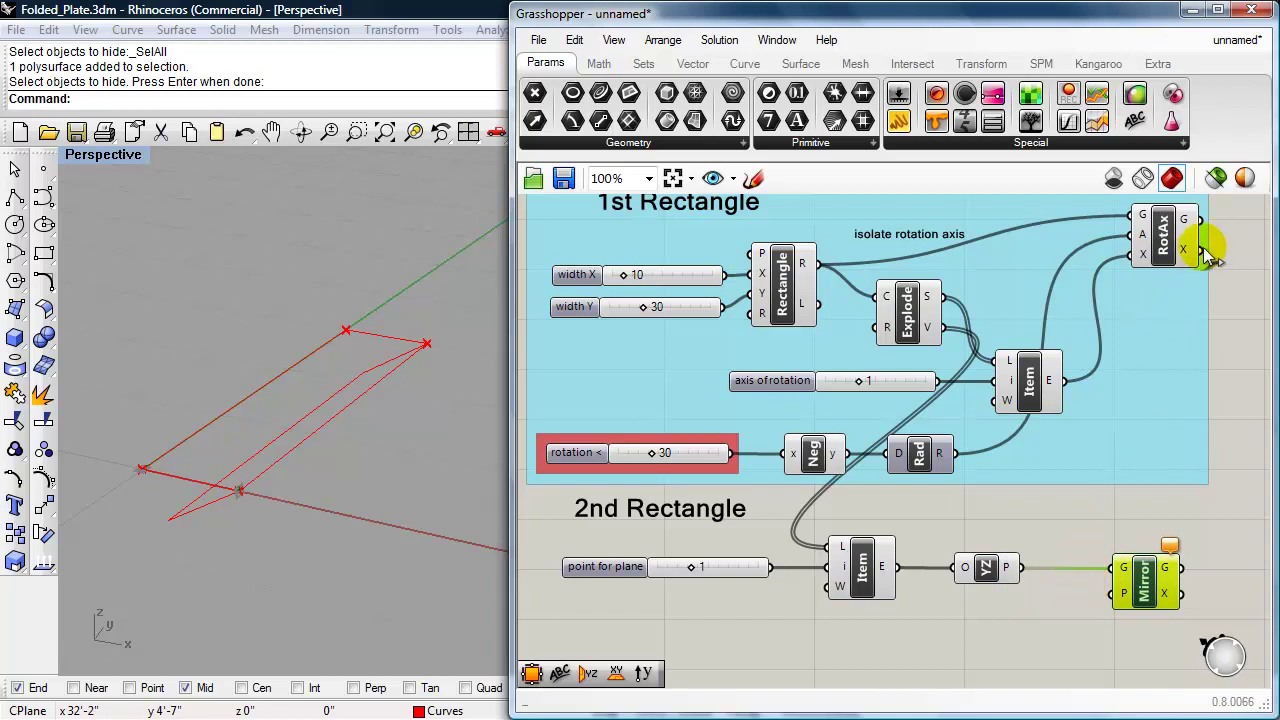
left_click_drag(1200, 220, 1110, 568)
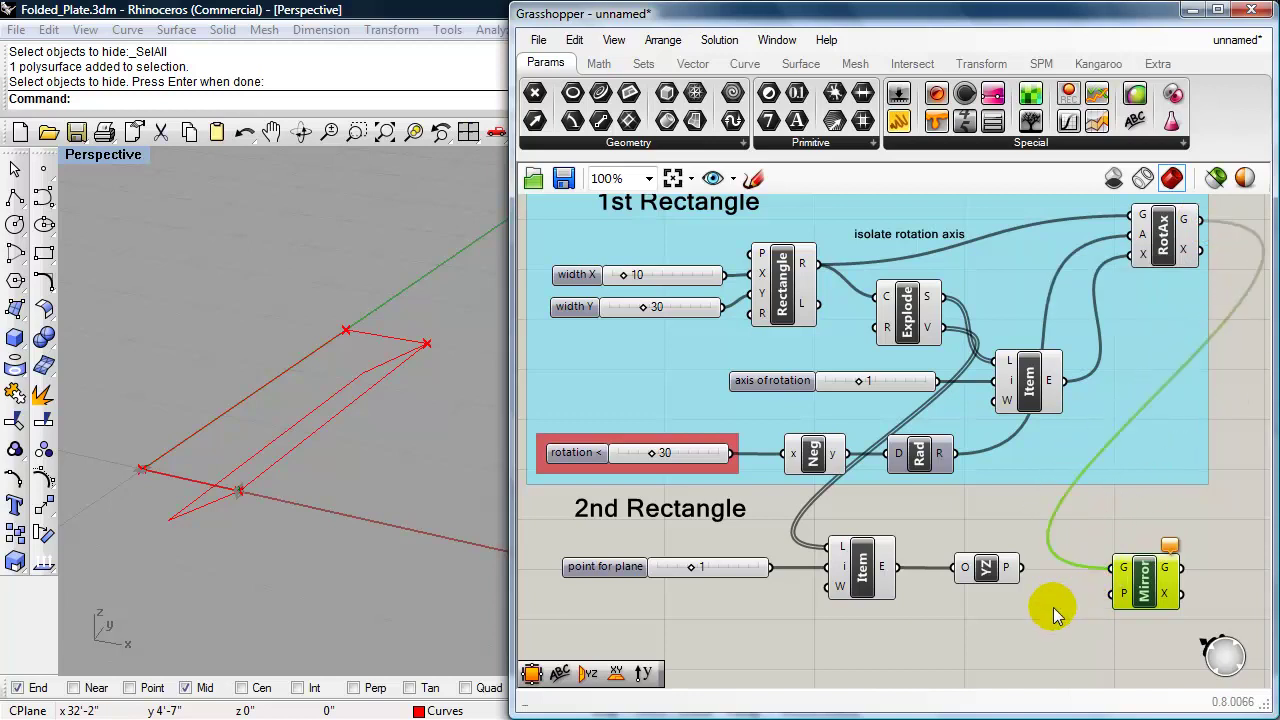
left_click_drag(1021, 567, 1103, 606)
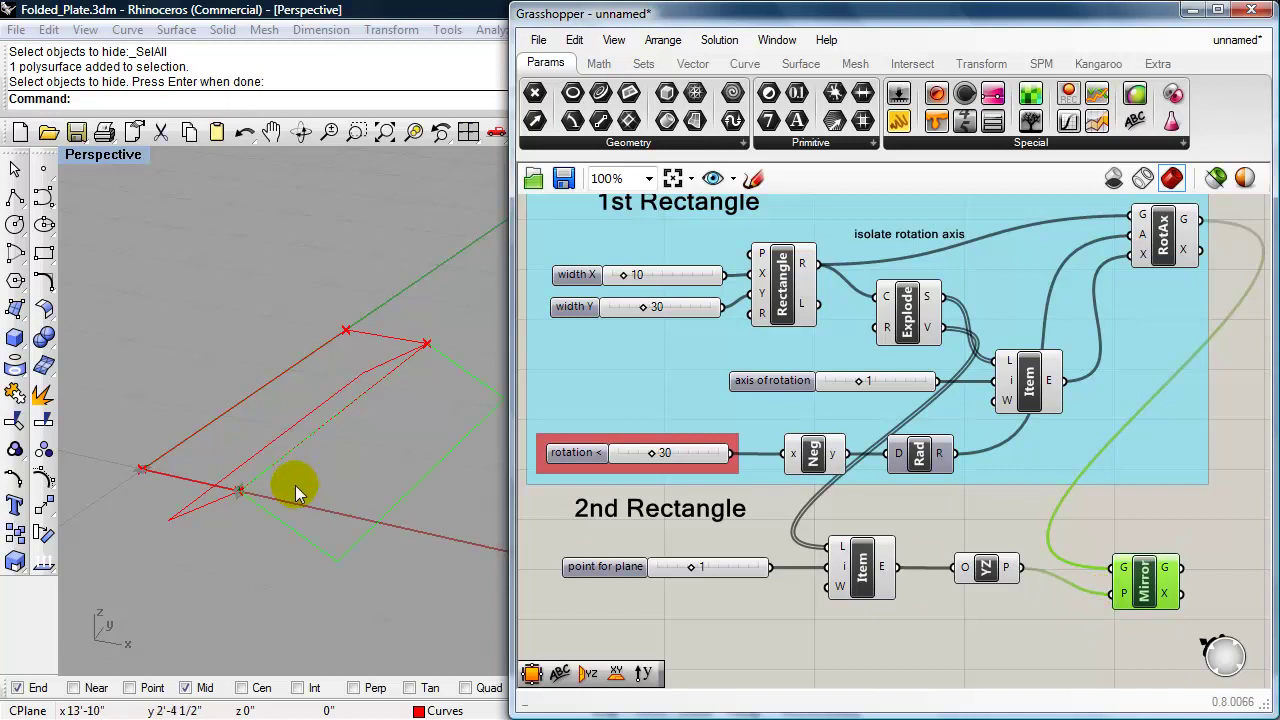
right_click_drag(330, 495, 315, 458, "shift")
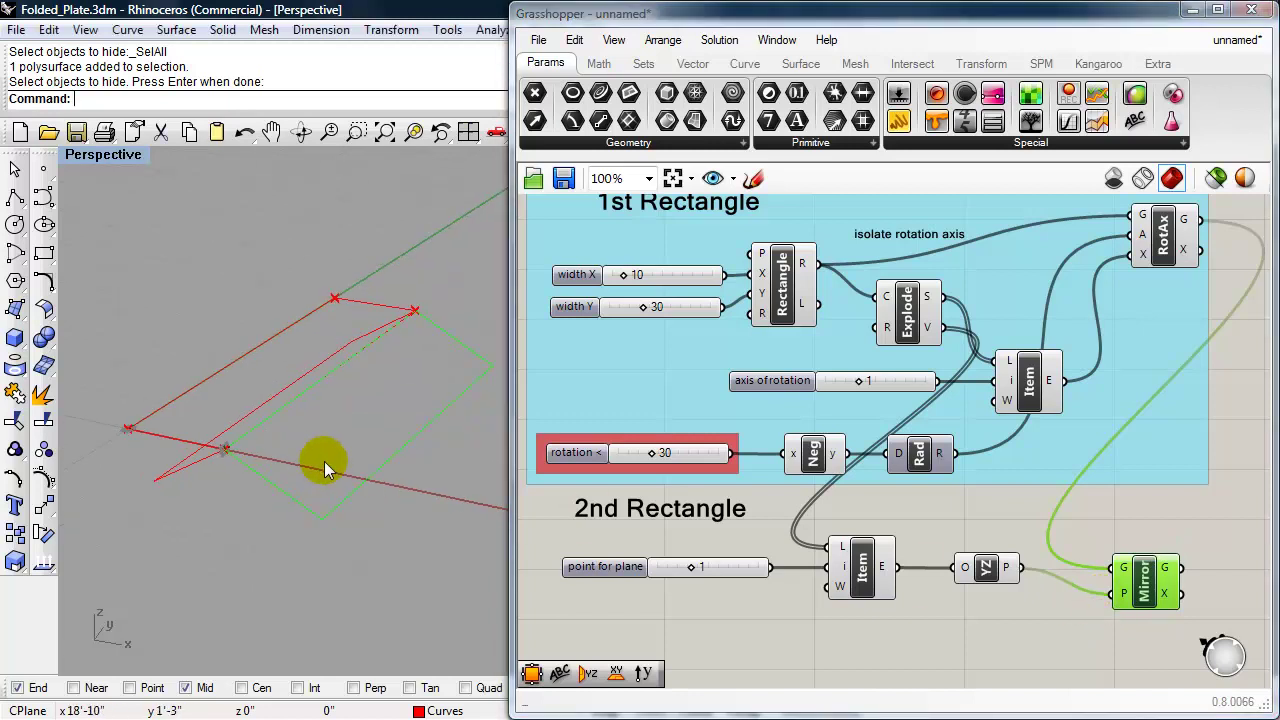
mouse_move(654, 452)
left_mouse_down()
mouse_move(612, 457)
mouse_move(720, 458)
mouse_move(730, 475)
mouse_move(654, 460)
left_mouse_up()
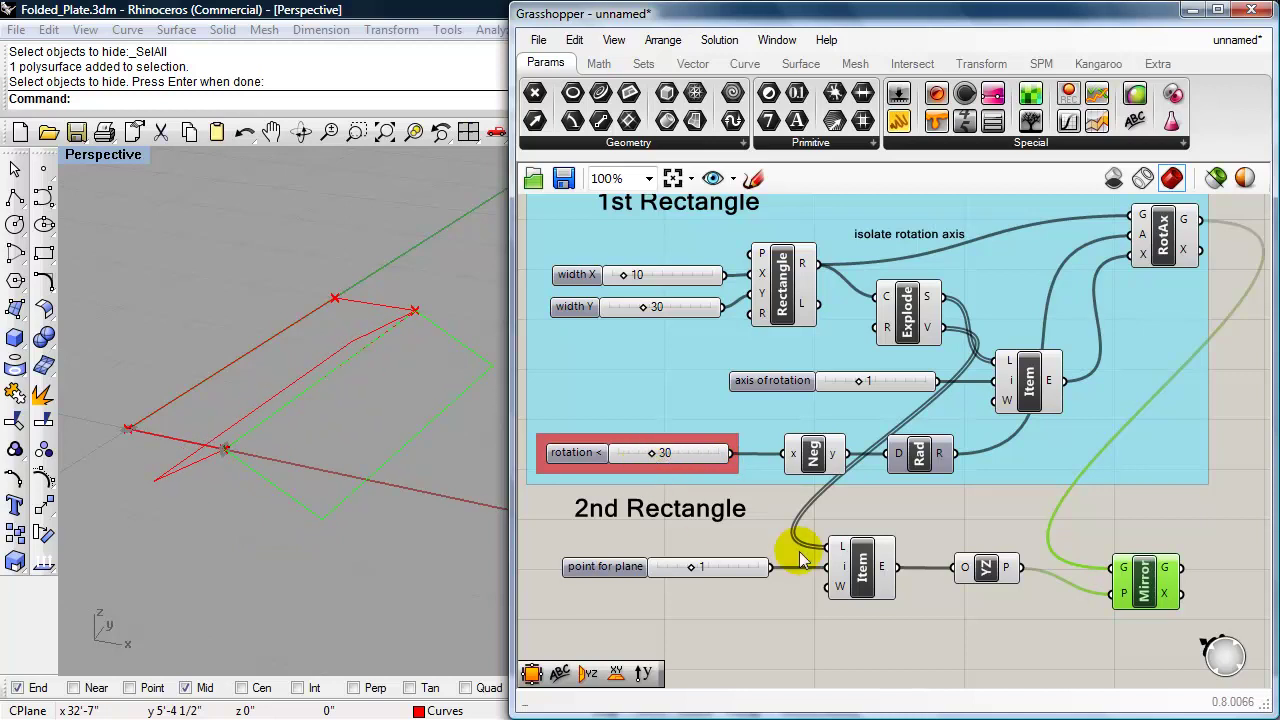
- Group the 2nd Rectangle components with their title just below the blue group, and colour the group yellow with R 255, G 255
left_click_drag(1156, 635, 582, 502)
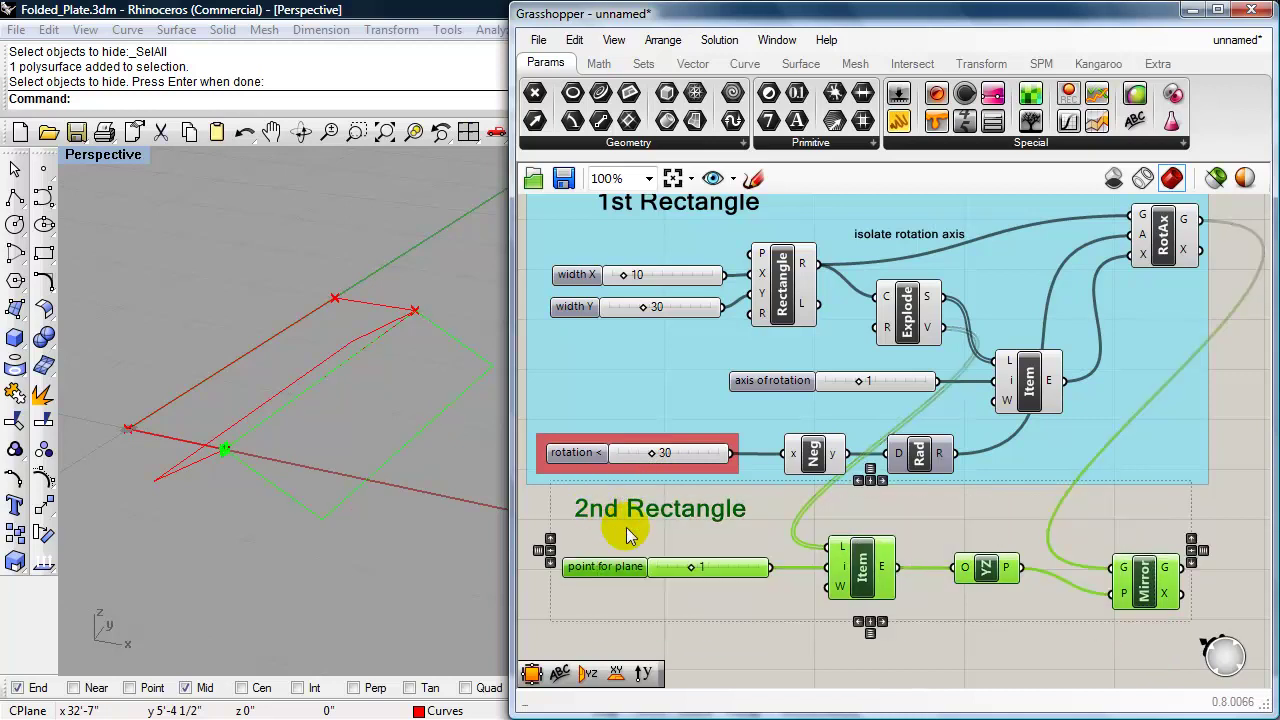
key("ctrl+g")
left_click_drag(650, 536, 634, 545)
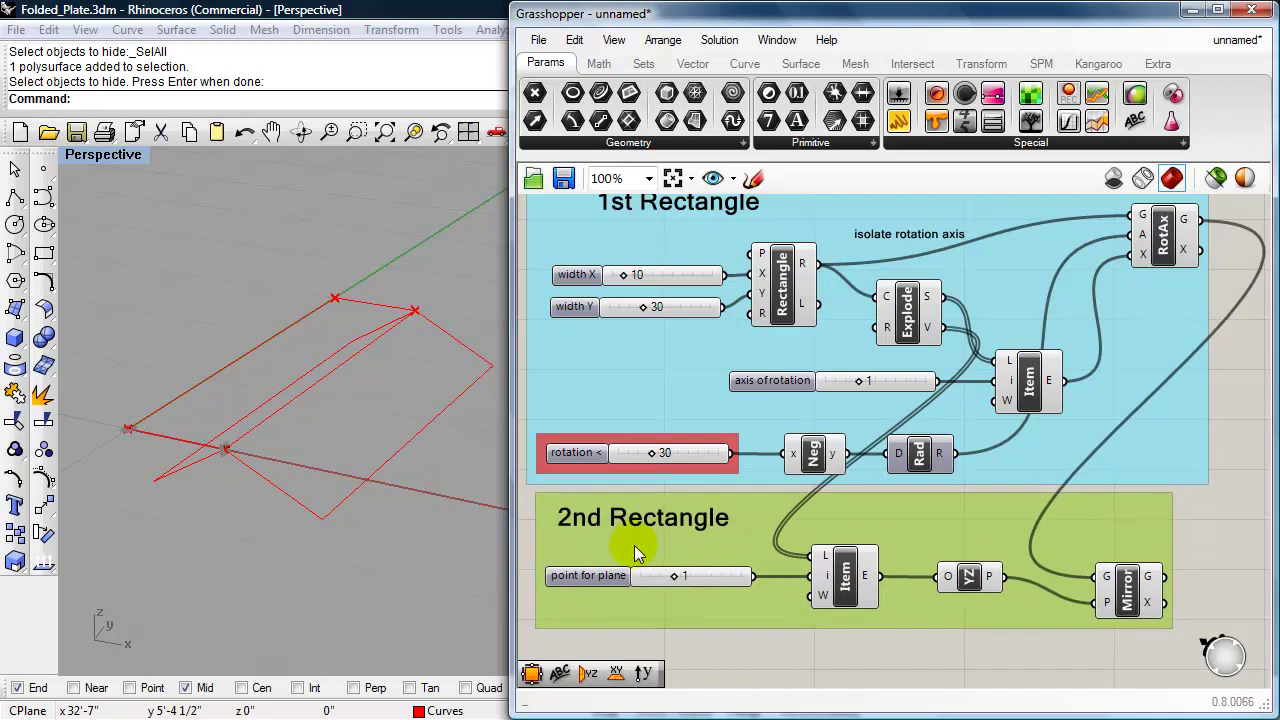
right_click(1158, 526)
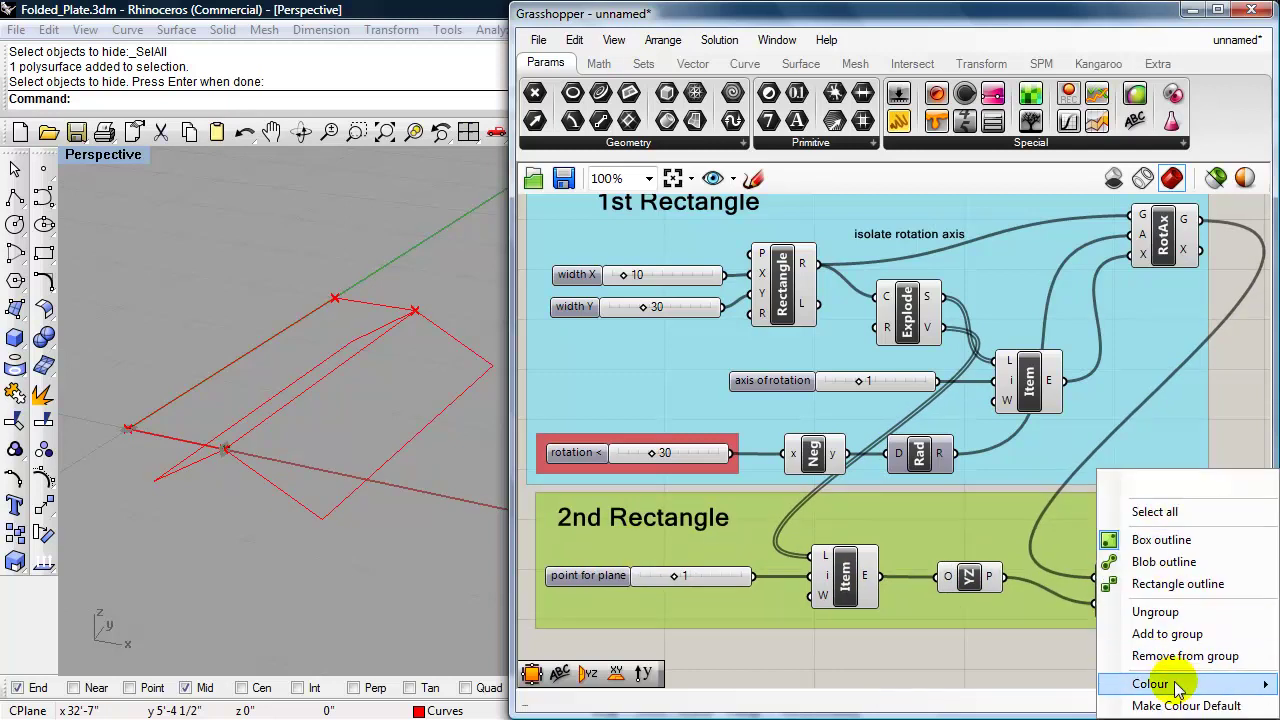
mouse_move(1176, 684)
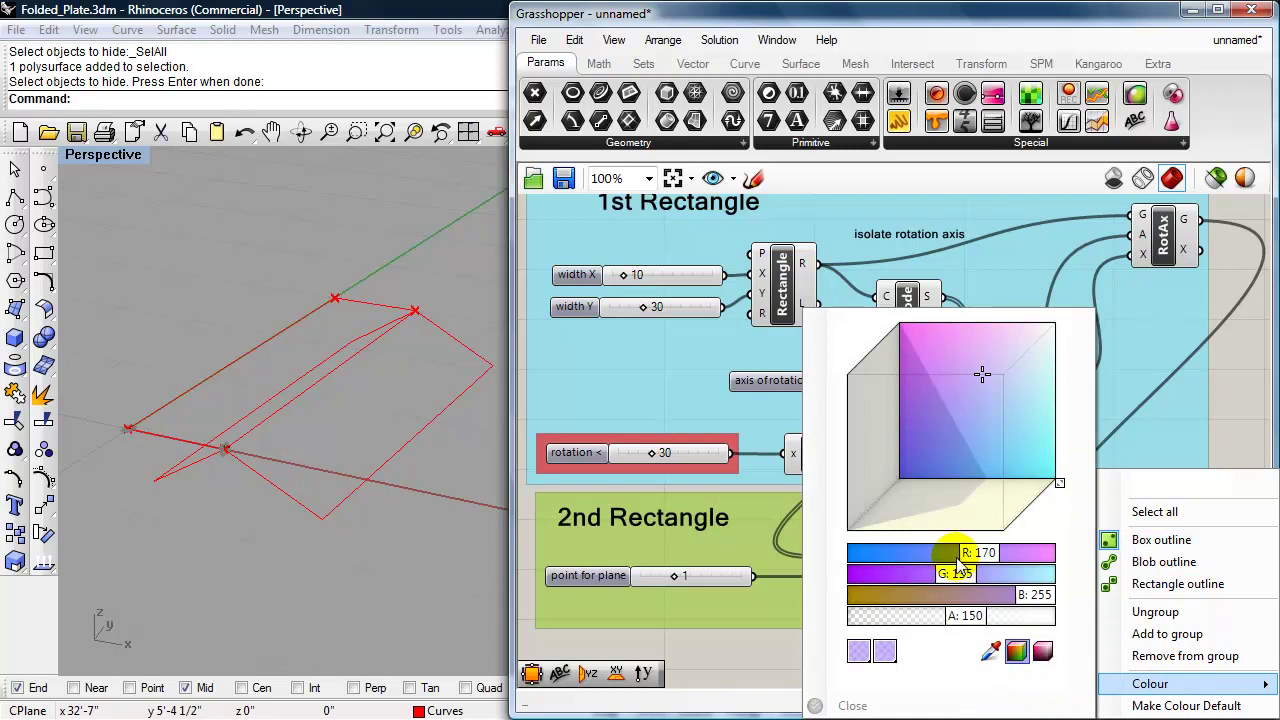
left_click_drag(970, 557, 1055, 553)
left_click_drag(975, 573, 928, 594)
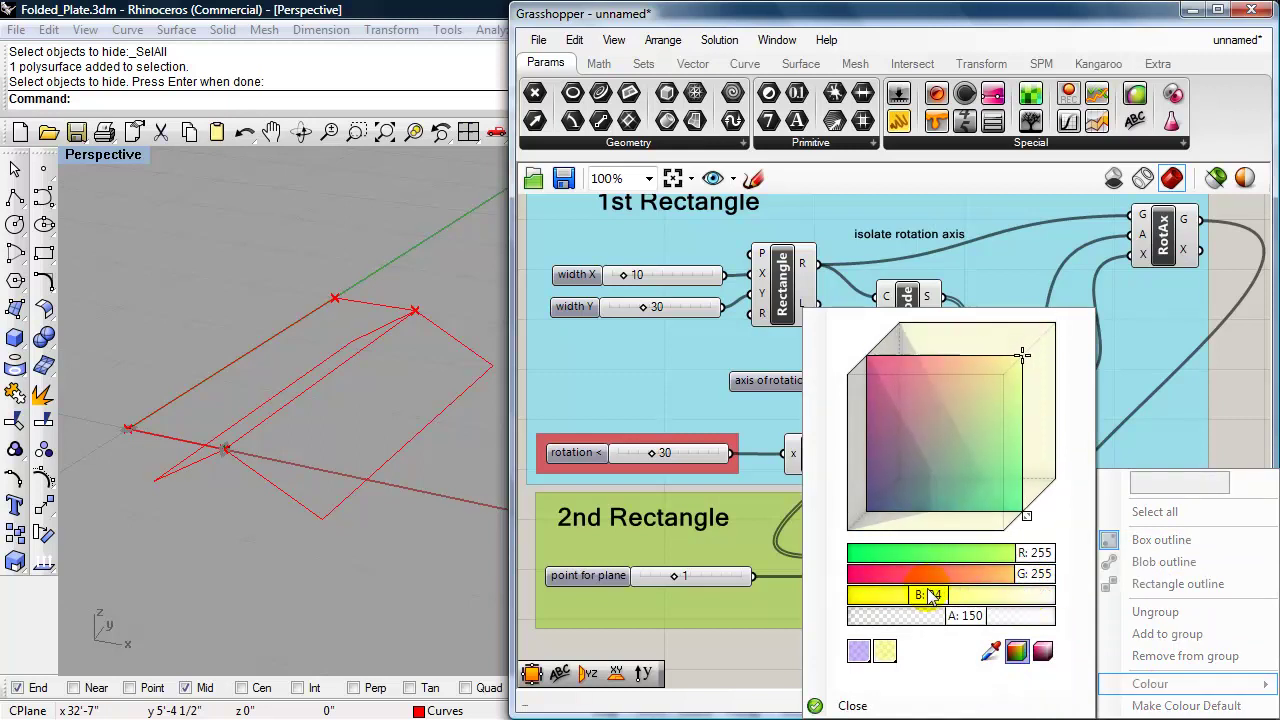
left_click(860, 706)
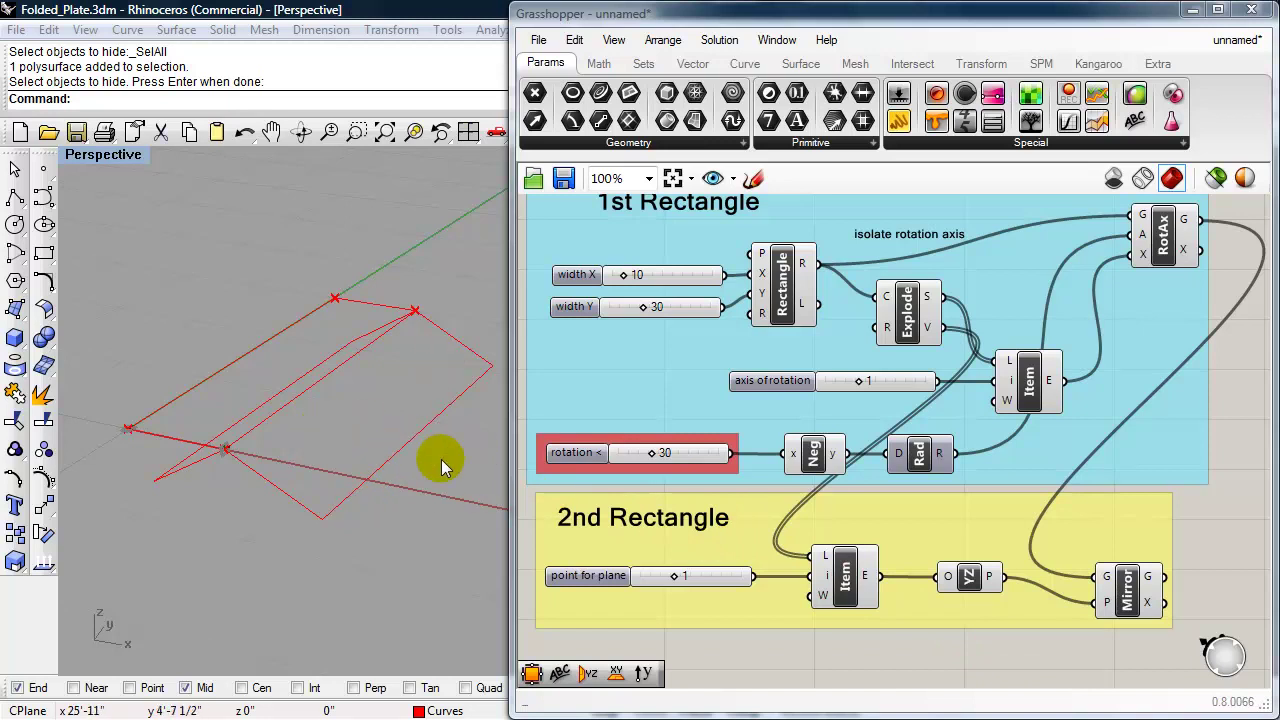
- Add a size 25 scribble reading "X direction array" in the empty canvas beside the 1st Rectangle group
scroll(888, 503, "down", 2)
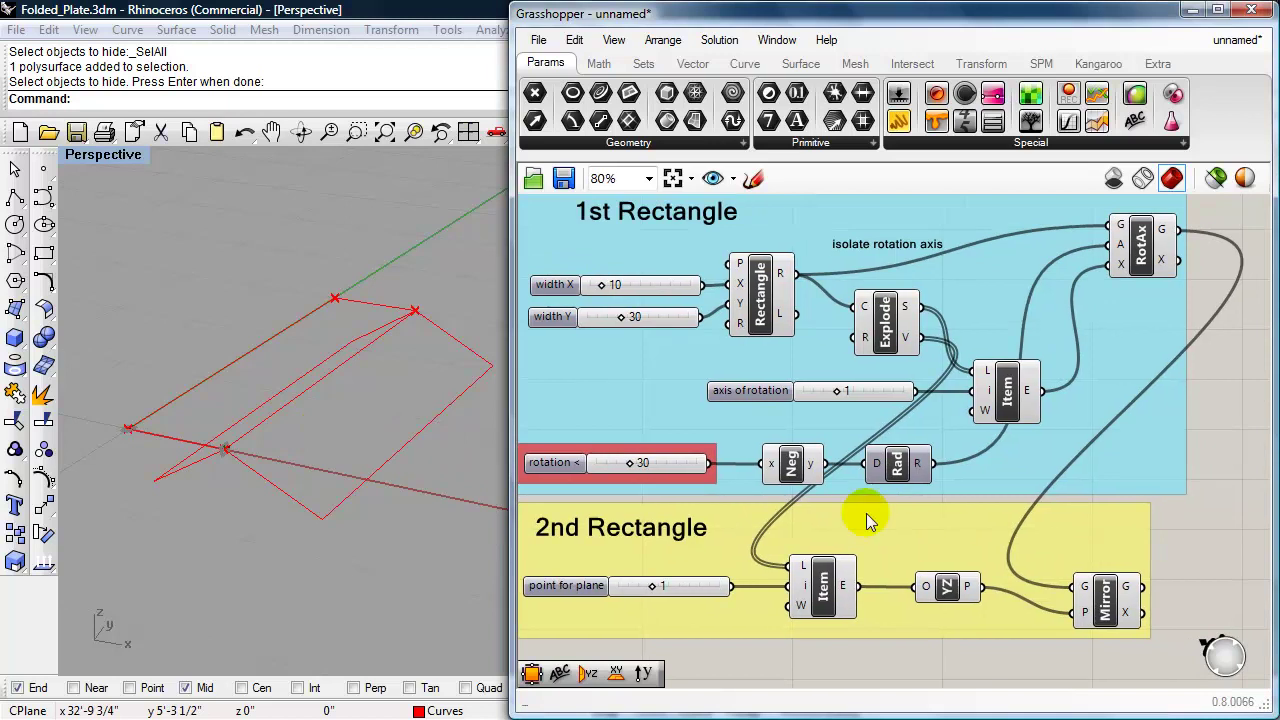
right_click_drag(913, 506, 870, 492)
right_click_drag(1088, 474, 953, 471)
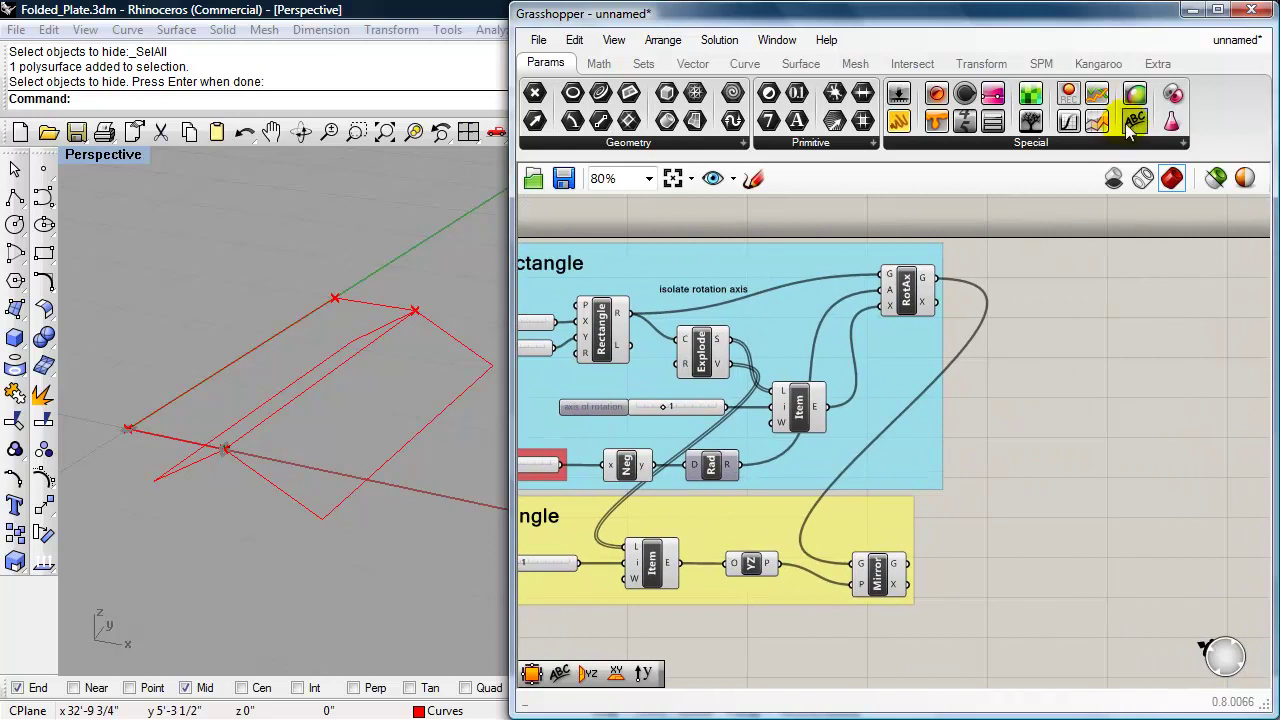
mouse_move(1125, 124)
left_mouse_down()
mouse_move(1128, 286)
mouse_move(1086, 290)
left_mouse_up()
double_click(1099, 282)
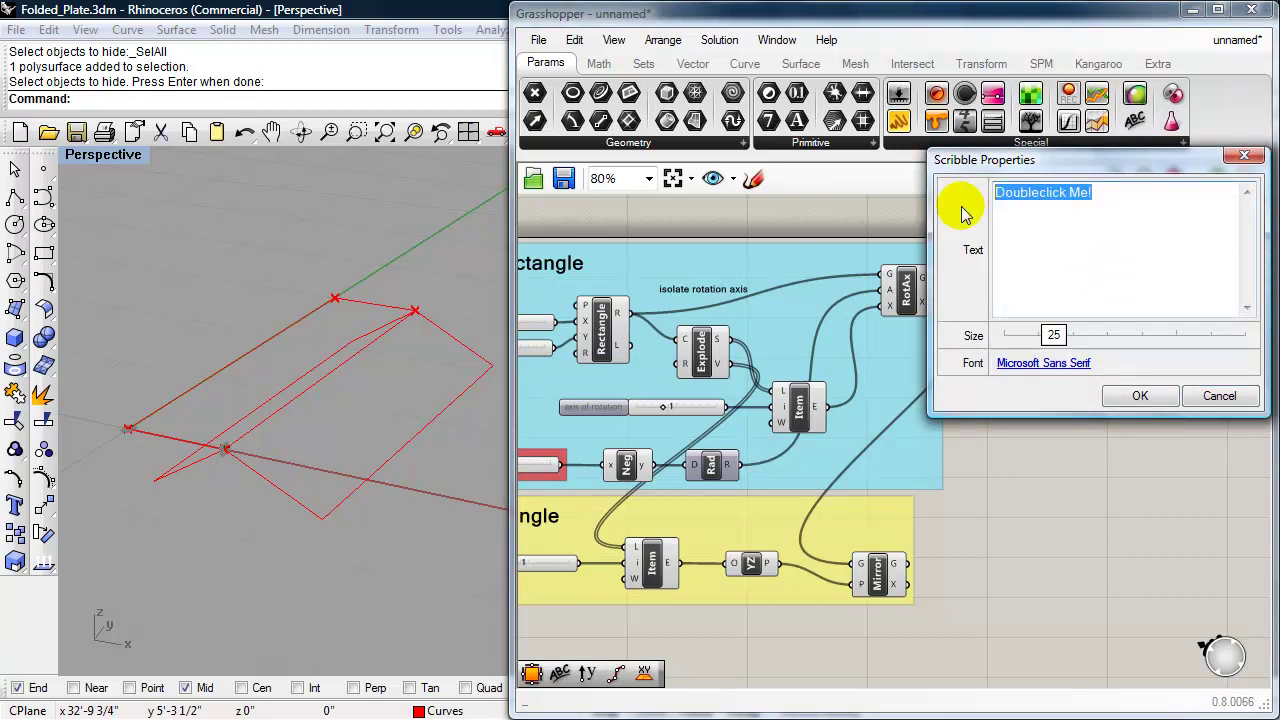
type("X direction array")
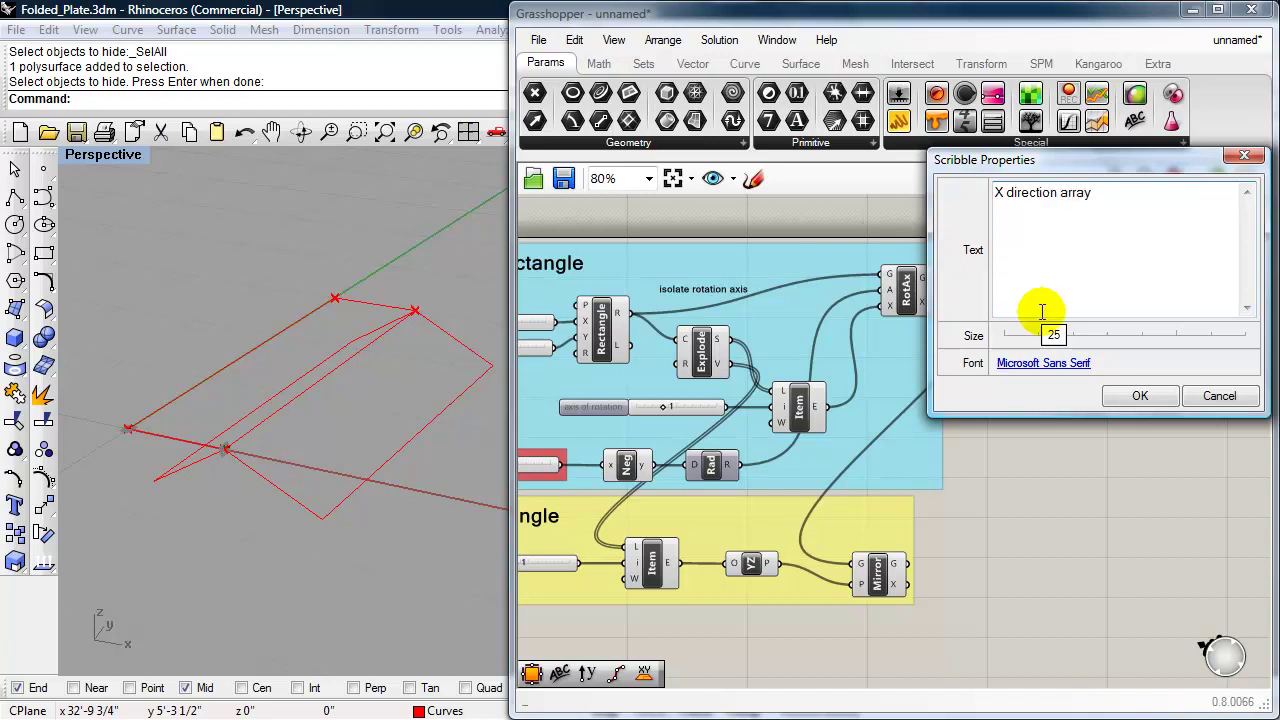
left_click(1141, 396)
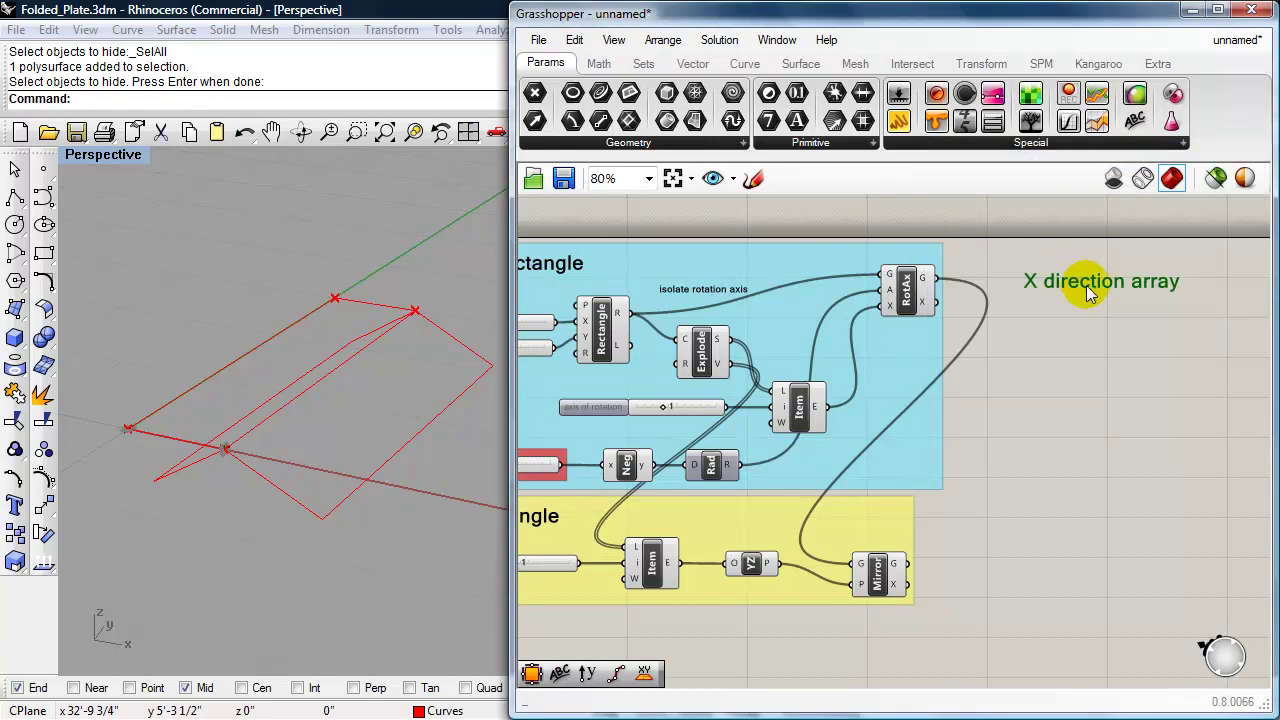
left_click_drag(1089, 276, 1083, 259)
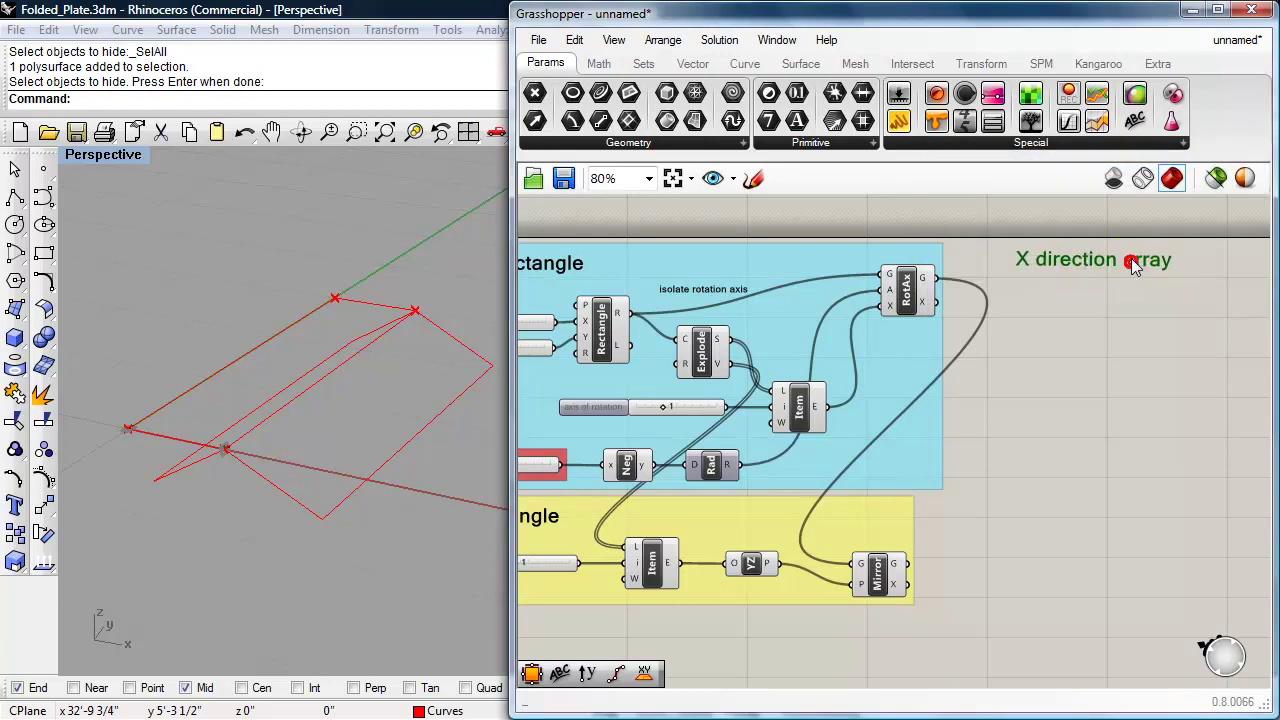
- Duplicate the "X direction array" scribble beside the 2nd Rectangle group and change the copy's text to "Y direction array"
mouse_move(1104, 258)
left_mouse_down("alt")
mouse_move(1109, 434)
mouse_move(1083, 548)
mouse_move(1094, 484)
left_mouse_up("alt")
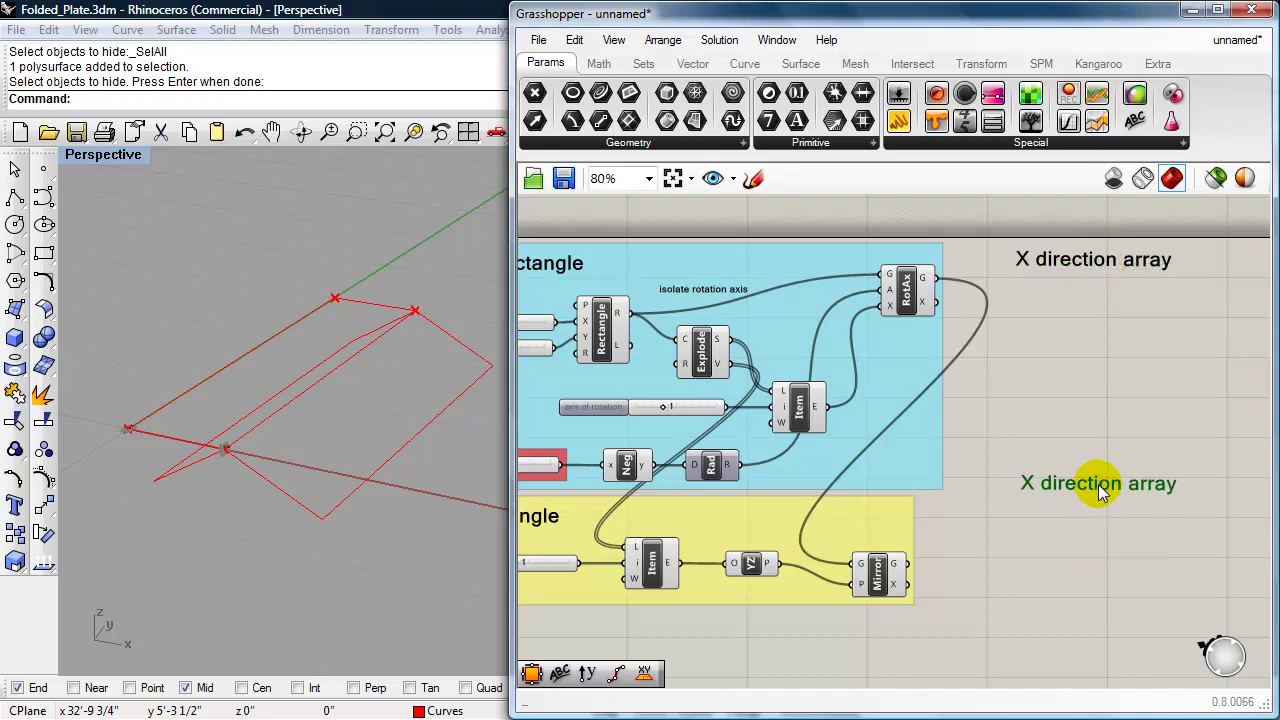
left_click(1024, 483)
double_click(1025, 483)
left_click_drag(933, 394, 920, 396)
type("Y direction array")
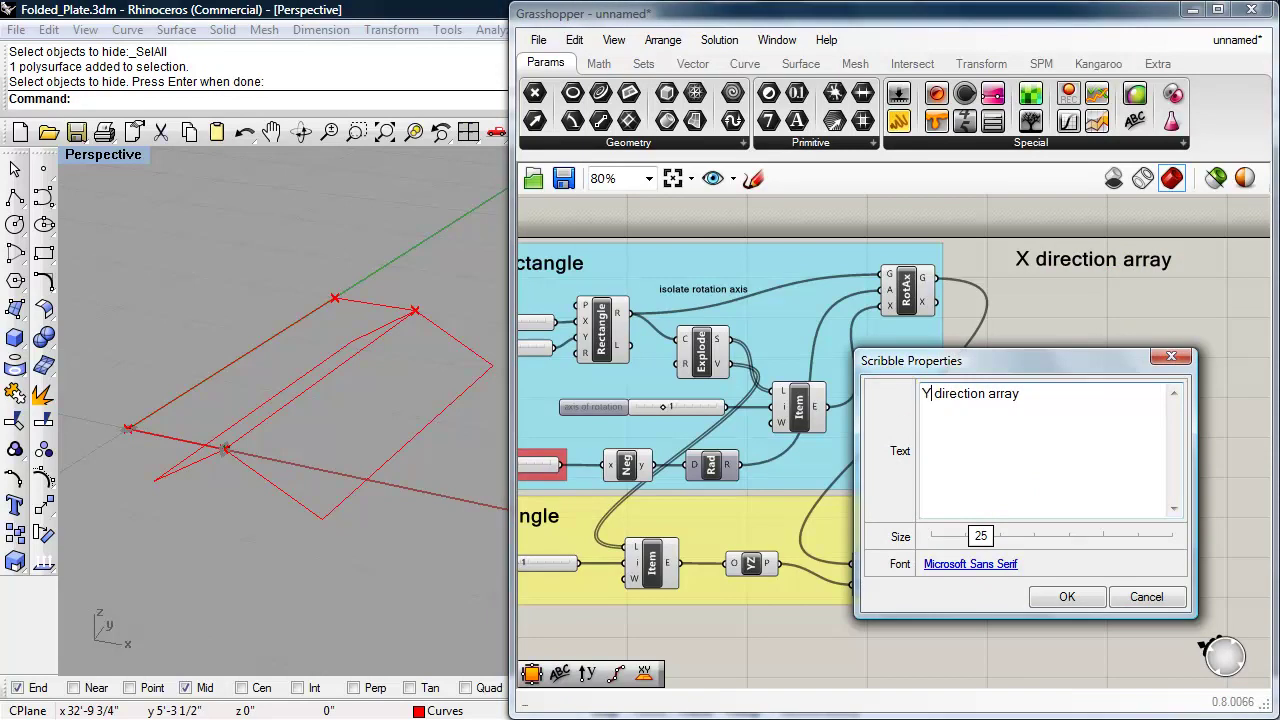
left_click(1068, 596)
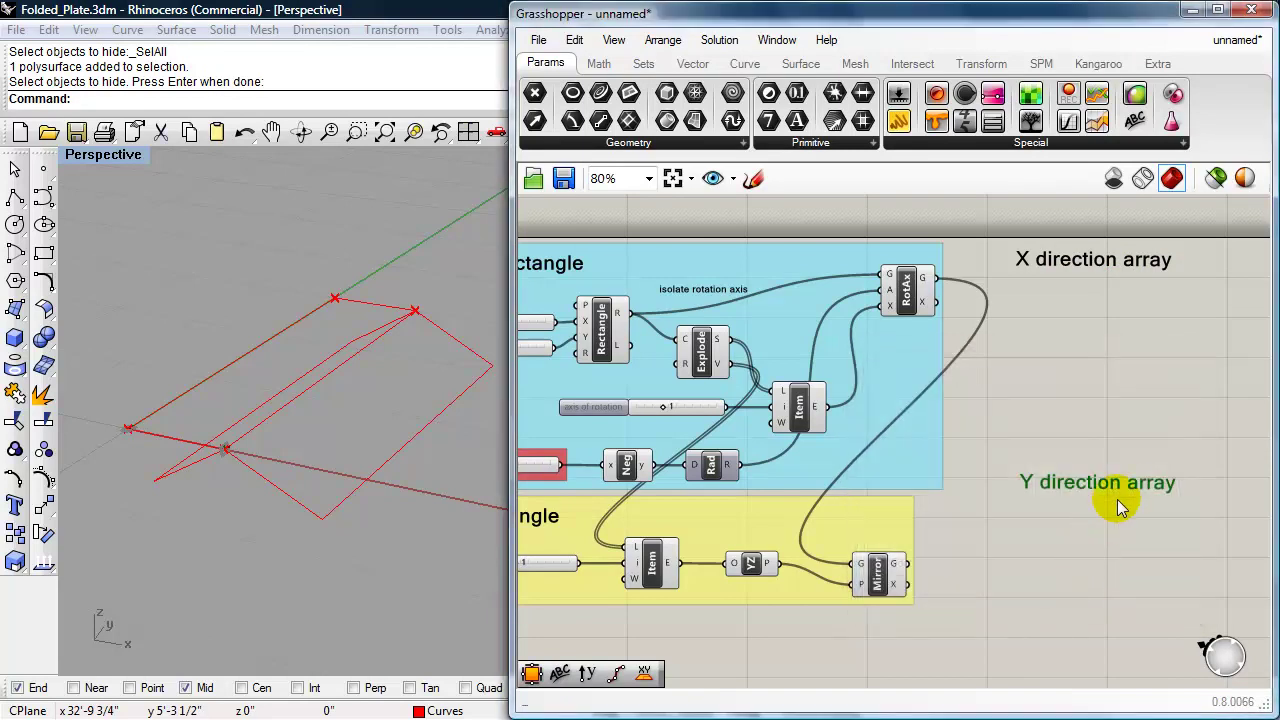
- Add a Move component just below the "Y direction array" title
right_click_drag(1119, 510, 943, 495)
scroll(1023, 507, "up", 2)
scroll(1023, 507, "down", 1)
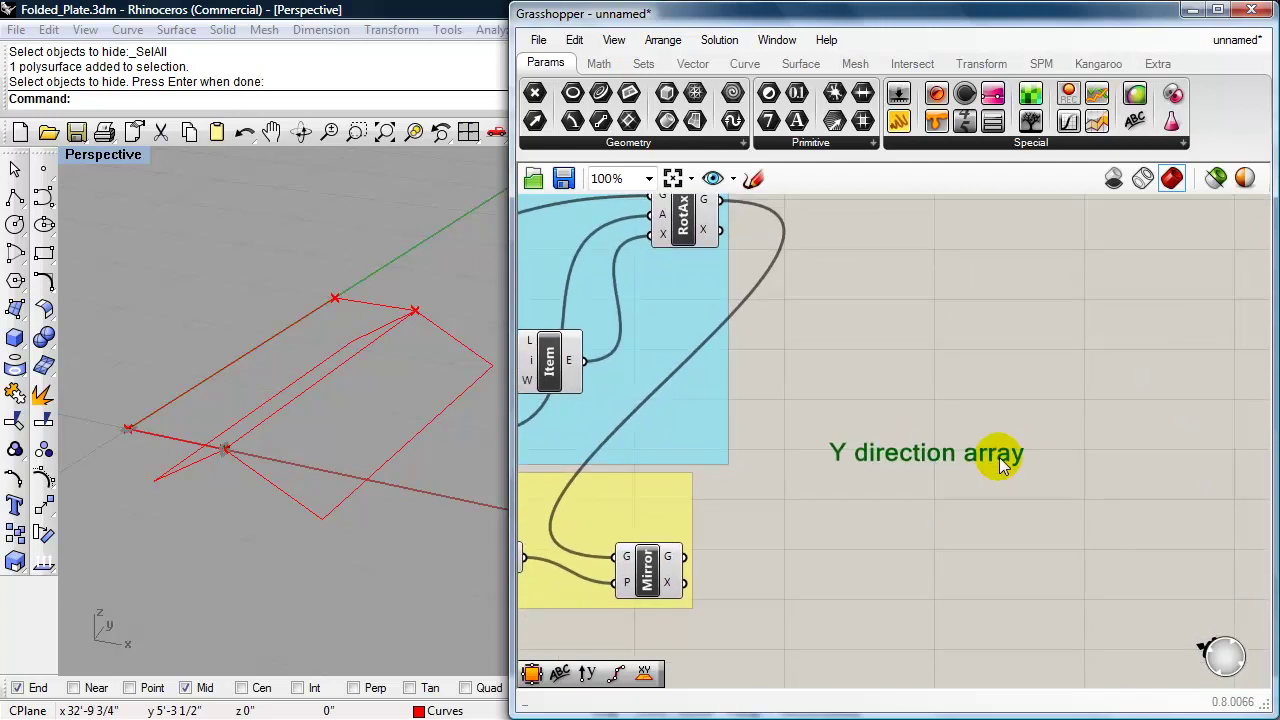
double_click(1000, 535)
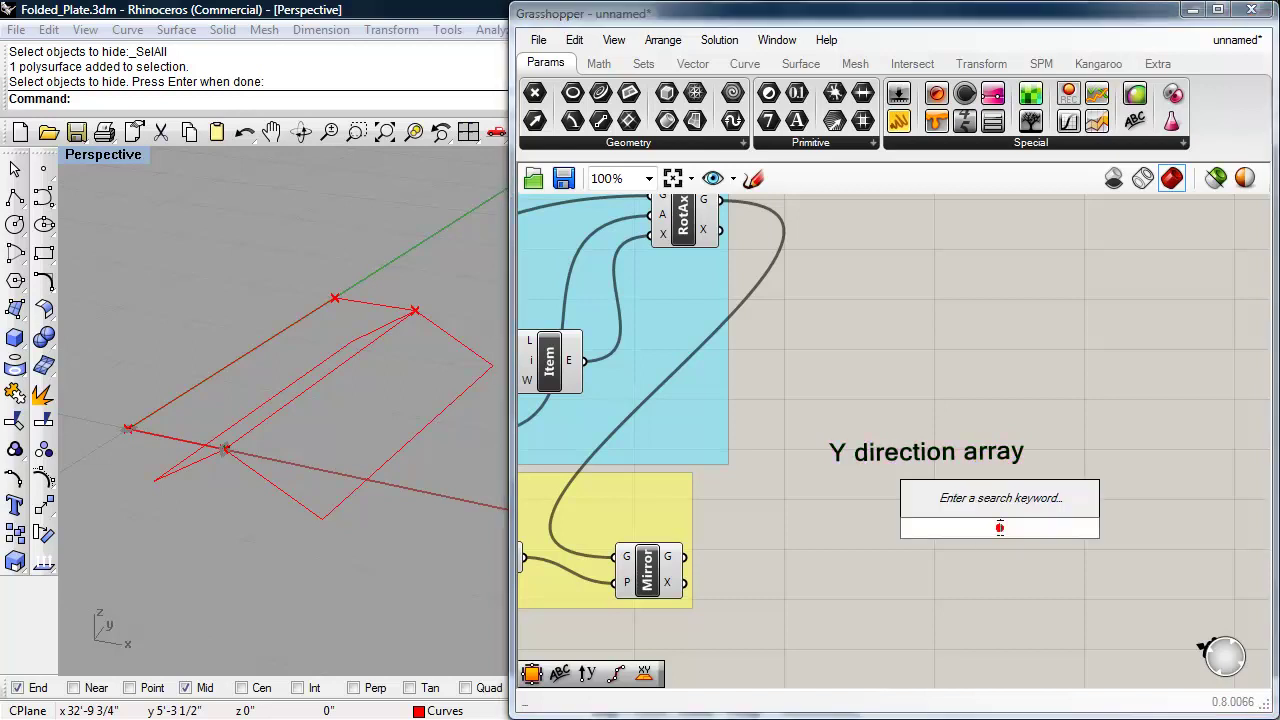
type("move")
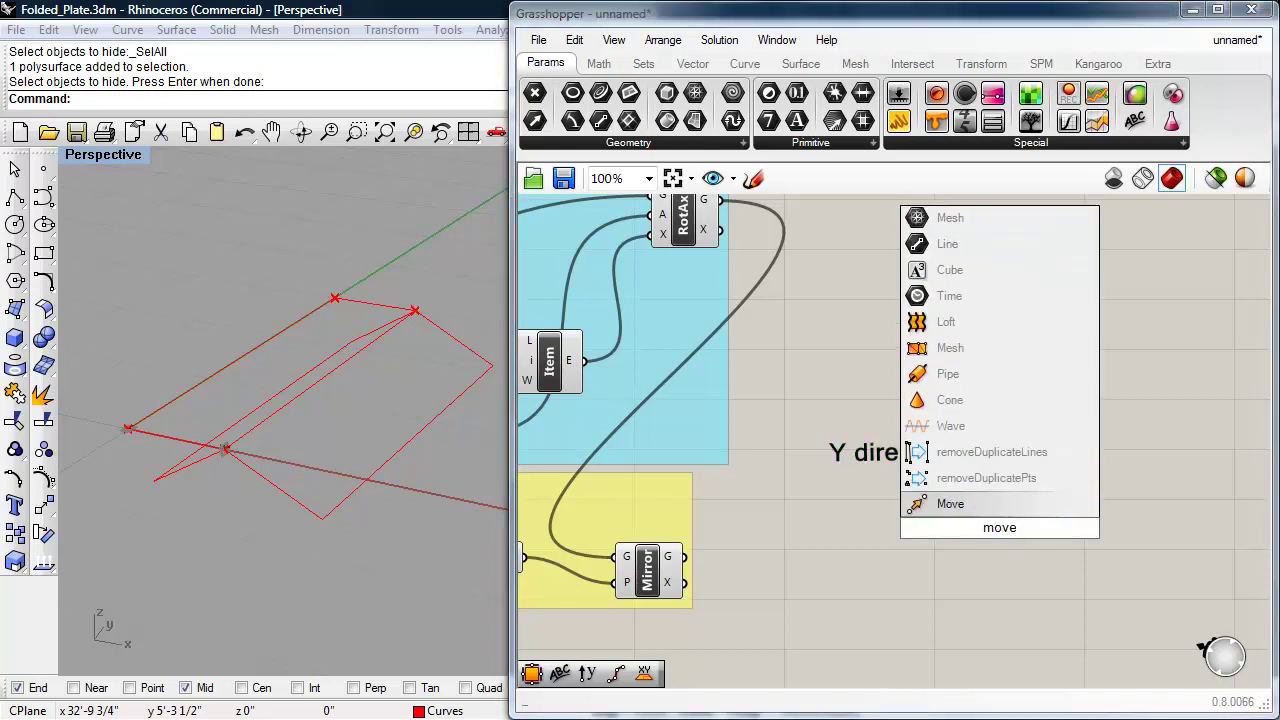
left_click(980, 504)
left_click_drag(995, 528, 1051, 510)
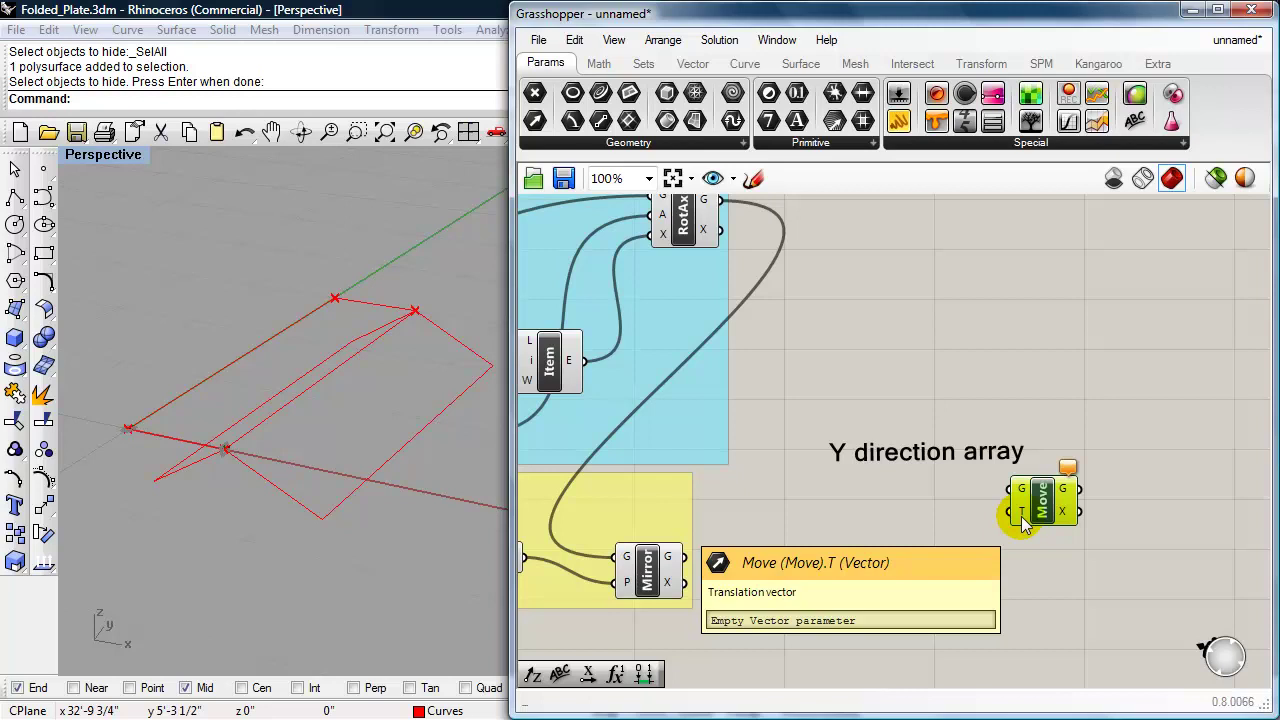
- Add a Unit Y vector component and wire its output into Move's translation vector input
double_click(948, 537)
type("y")
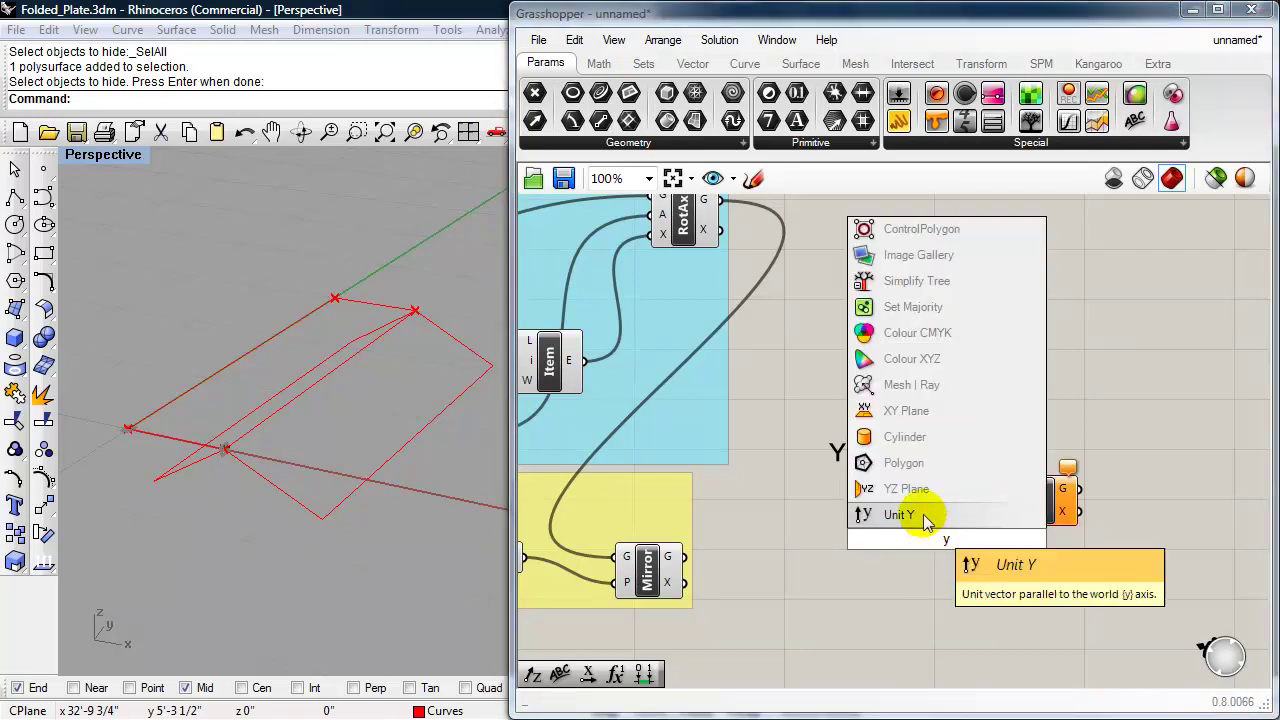
left_click(934, 516)
mouse_move(948, 543)
left_mouse_down()
mouse_move(931, 527)
mouse_move(1008, 511)
mouse_move(944, 547)
left_mouse_up()
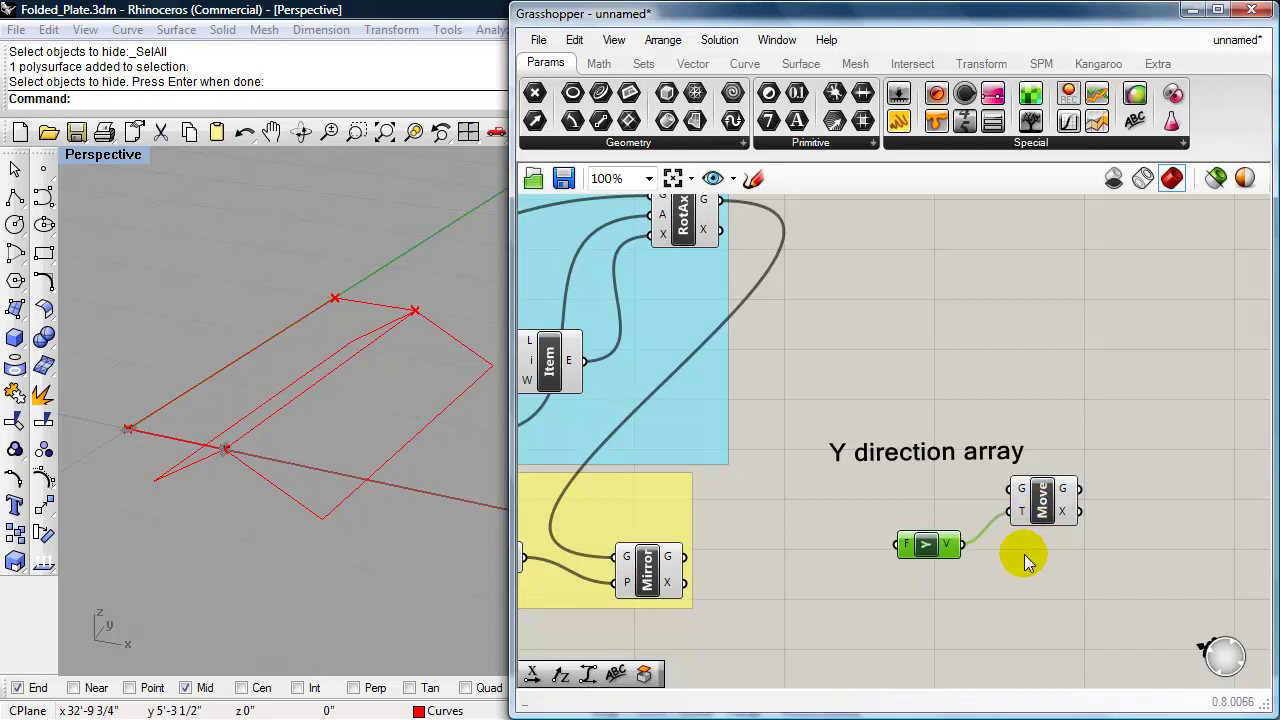
- Add a Series component feeding Unit Y's factor input, and shift the Series, Unit Y and Move components away from the 2nd Rectangle group
double_click(908, 597)
type("seri")
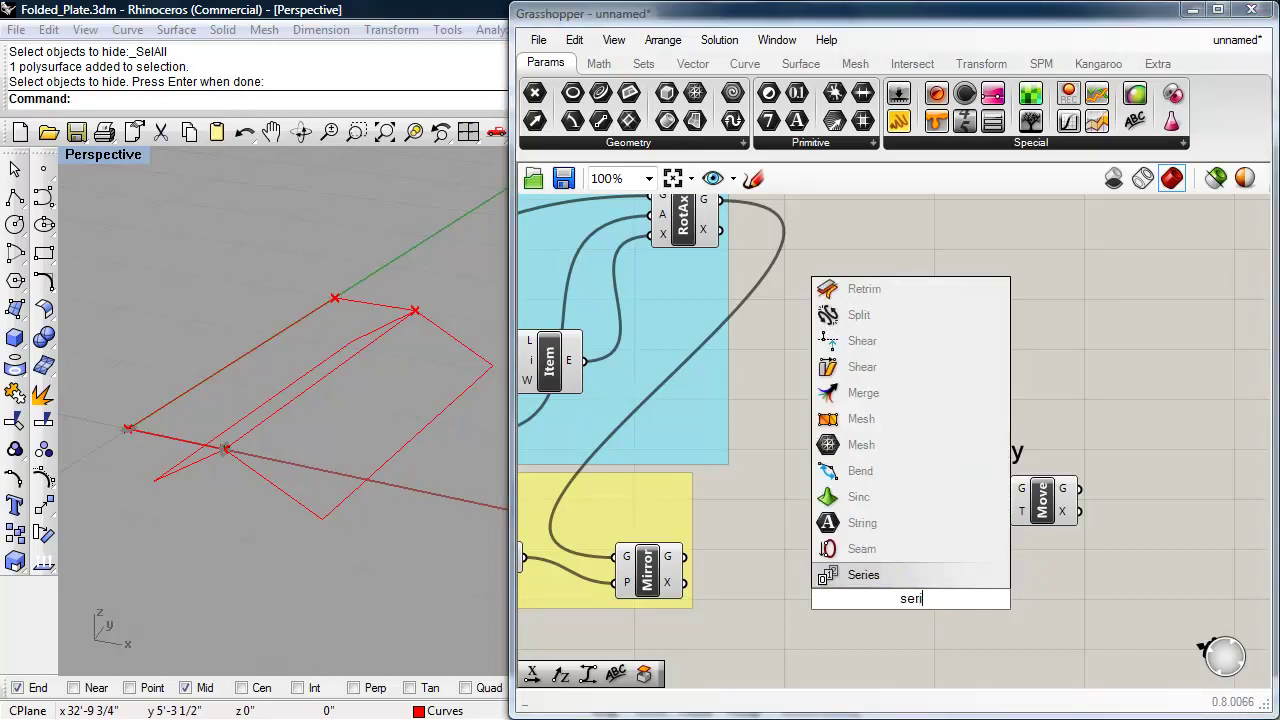
left_click(890, 577)
left_click_drag(905, 585, 895, 545)
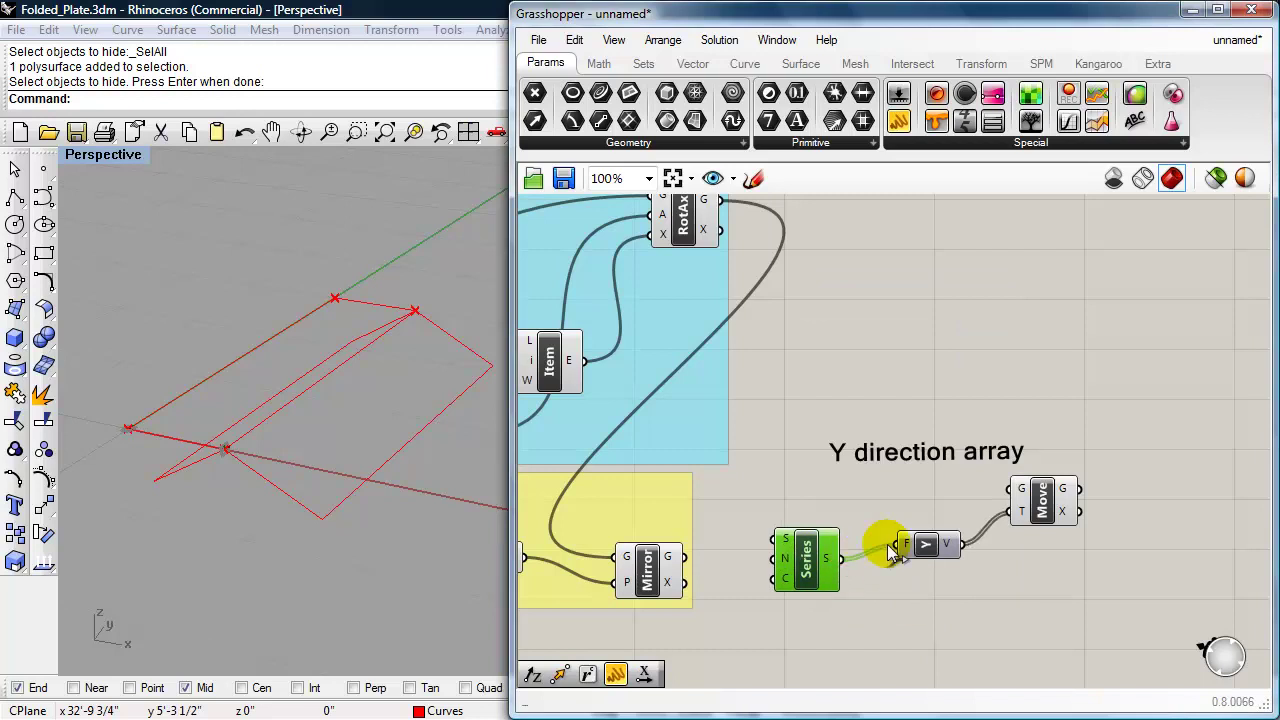
left_click_drag(1085, 605, 780, 505)
left_click_drag(823, 570, 907, 568)
left_click(857, 610)
- Duplicate the width Y slider and place the copy between Mirror and Series, moving the array components over to make room
scroll(858, 608, "down", 3)
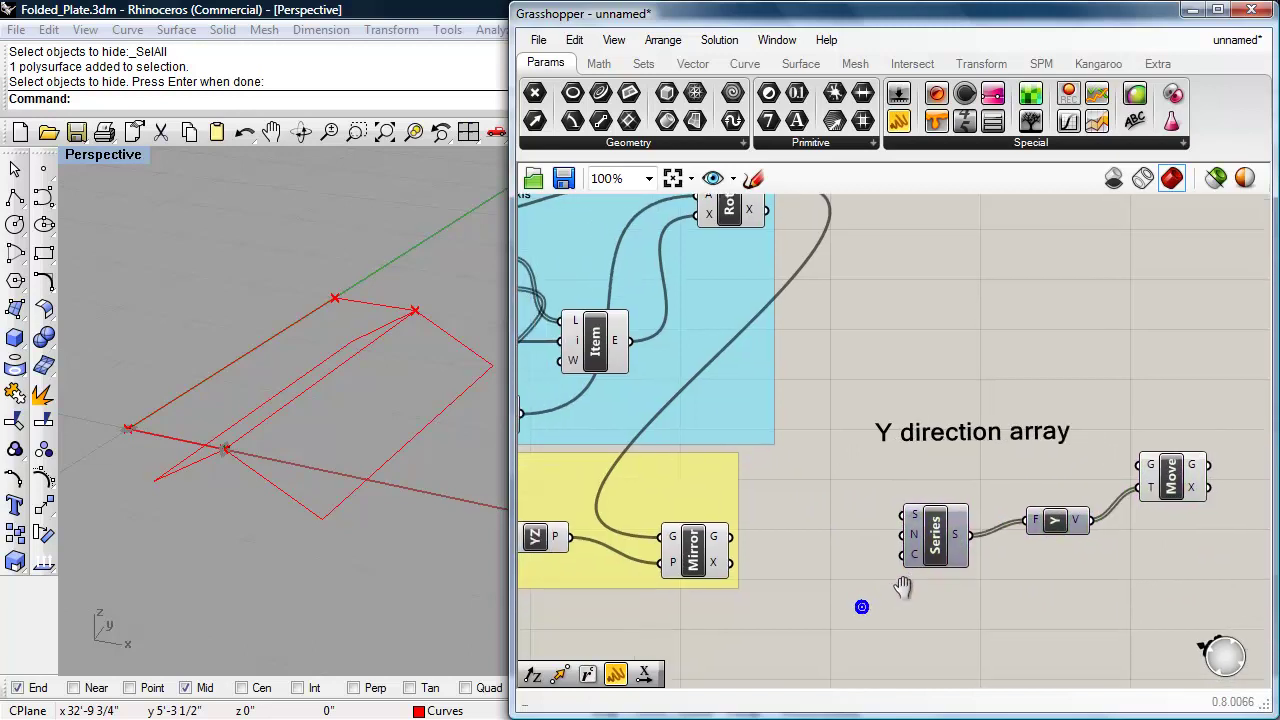
right_click_drag(858, 528, 1093, 515)
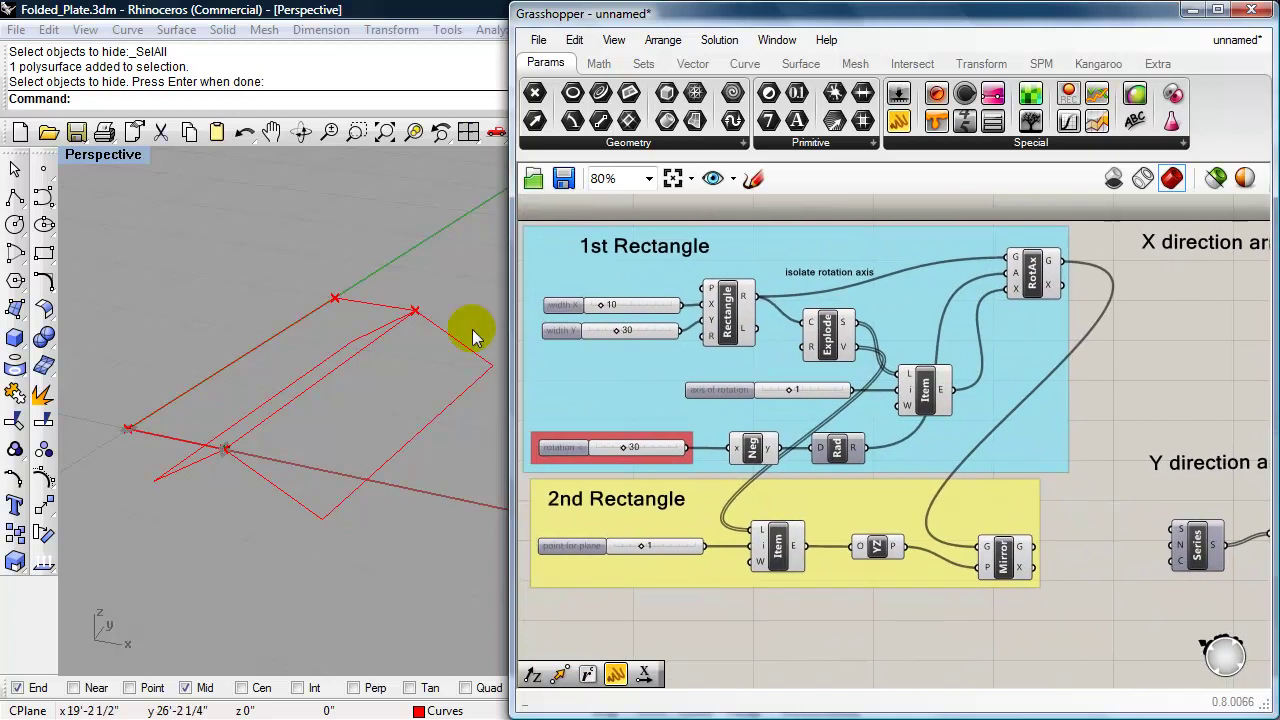
left_click(563, 330)
left_click_drag(563, 328, 1130, 567, "alt")
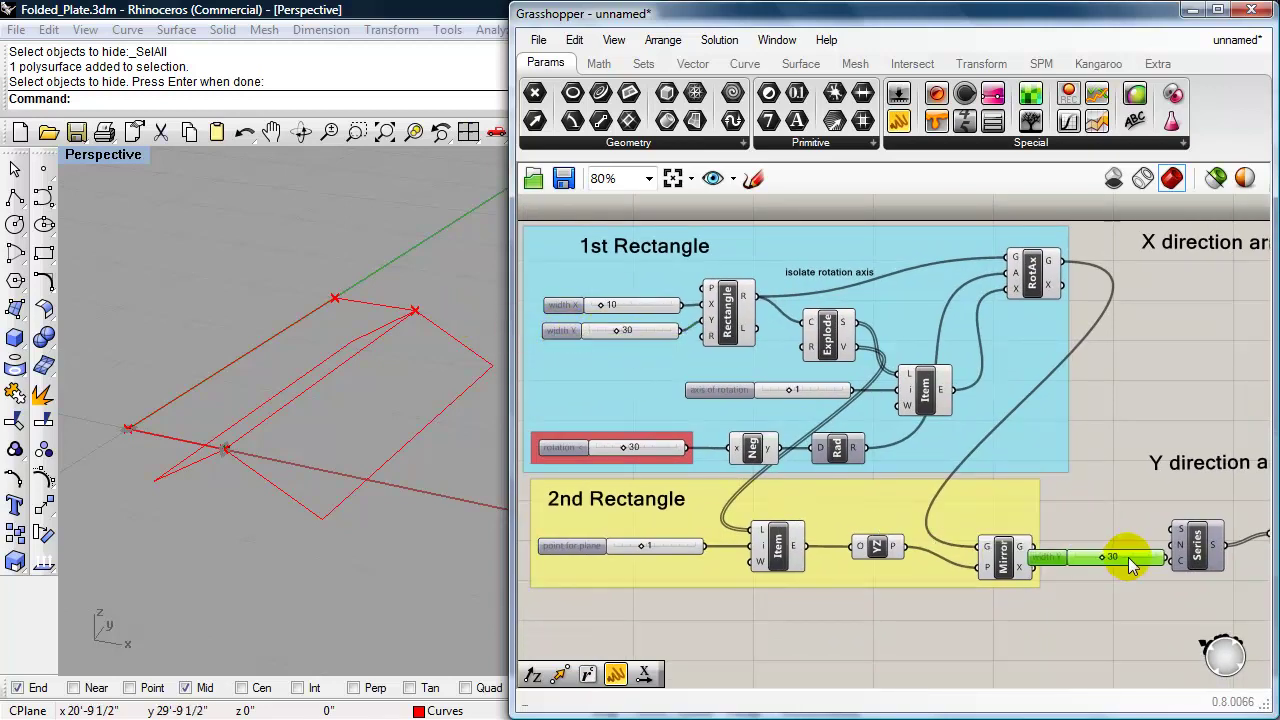
right_click_drag(1130, 567, 808, 567)
scroll(860, 560, "up", 2)
left_click_drag(1120, 574, 810, 445)
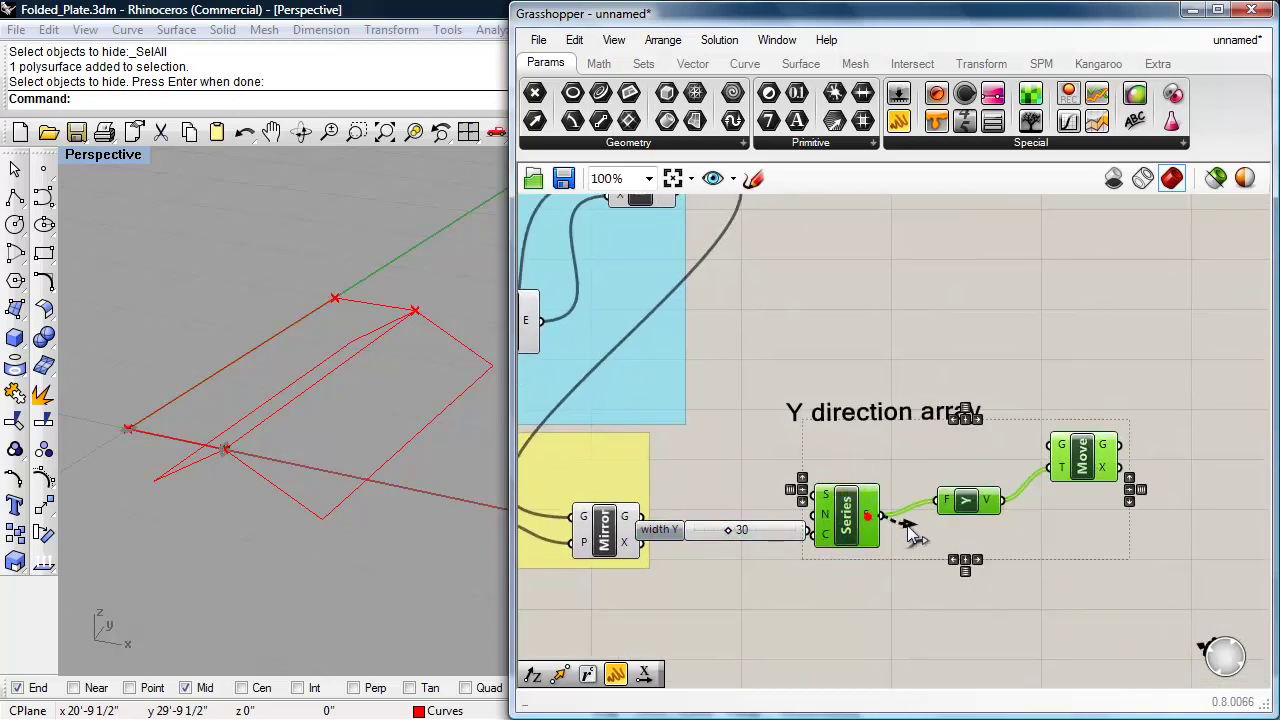
left_click_drag(877, 519, 936, 527)
left_click_drag(762, 535, 804, 539)
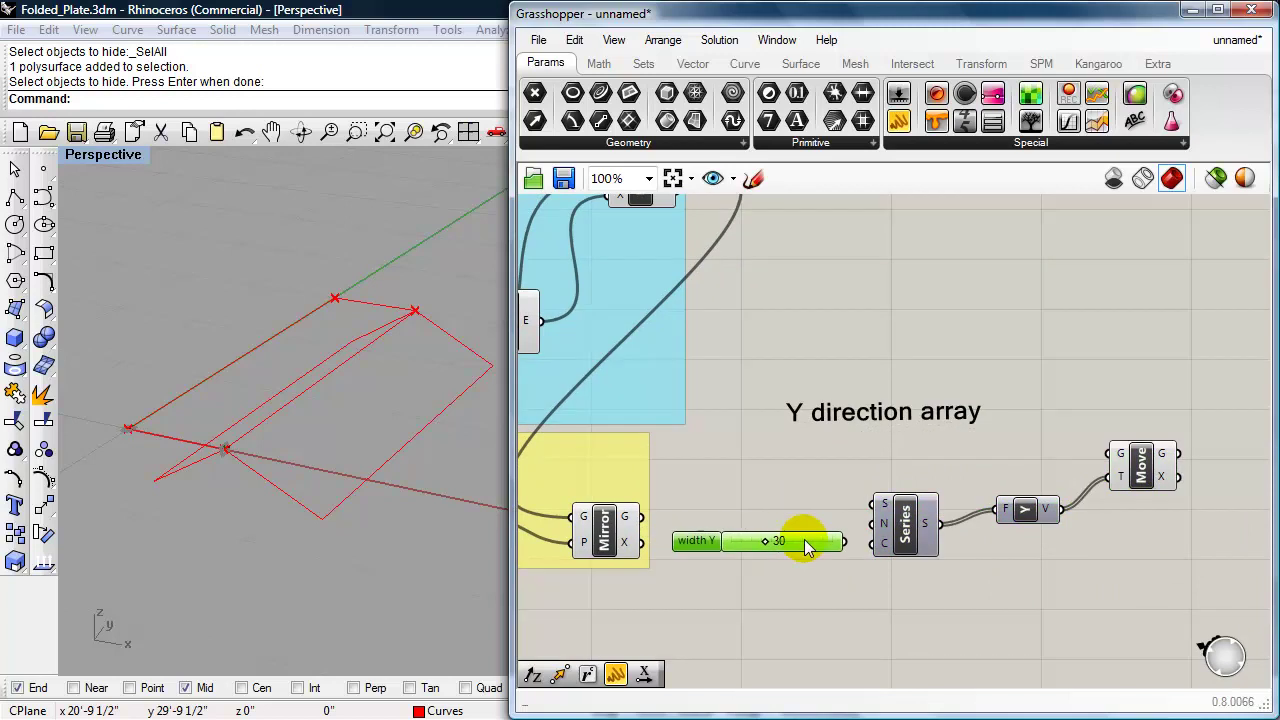
- Rename the copied slider "Y count" and wire it into the Series count input
right_click(692, 543)
left_click(758, 460)
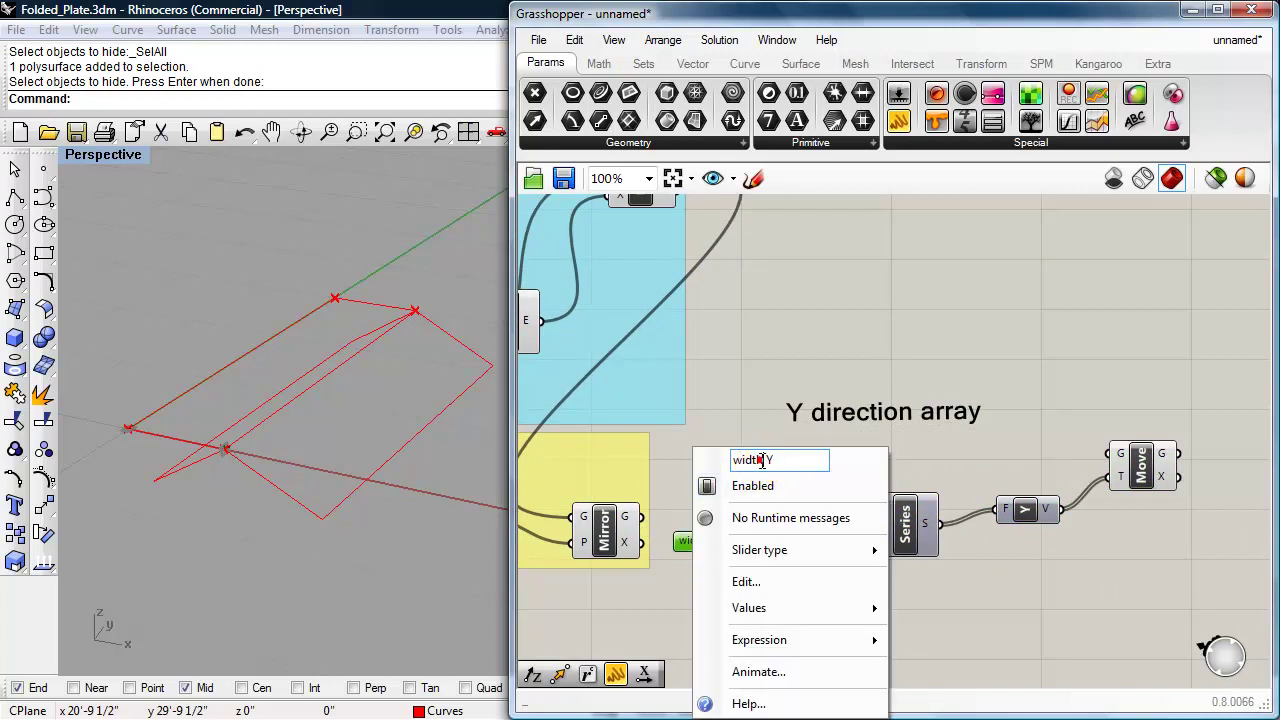
left_click_drag(764, 460, 694, 460)
key("BackSpace")
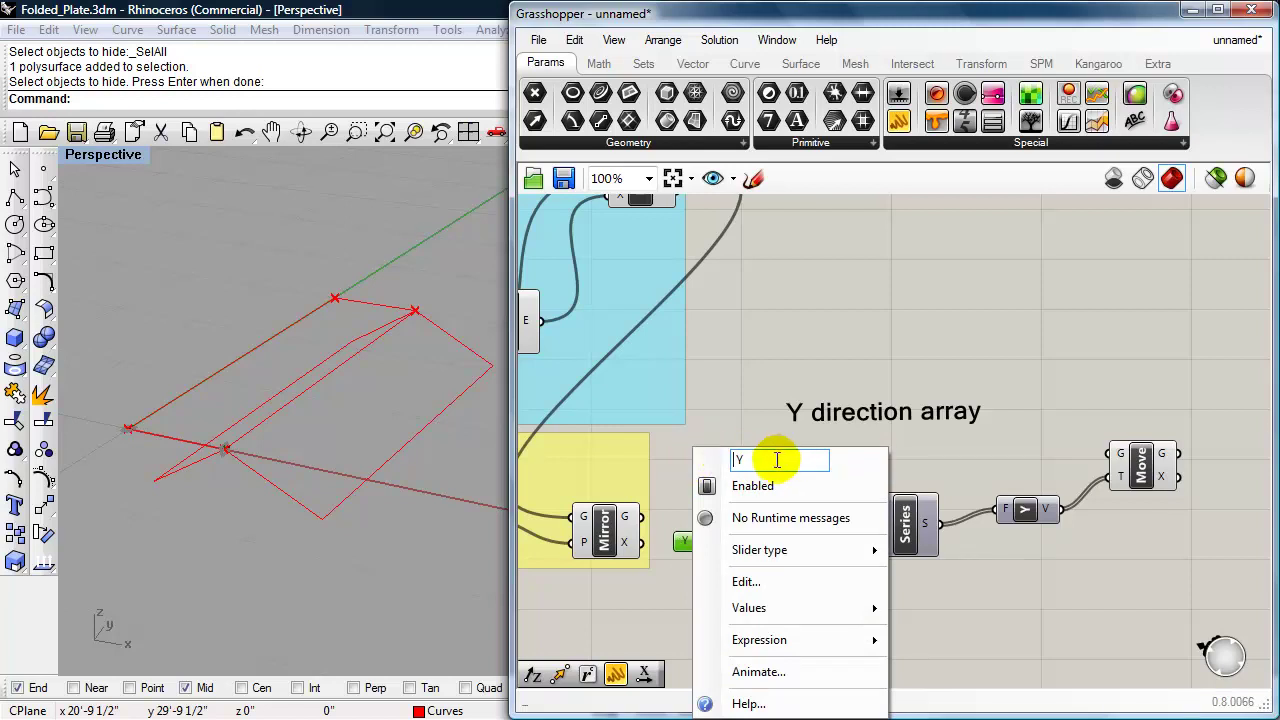
left_click(768, 460)
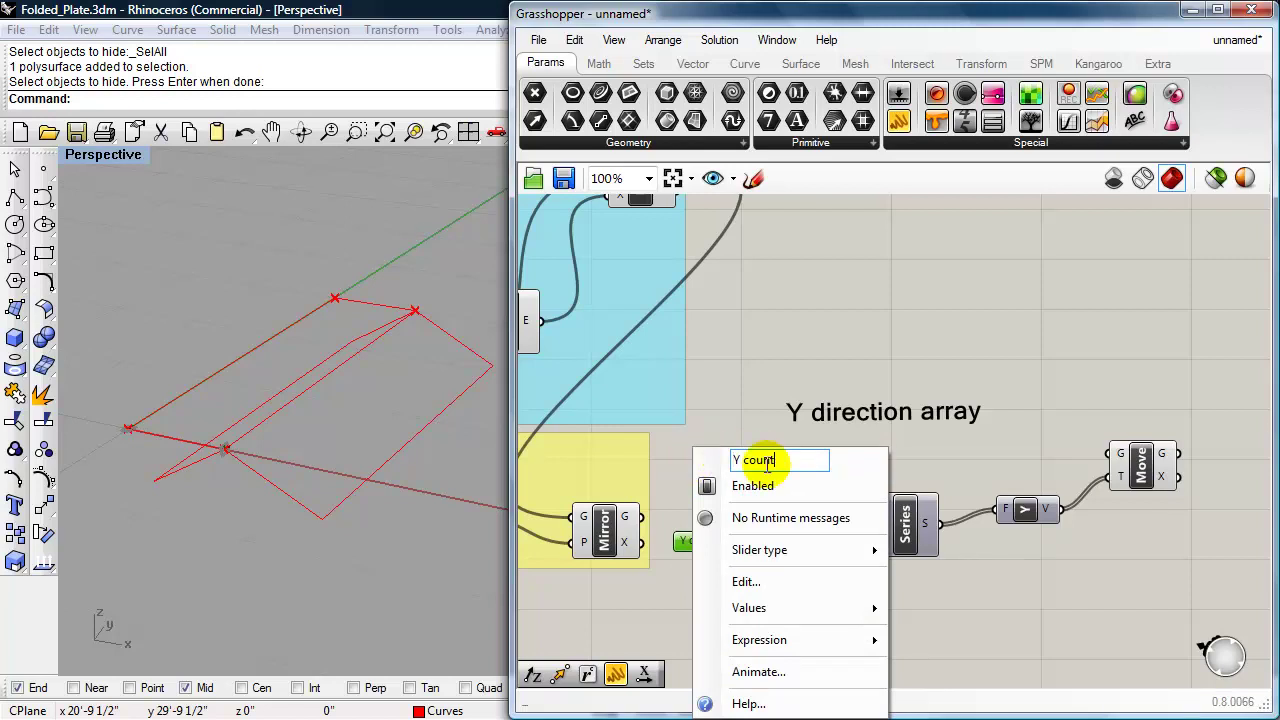
type("count")
key("Return")
left_click_drag(802, 542, 808, 556)
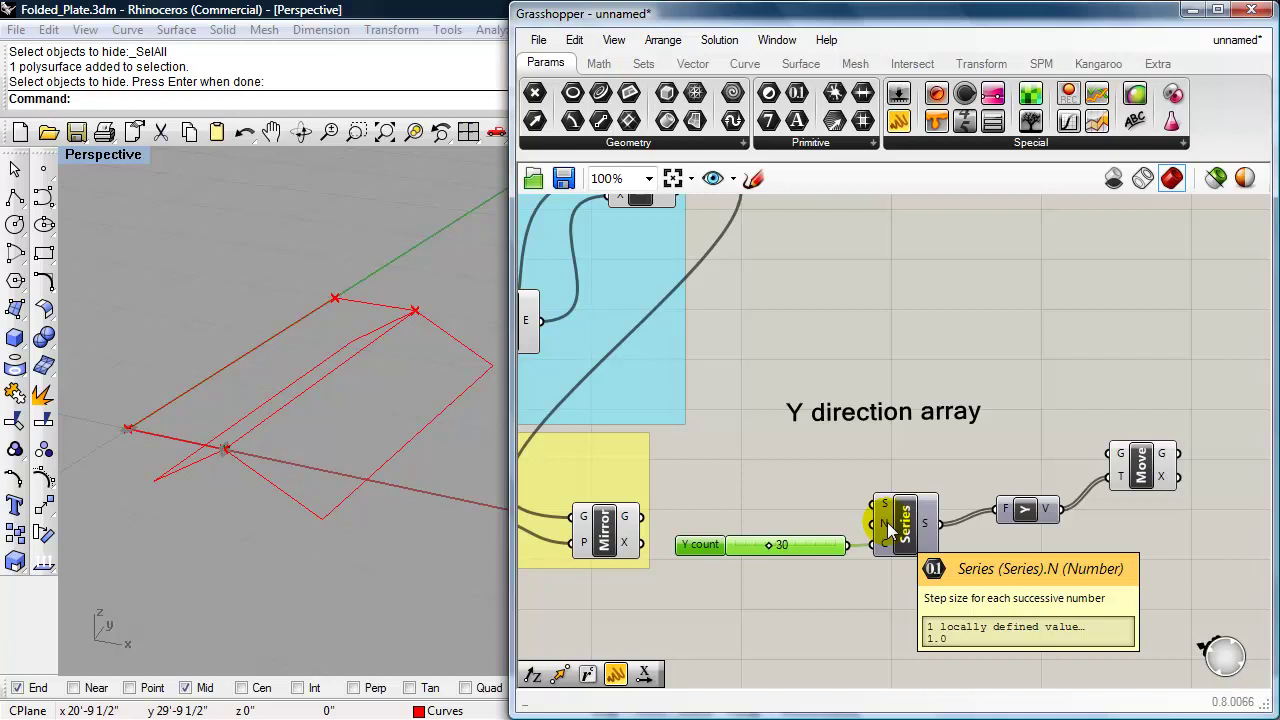
- Wire the 1st Rectangle's width Y slider into the Series step size input N
scroll(832, 492, "down", 3)
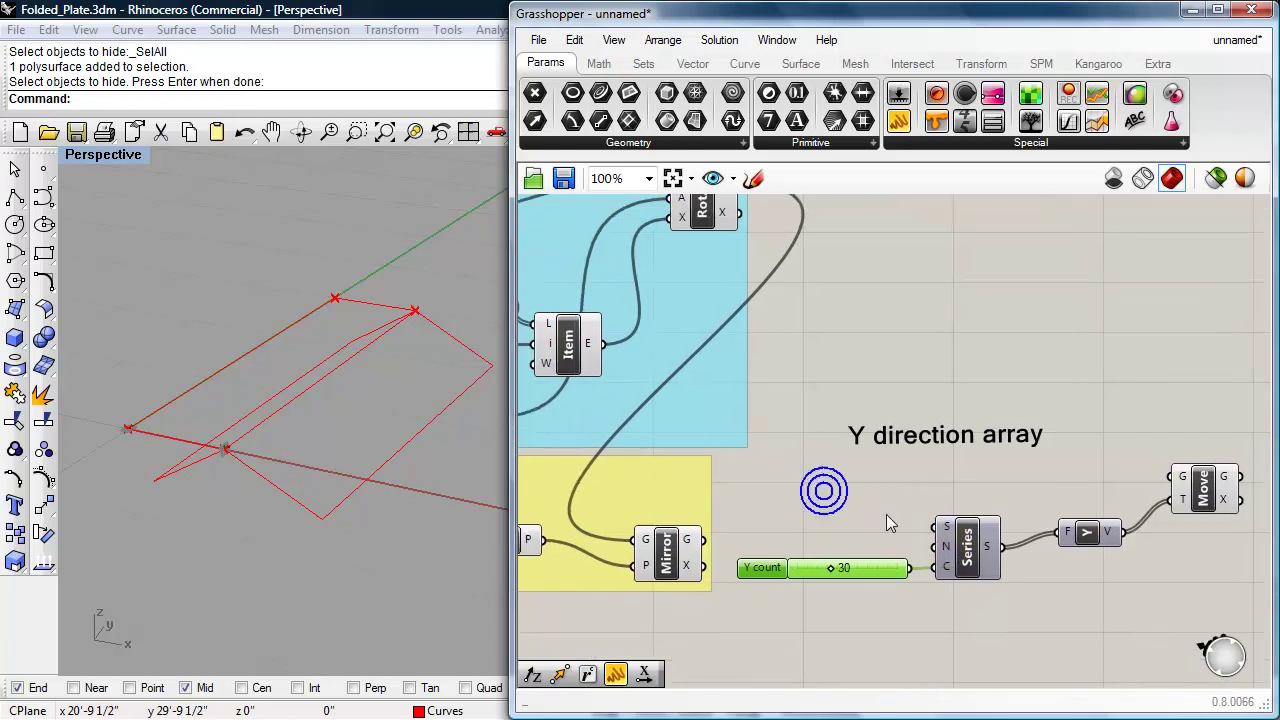
scroll(838, 479, "up", 2)
right_click_drag(621, 423, 688, 425)
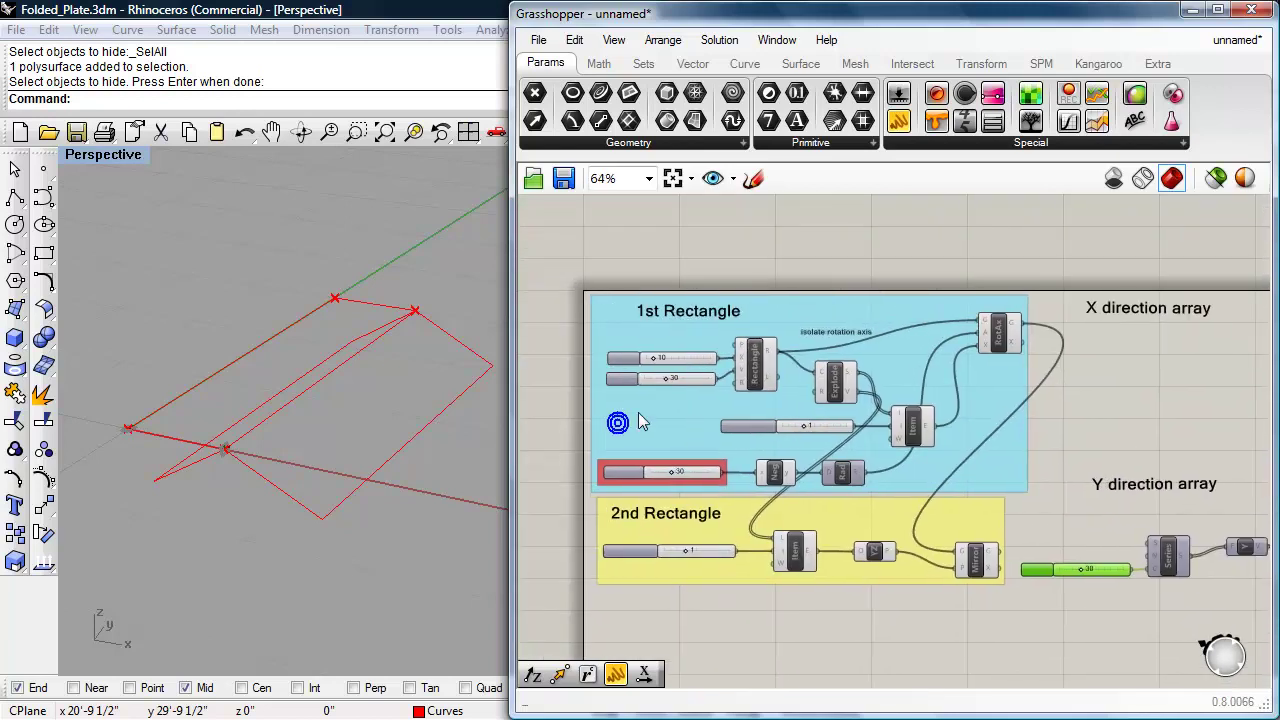
scroll(613, 401, "up", 2)
scroll(612, 400, "up", 2)
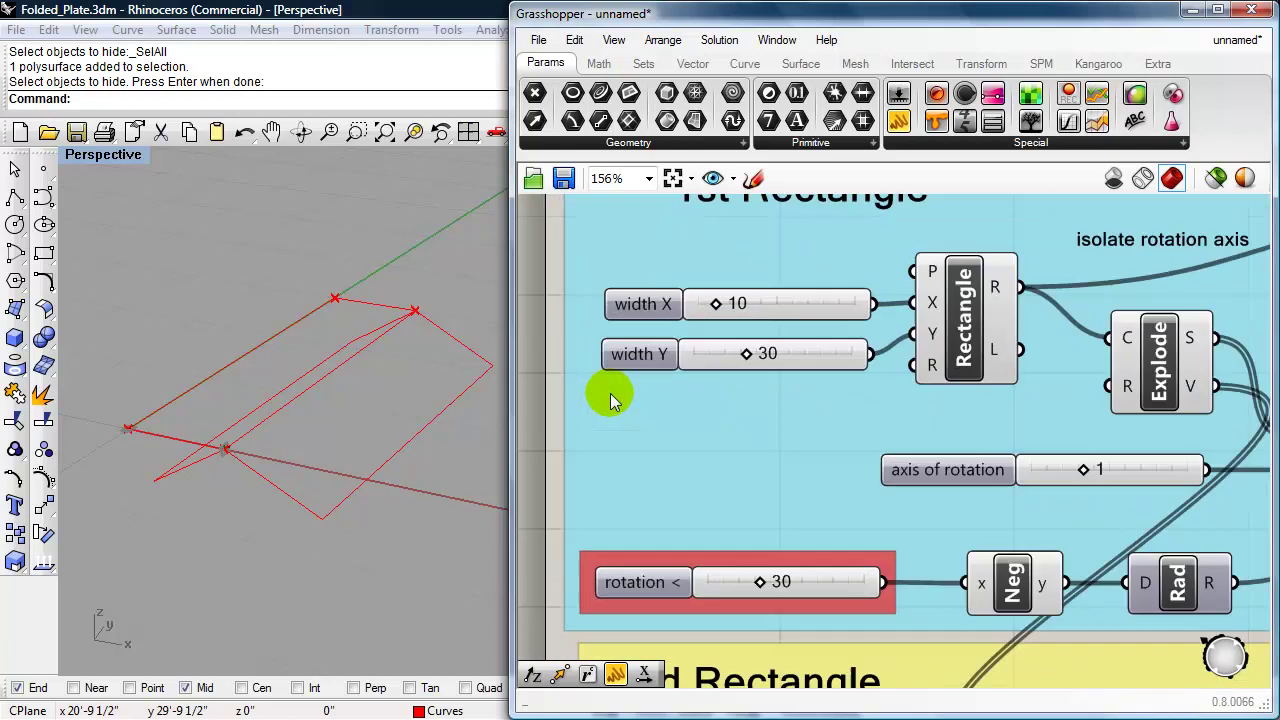
left_click(782, 356)
left_click_drag(871, 354, 1068, 533)
scroll(757, 414, "down", 5)
scroll(1050, 495, "up", 3)
scroll(1057, 520, "up", 1)
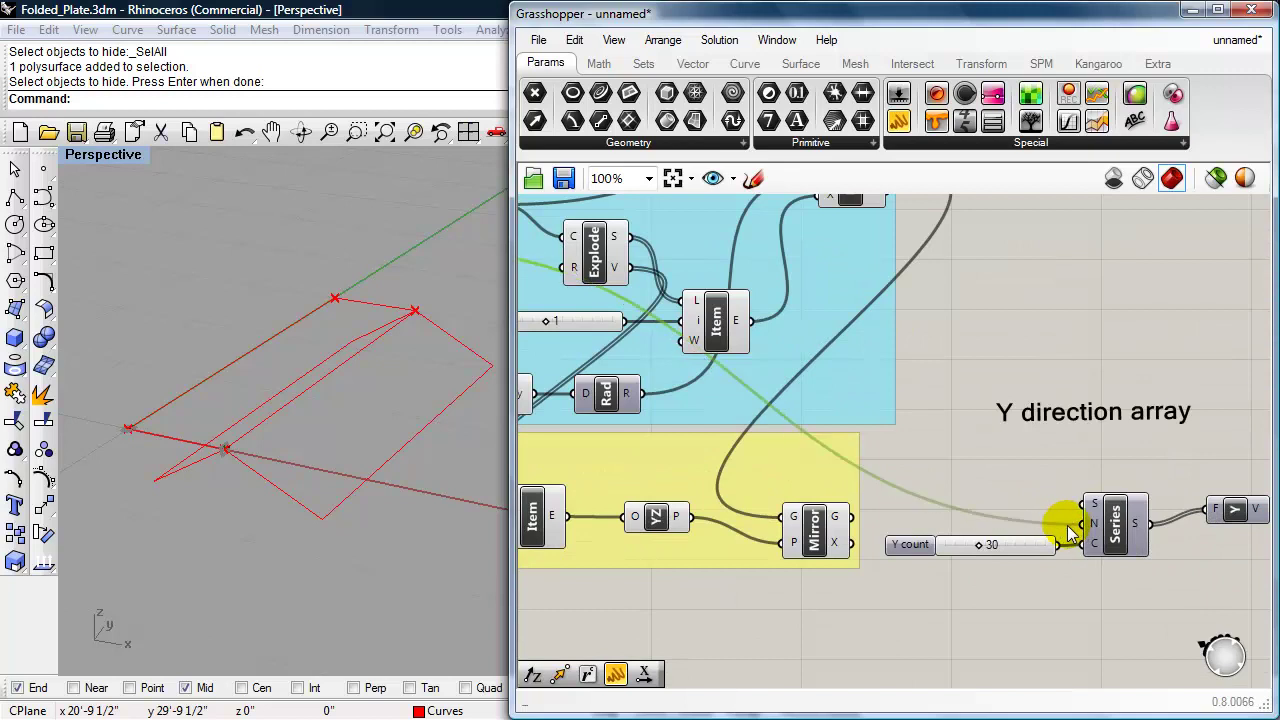
right_click_drag(967, 612, 766, 600)
- Wire the geometry outputs of both Rotate Axis and Mirror into Move's geometry input
scroll(786, 594, "down", 1)
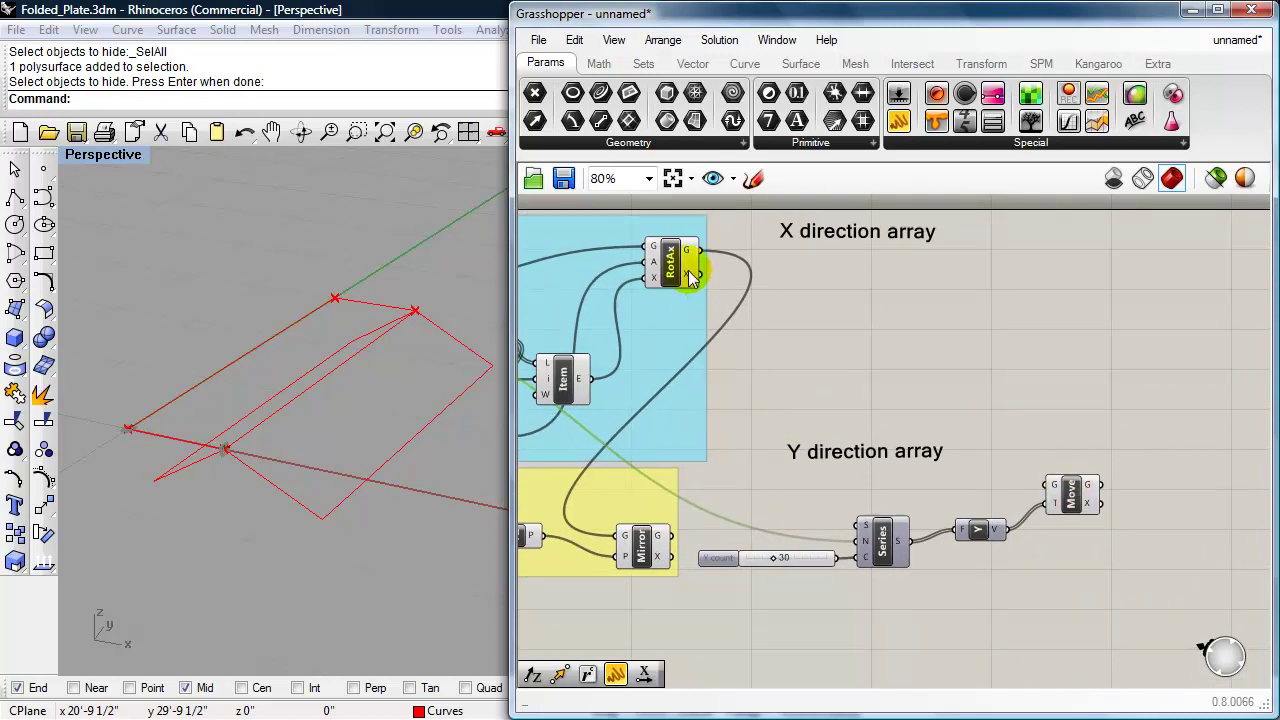
left_click(672, 262)
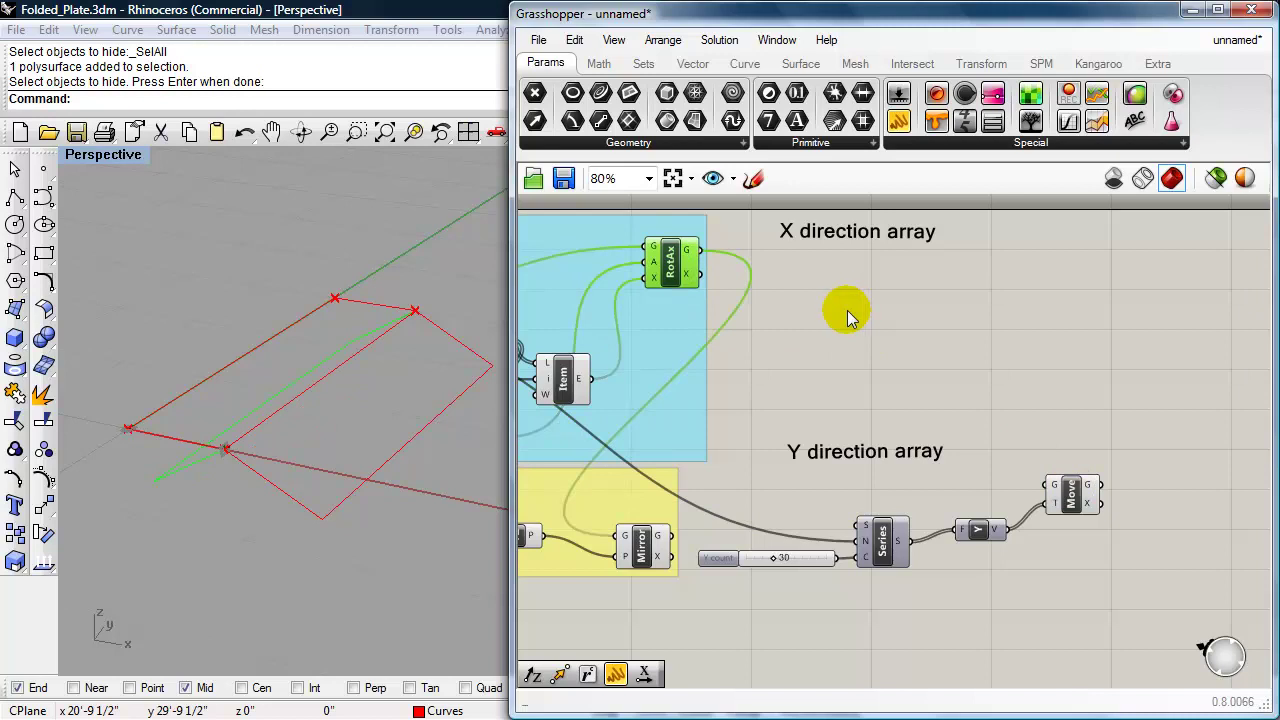
right_click_drag(838, 316, 852, 314)
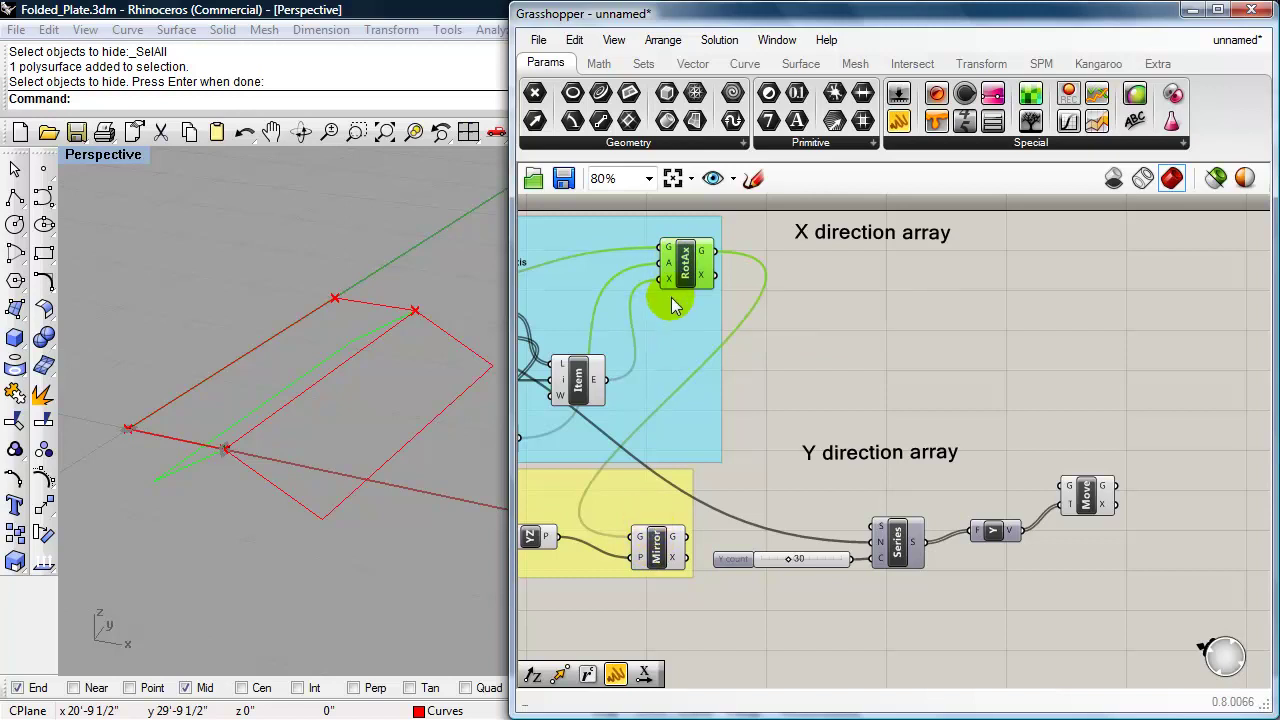
left_click(651, 556)
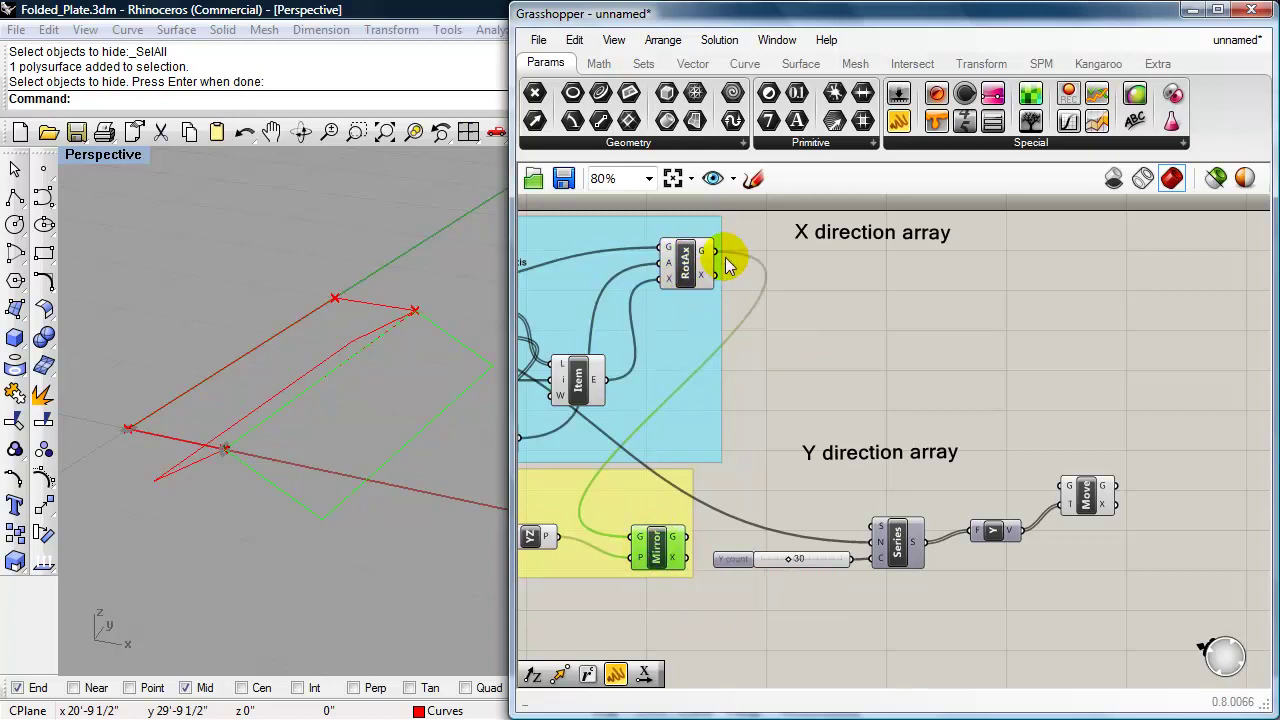
left_click_drag(722, 262, 1058, 487)
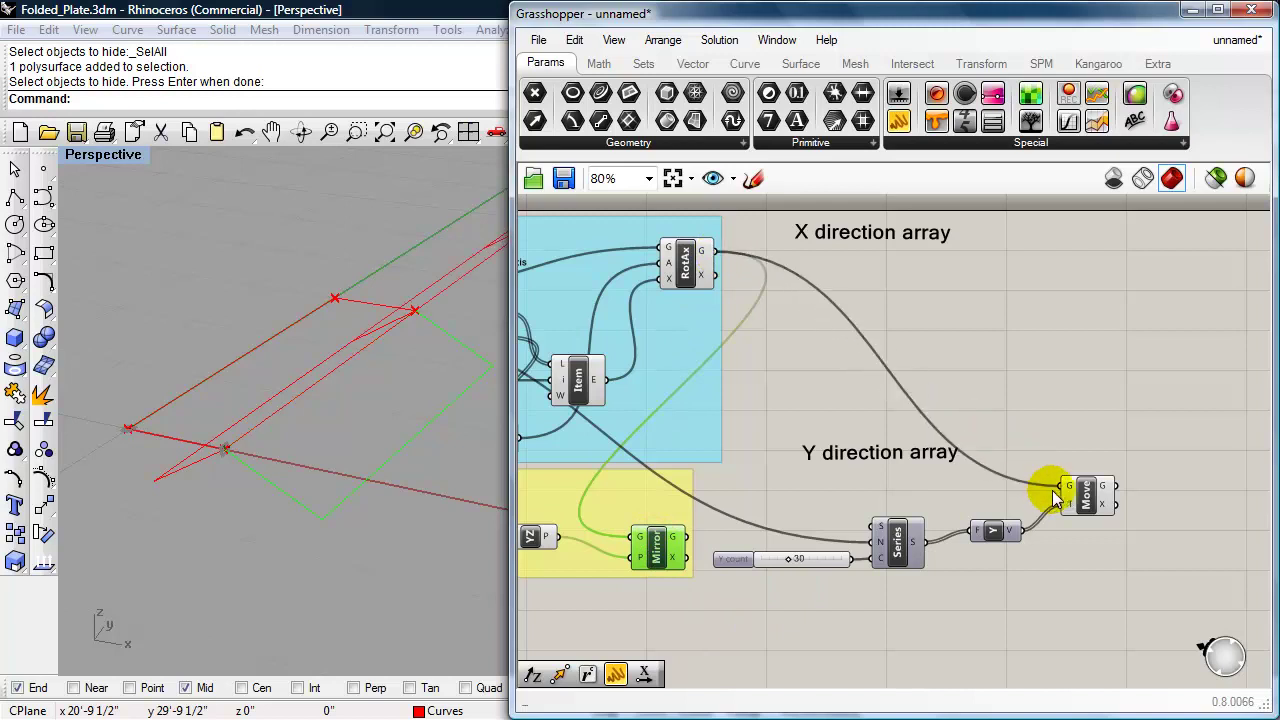
left_click_drag(693, 545, 1010, 512)
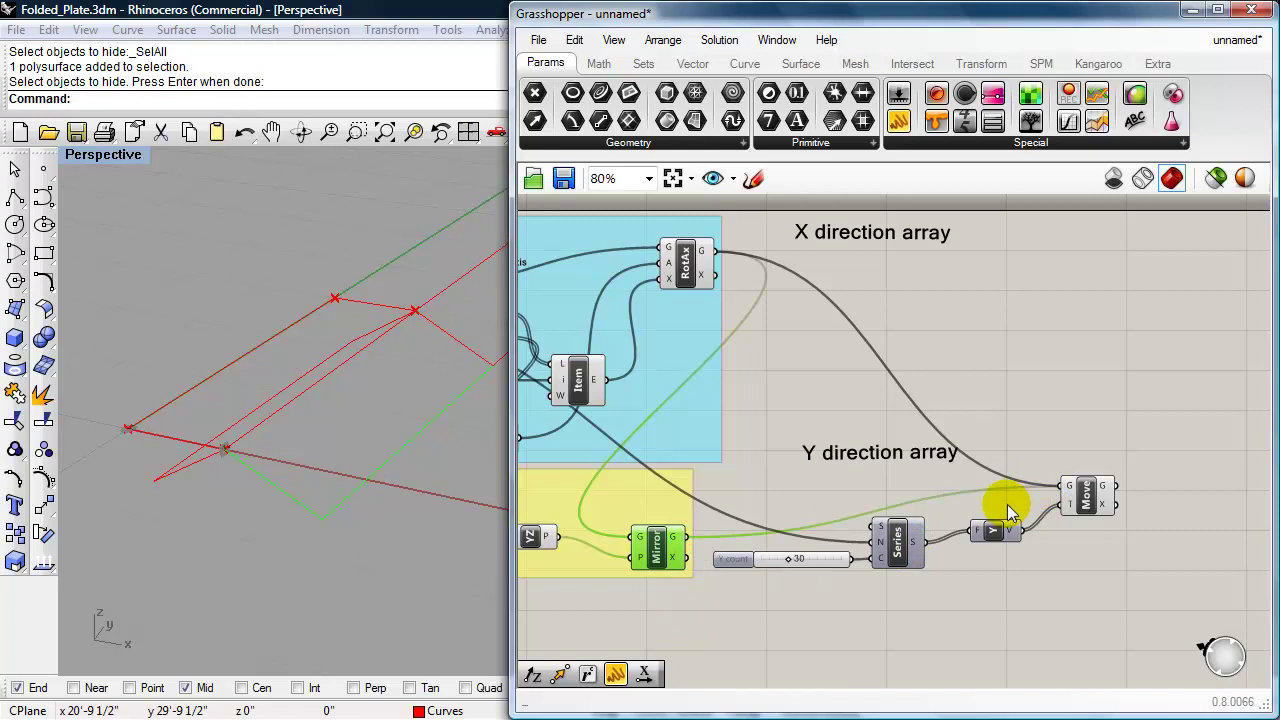
- Set the Y count slider to 4
right_click_drag(294, 534, 227, 527)
mouse_move(788, 558)
left_mouse_down()
mouse_move(766, 551)
mouse_move(785, 565)
left_mouse_up()
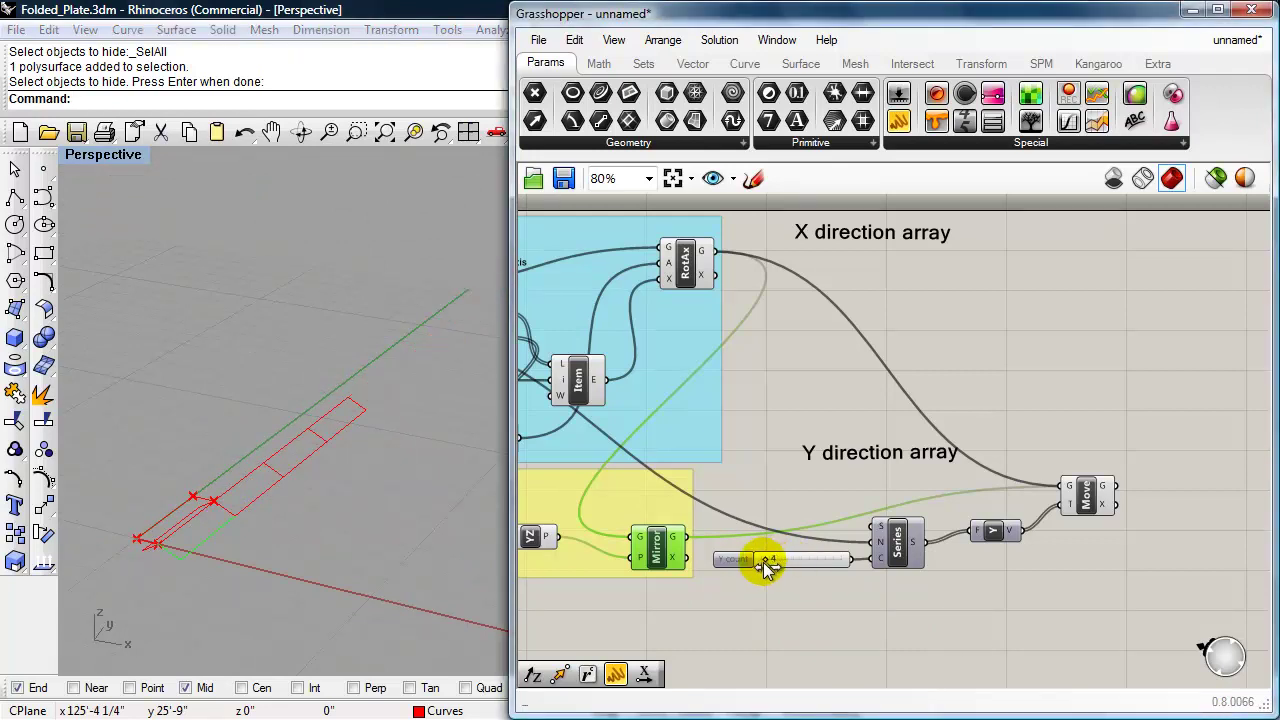
scroll(305, 519, "up", 3)
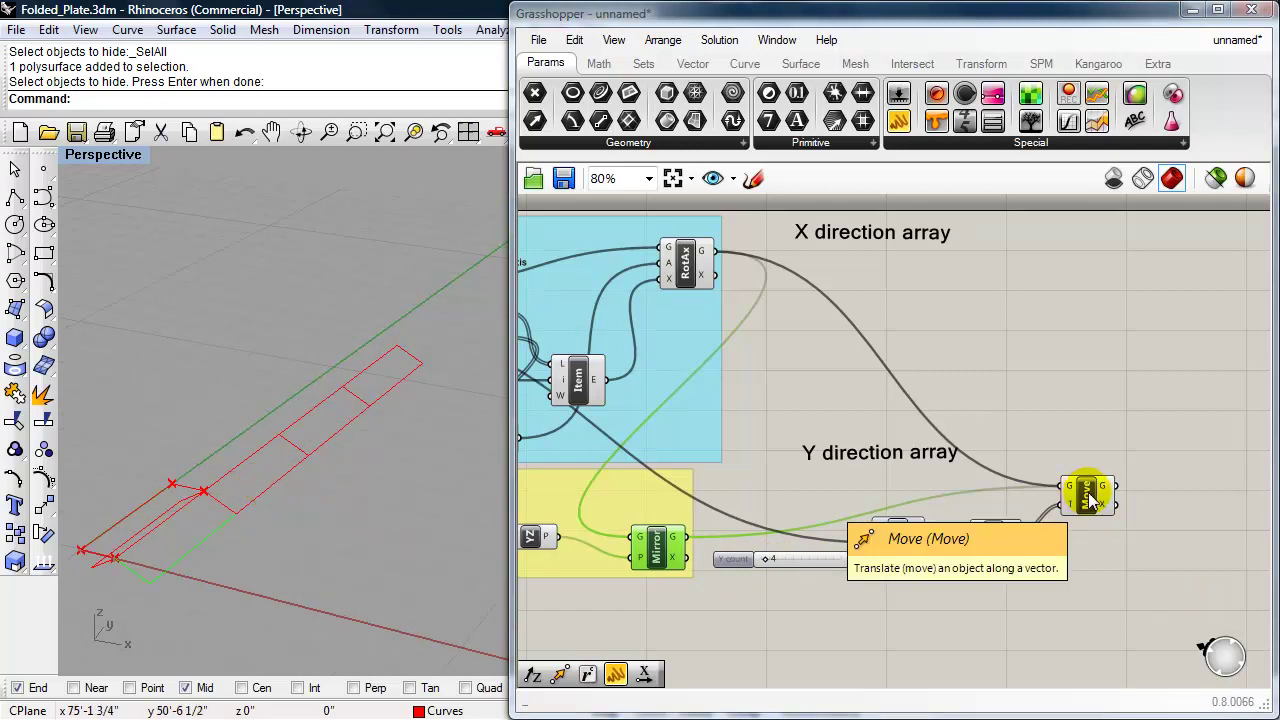
- Switch the Move component's data matching to Cross reference so both rectangles are arrayed along Y
scroll(1092, 518, "up", 2)
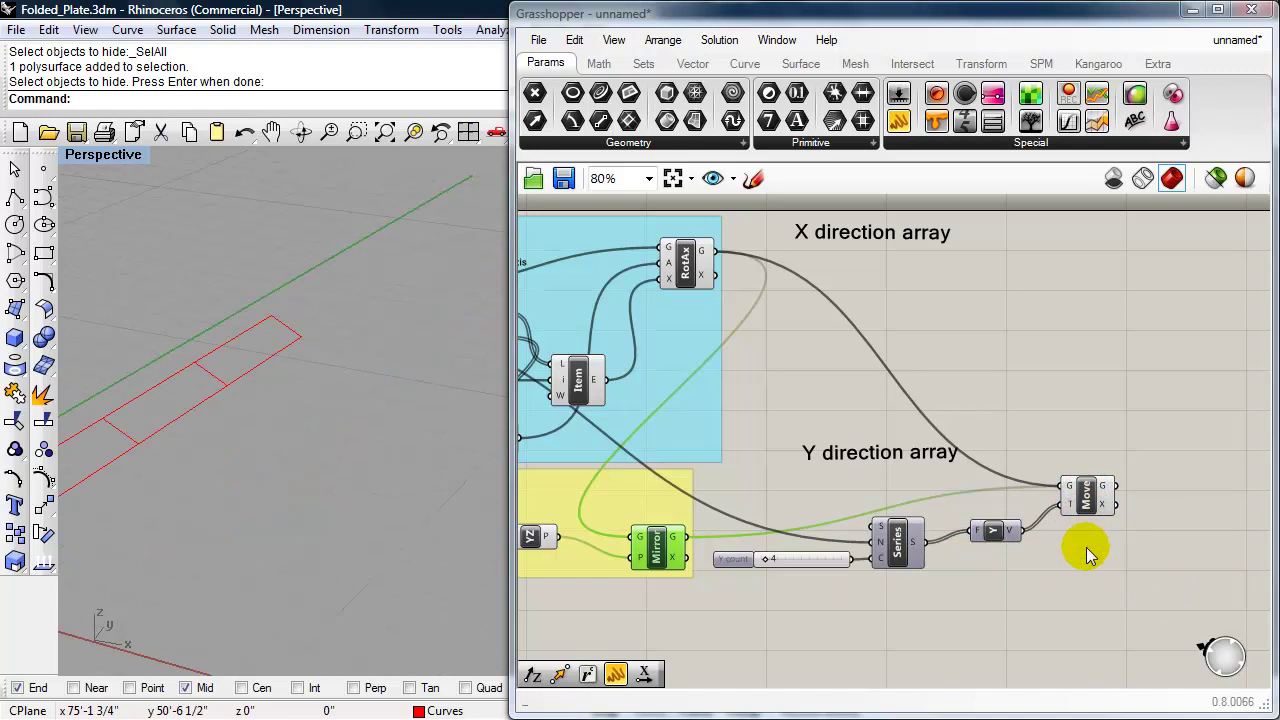
scroll(1084, 530, "up", 2)
right_click(1090, 475)
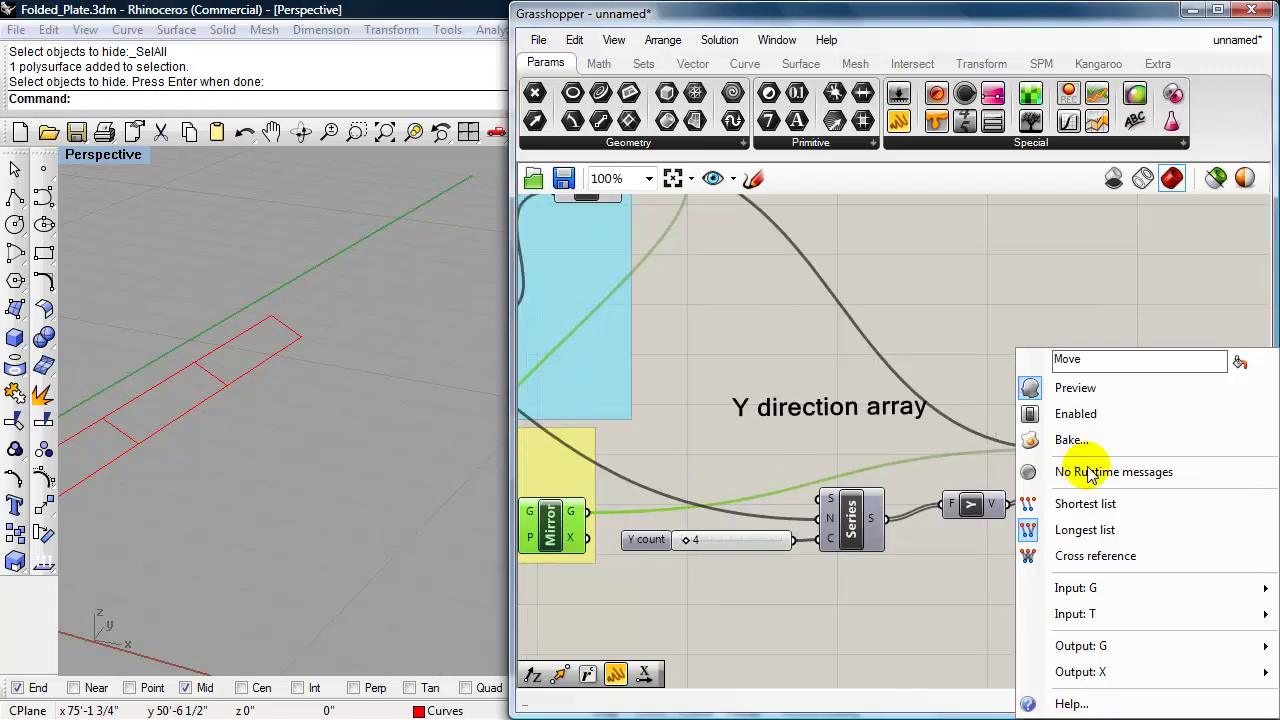
left_click(1085, 560)
right_click_drag(194, 514, 351, 521)
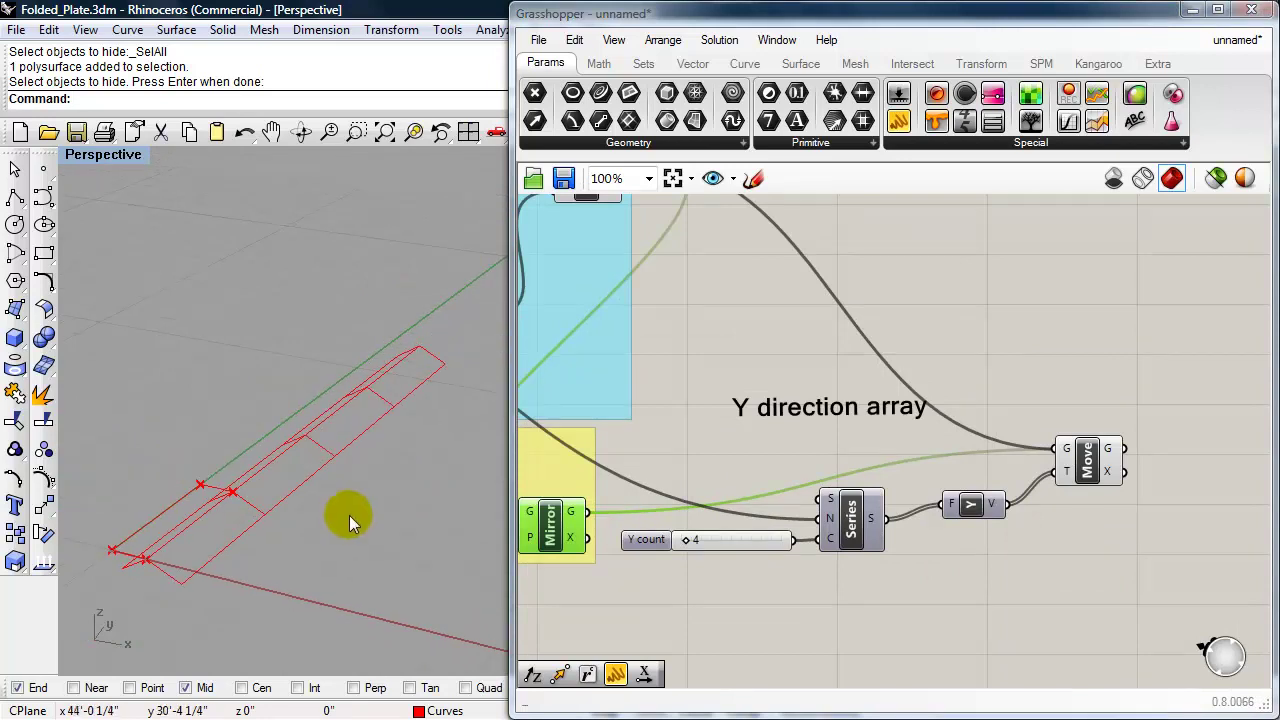
- Set the Y count slider to 3
left_click(685, 540)
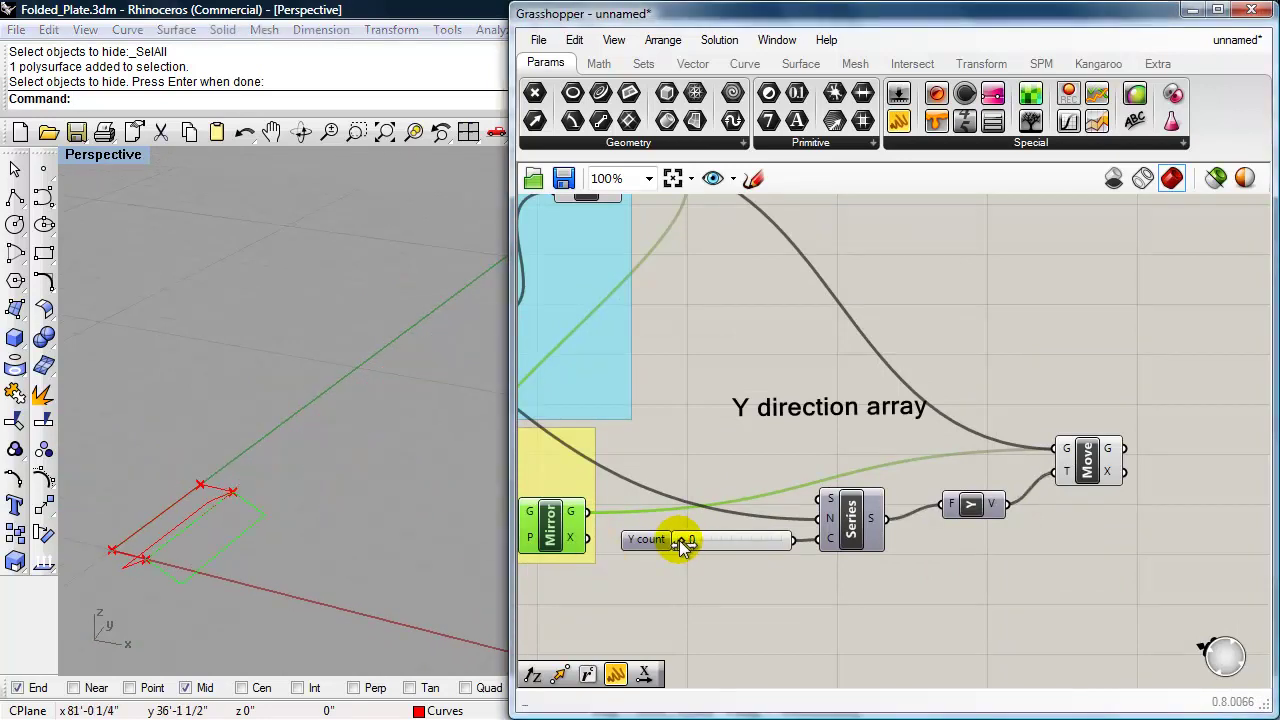
left_click_drag(687, 540, 684, 541)
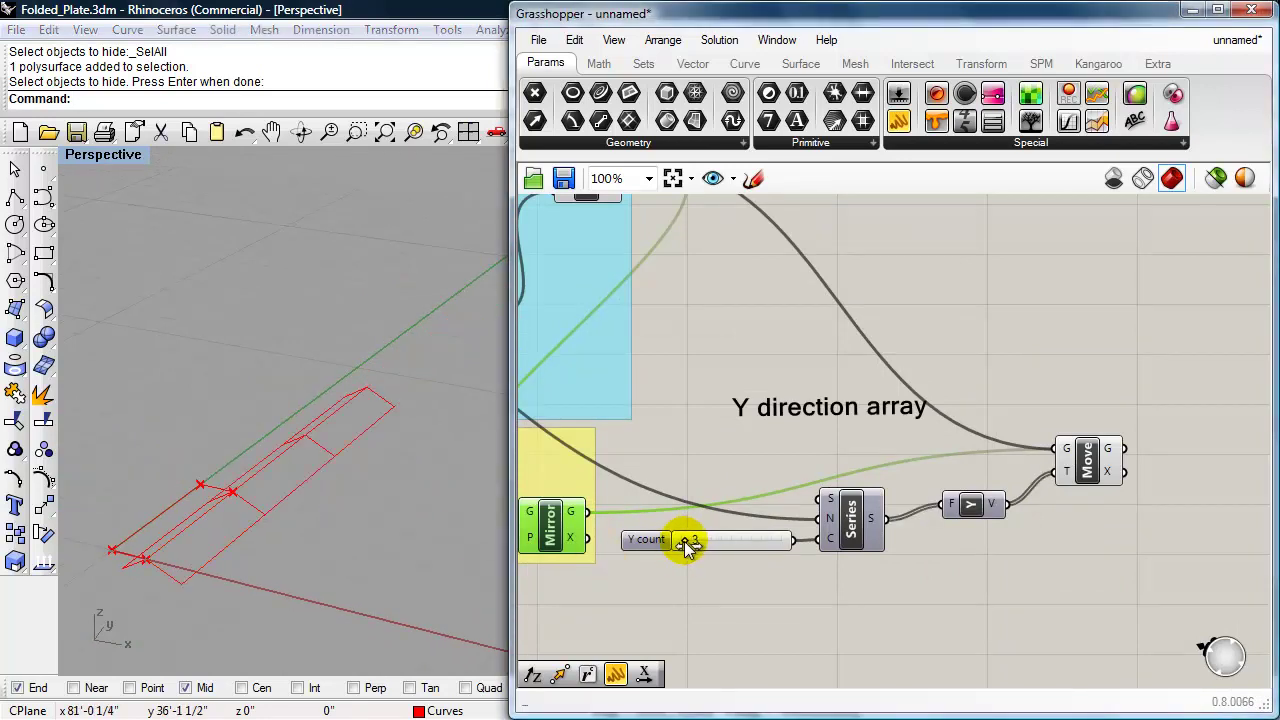
- Examine the 1st Rectangle's width Y slider alongside the plates arrayed along Y in the Rhino viewport
scroll(689, 570, "down", 2)
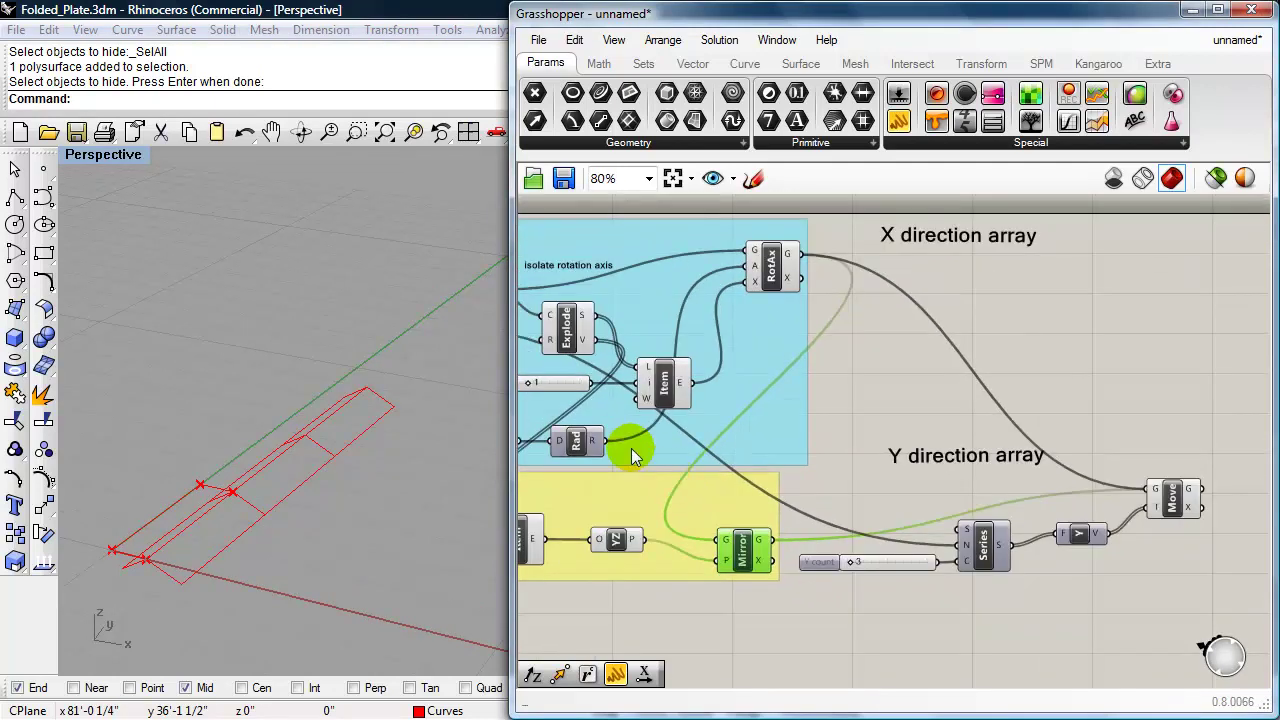
right_click_drag(666, 470, 956, 448)
scroll(635, 460, "up", 4)
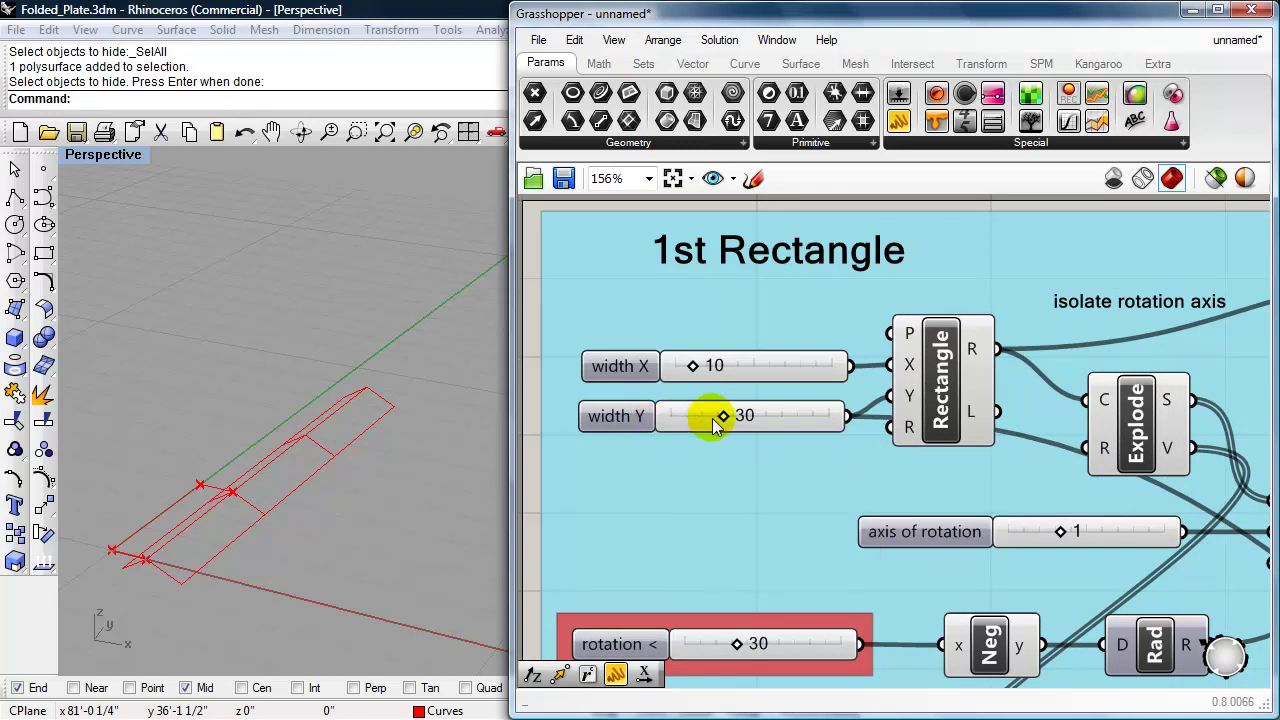
mouse_move(725, 420)
left_mouse_down()
mouse_move(697, 428)
mouse_move(736, 428)
mouse_move(713, 430)
mouse_move(724, 420)
left_mouse_up()
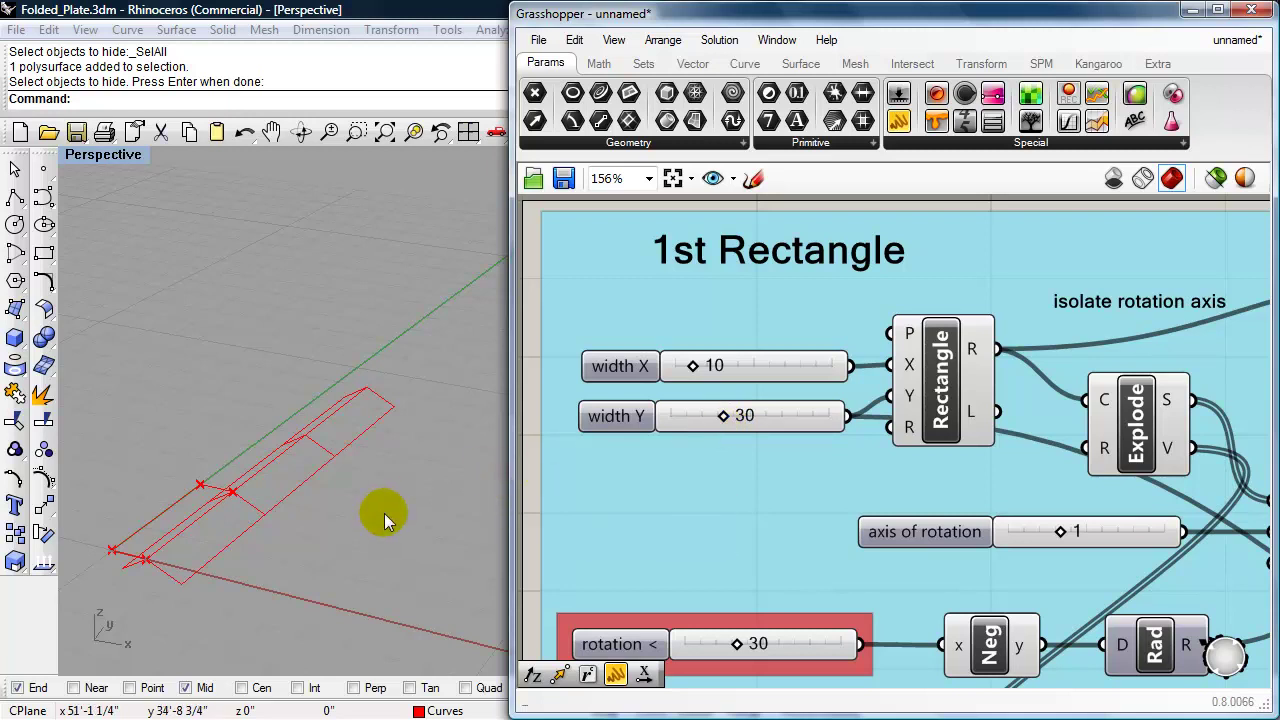
right_click_drag(303, 532, 345, 494, "shift")
scroll(266, 505, "up", 3)
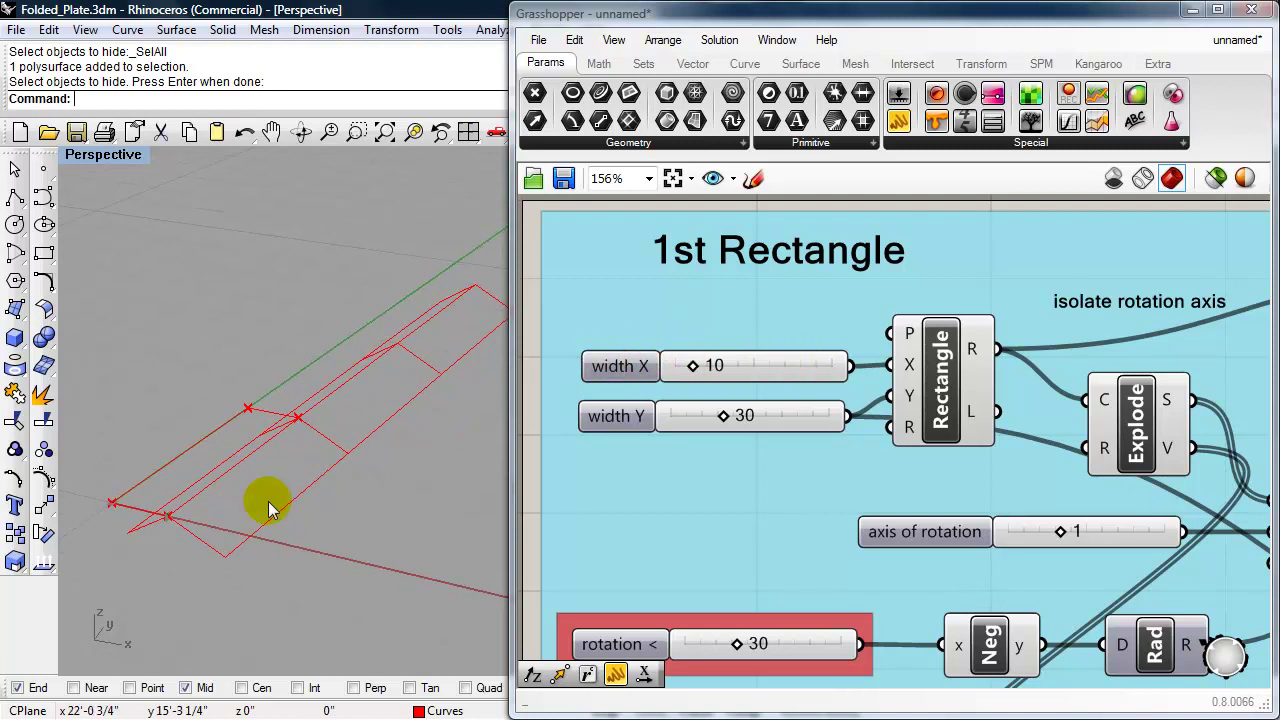
scroll(154, 538, "up", 2)
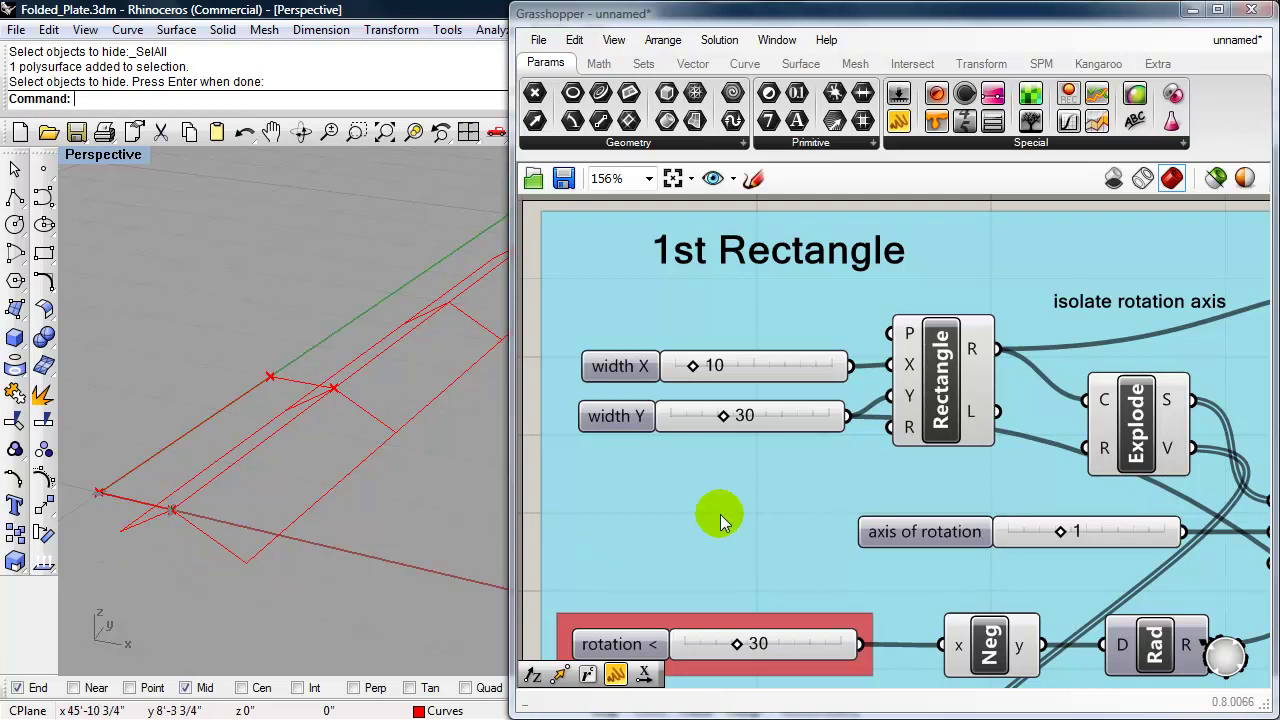
- Group the Y direction array note with its Y count slider, Series, Unit Y and Move components
left_click(770, 512)
scroll(763, 509, "down", 2)
scroll(719, 478, "down", 3)
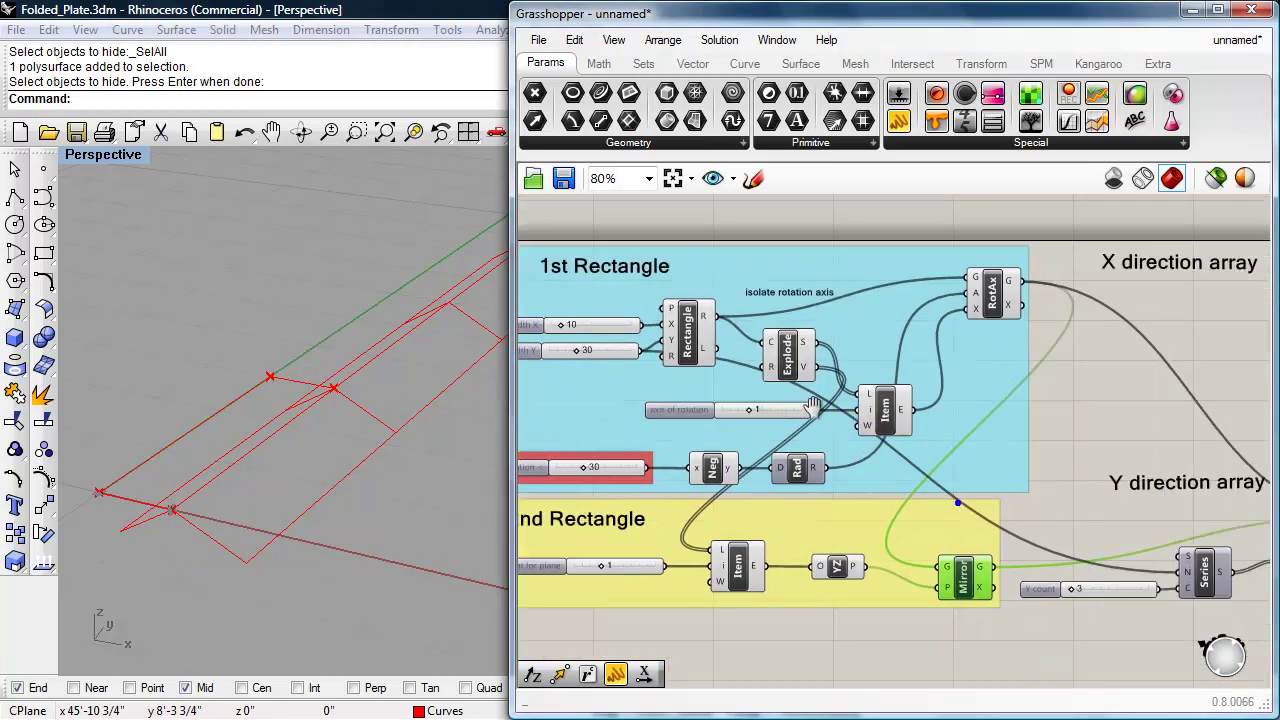
right_click_drag(920, 425, 718, 433)
right_click_drag(866, 508, 824, 504)
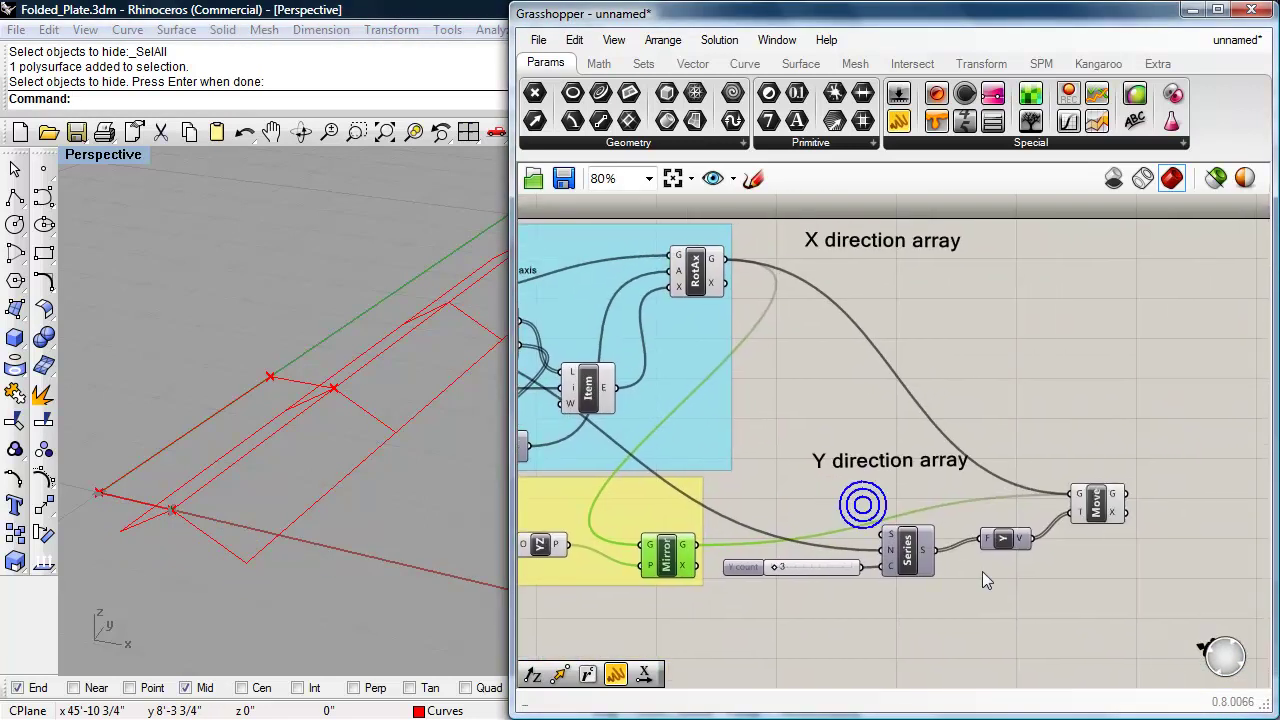
left_click_drag(1116, 593, 780, 450)
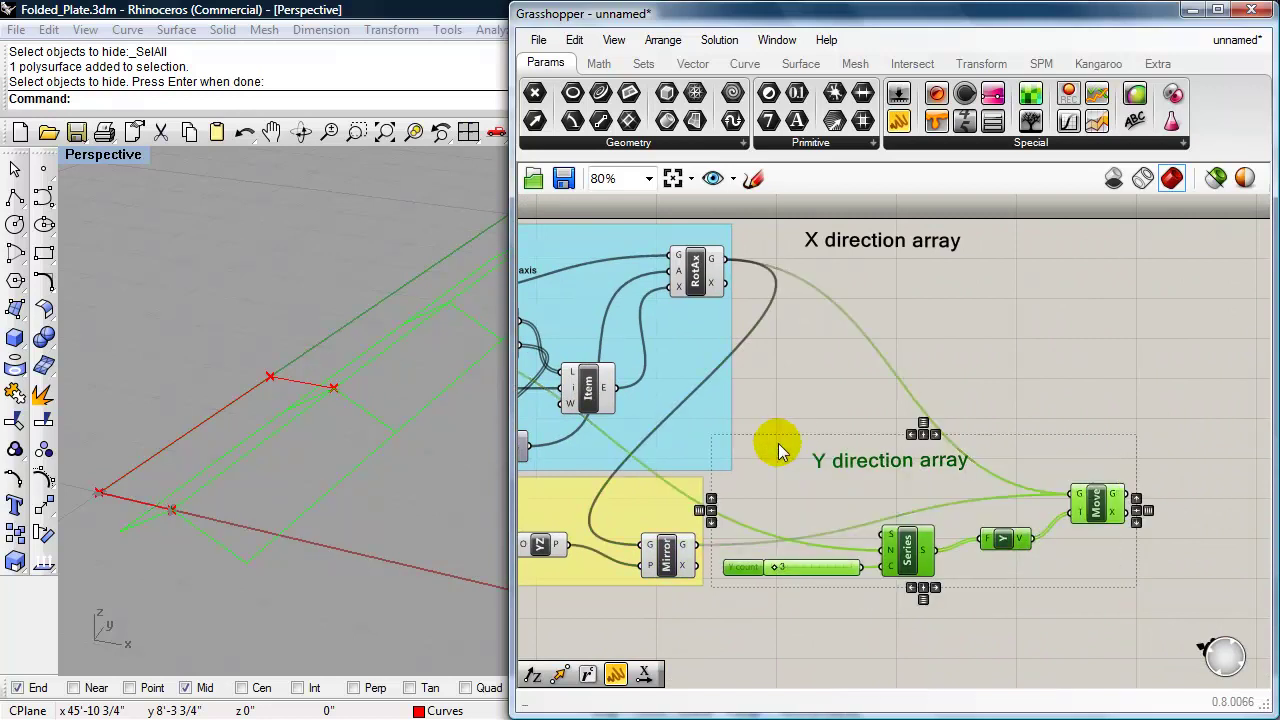
key("ctrl+g")
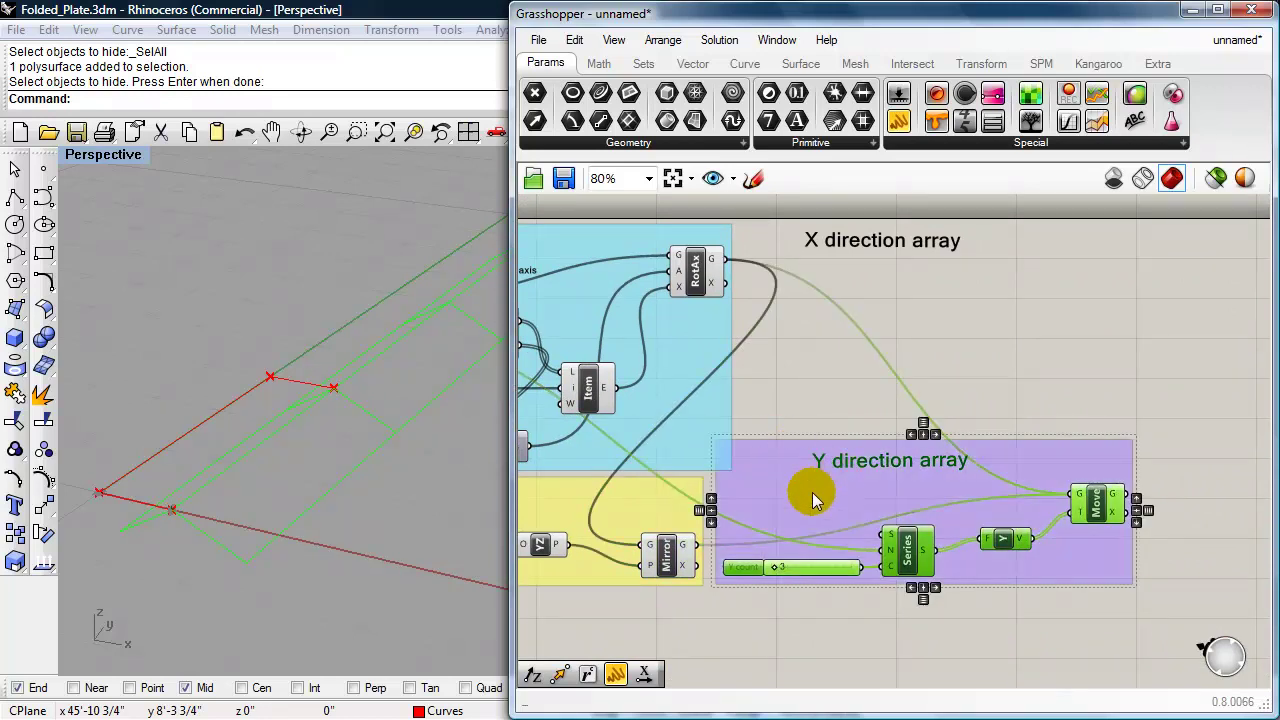
- Colour the Y direction array group red with R 255, G 68, B 58 and move it lower on the canvas
left_click(810, 491)
right_click(819, 494)
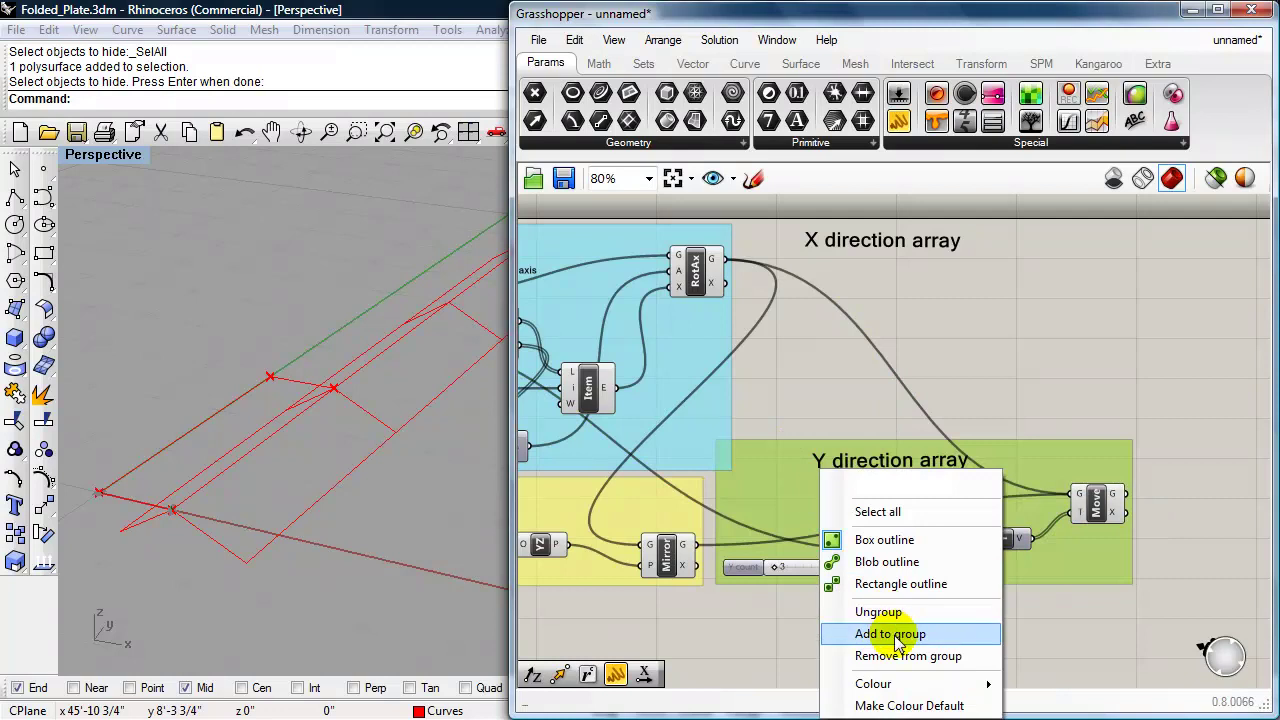
mouse_move(897, 684)
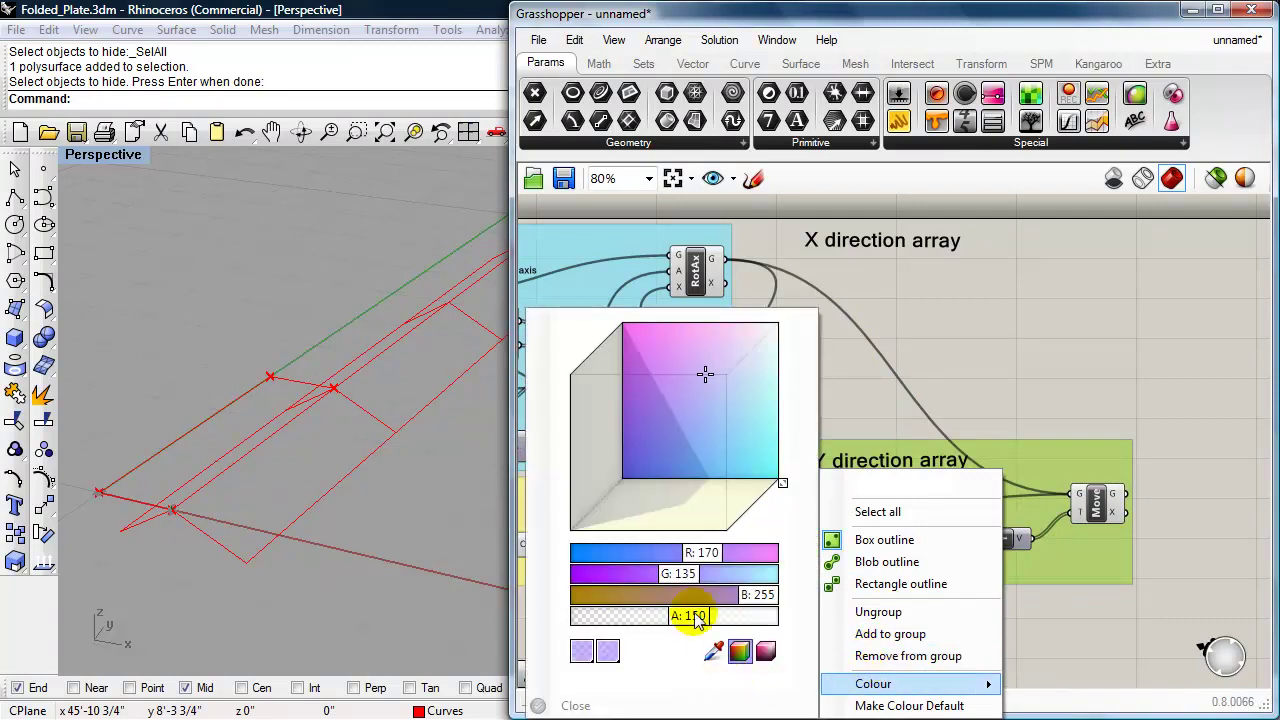
left_click_drag(748, 598, 700, 597)
left_click_drag(708, 551, 766, 557)
left_click_drag(680, 574, 628, 598)
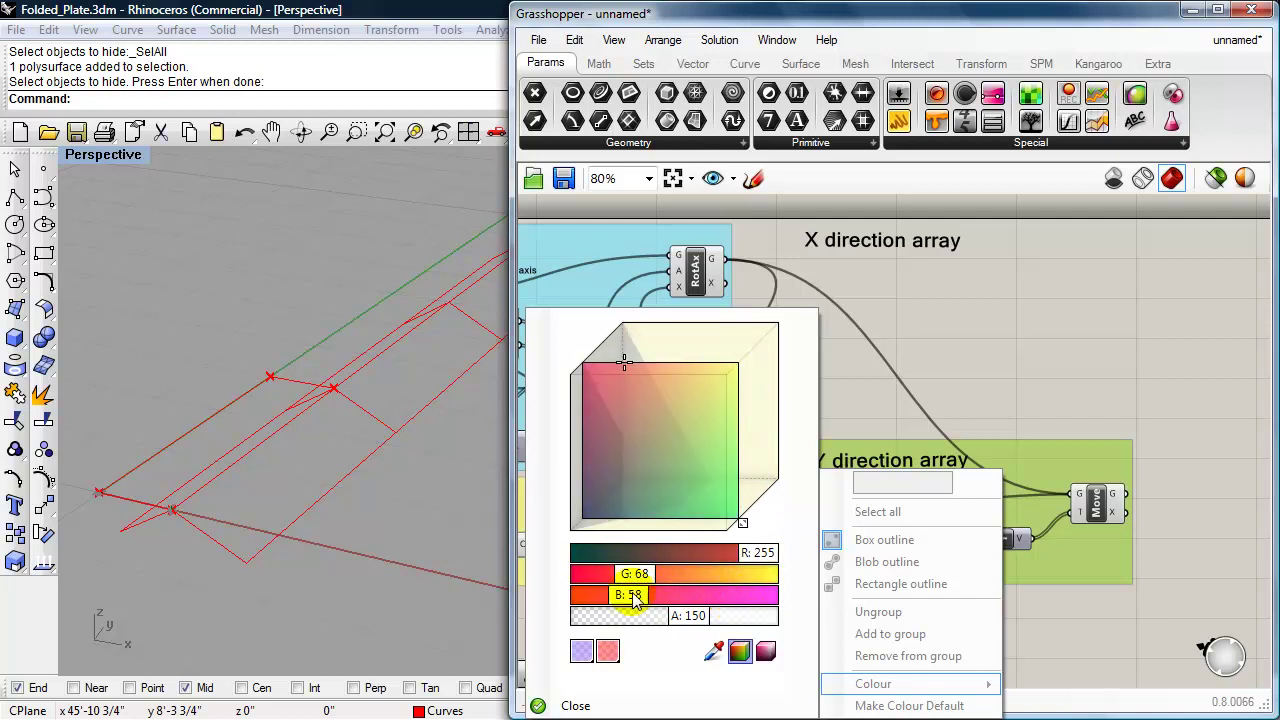
left_click(578, 705)
left_click_drag(991, 571, 1001, 616)
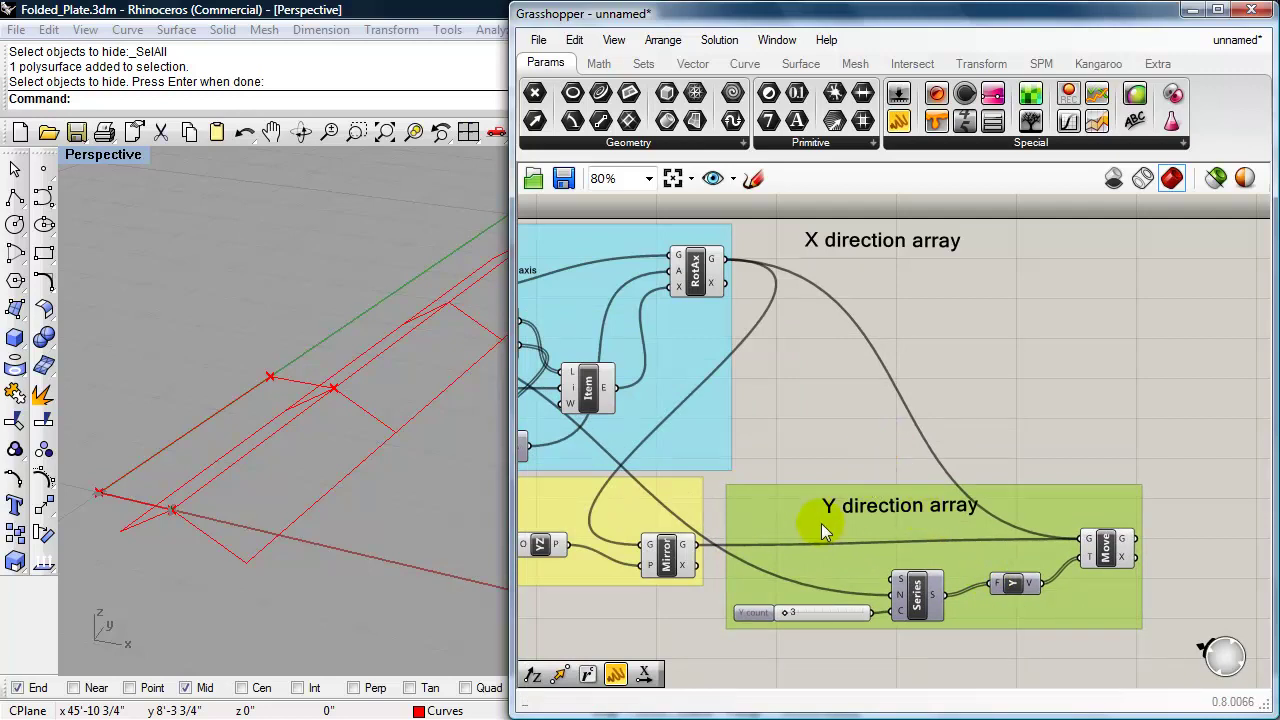
left_click_drag(818, 533, 816, 570)
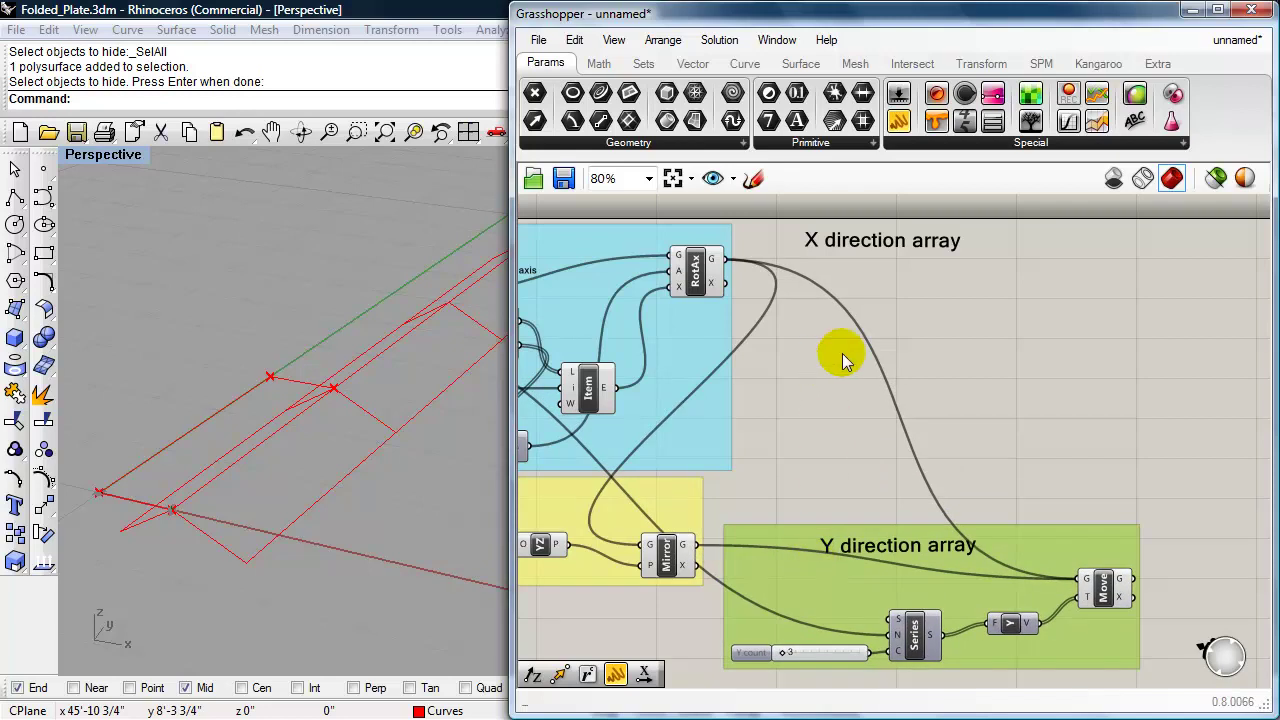
- Add a scribble note reading "solve for X distance" between the X direction array note and the Y direction array group
mouse_move(897, 297)
left_mouse_down()
mouse_move(829, 380)
mouse_move(841, 387)
left_mouse_up()
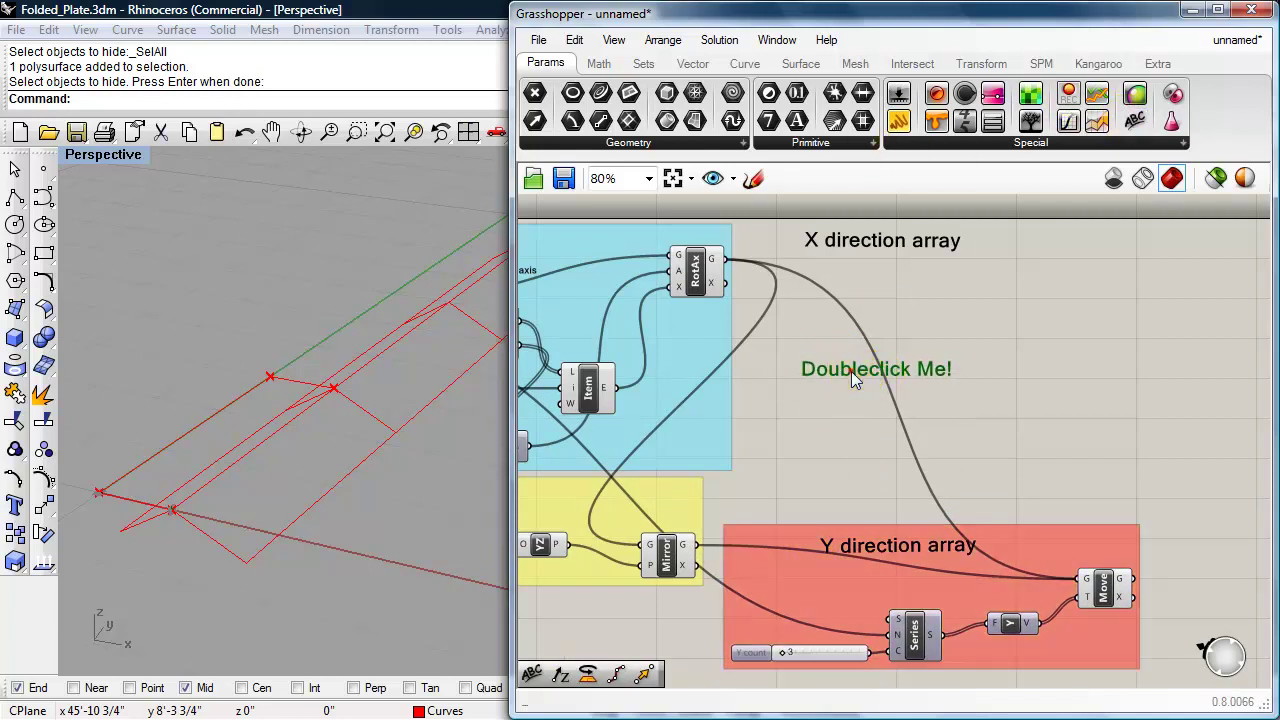
double_click(850, 370)
left_click_drag(862, 279, 722, 283)
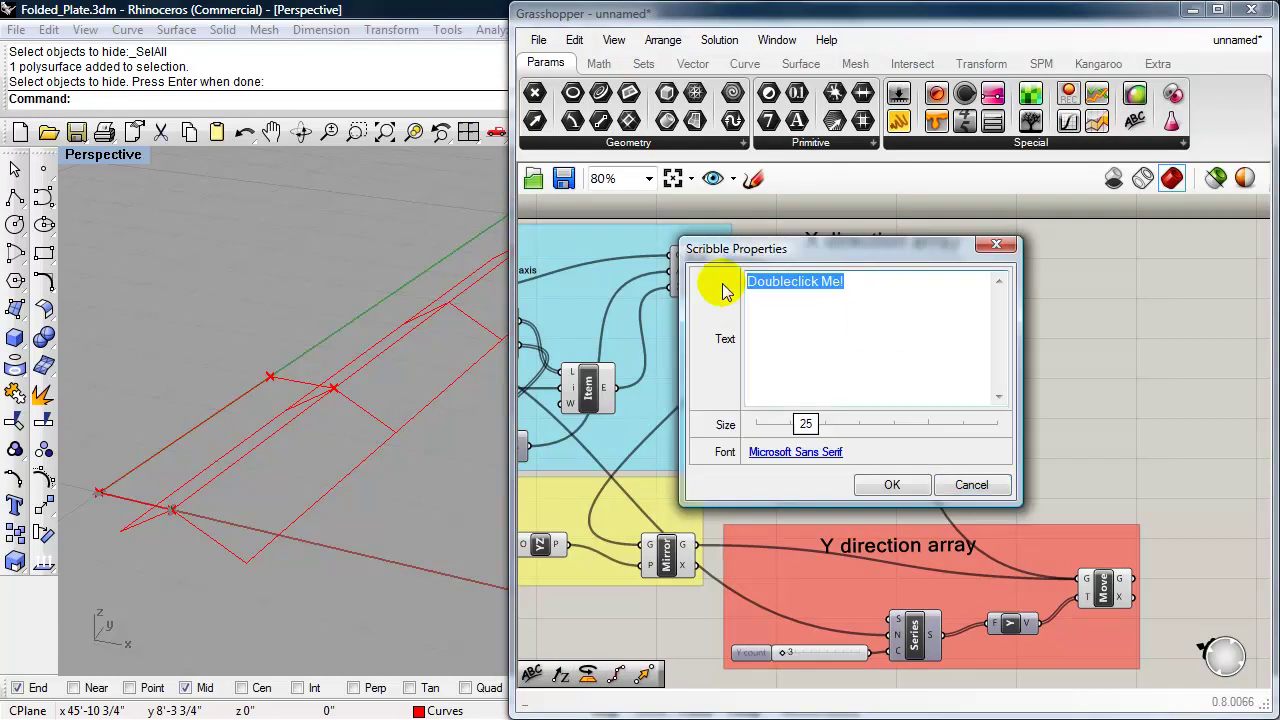
type("solve for X distance")
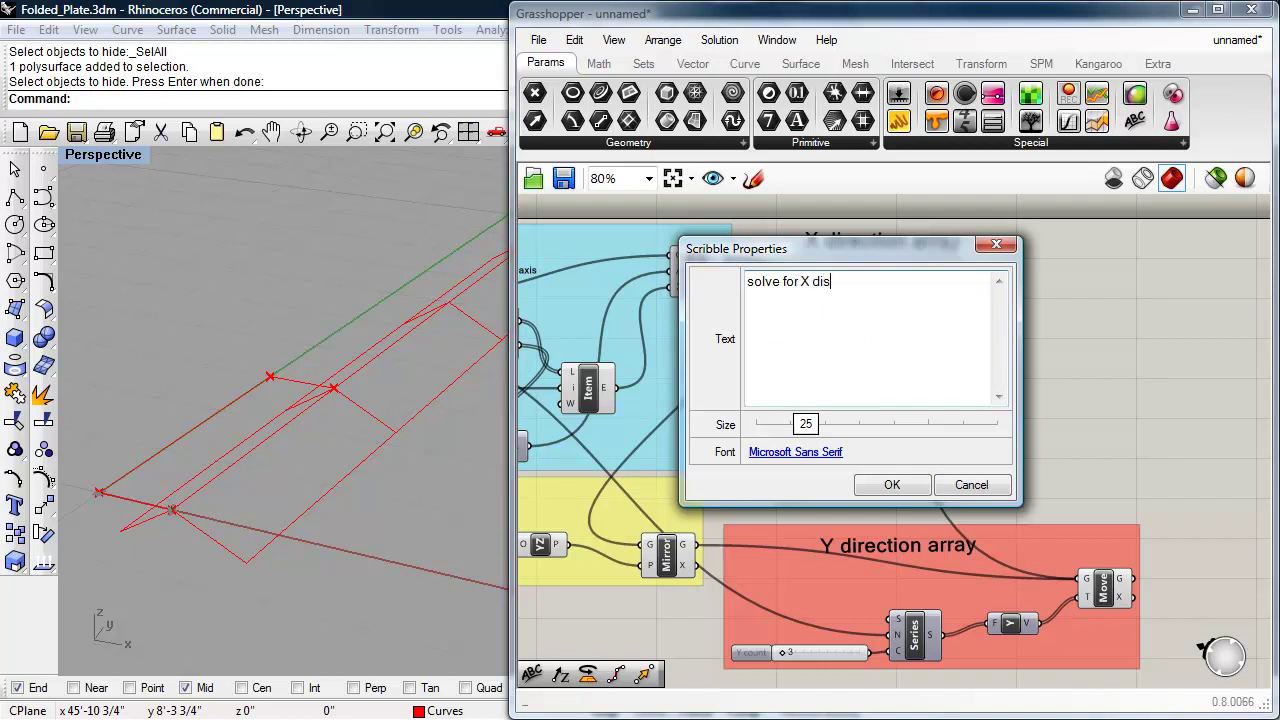
left_click(891, 485)
left_click_drag(901, 370, 914, 373)
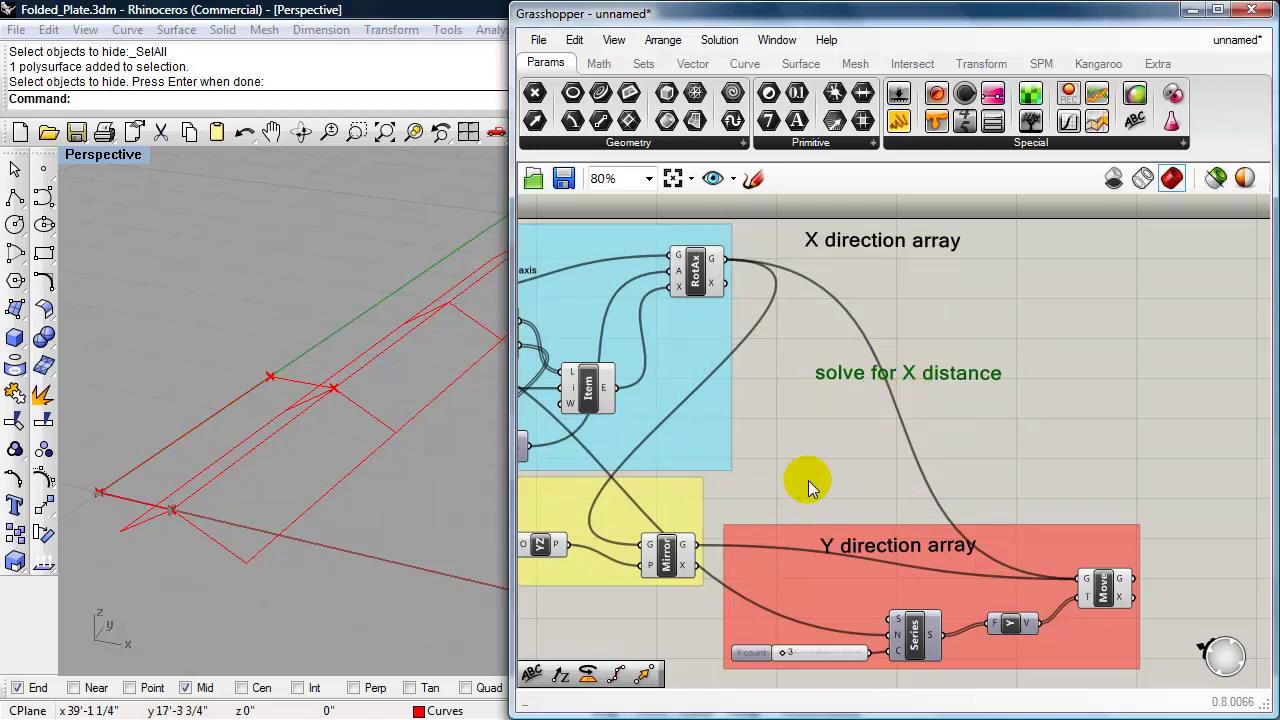
- Add an Explode component under the solve for X distance note and wire Rotate Axis's geometry output into its curve input
double_click(853, 418)
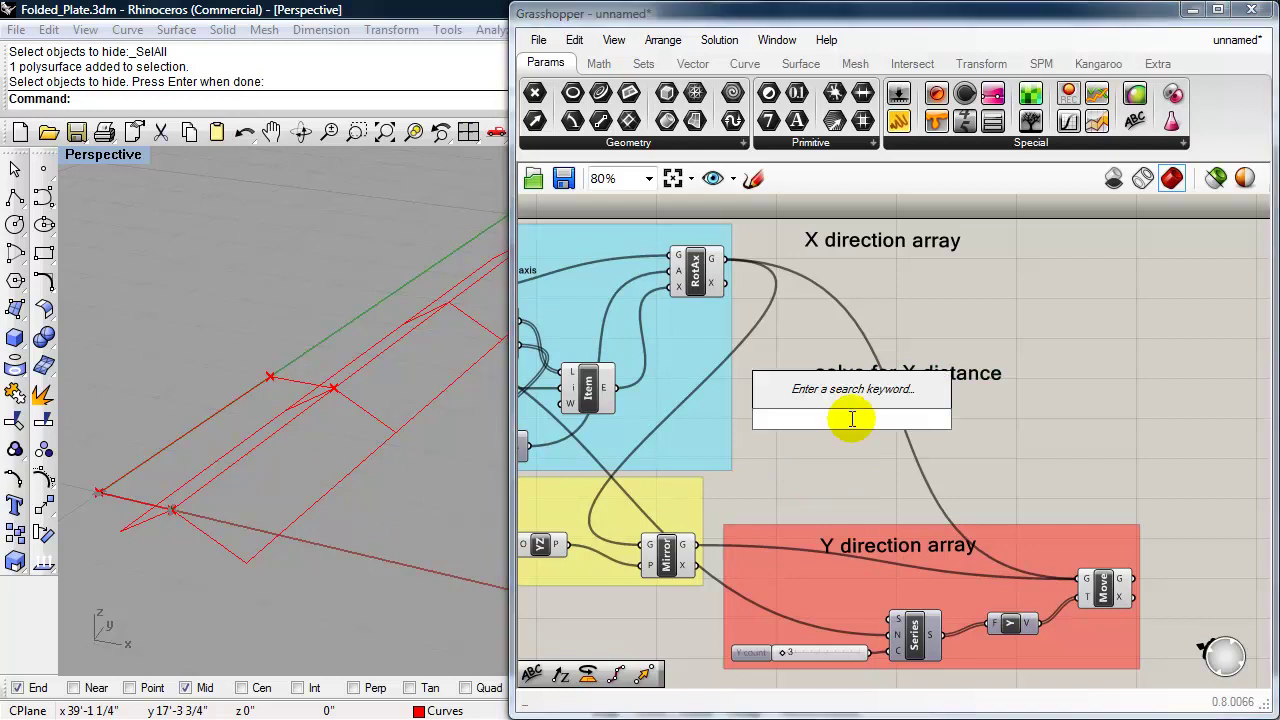
type("explode")
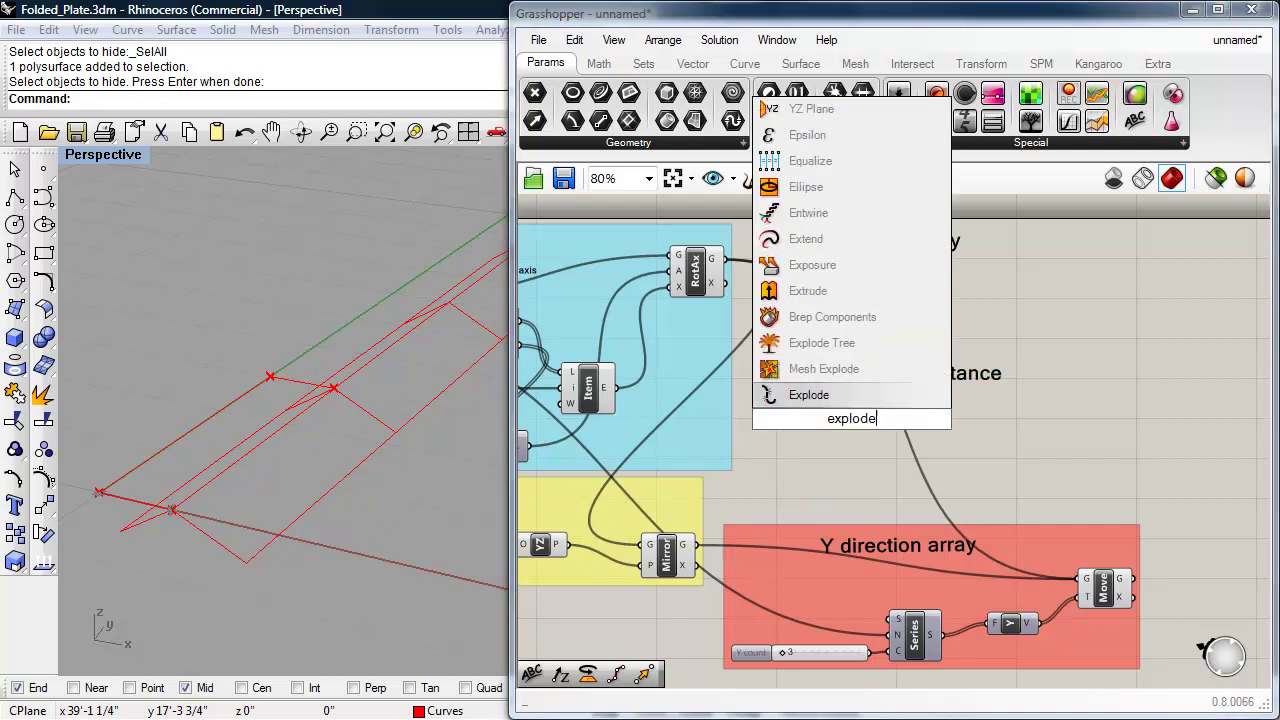
left_click(826, 395)
left_click_drag(858, 432, 866, 447)
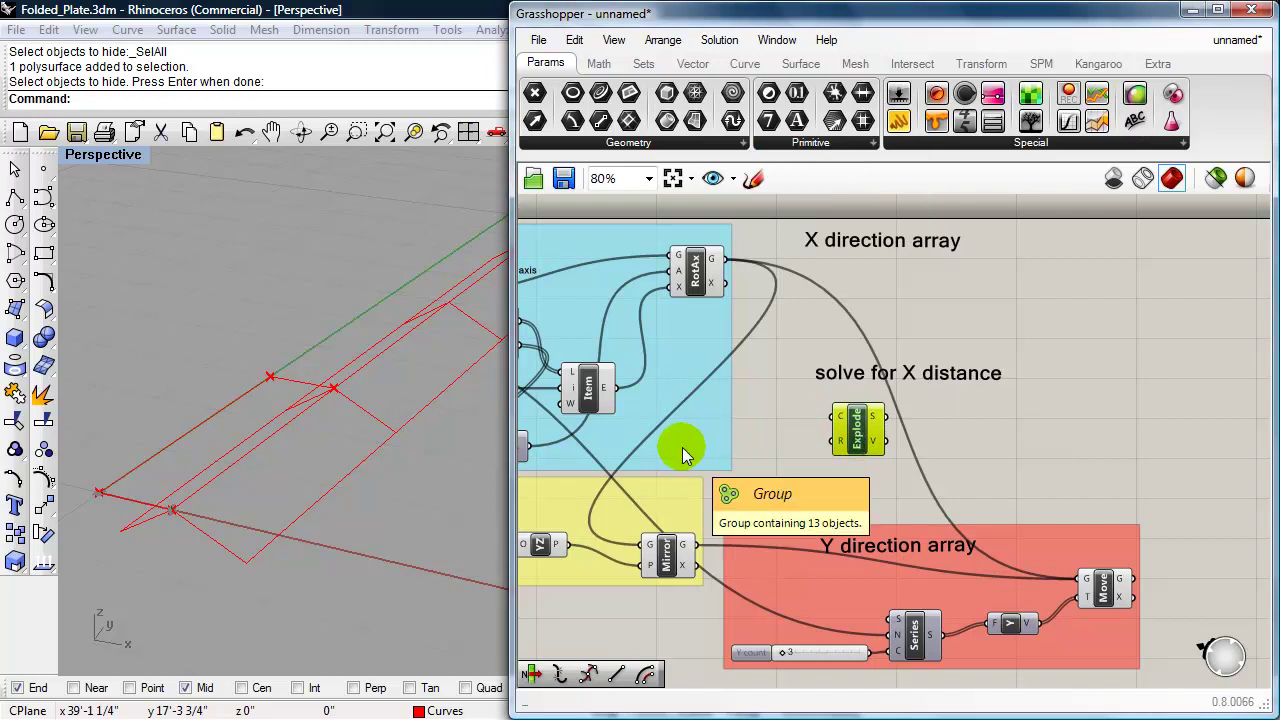
left_click(705, 283)
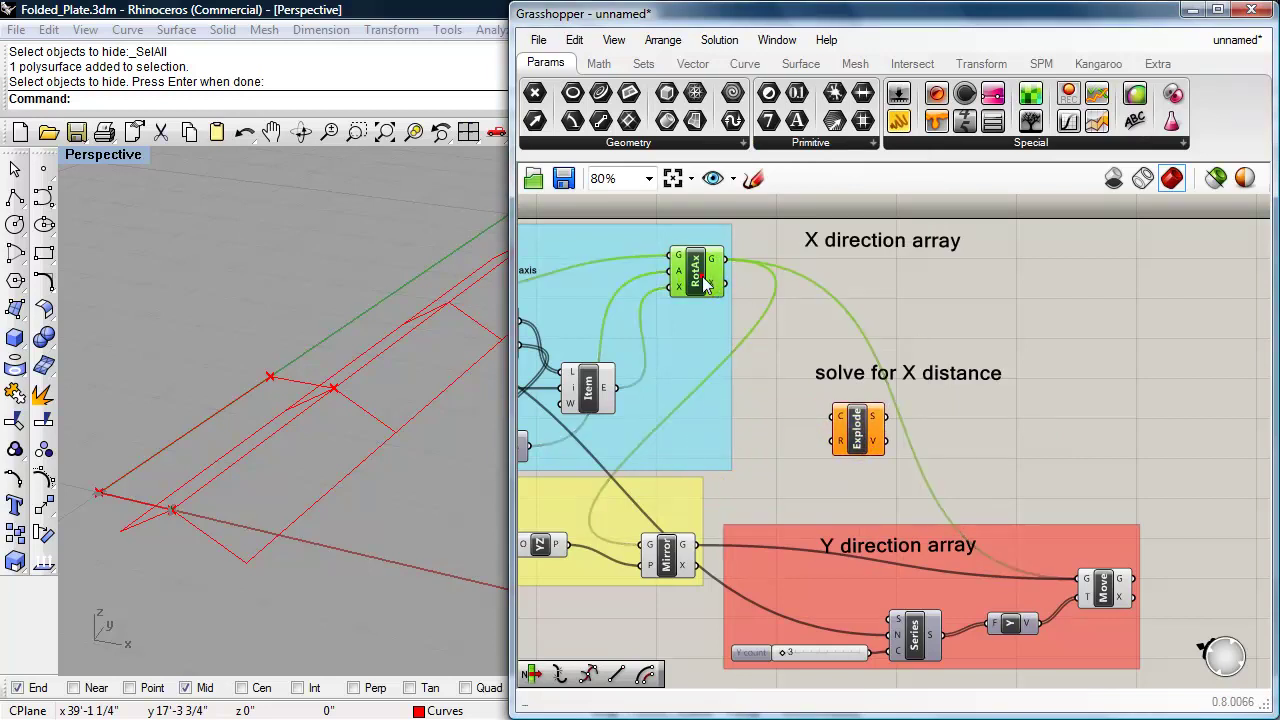
left_click(737, 262)
left_click(733, 262)
left_click_drag(733, 266, 825, 425)
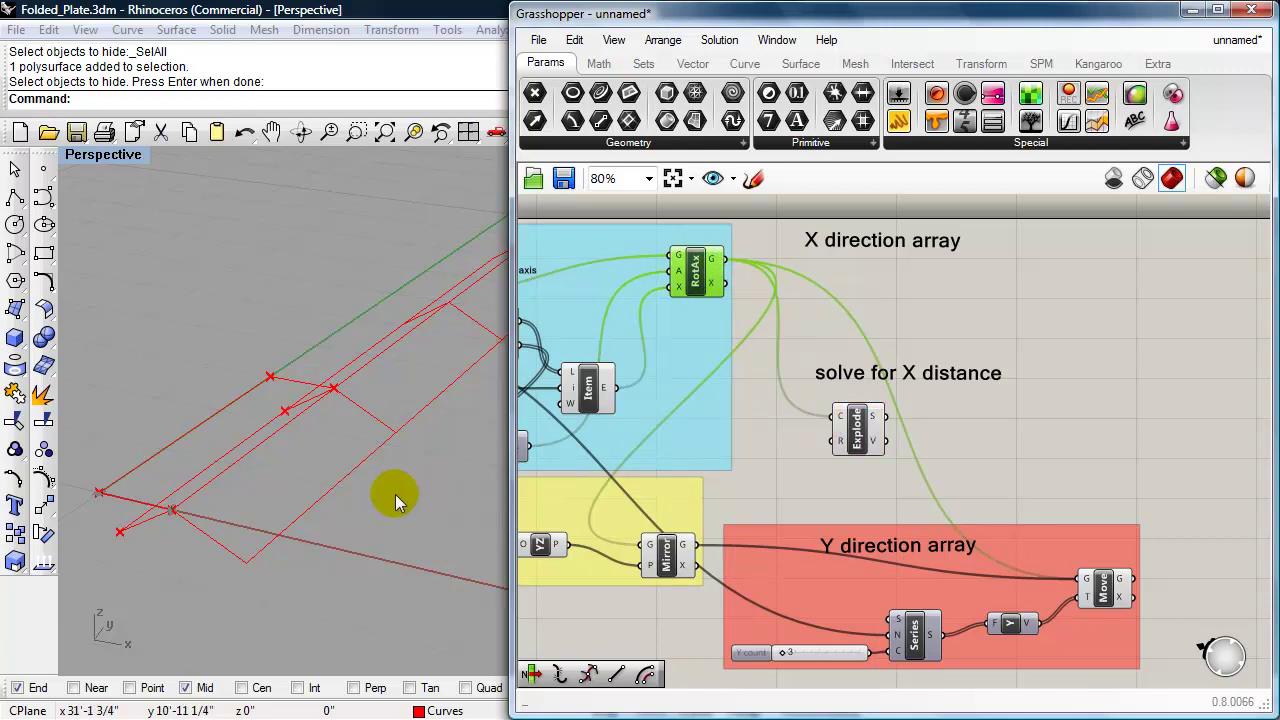
- Duplicate the new Explode component below itself and wire Mirror's geometry output into the copy's curve input
mouse_move(297, 517)
right_mouse_down()
mouse_move(163, 506)
mouse_move(191, 500)
mouse_move(177, 506)
right_mouse_up()
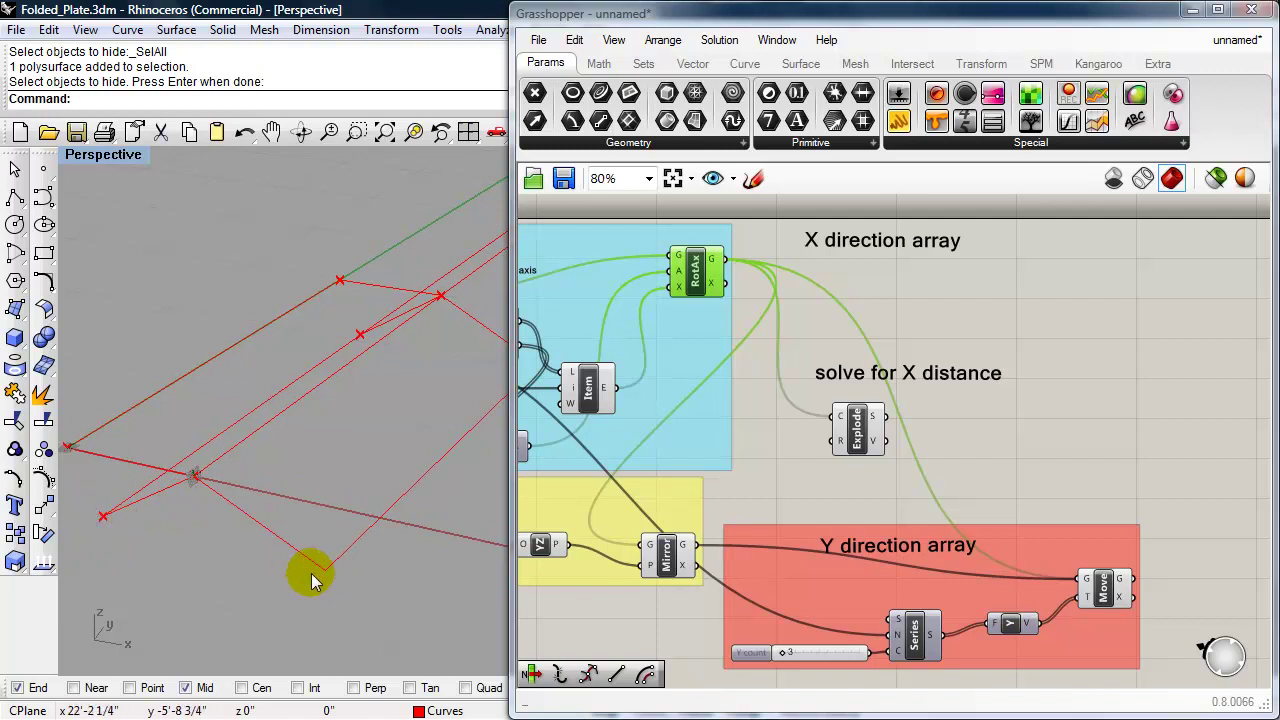
left_click_drag(857, 426, 853, 418)
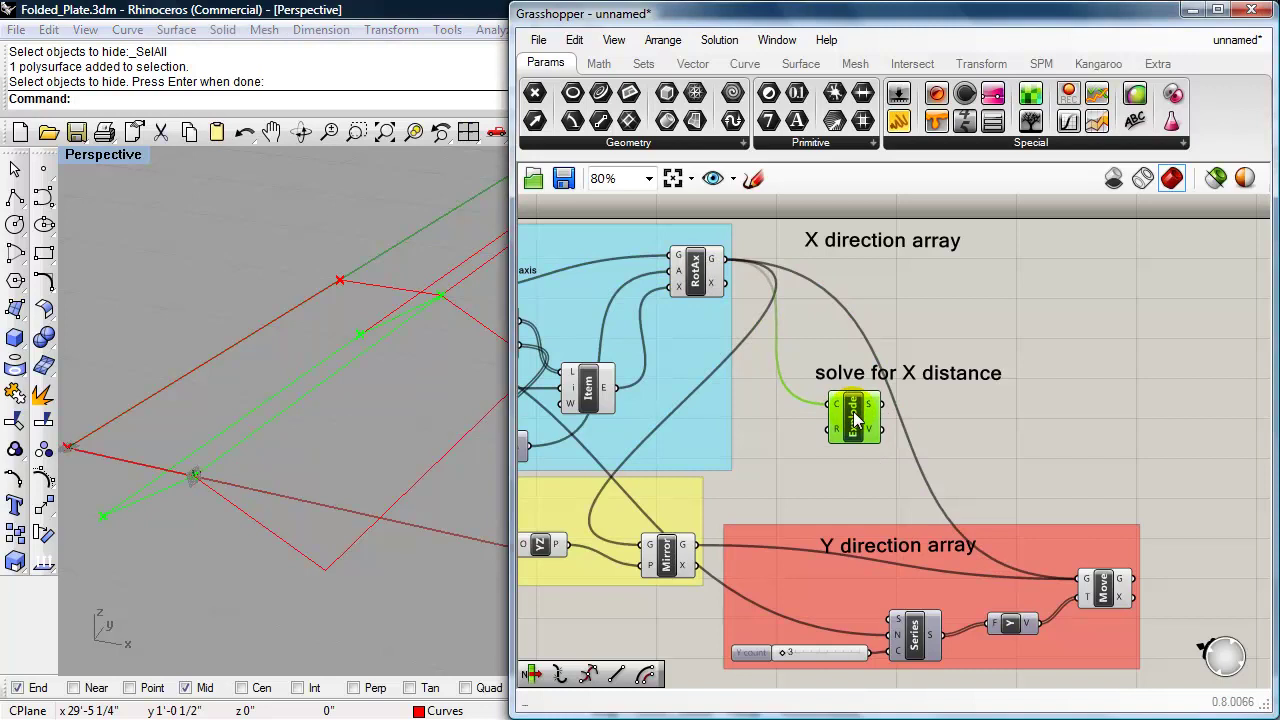
left_click_drag(853, 418, 856, 481, "alt")
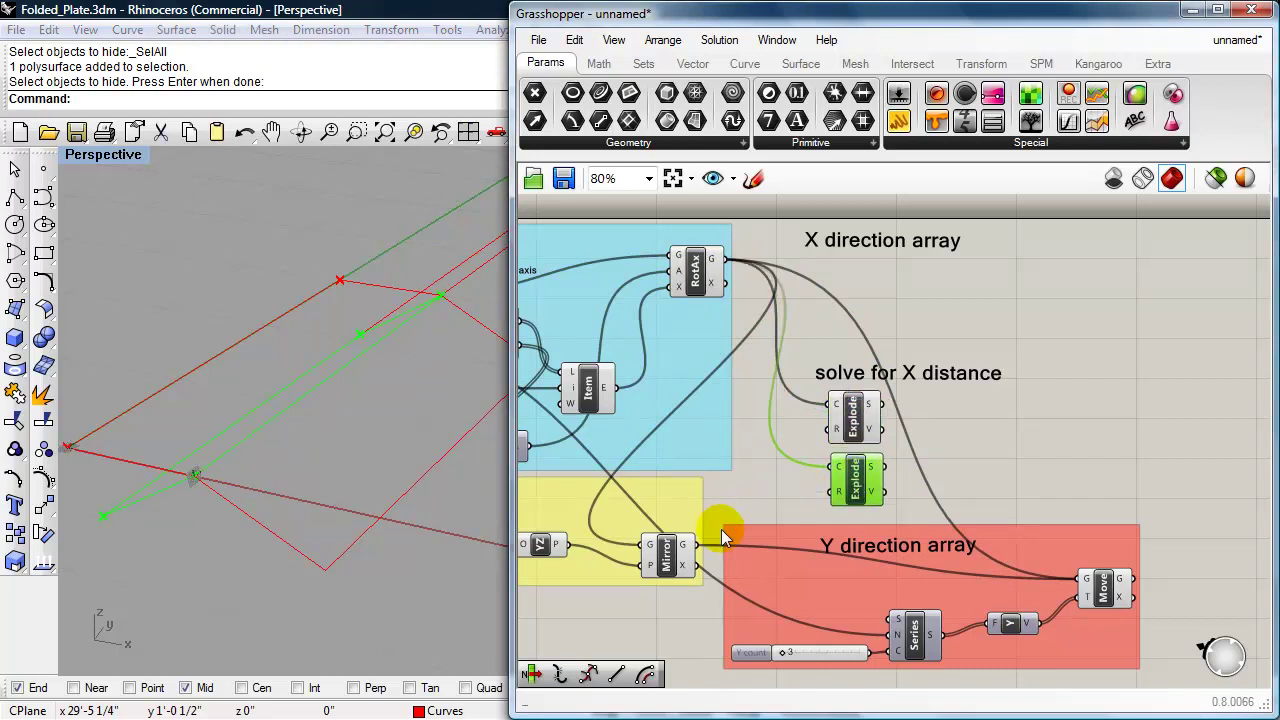
left_click(673, 562)
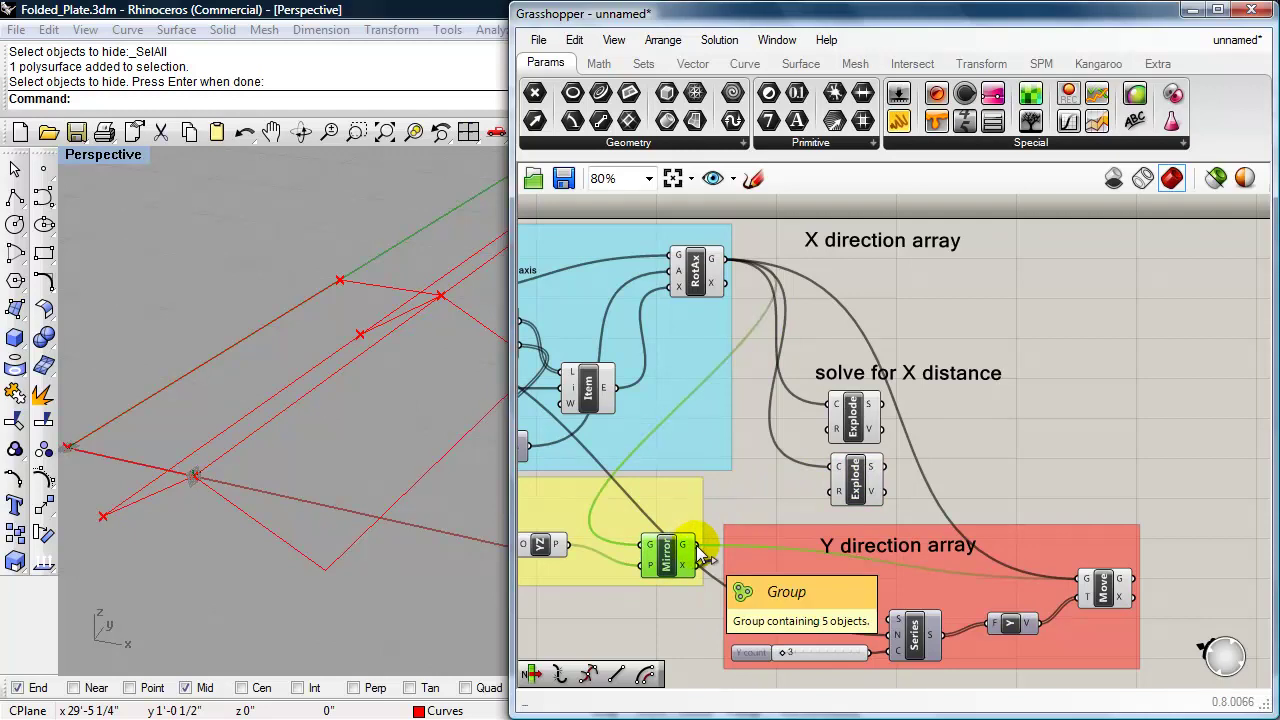
left_click_drag(700, 549, 830, 468)
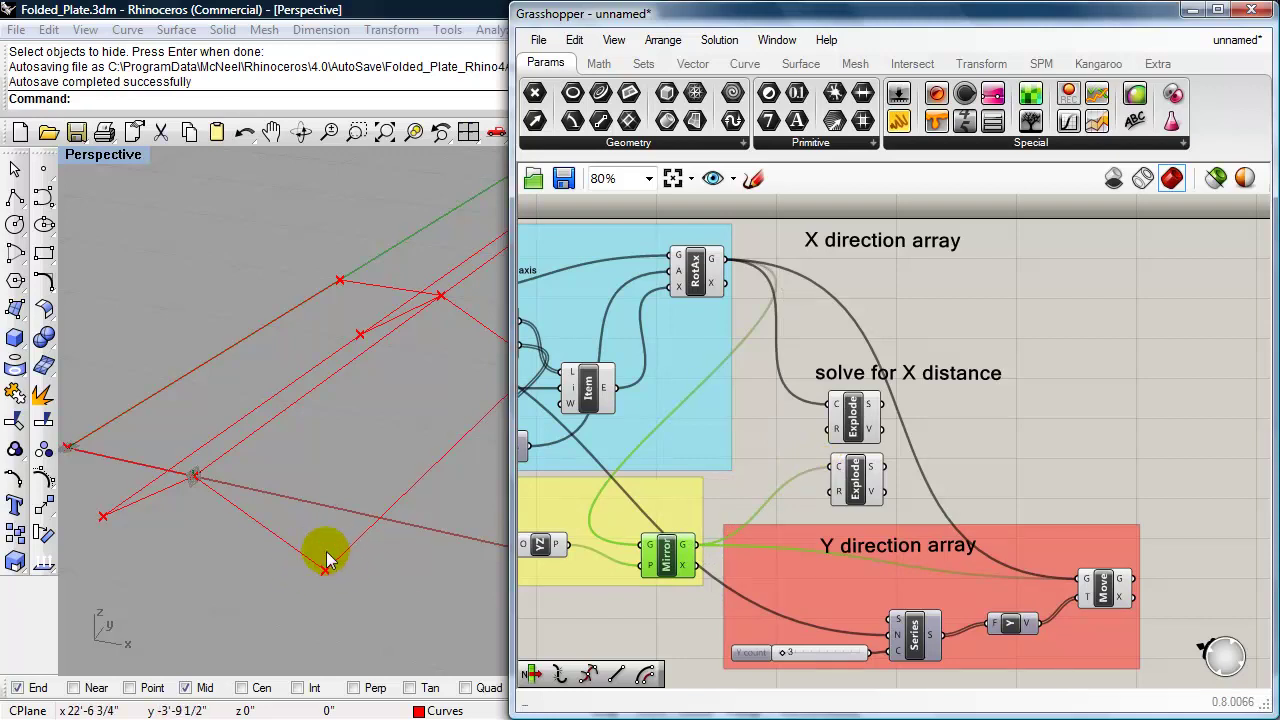
- Space the two Explode components under the solve for X distance note farther apart vertically
left_click(855, 482)
left_click_drag(859, 438, 860, 432)
left_click(860, 488)
left_click(864, 430)
left_click(862, 476)
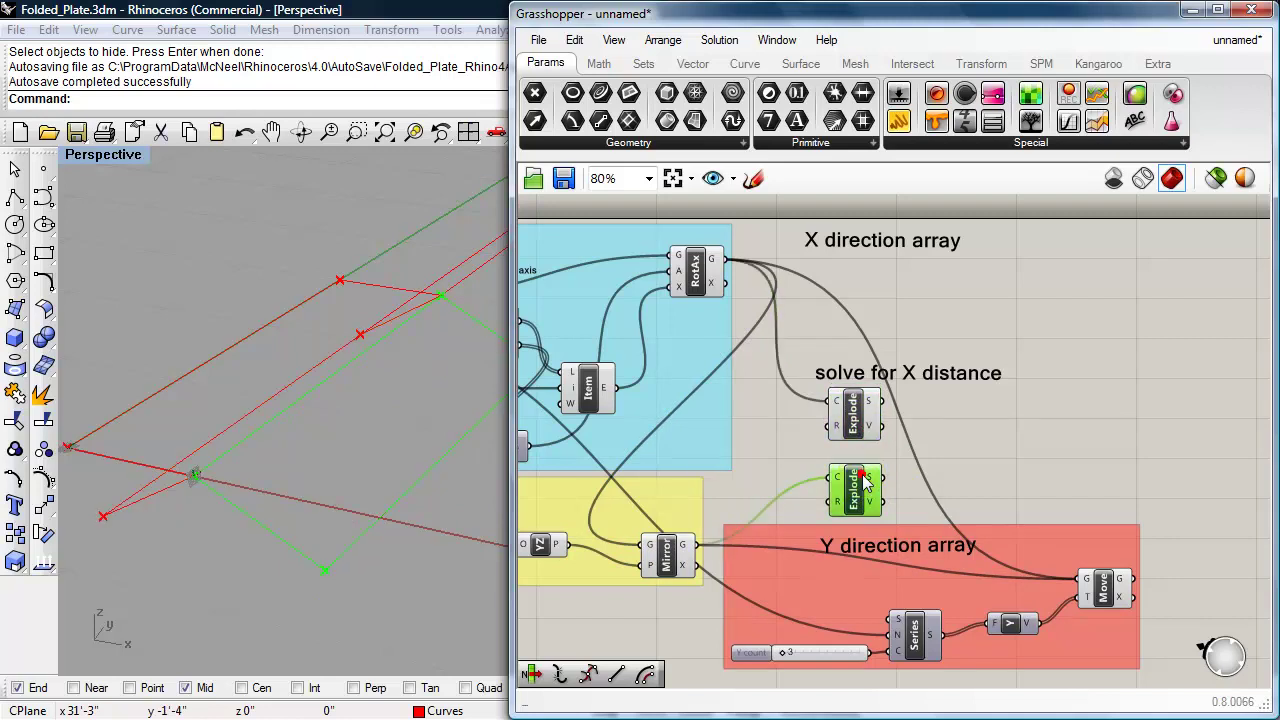
- Add a List Item component and wire the vertices output of the Explode fed by Rotate Axis into its list input
double_click(1000, 437)
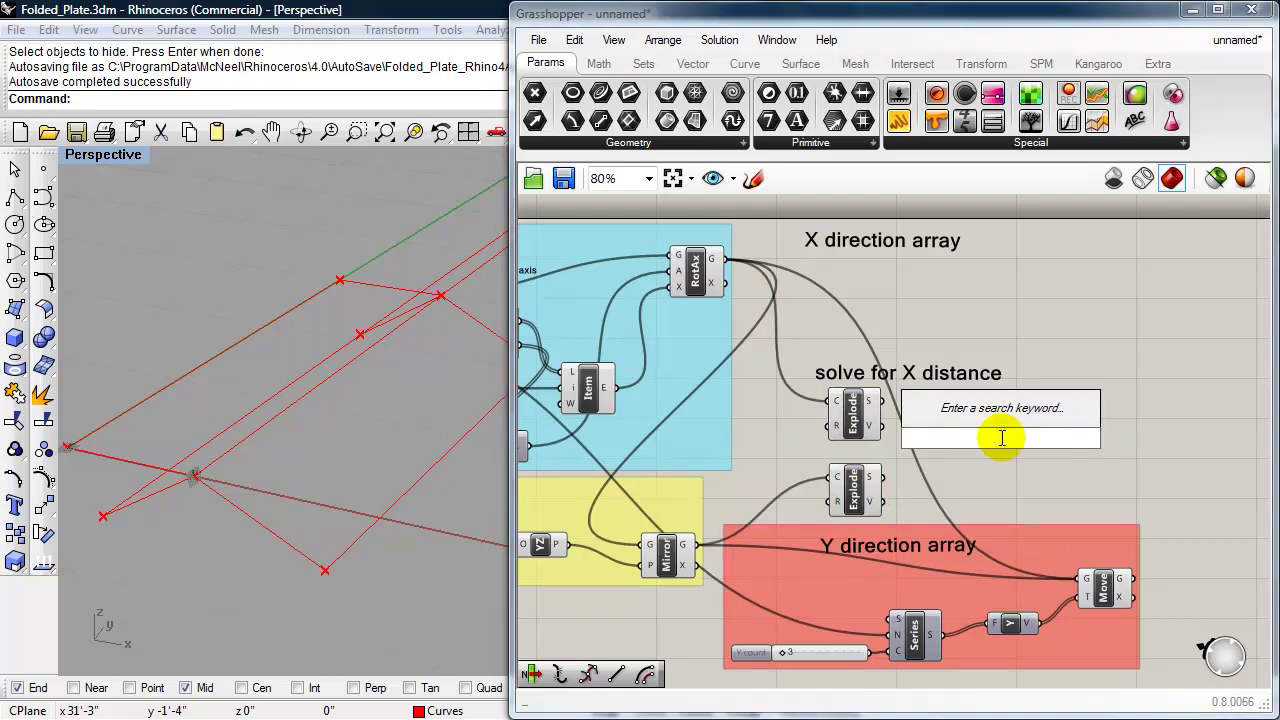
type("list")
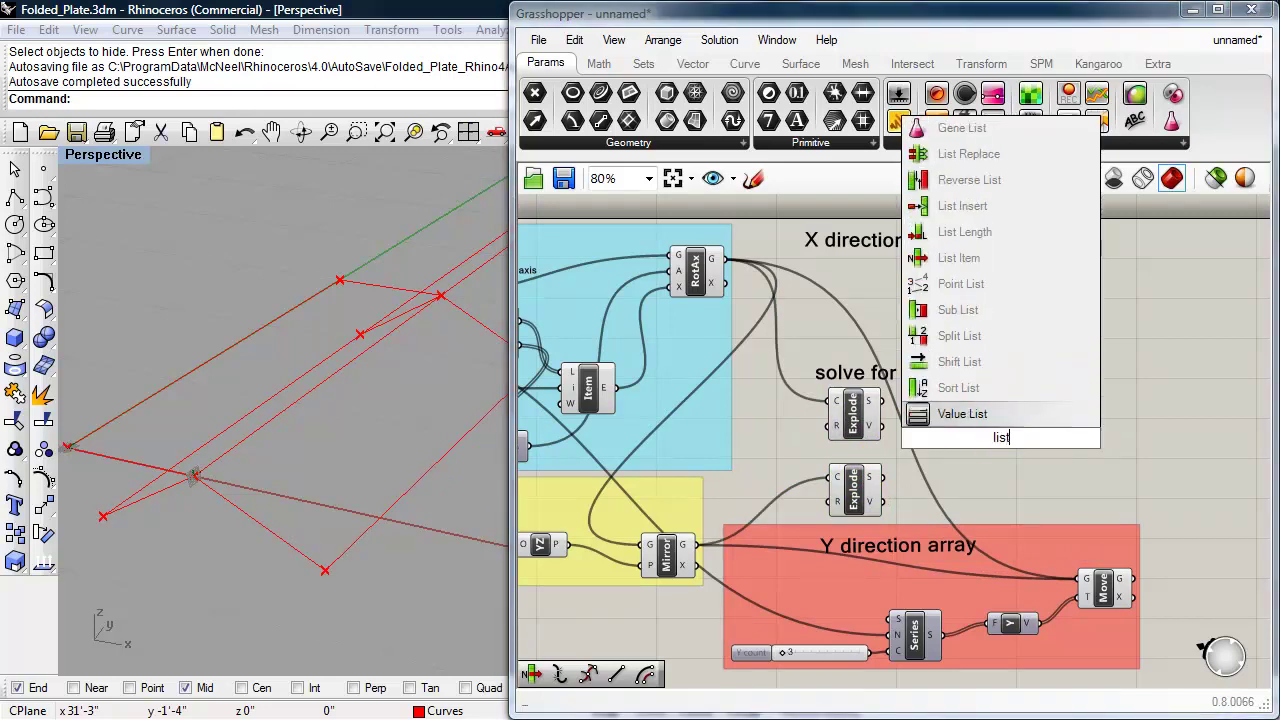
left_click(983, 262)
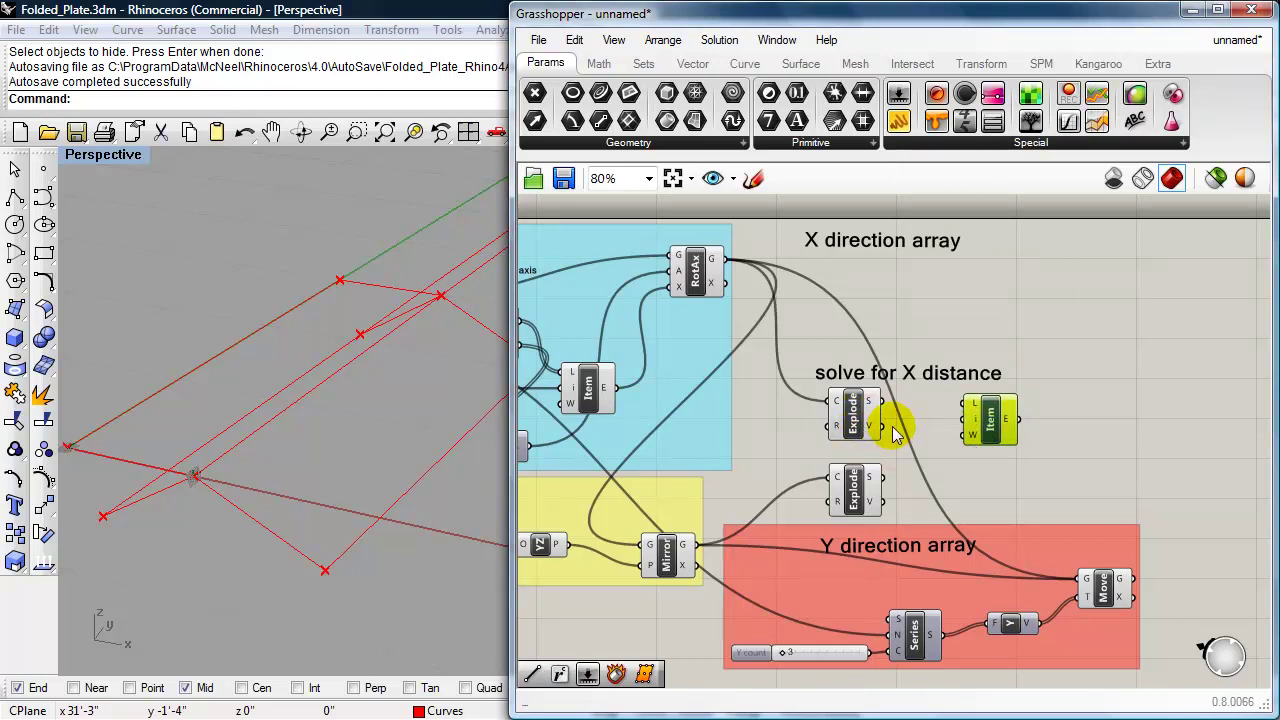
left_click_drag(880, 426, 1008, 463)
- Duplicate the axis of rotation slider near the solve for X distance List Item and wire the copy into its index input
right_click_drag(930, 470, 968, 463)
right_click_drag(826, 451, 986, 457)
left_click(593, 392)
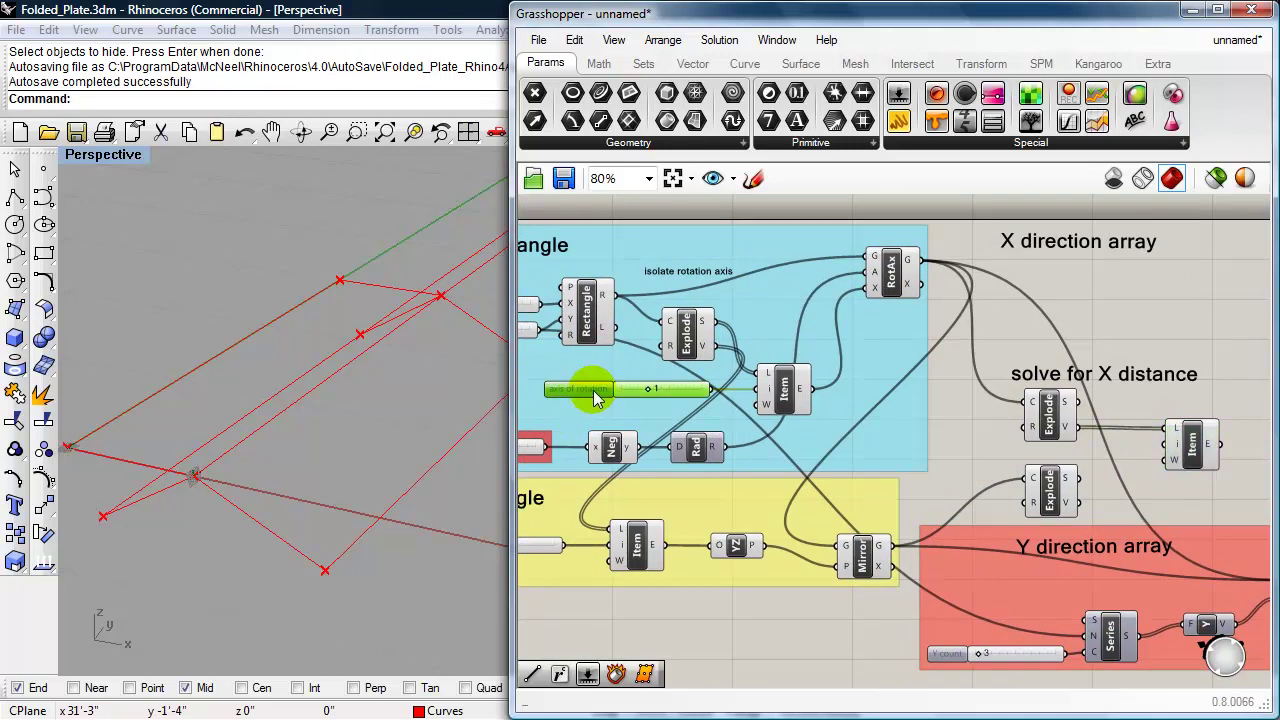
left_click_drag(597, 397, 1017, 460, "alt")
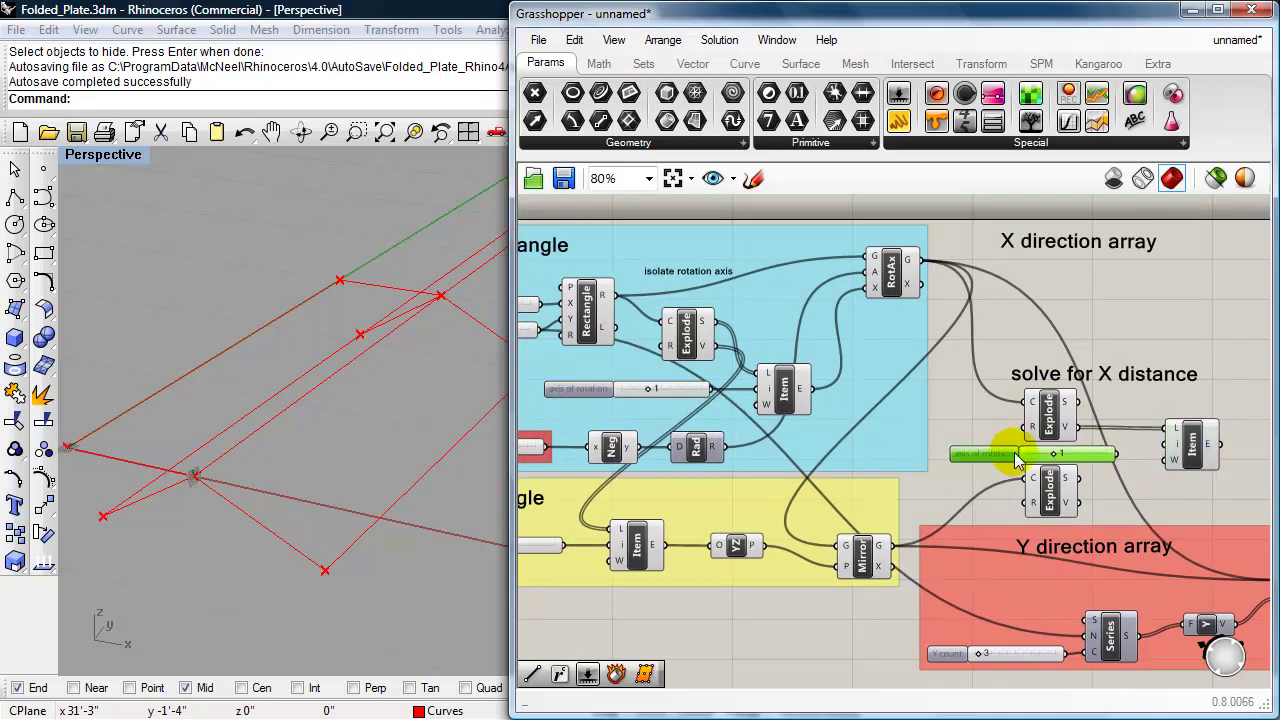
scroll(1017, 460, "up", 2)
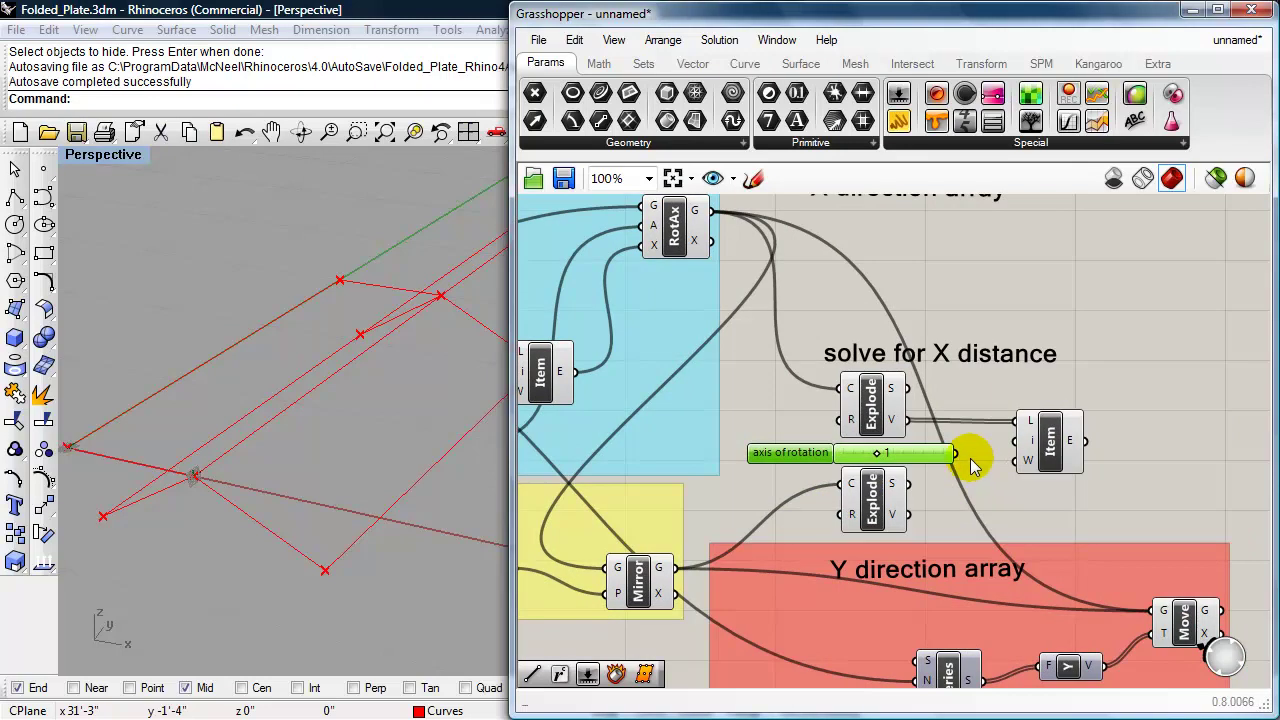
left_click_drag(995, 455, 1015, 440)
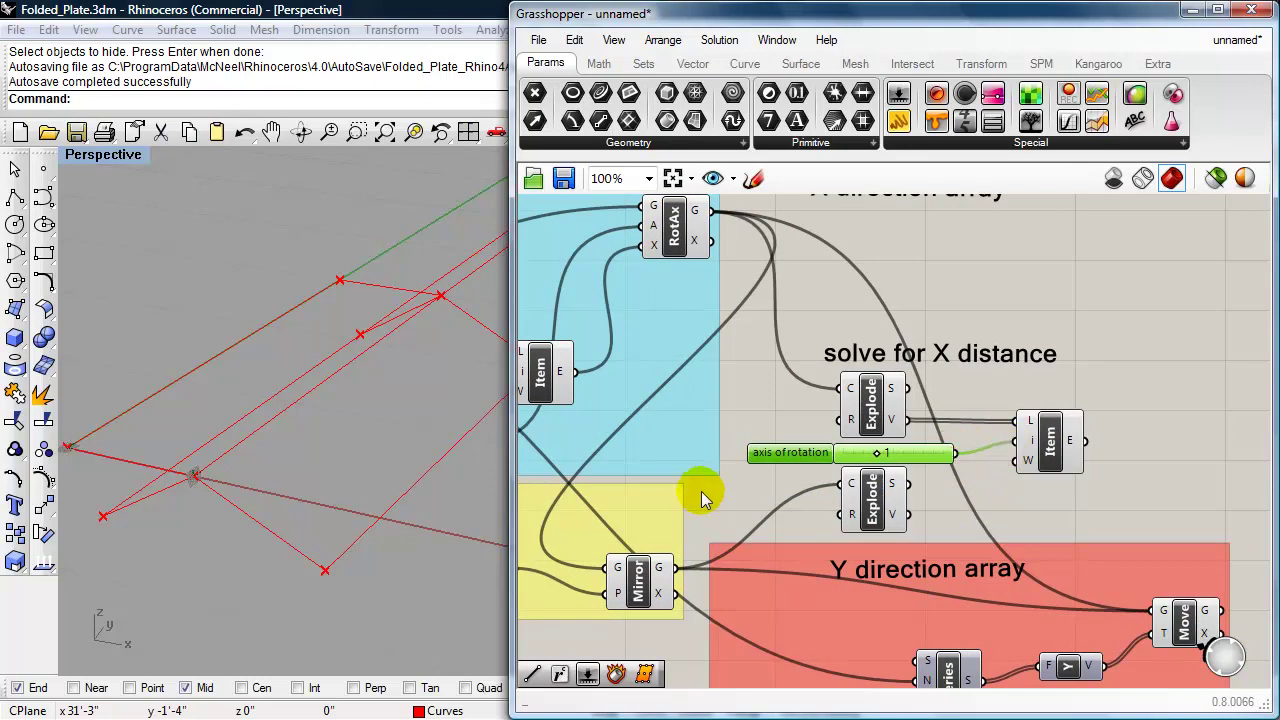
- Rename the copied slider as point 1 and set its value to 0
right_click(785, 463)
double_click(862, 459)
type("point 1")
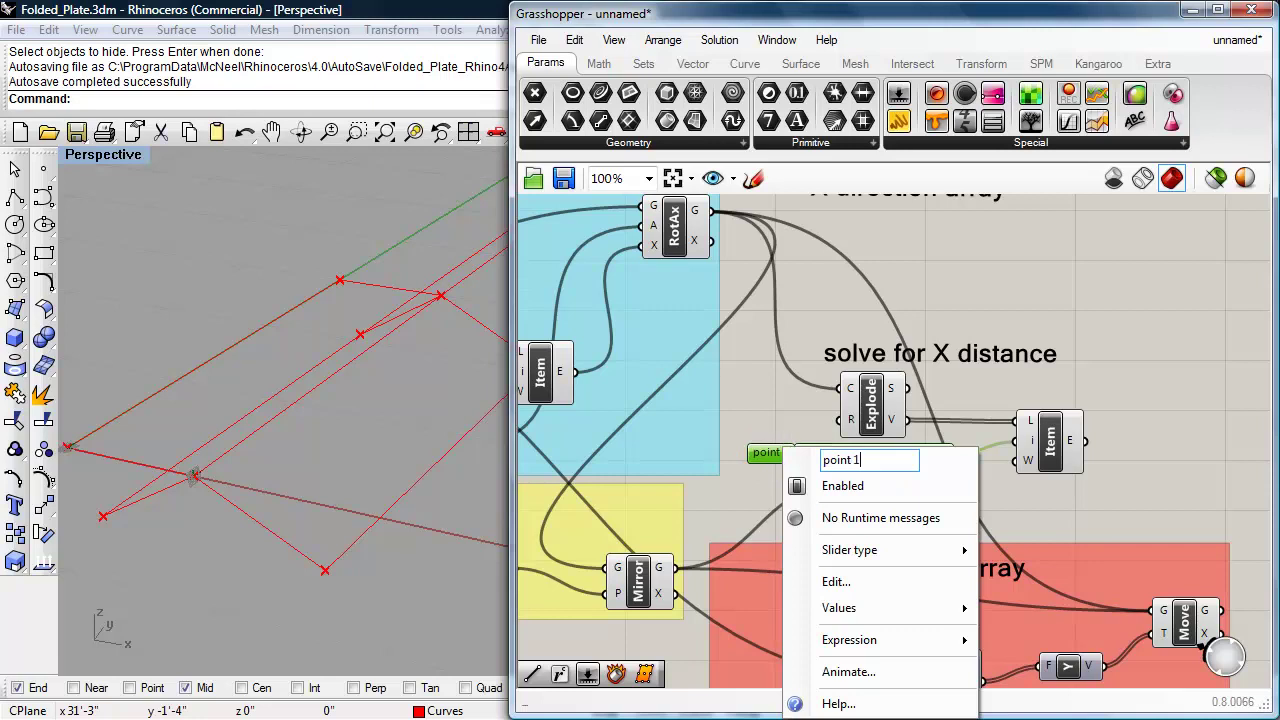
key("Return")
left_click(1050, 442)
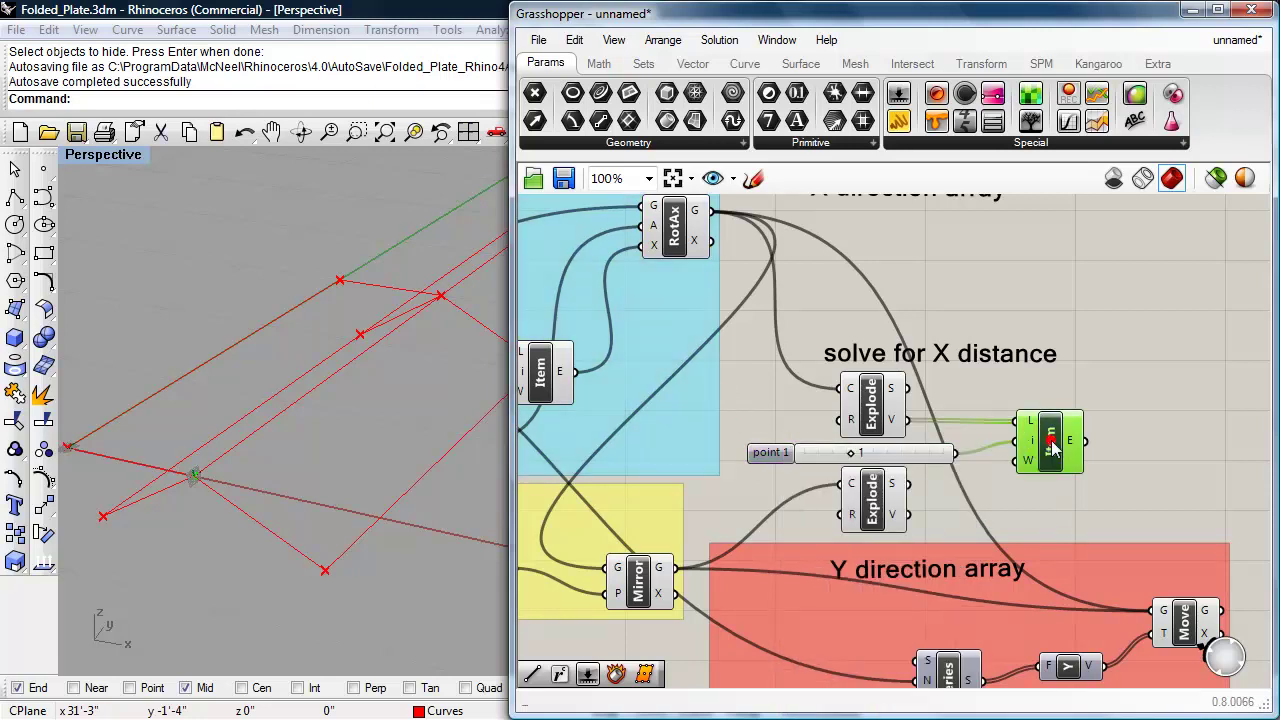
left_click(851, 456)
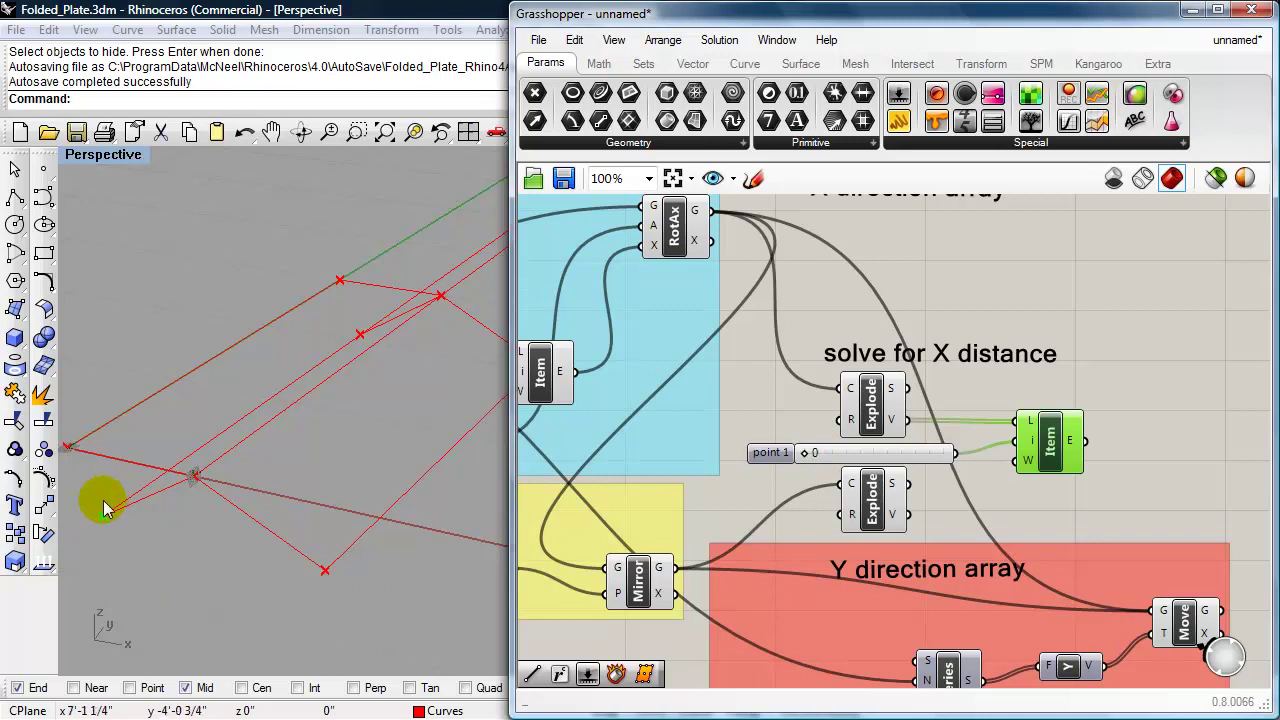
- Move the Y direction array group down and duplicate the List Item with its point 1 slider below the originals
right_click_drag(1067, 492, 1045, 452)
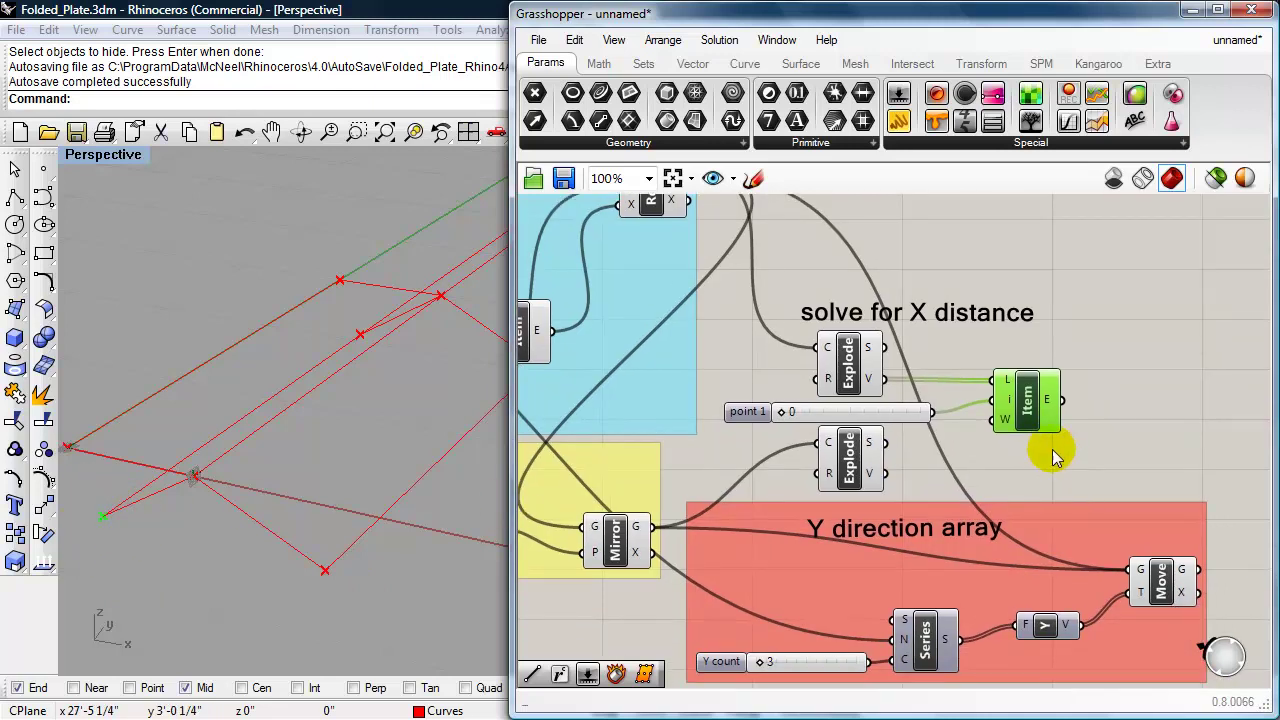
left_click_drag(1029, 543, 1020, 599)
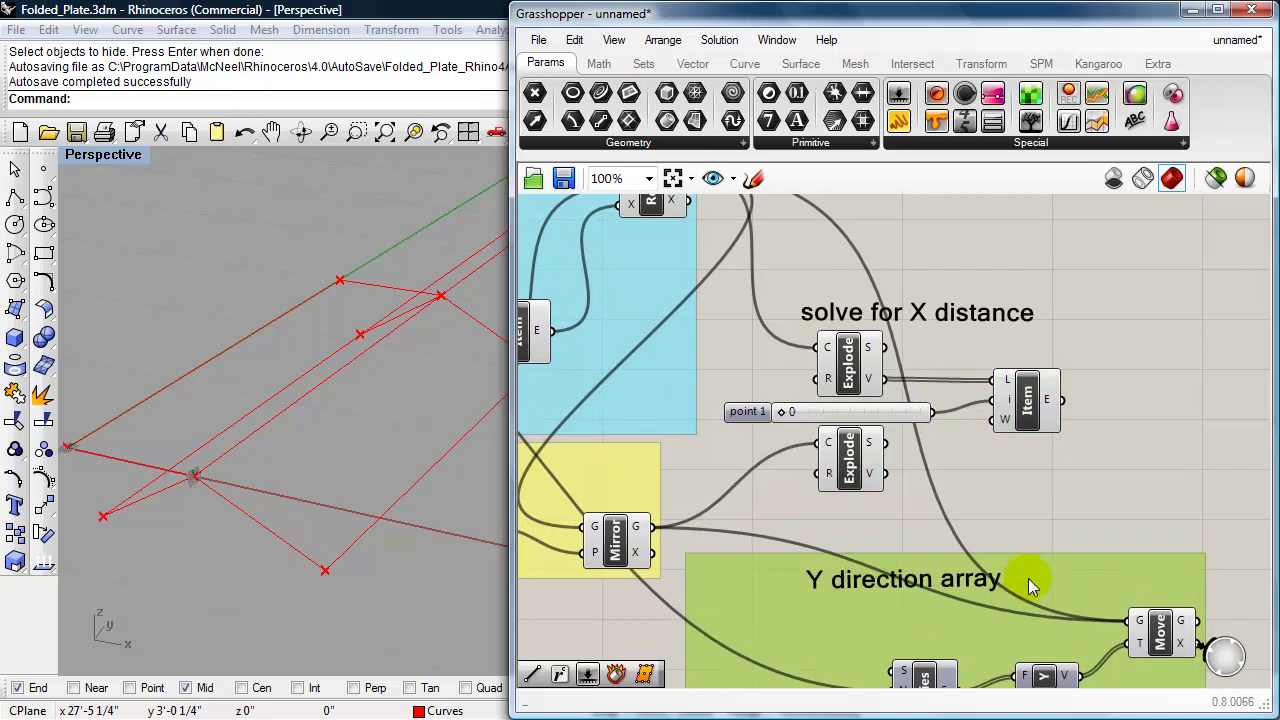
left_click(1030, 418)
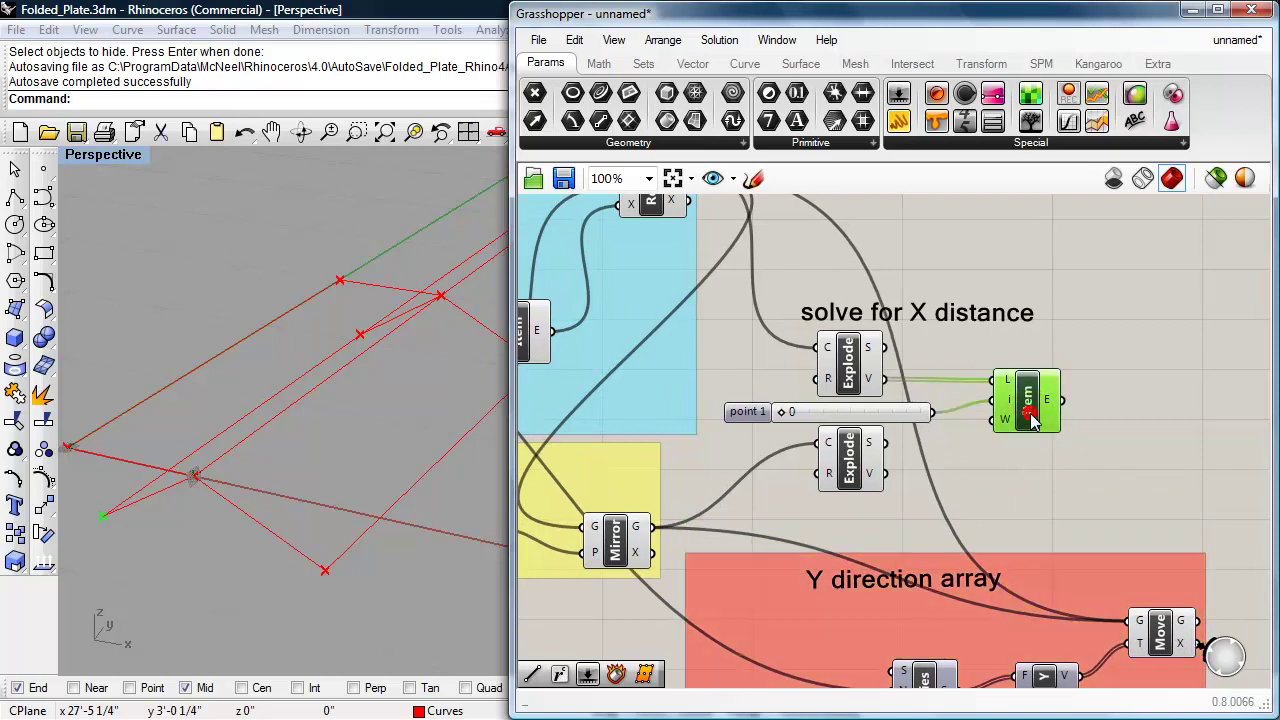
left_click(885, 413, "shift")
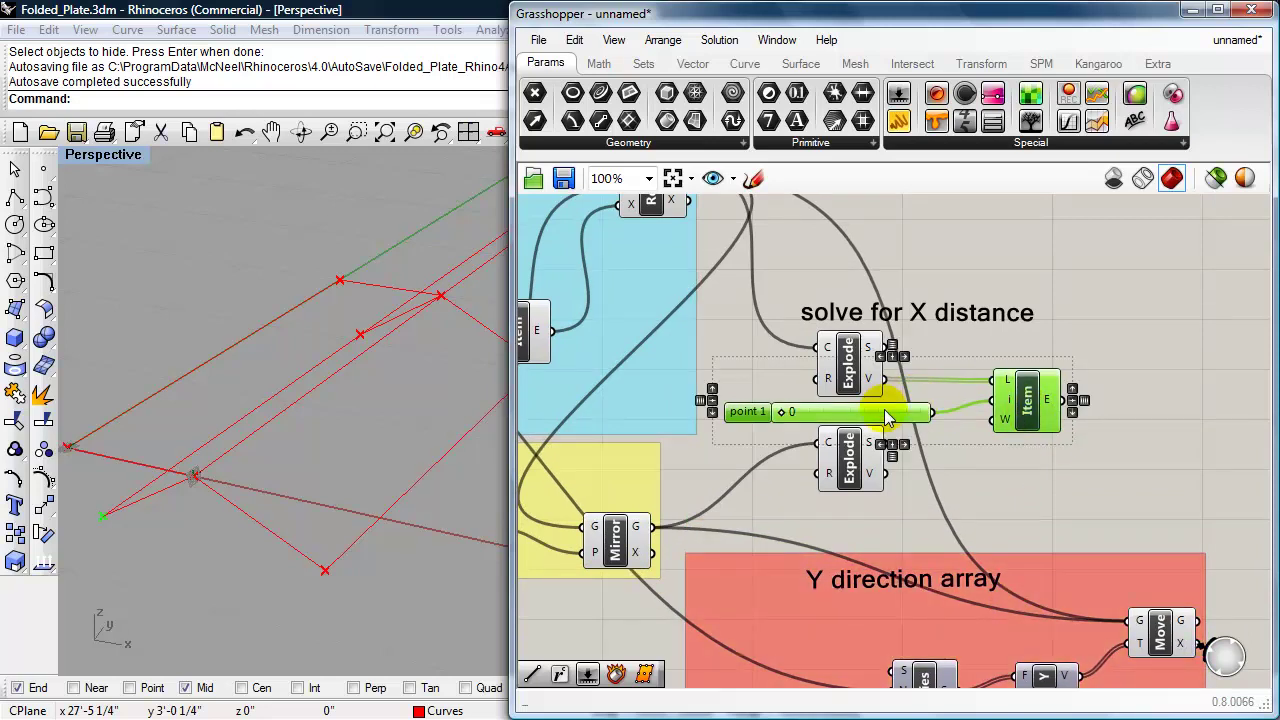
left_click_drag(1043, 417, 1048, 515, "alt")
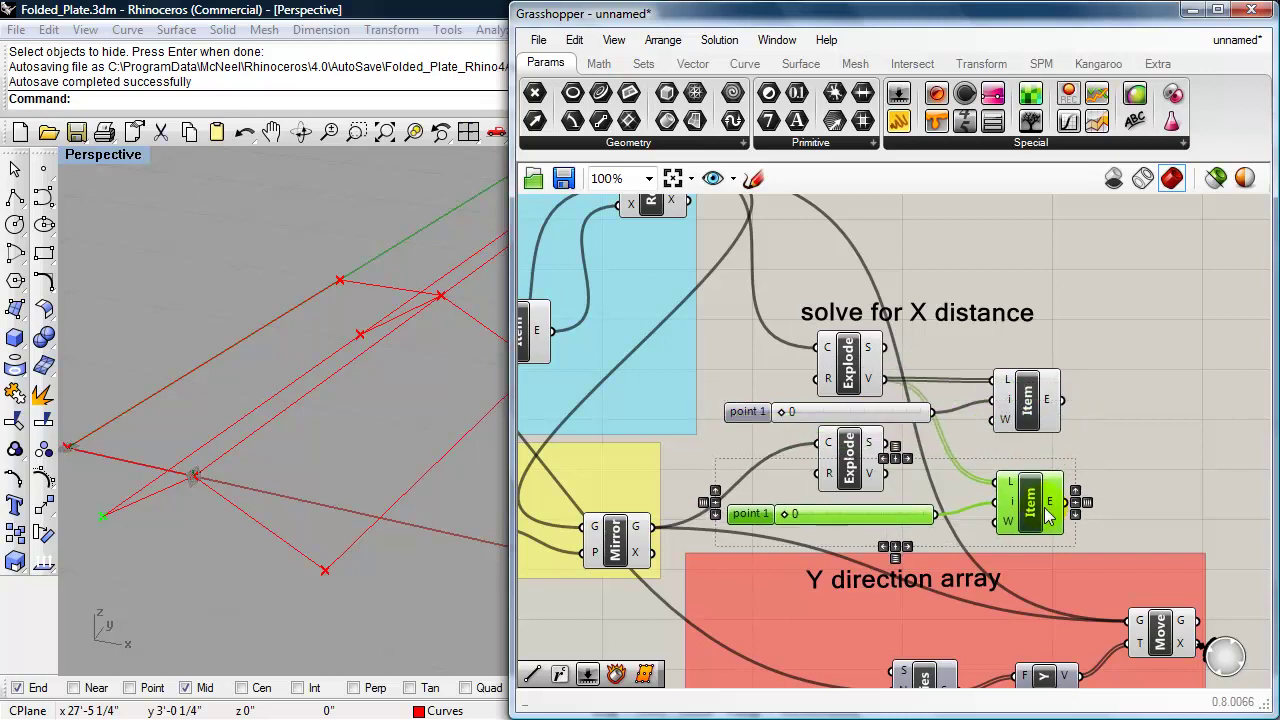
right_click_drag(1139, 497, 1119, 484)
left_click(1120, 487)
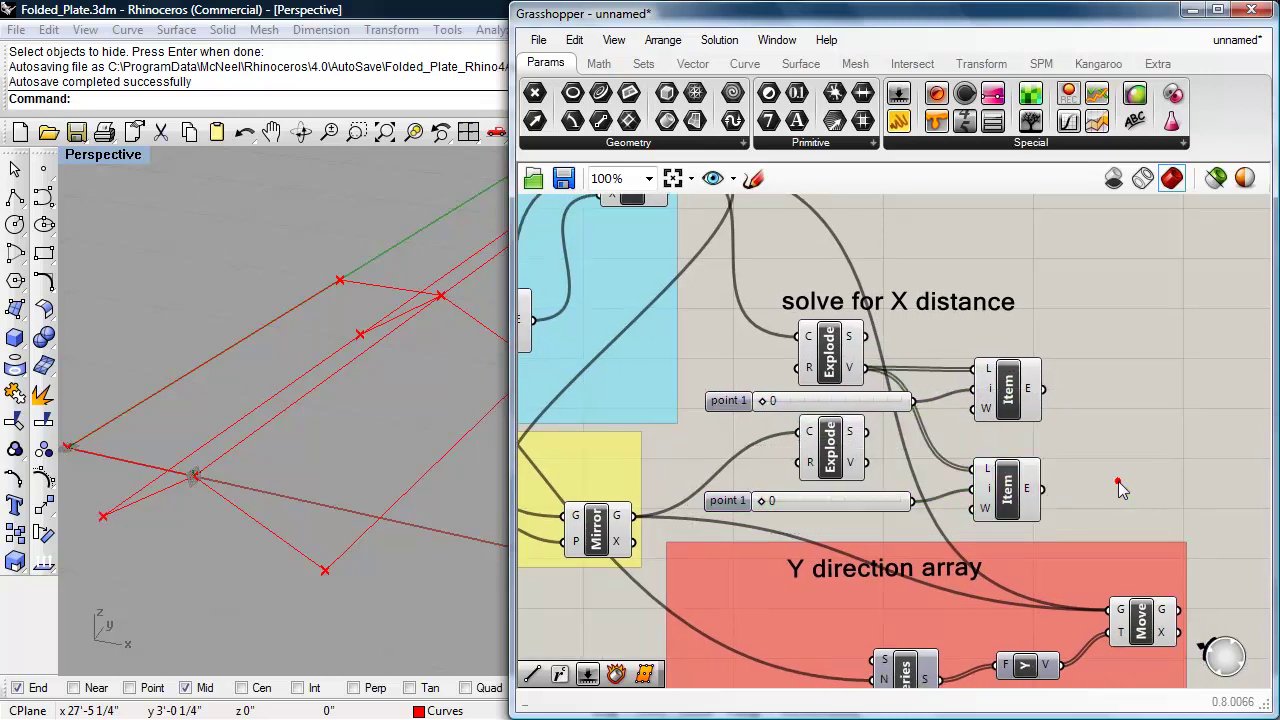
- Wire the vertices output of the Explode fed by Mirror into the duplicated List Item's list input, replacing its existing connection
left_click(828, 450)
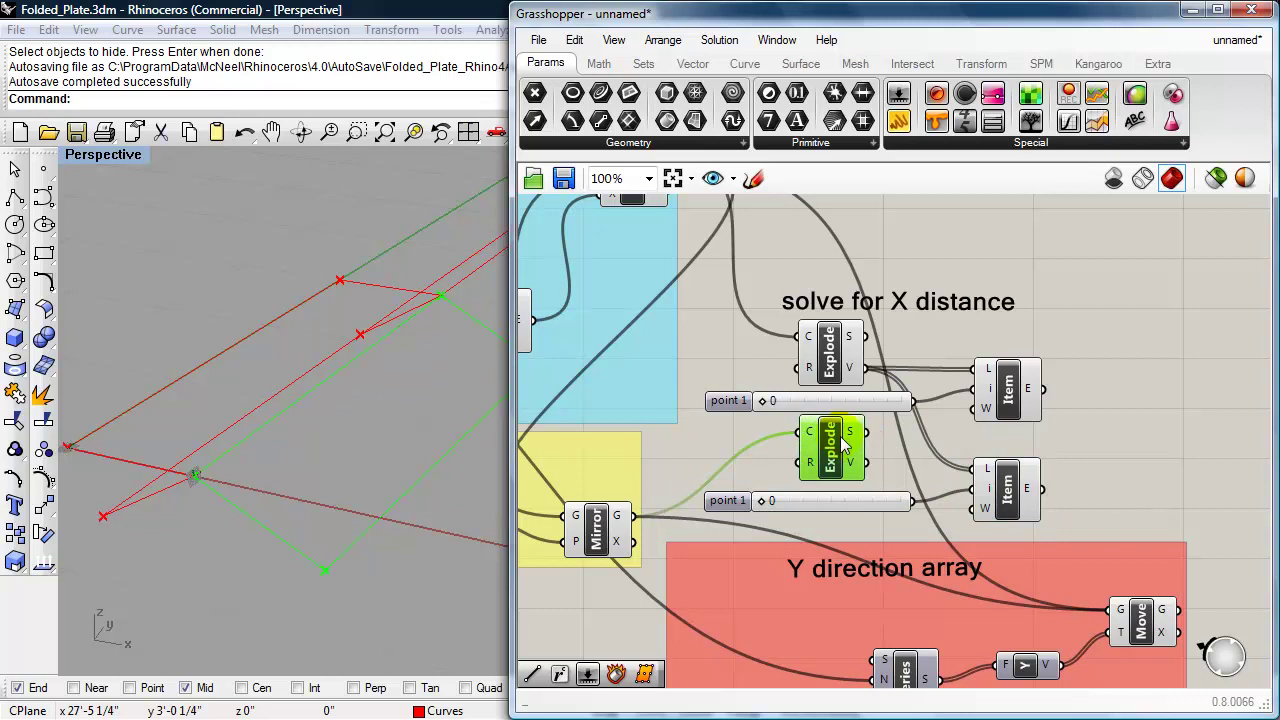
left_click_drag(867, 462, 1010, 483)
left_click(1007, 485)
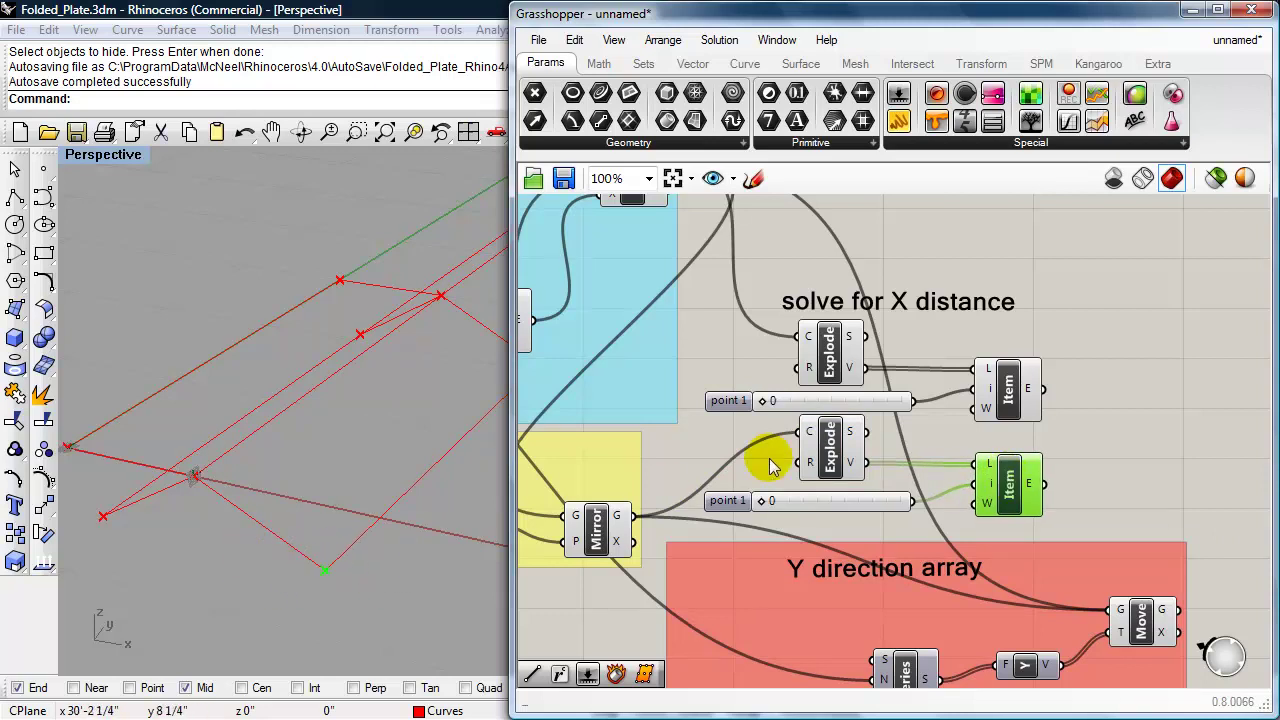
left_click(1008, 399)
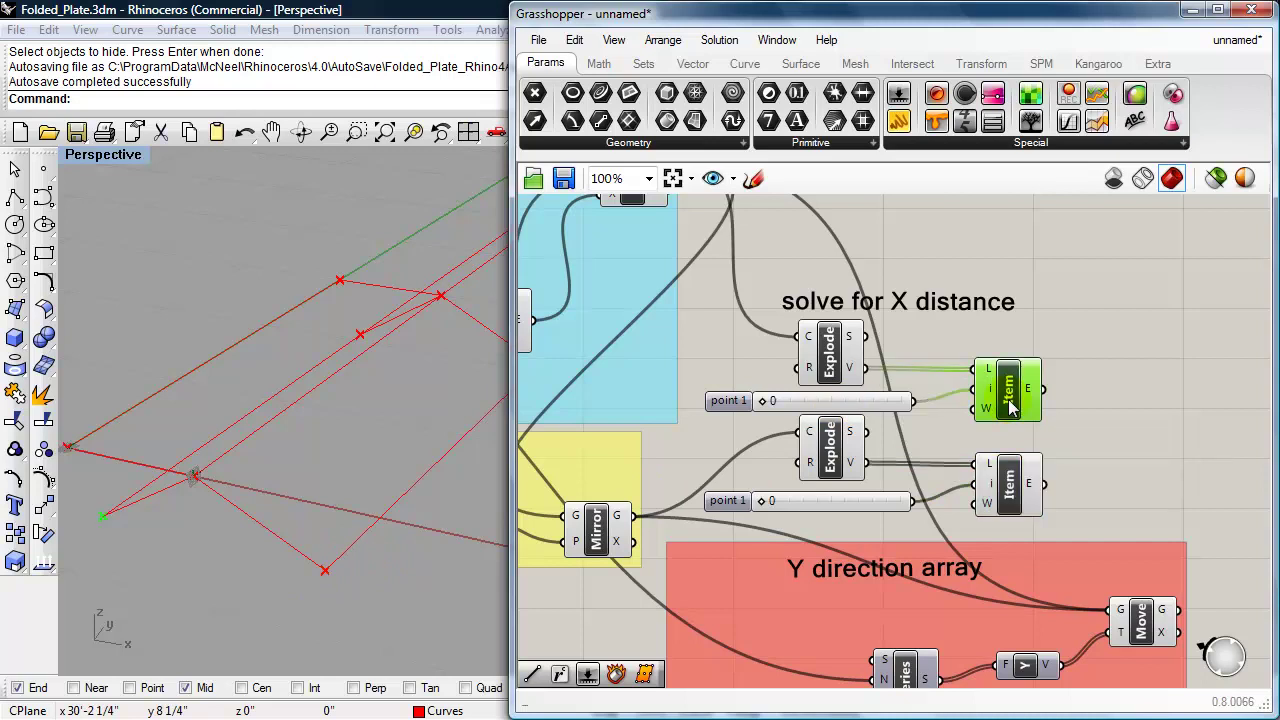
left_click(1009, 480)
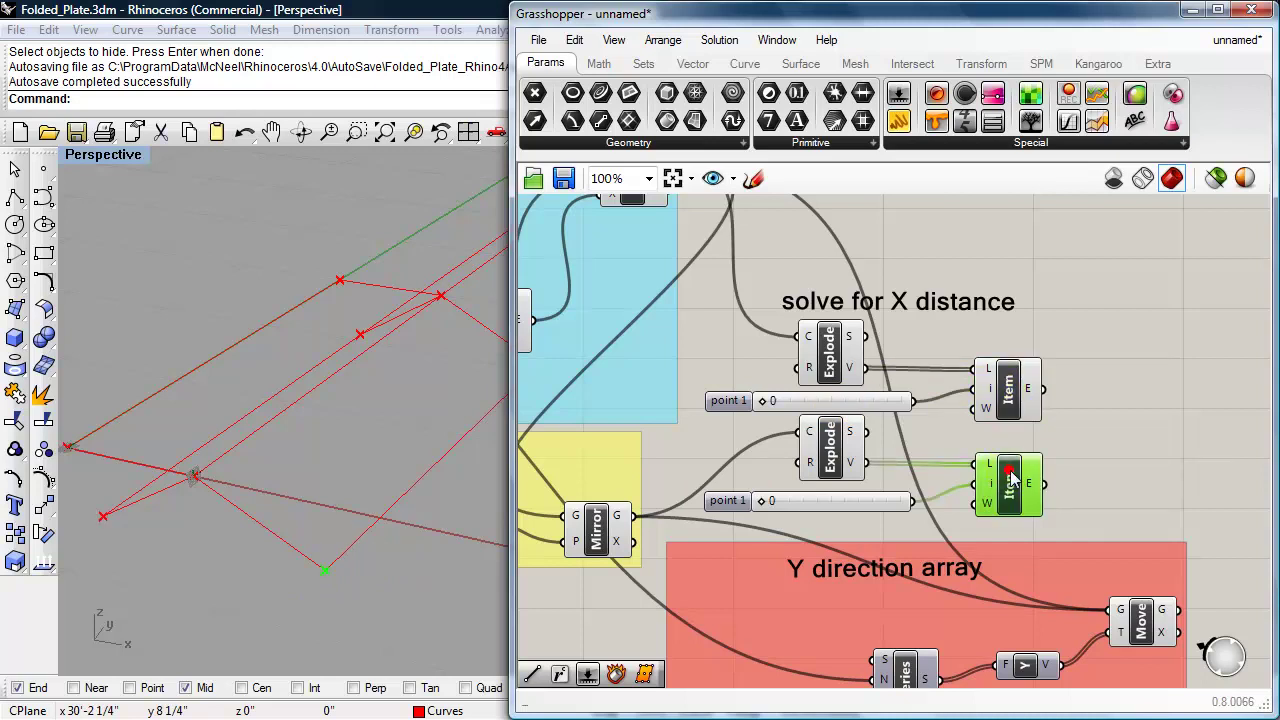
- Add a Distance component and wire the upper List Item into its A input and the lower one into B
double_click(1122, 408)
type("dist")
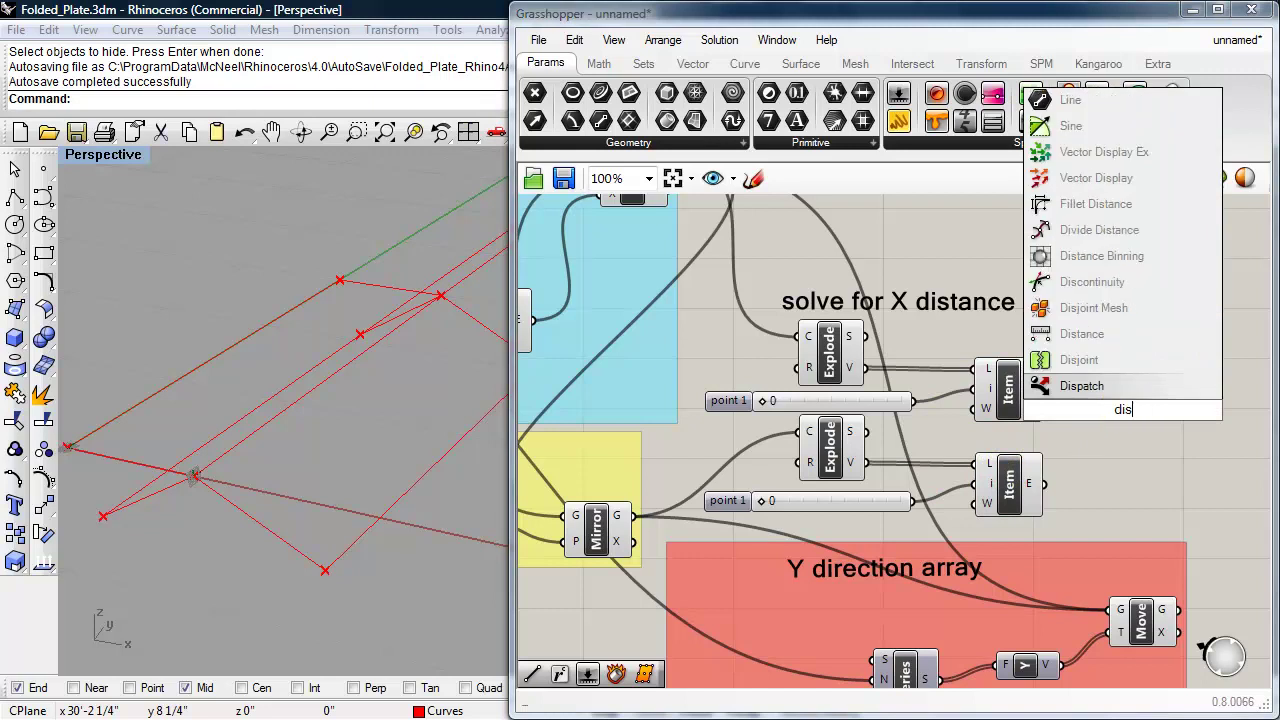
left_click(1107, 387)
left_click_drag(1105, 388, 1090, 419)
left_click_drag(1055, 480, 1091, 437)
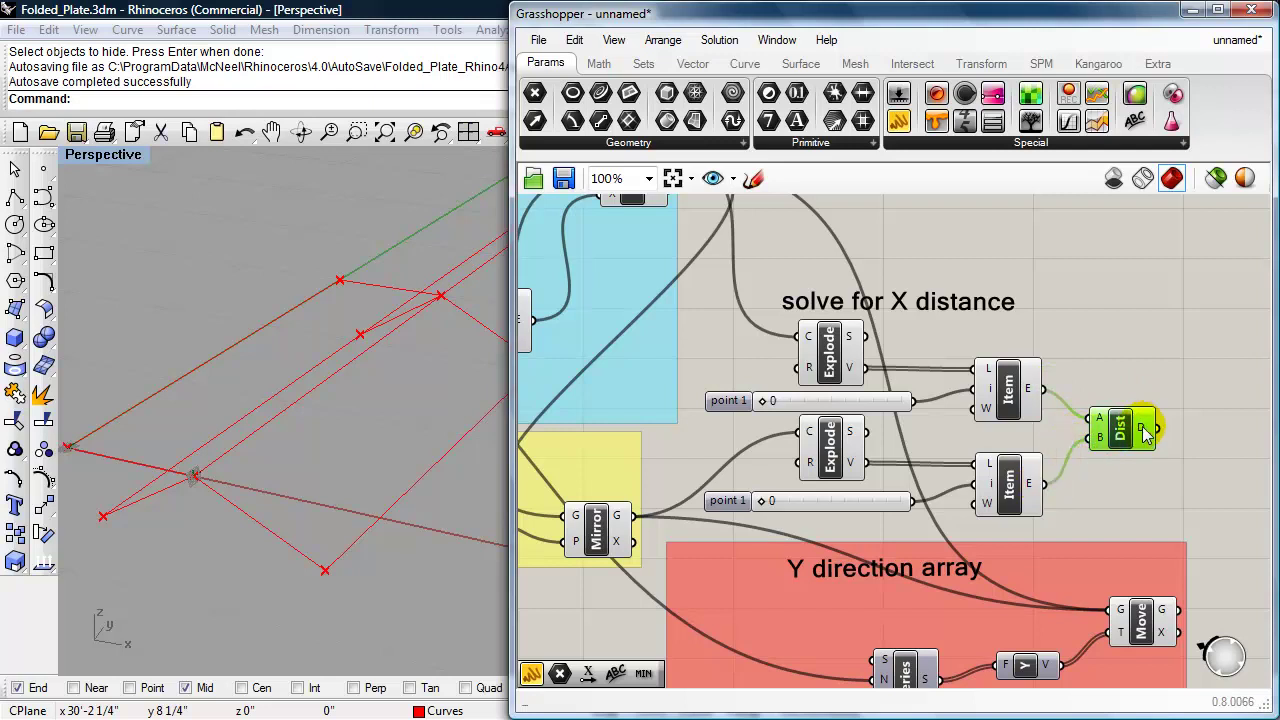
mouse_move(1146, 429)
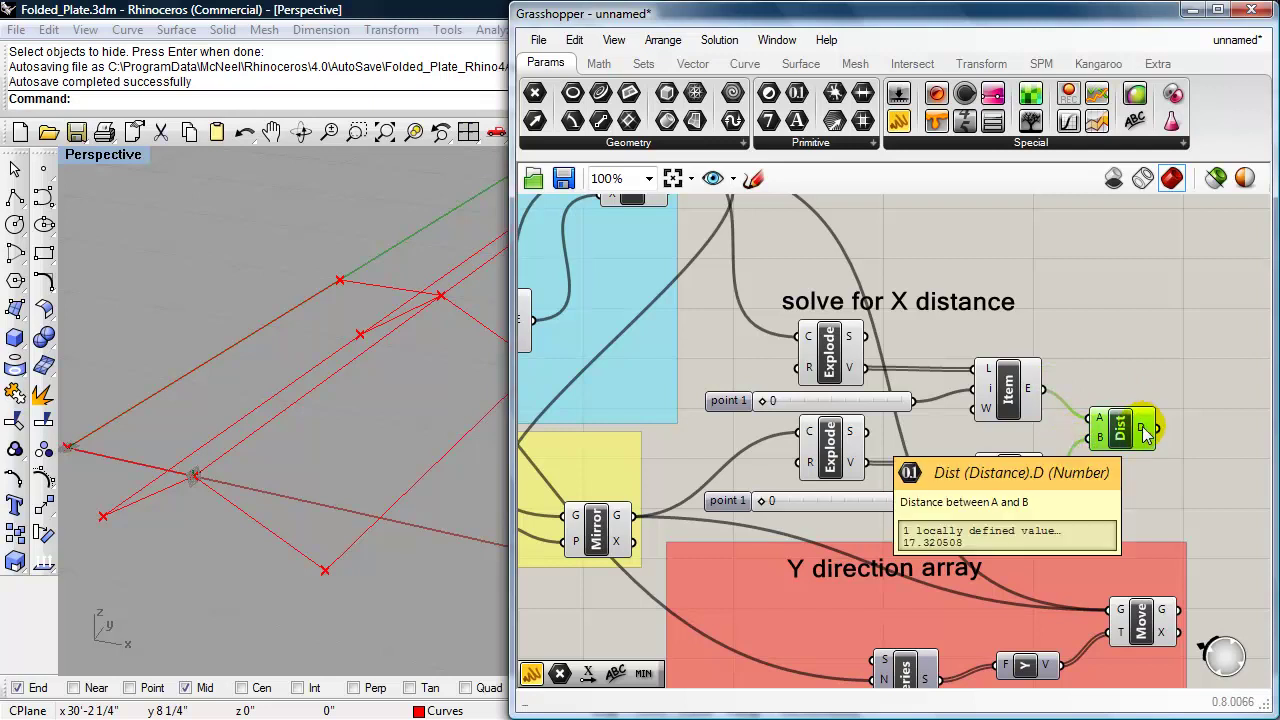
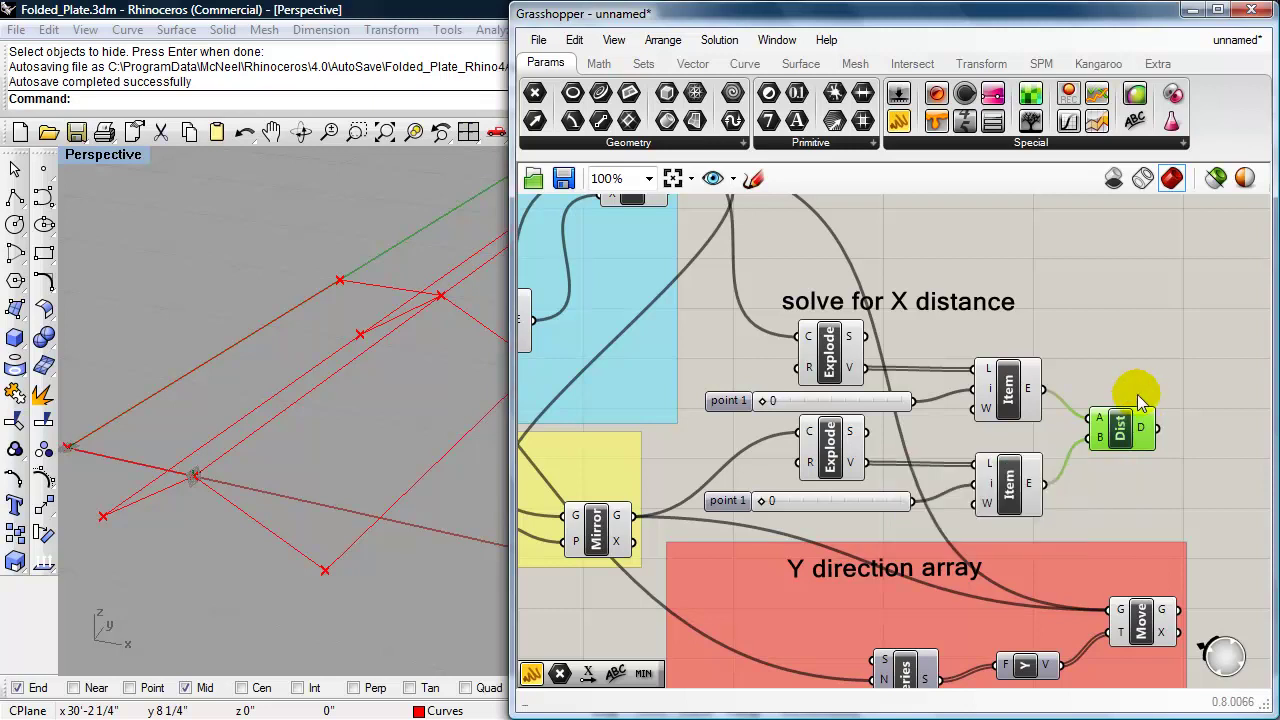
- Group the solve for X distance note with its Explode, slider, List Item and Distance components
scroll(1126, 365, "down", 3)
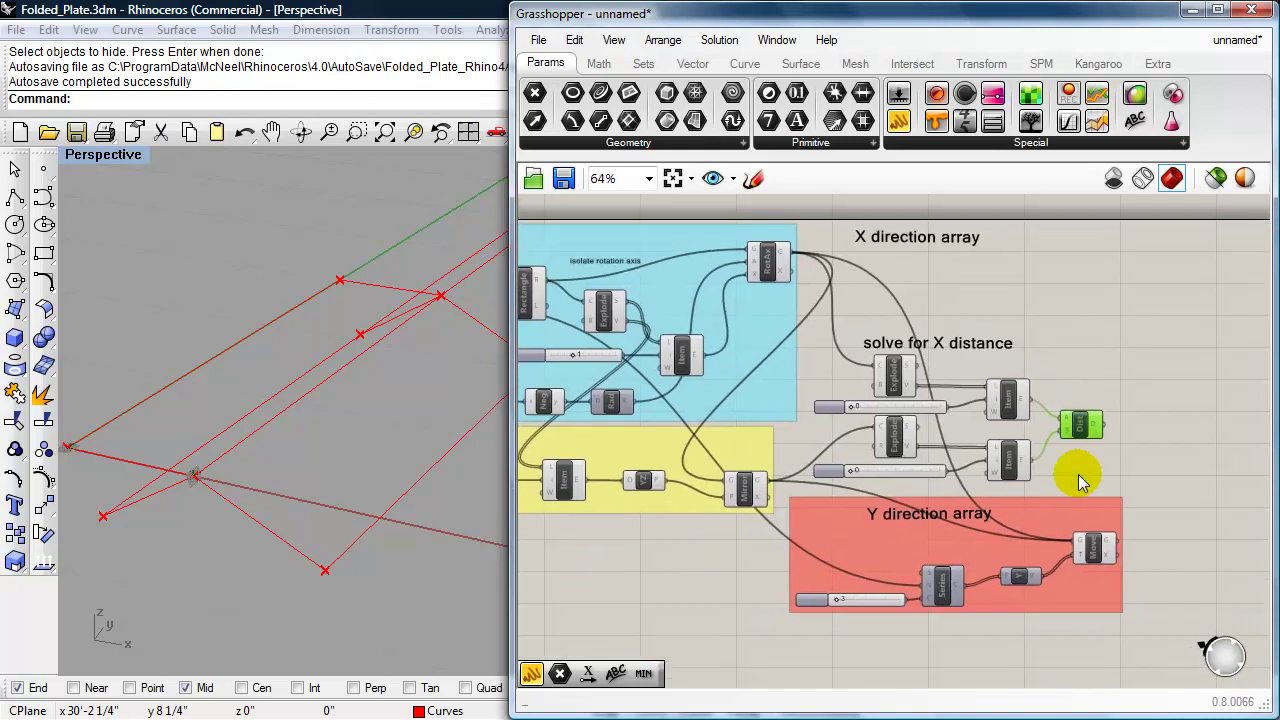
left_click_drag(1078, 467, 838, 344)
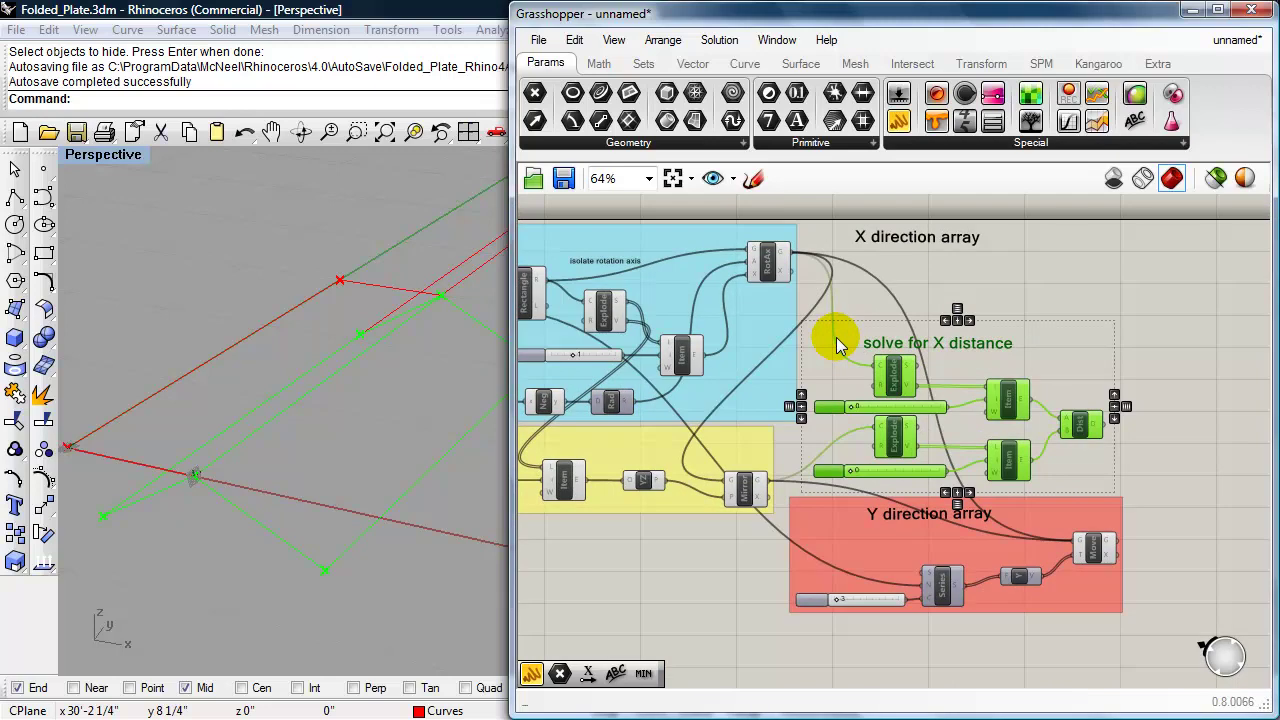
key("ctrl+g")
left_click(1065, 372)
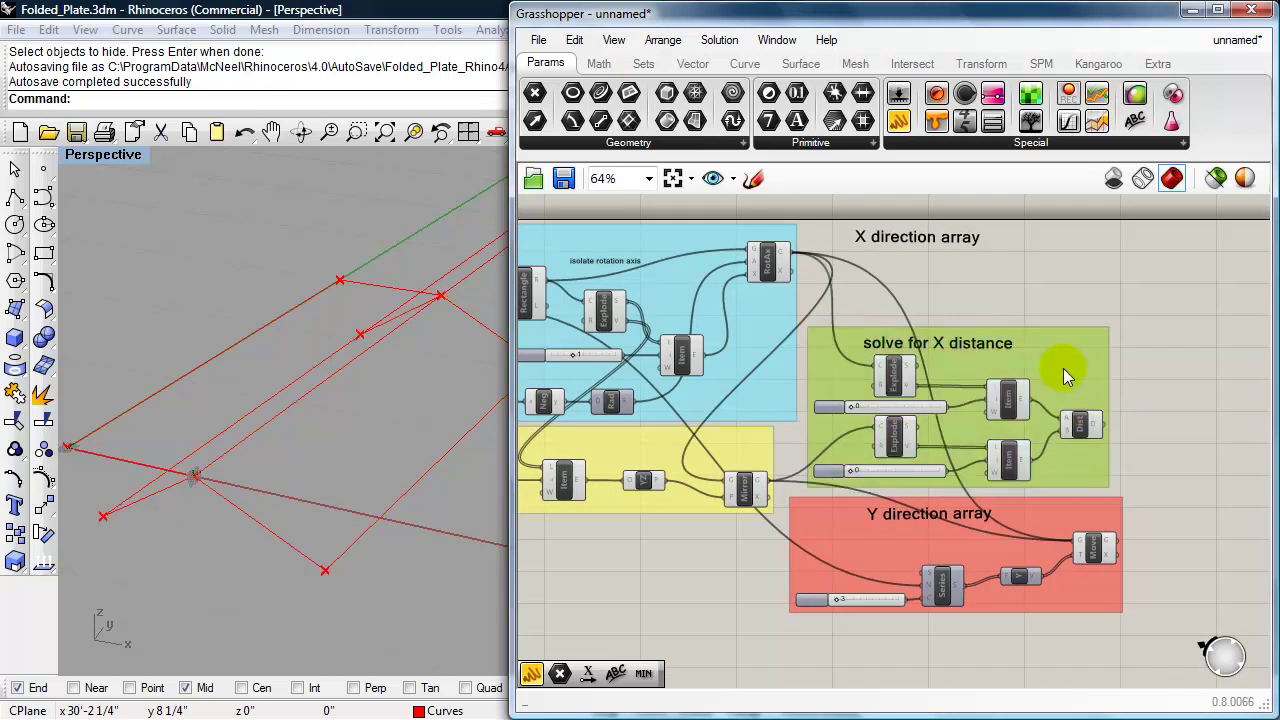
- Colour the solve for X distance group purple
right_click(1065, 372)
mouse_move(1135, 590)
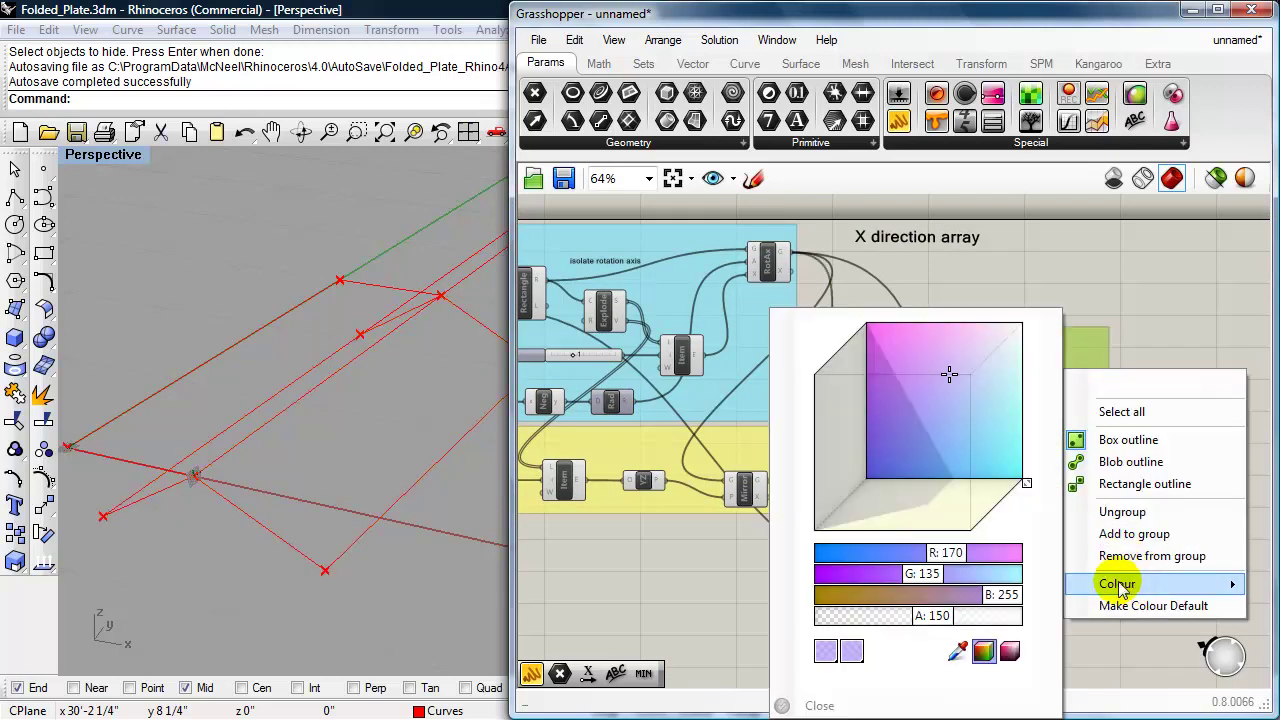
left_click_drag(945, 575, 860, 575)
left_click(946, 556)
left_click_drag(946, 556, 917, 556)
left_click(820, 706)
left_click(879, 632)
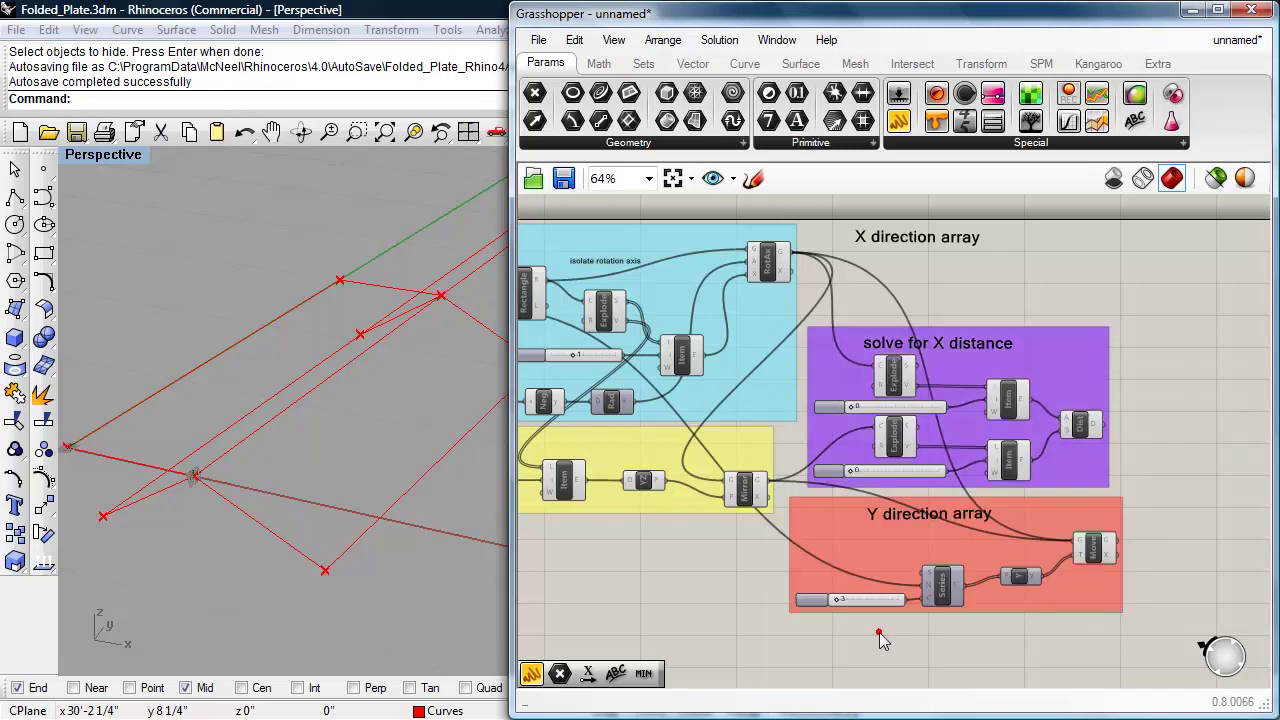
left_click(1145, 476)
left_click(1019, 577)
left_click_drag(845, 556, 1078, 550)
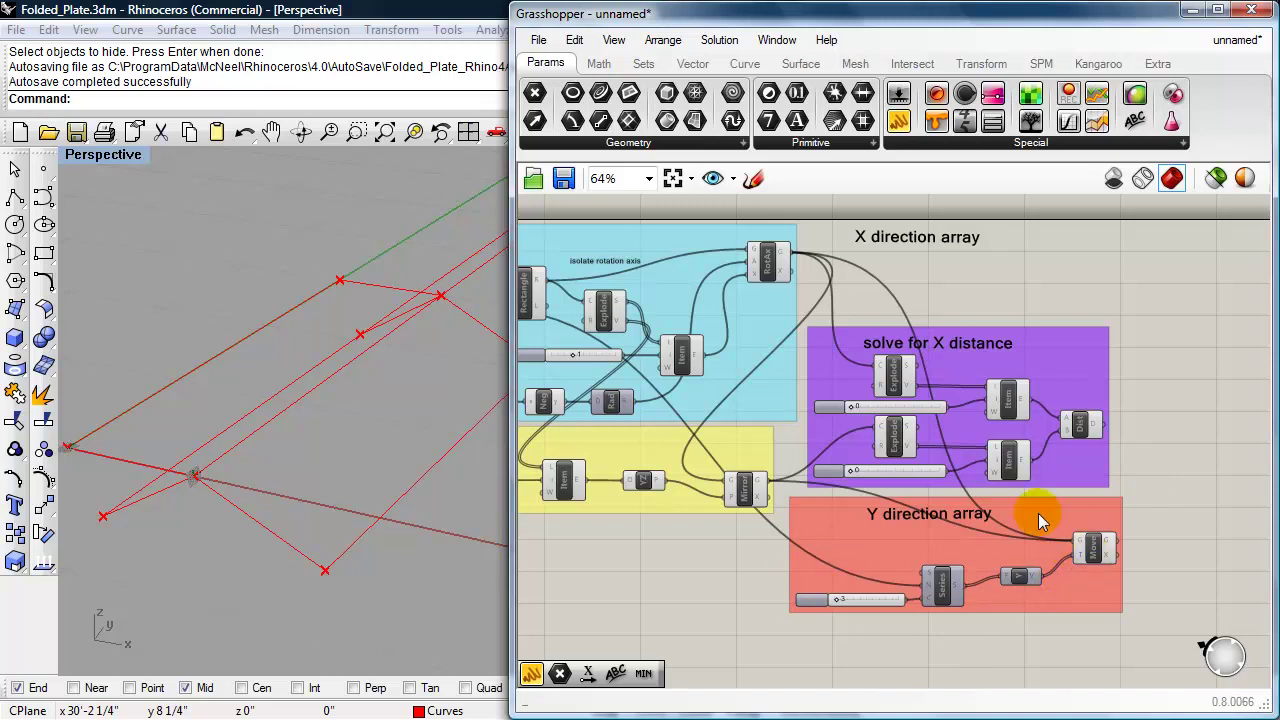
- Add a Move component beside the X direction array note, above the purple group
right_click_drag(913, 268, 877, 388)
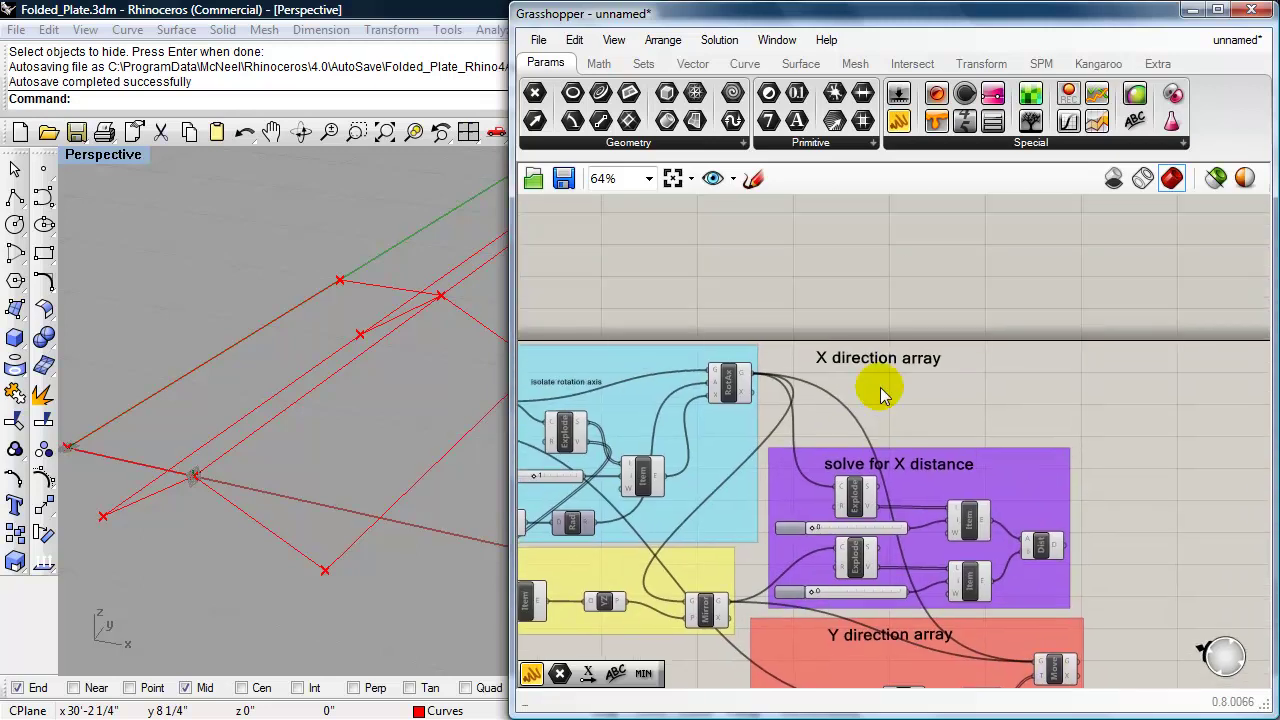
scroll(880, 390, "up", 3)
left_click(974, 405)
double_click(1073, 376)
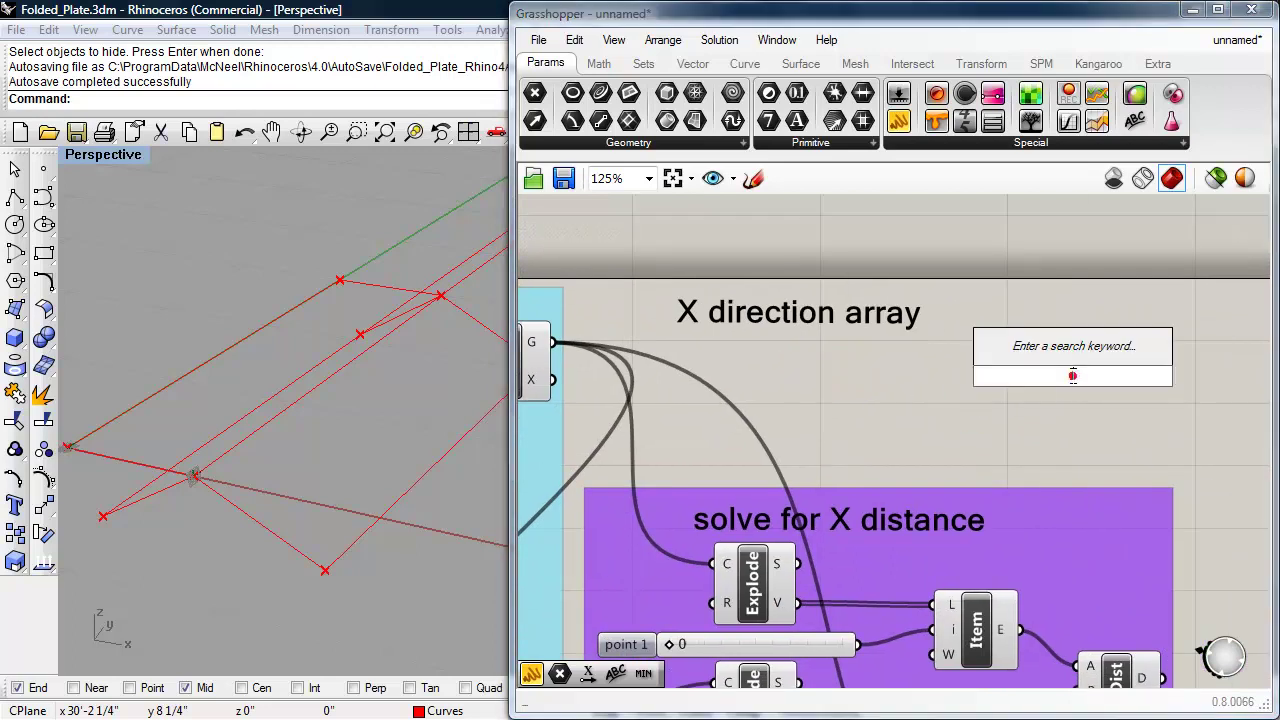
type("move")
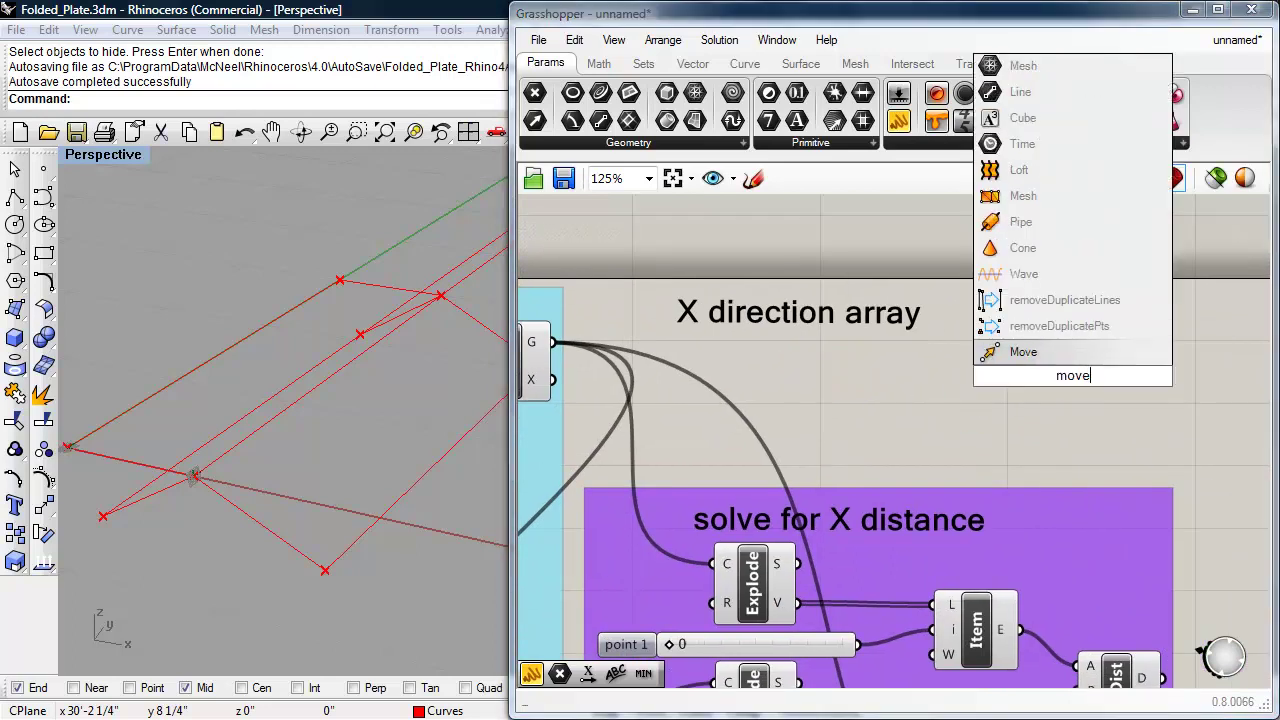
left_click(1060, 352)
- Add a Unit X vector, wire it into the new Move's T input and space the two components under the X direction array note
double_click(851, 448)
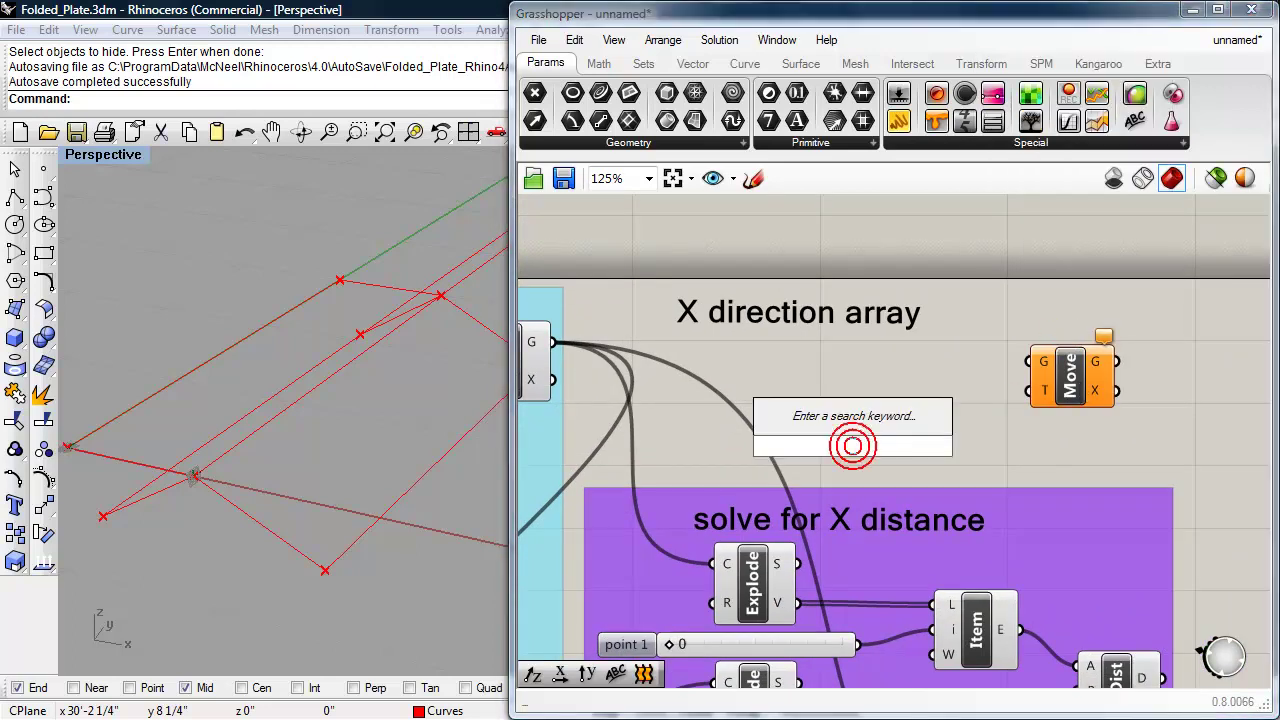
type("x")
left_click(845, 425)
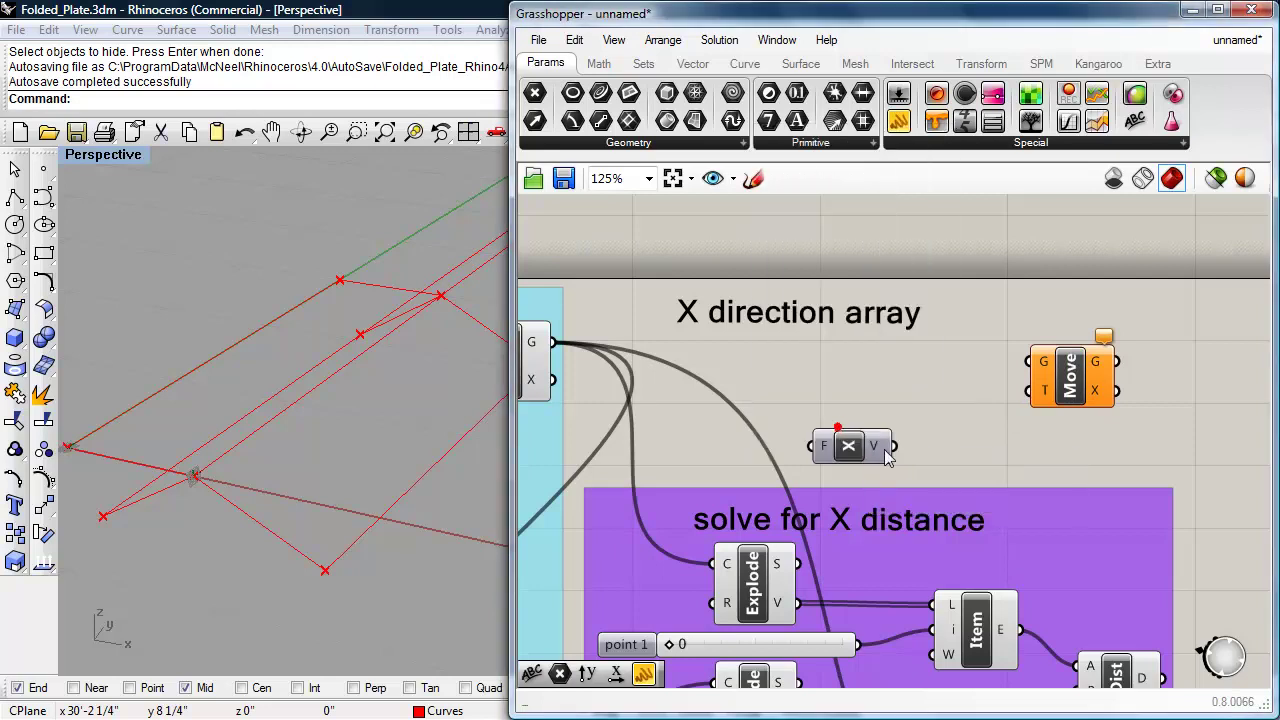
left_click_drag(895, 446, 1031, 390)
left_click_drag(868, 446, 940, 424)
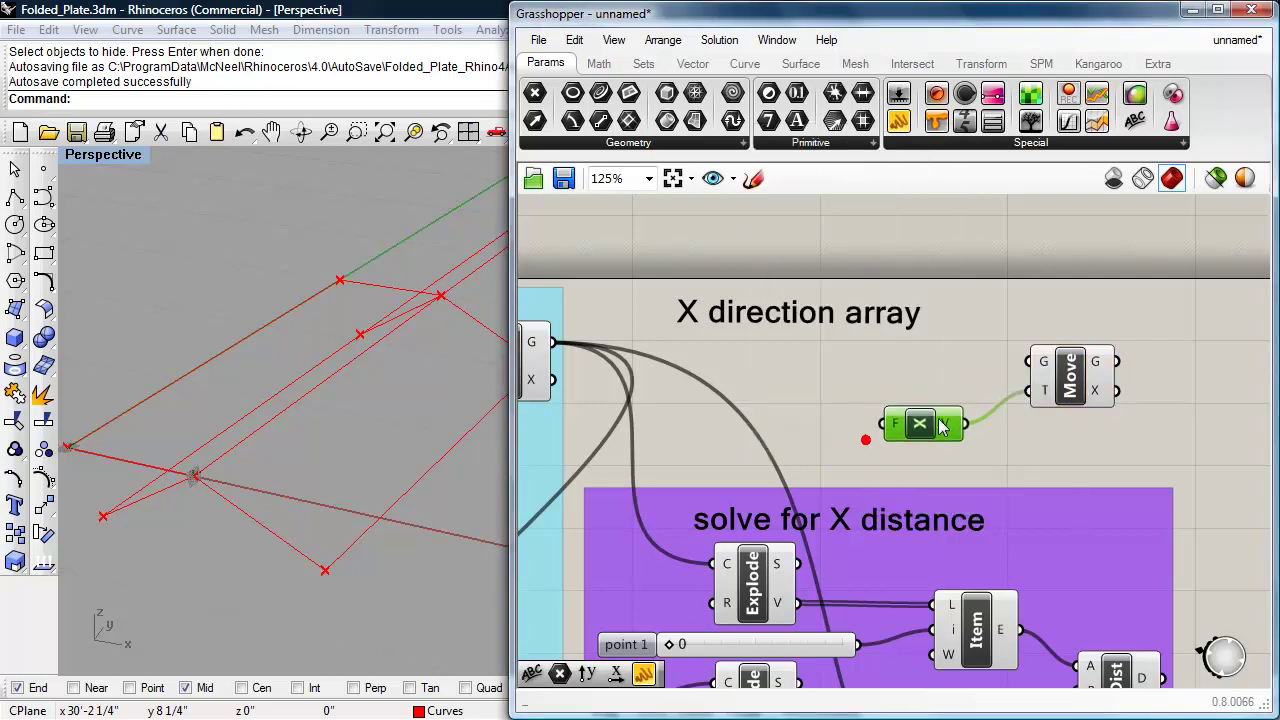
left_click_drag(1062, 397, 1092, 395)
scroll(919, 387, "down", 2)
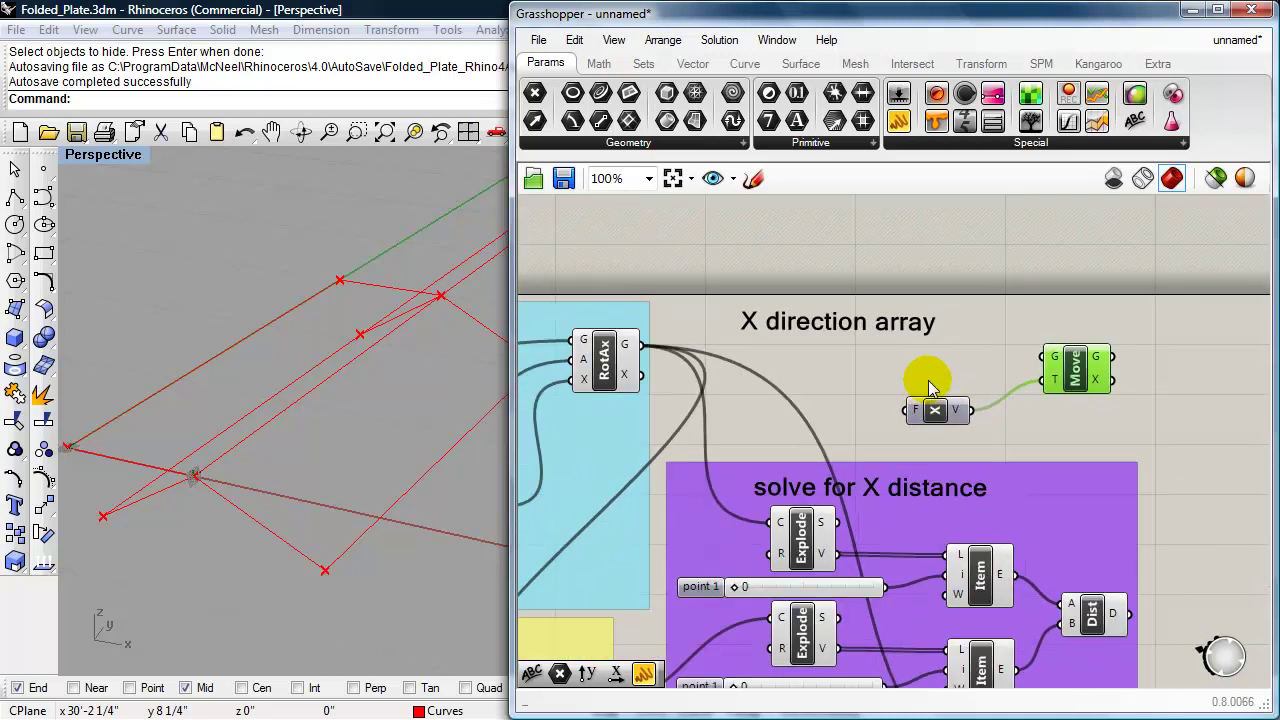
scroll(929, 383, "down", 3)
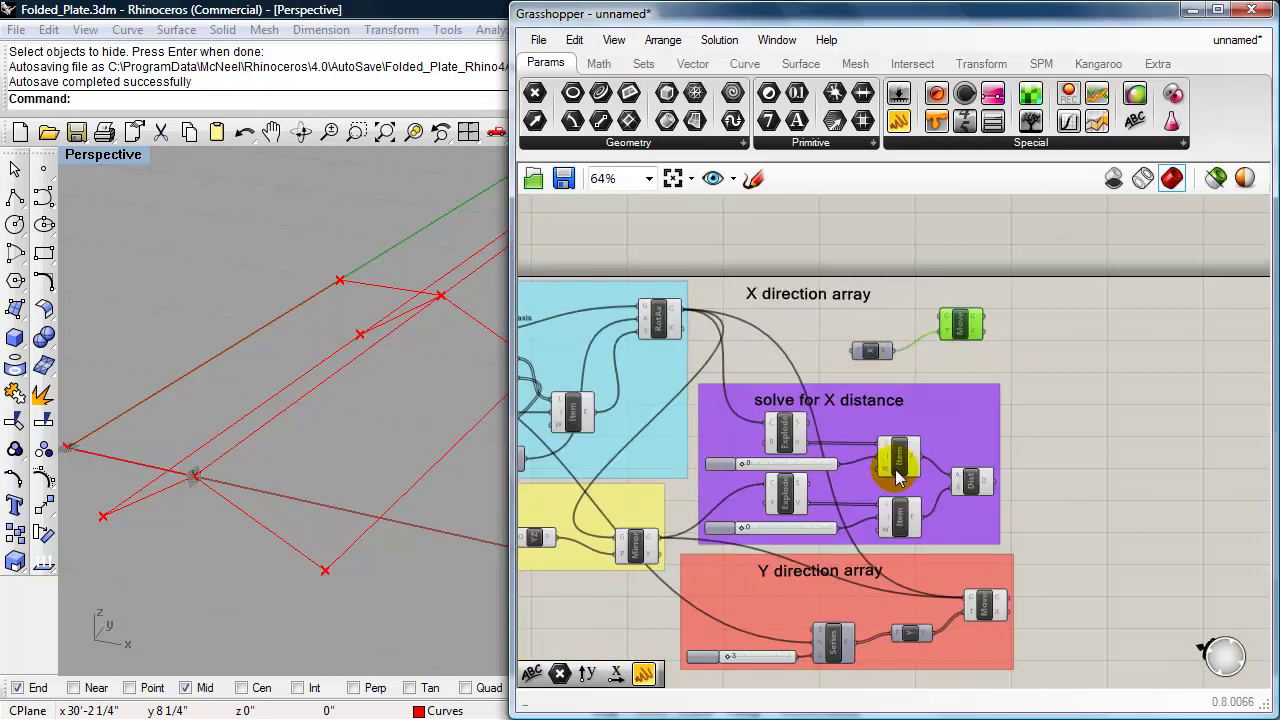
- Wire the Y direction array Move's geometry output into the G input of the X direction array Move
left_click(983, 606)
right_click_drag(420, 535, 351, 494)
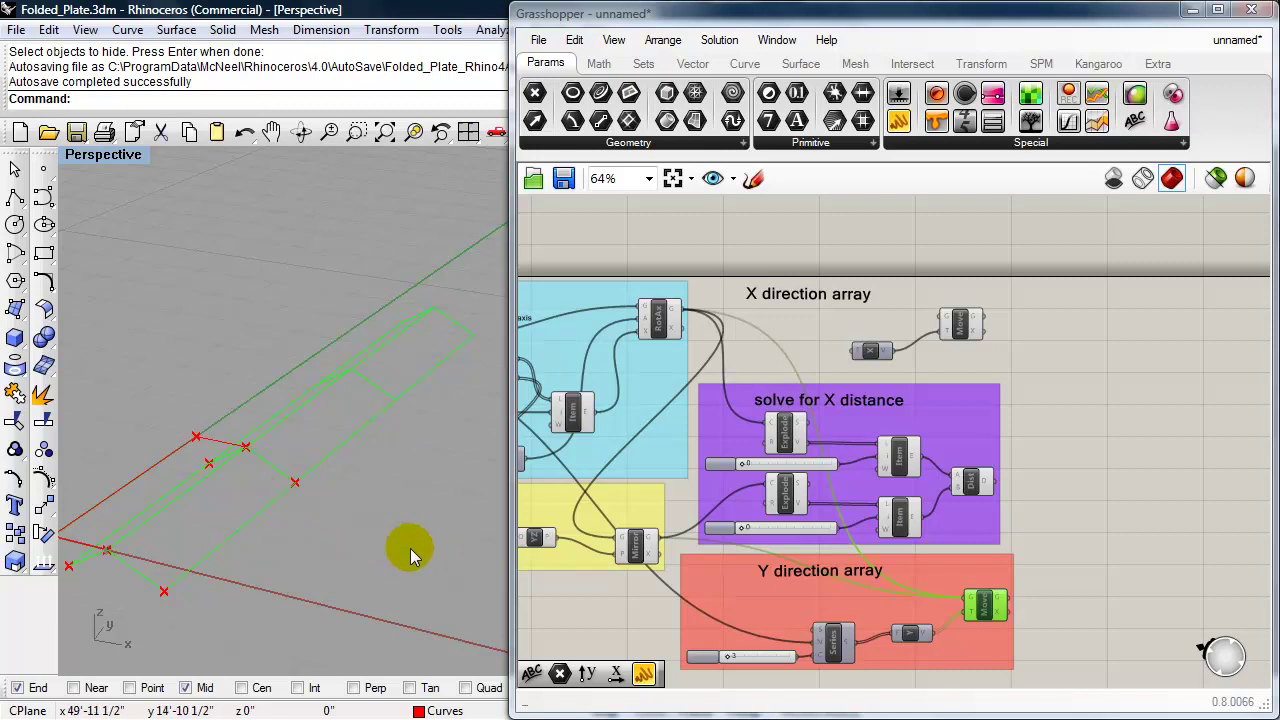
left_click_drag(1008, 604, 930, 322)
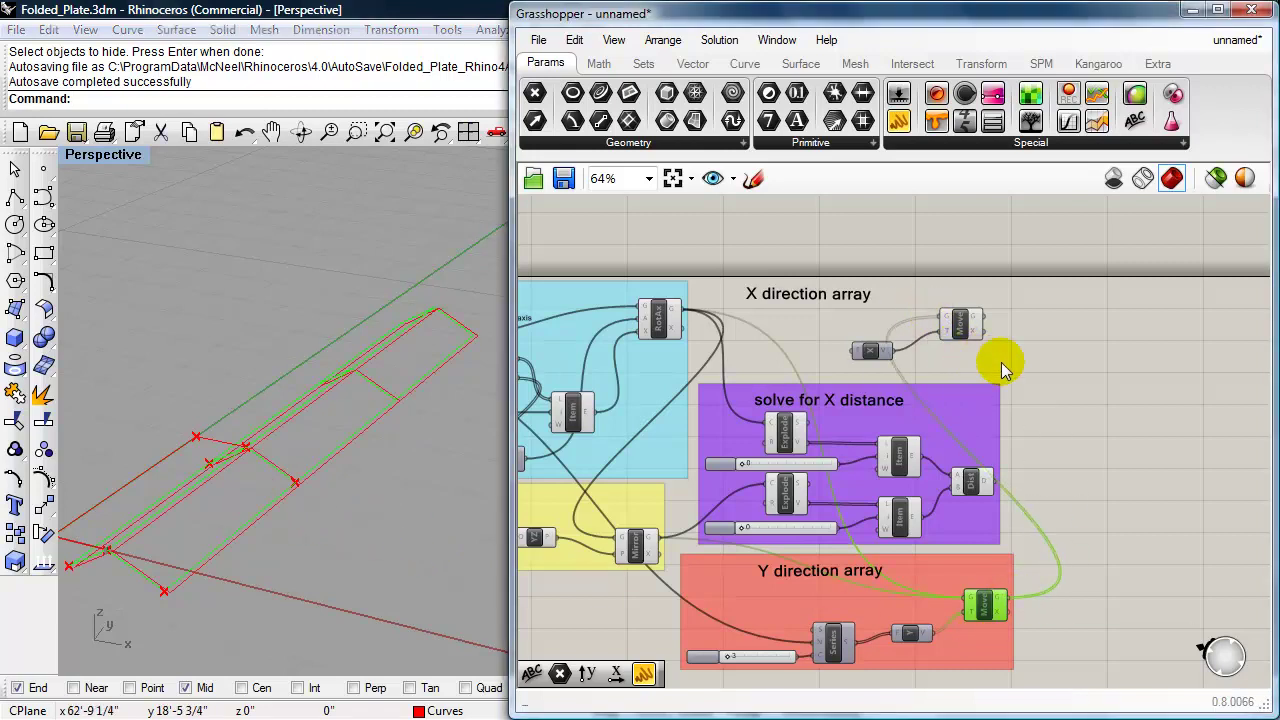
- Add a Series component under the X direction array note and wire its output into the Unit X vector's F input
scroll(985, 359, "up", 3)
right_click_drag(957, 392, 1043, 388)
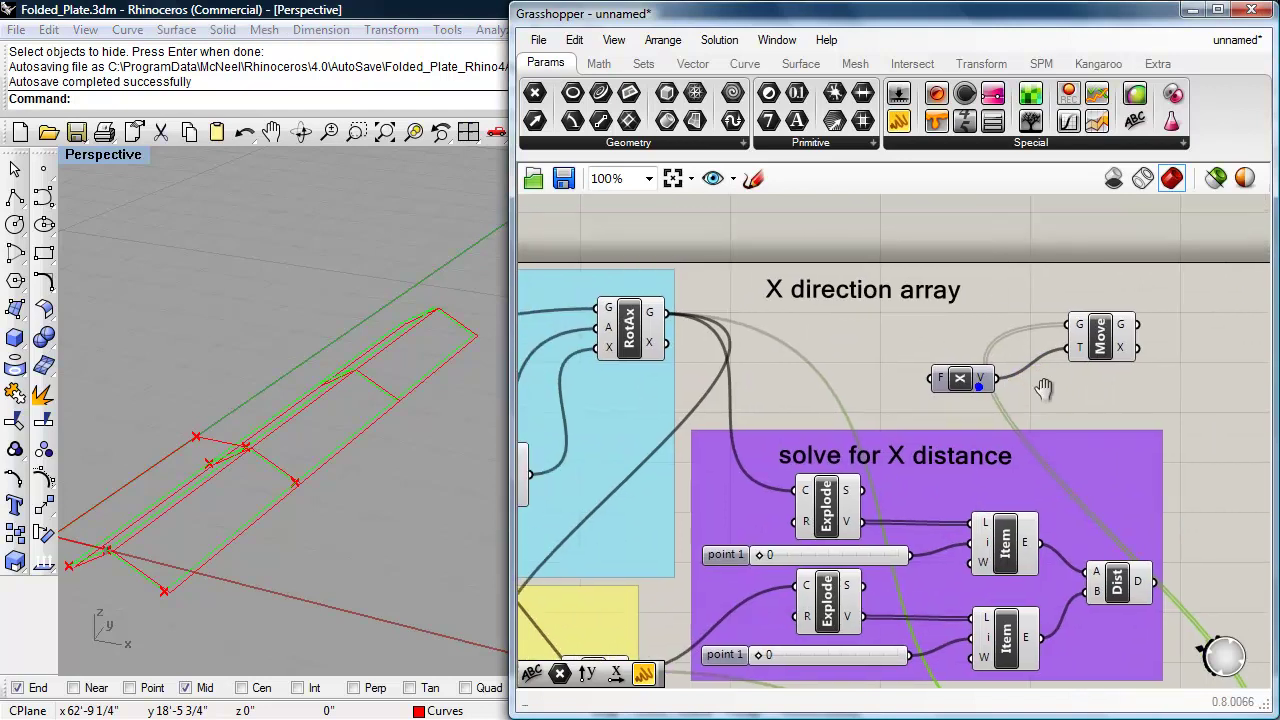
double_click(860, 372)
type("series")
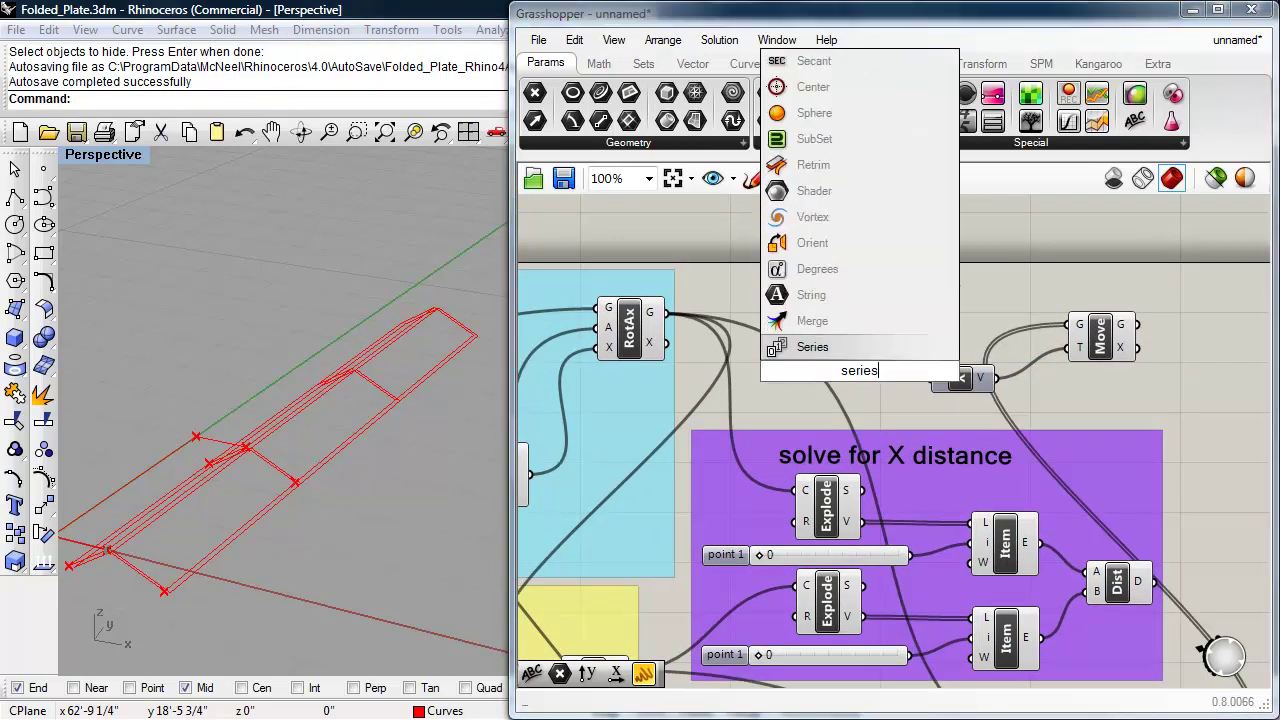
left_click(820, 347)
left_click(880, 383)
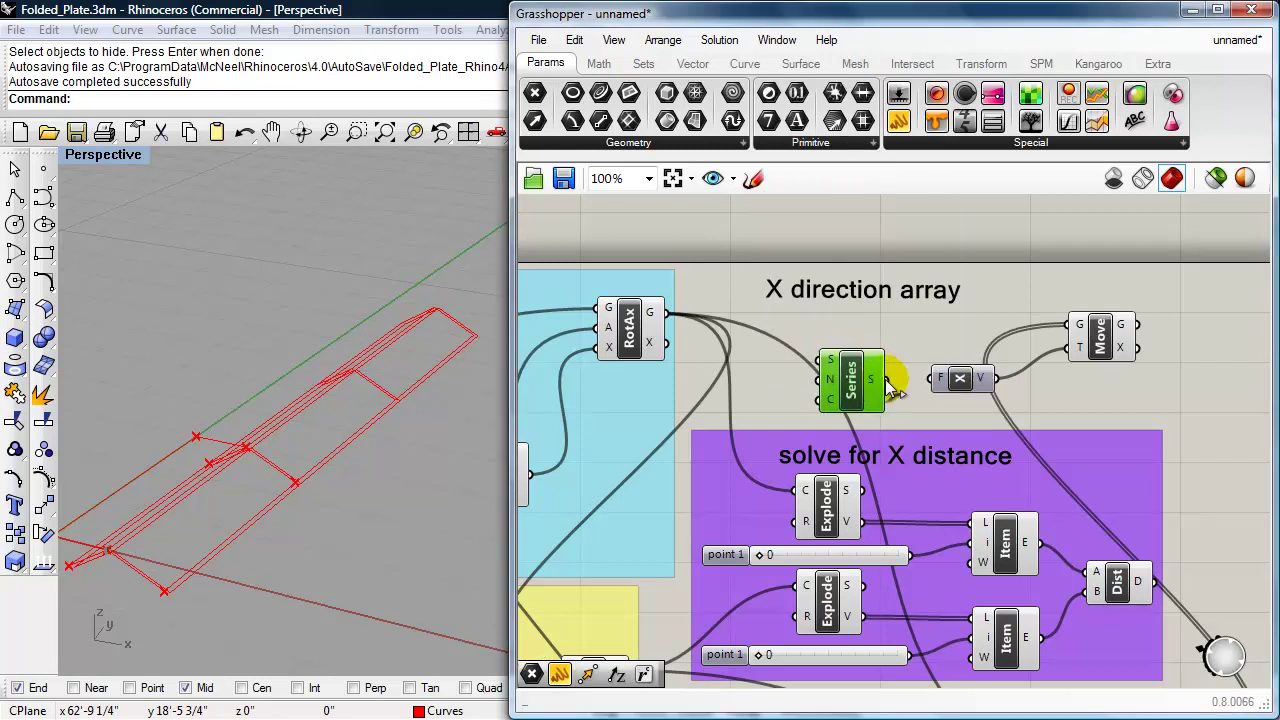
left_click_drag(915, 388, 926, 379)
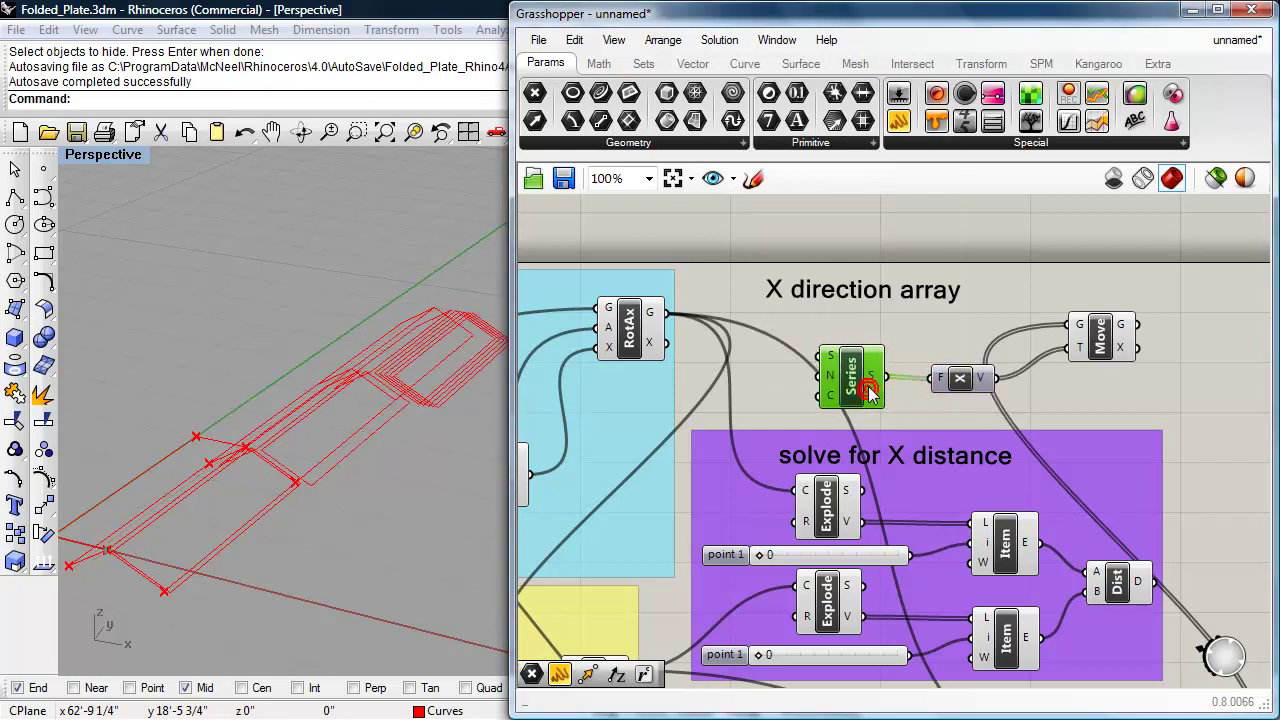
- Set the X direction array Move component's data matching to Cross reference
left_click(1102, 338)
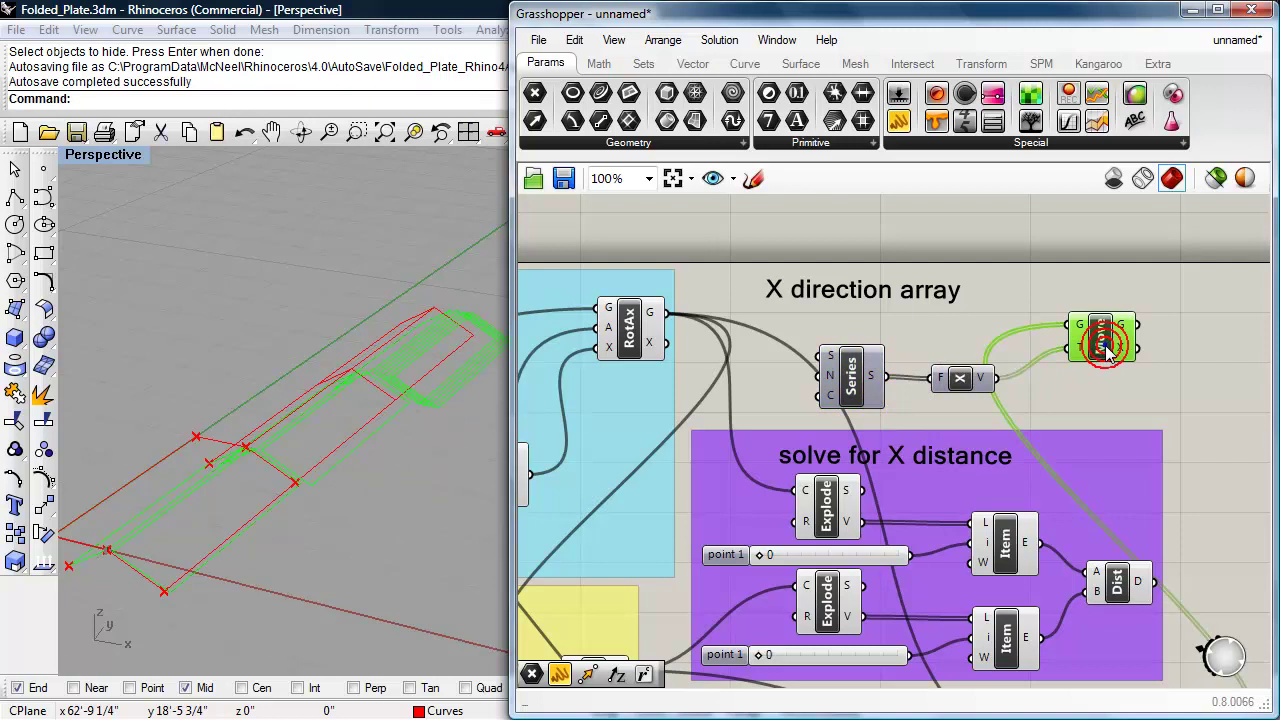
right_click(1104, 338)
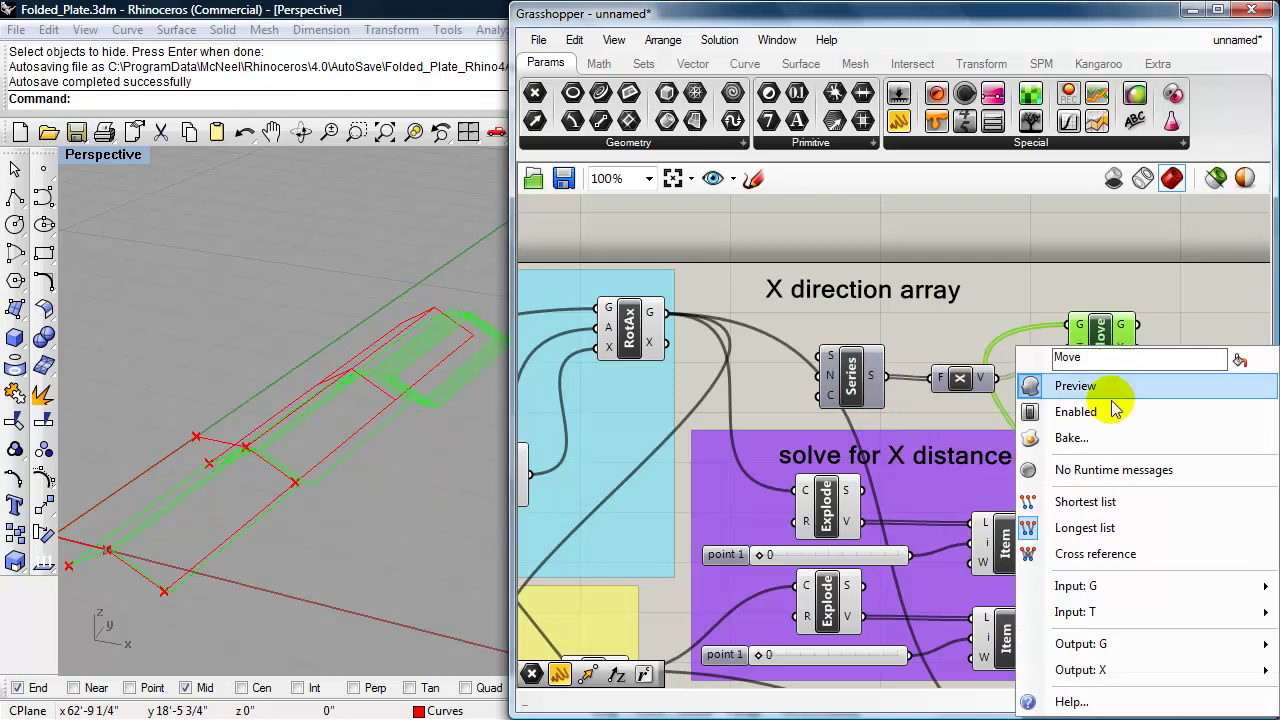
left_click(1128, 555)
- Copy the Y direction array's count slider next to the new Series, shifting the Series, Unit X and Move components to make room
mouse_move(1051, 397)
right_mouse_down()
mouse_move(1080, 387)
mouse_move(1103, 338)
mouse_move(1060, 340)
mouse_move(1034, 300)
mouse_move(1058, 310)
right_mouse_up()
scroll(1103, 338, "down", 2)
left_click(860, 659)
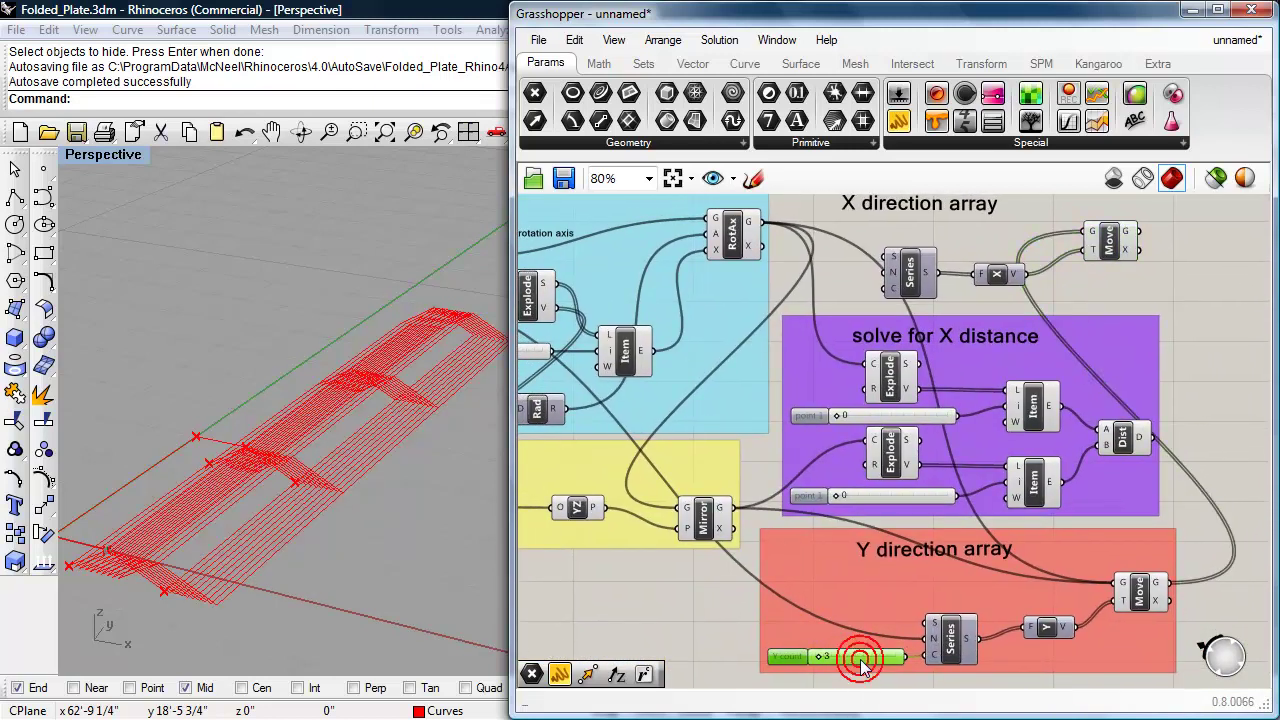
left_click_drag(861, 659, 826, 306)
scroll(823, 298, "up", 4)
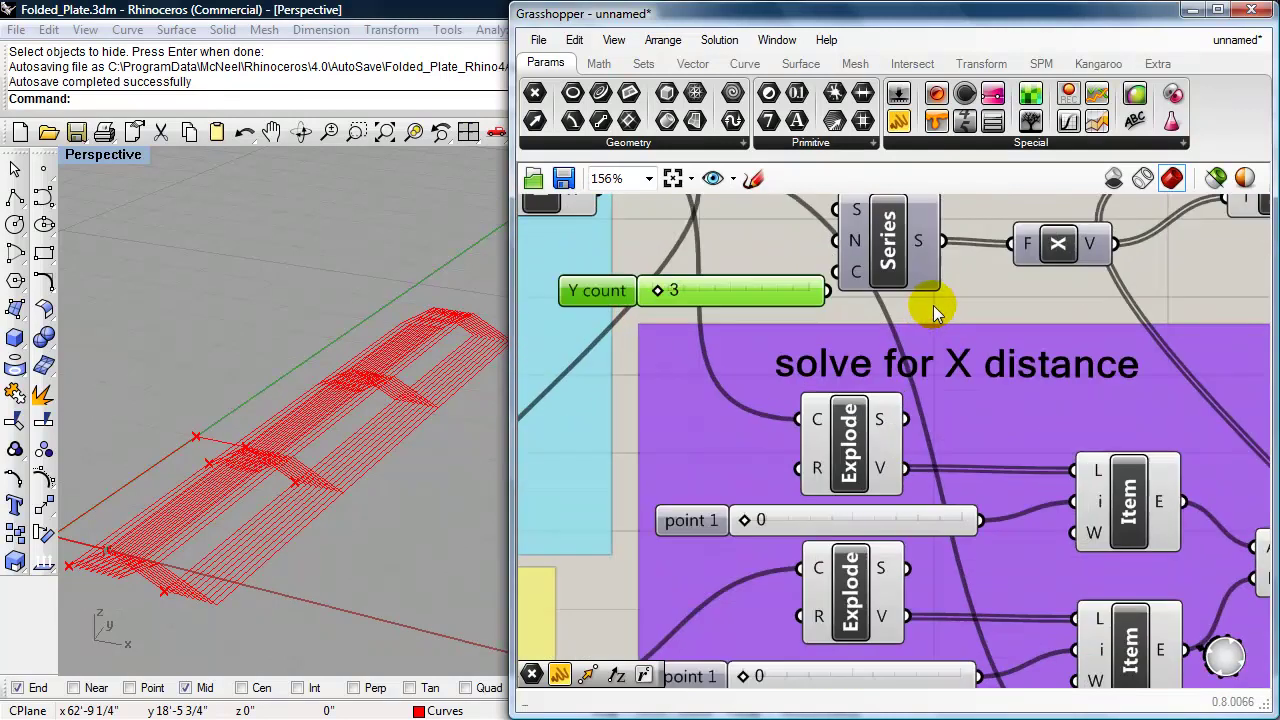
left_click_drag(1146, 428, 828, 292)
left_click_drag(863, 385, 937, 385)
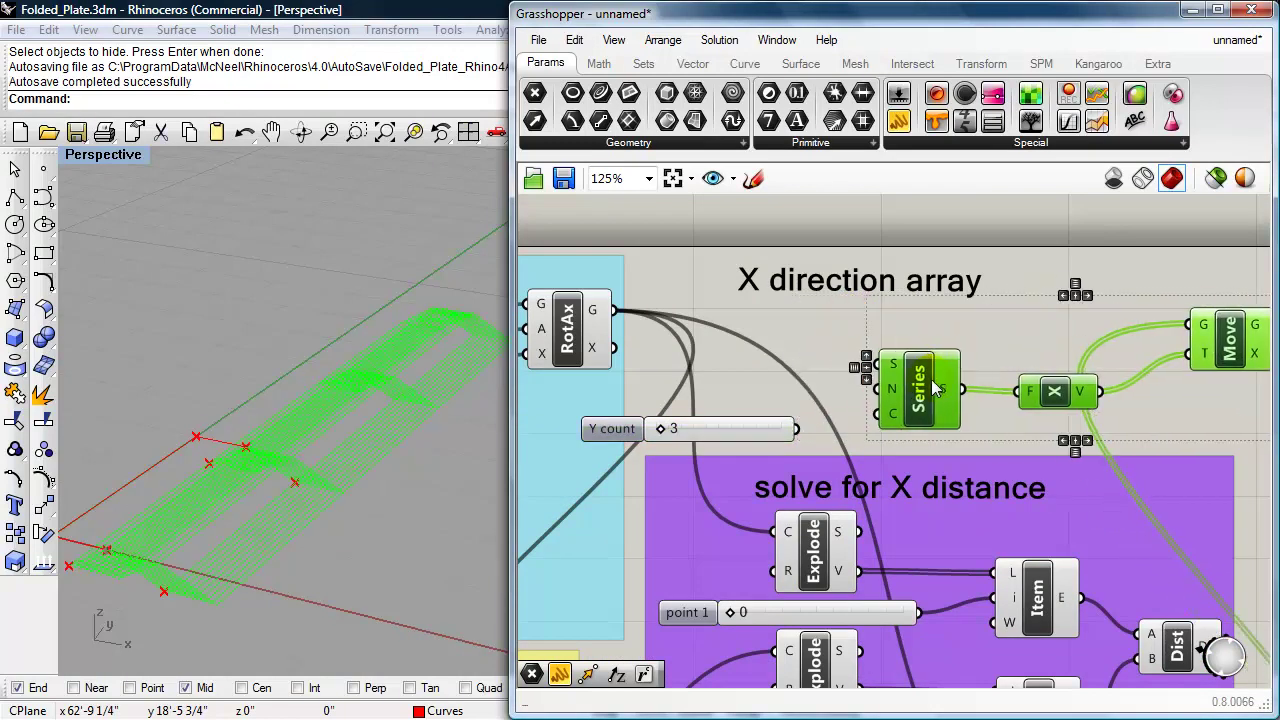
left_click_drag(750, 421, 810, 406)
- Rename the copied slider X count and wire it into the C input of the X direction array Series
right_click(686, 406)
left_click(729, 416)
double_click(730, 417)
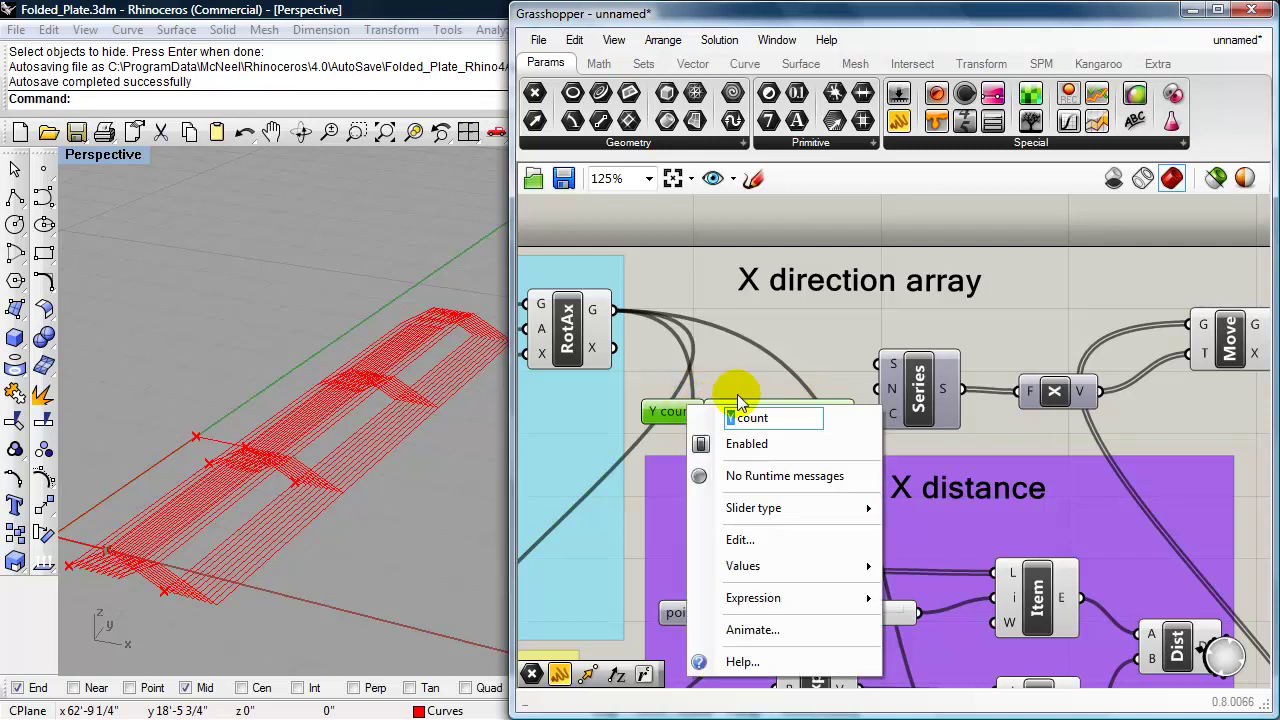
type("X")
left_click(742, 370)
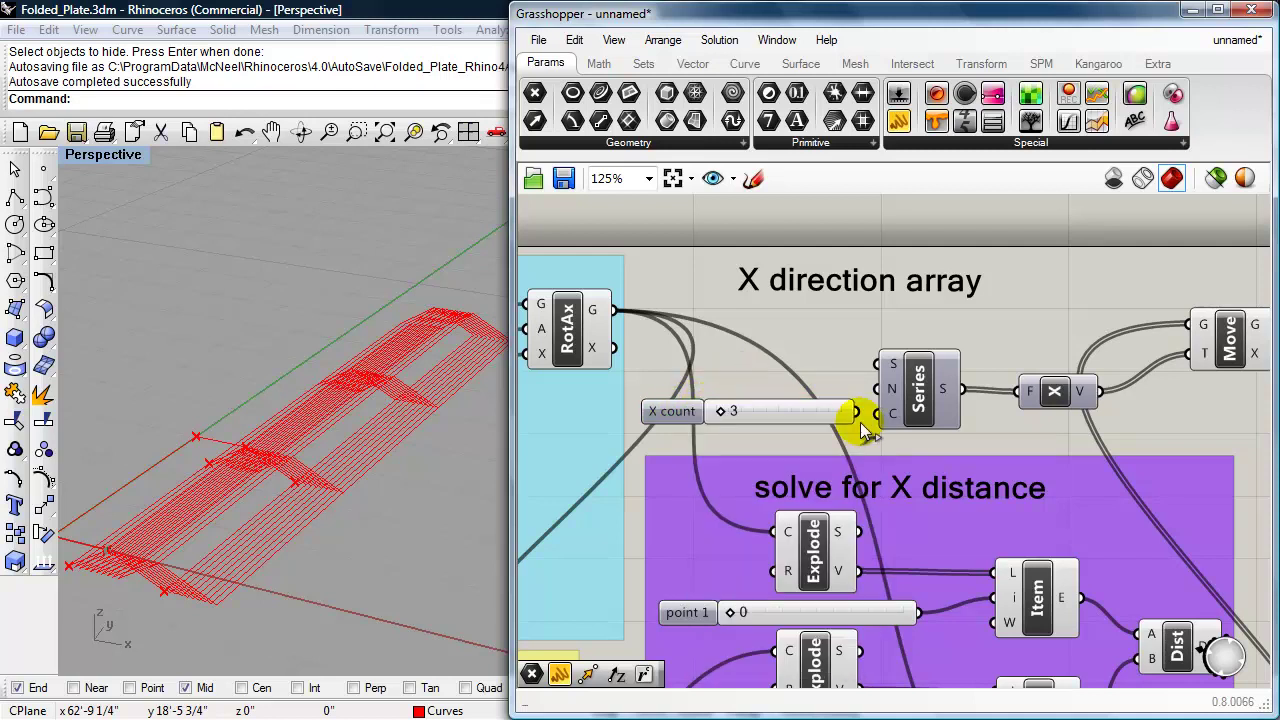
left_click_drag(805, 411, 801, 416)
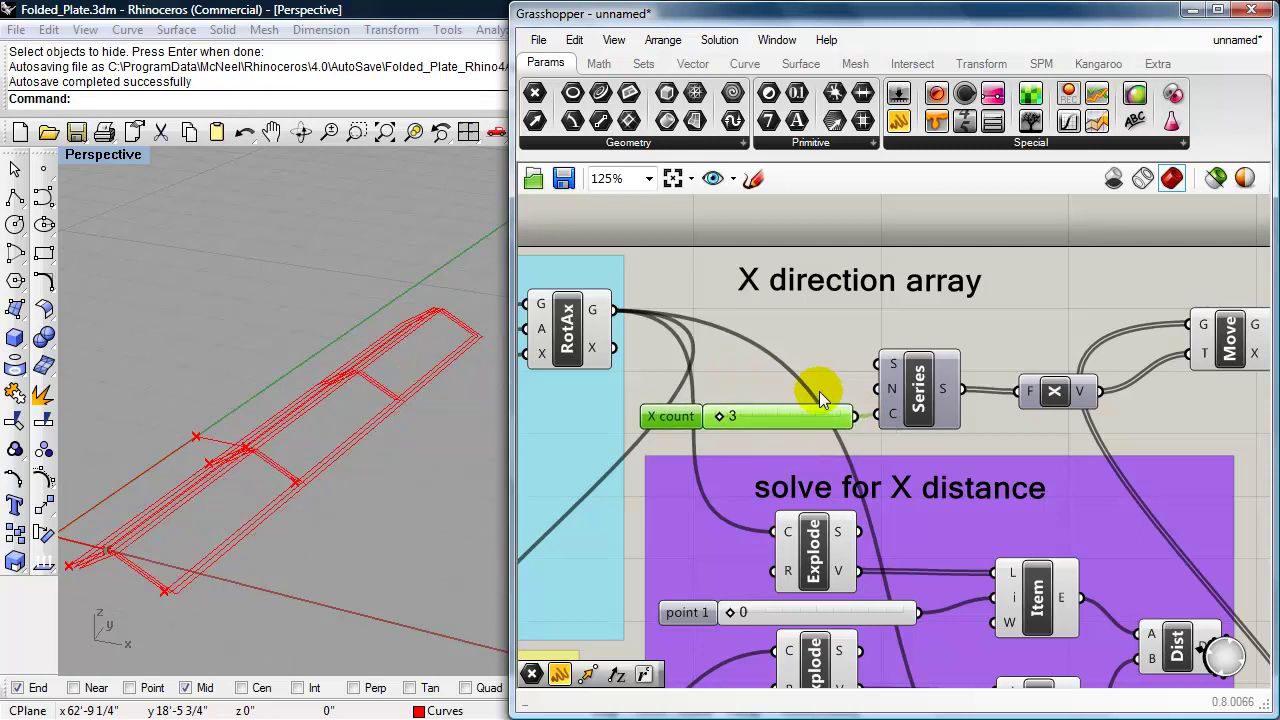
- Wire the solved distance output into the N input of the X direction array Series
scroll(827, 376, "down", 1)
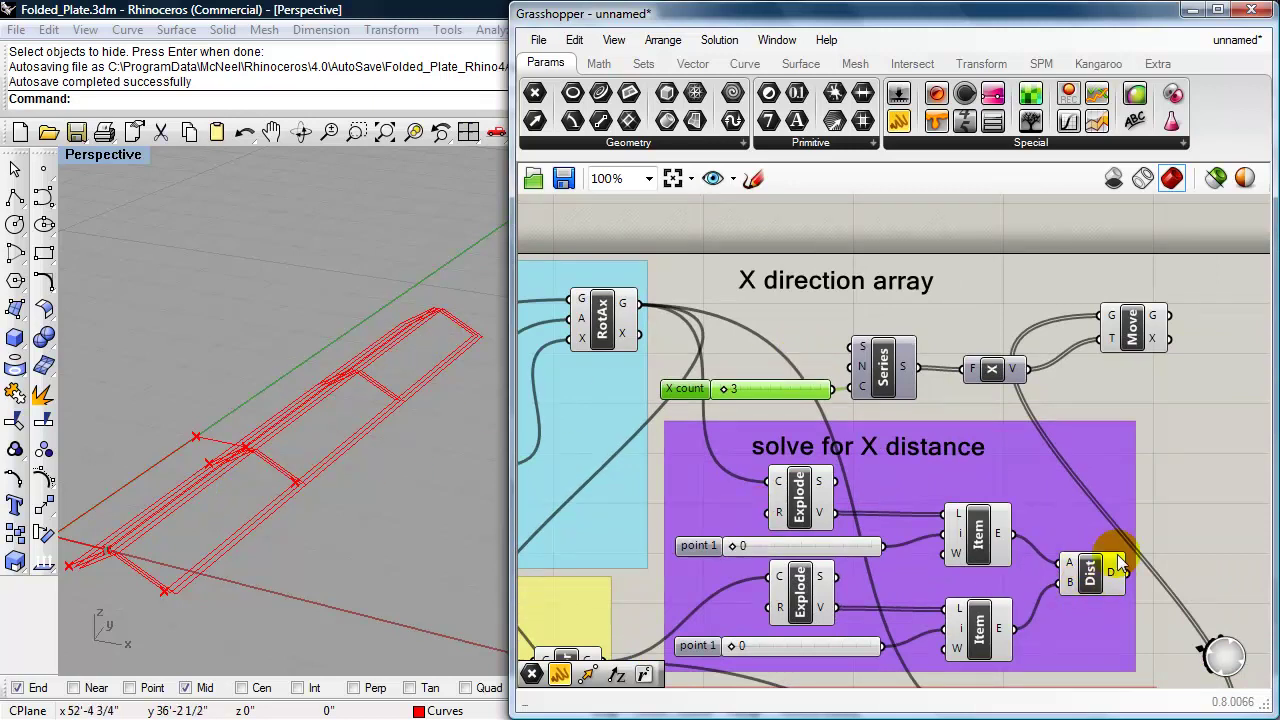
left_click_drag(1128, 573, 831, 367)
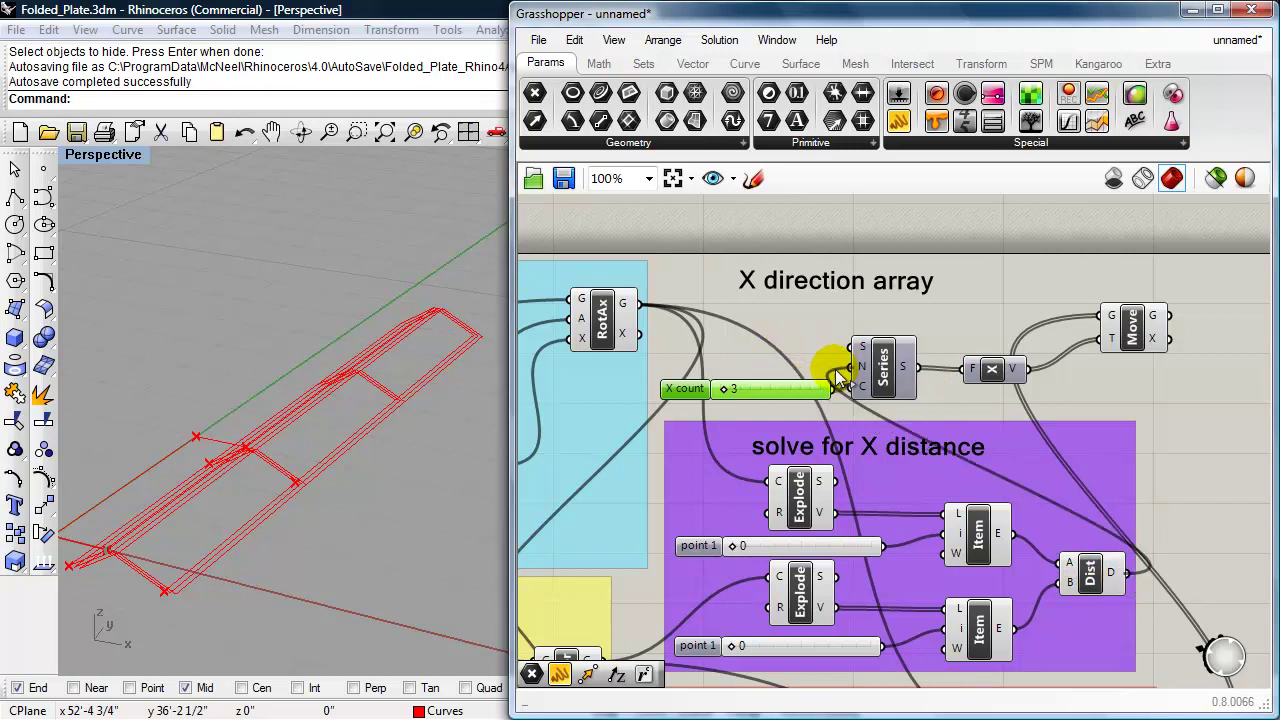
right_click_drag(254, 541, 214, 503)
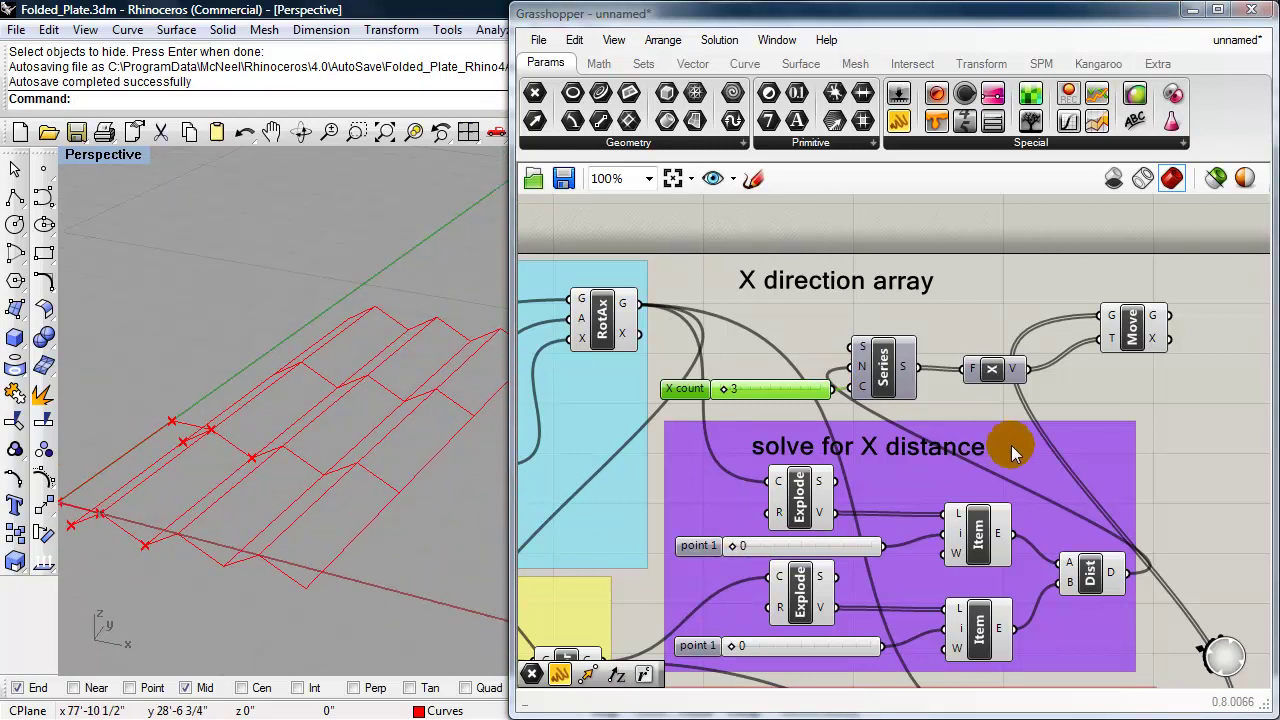
- Group the X direction array note with its X count slider, Series, Unit X and Move components
left_click_drag(1140, 384, 749, 278)
left_click_drag(883, 390, 906, 388)
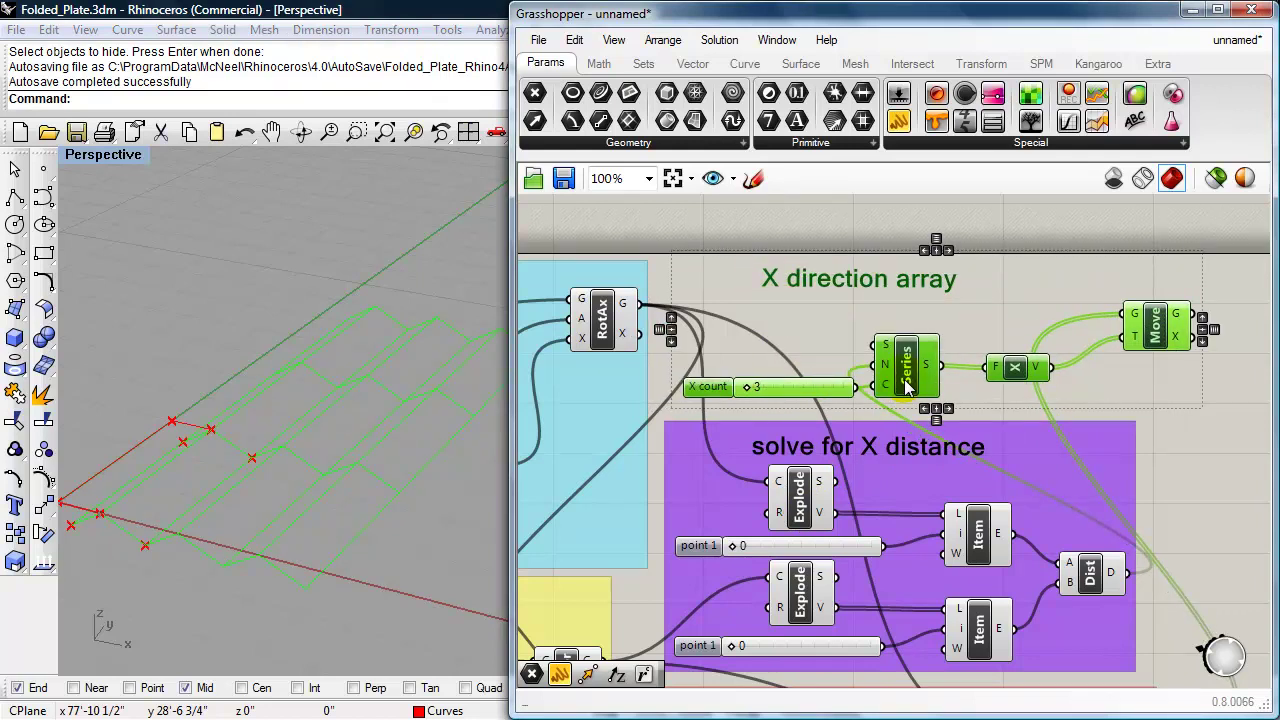
key("ctrl+g")
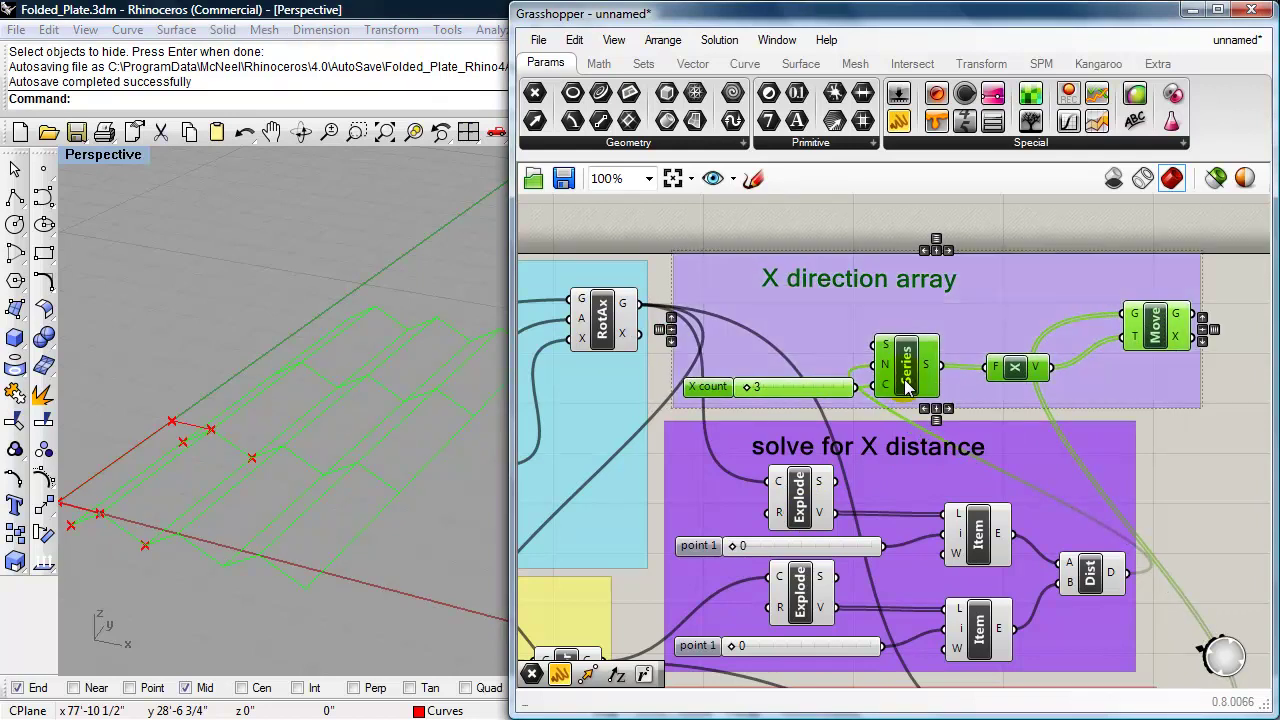
- Colour the X direction array group bright green
left_click(1124, 399)
right_click(1124, 399)
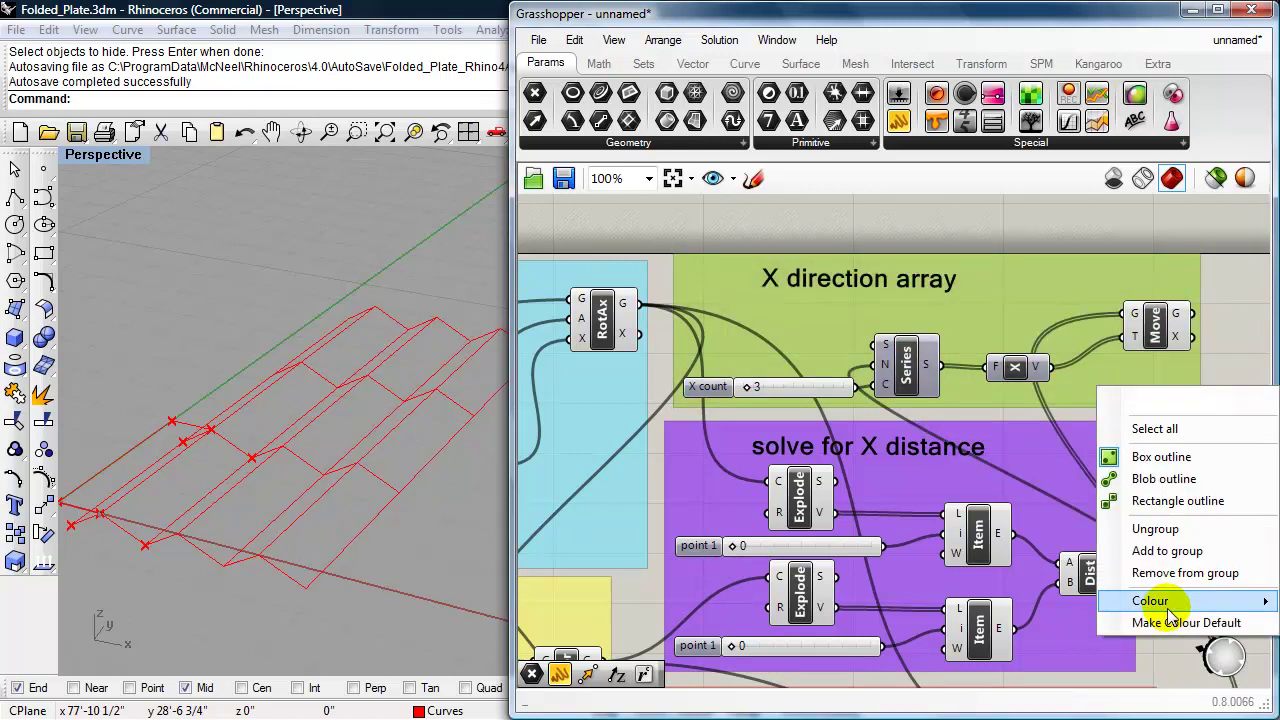
mouse_move(1160, 603)
left_click_drag(1007, 567, 889, 553)
left_click_drag(1025, 591, 866, 594)
left_click(855, 704)
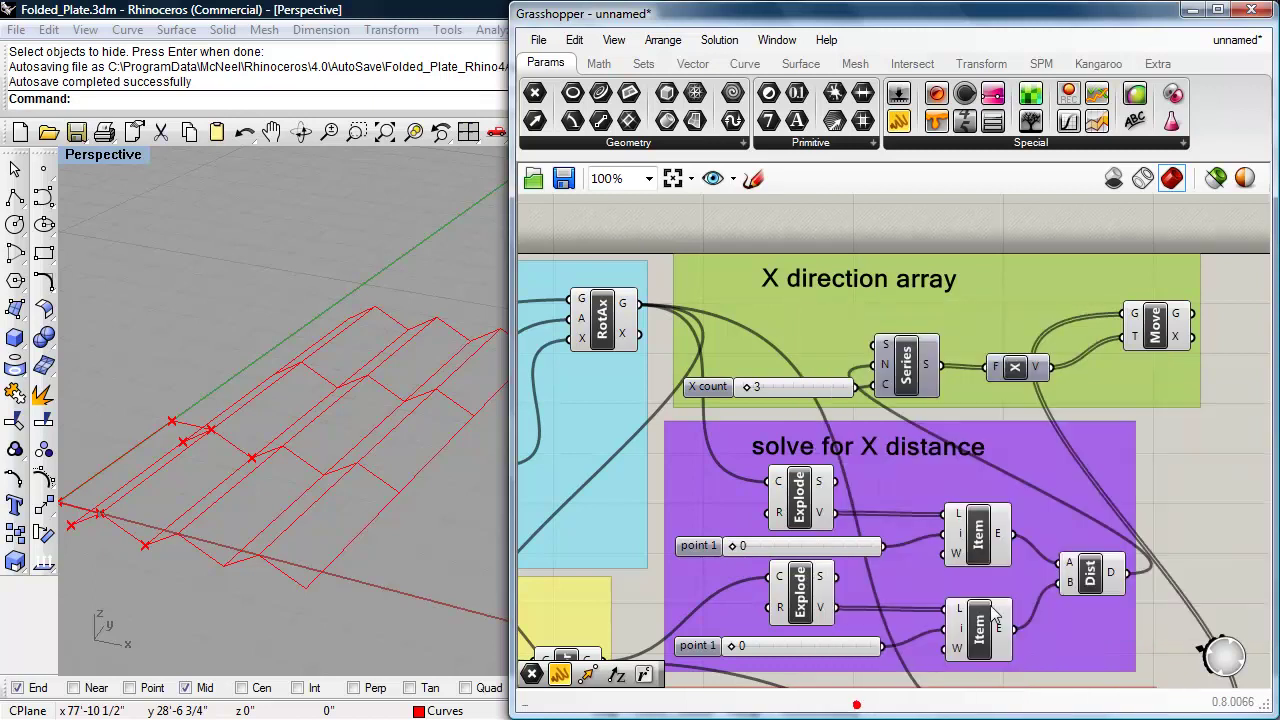
- Add a Planar surface component with an edge input on the empty canvas beyond the array groups
scroll(1150, 510, "down", 2)
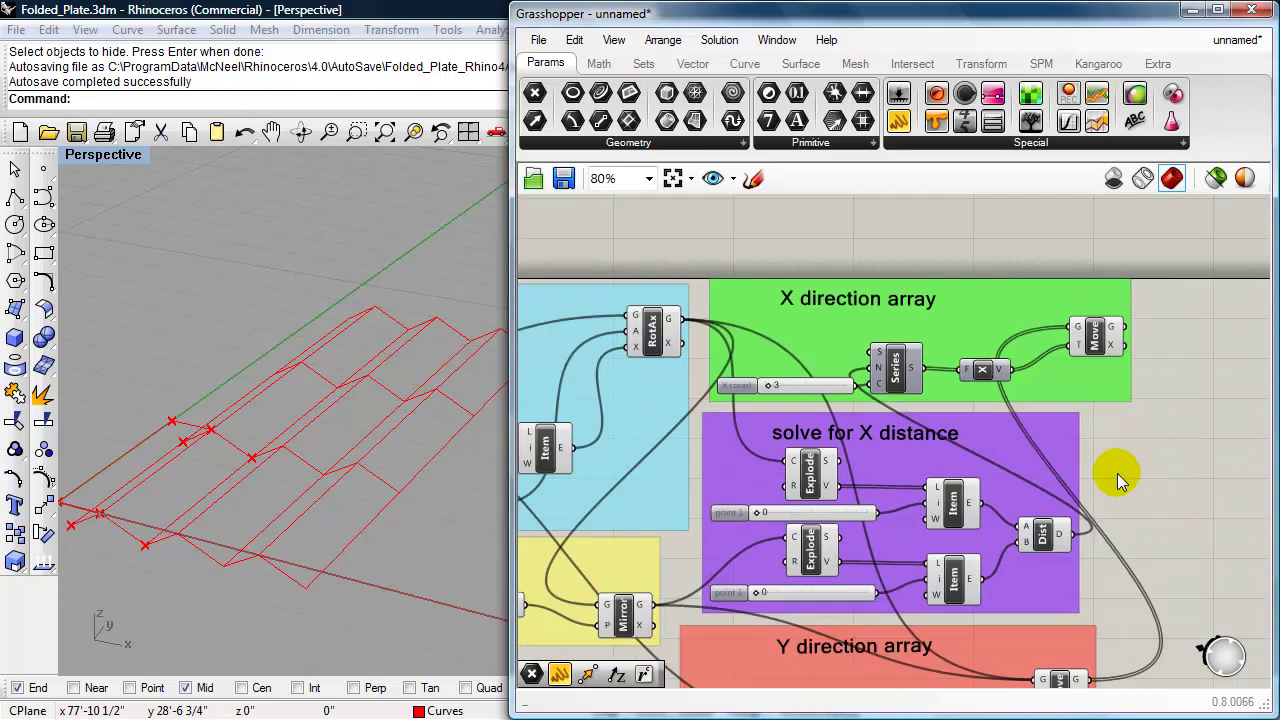
scroll(423, 449, "down", 2)
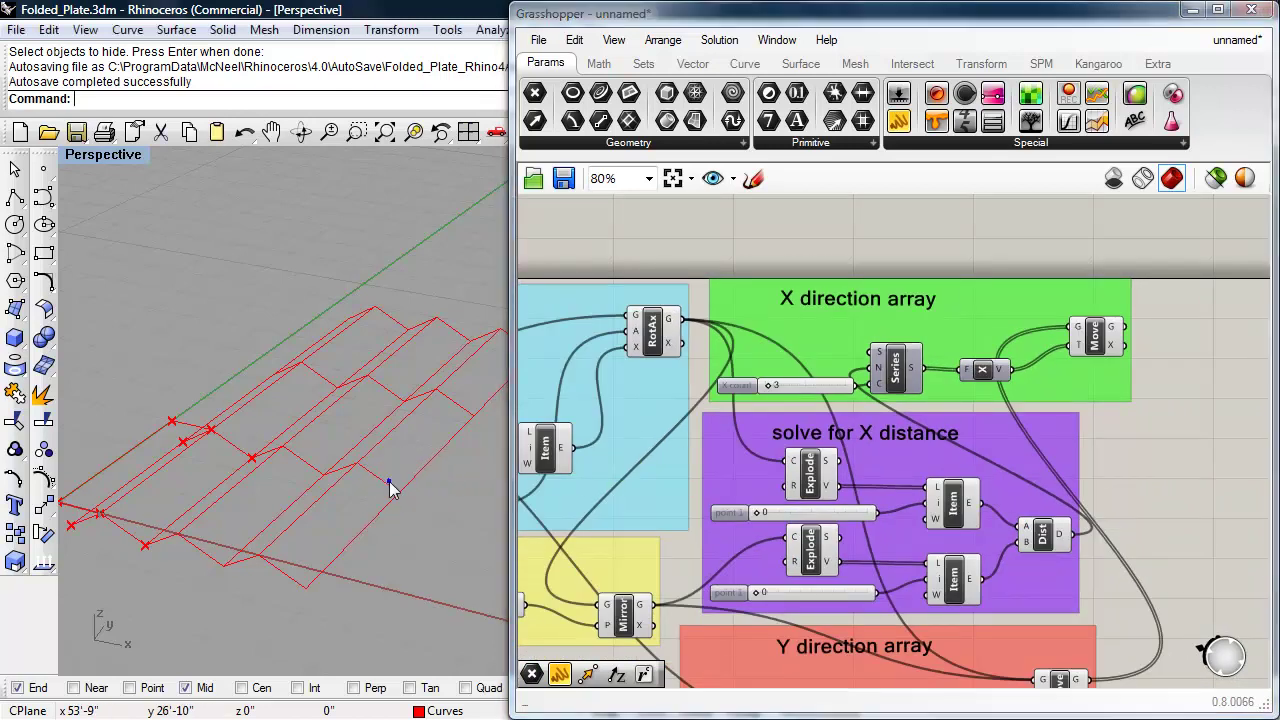
right_click_drag(423, 449, 352, 476, "shift")
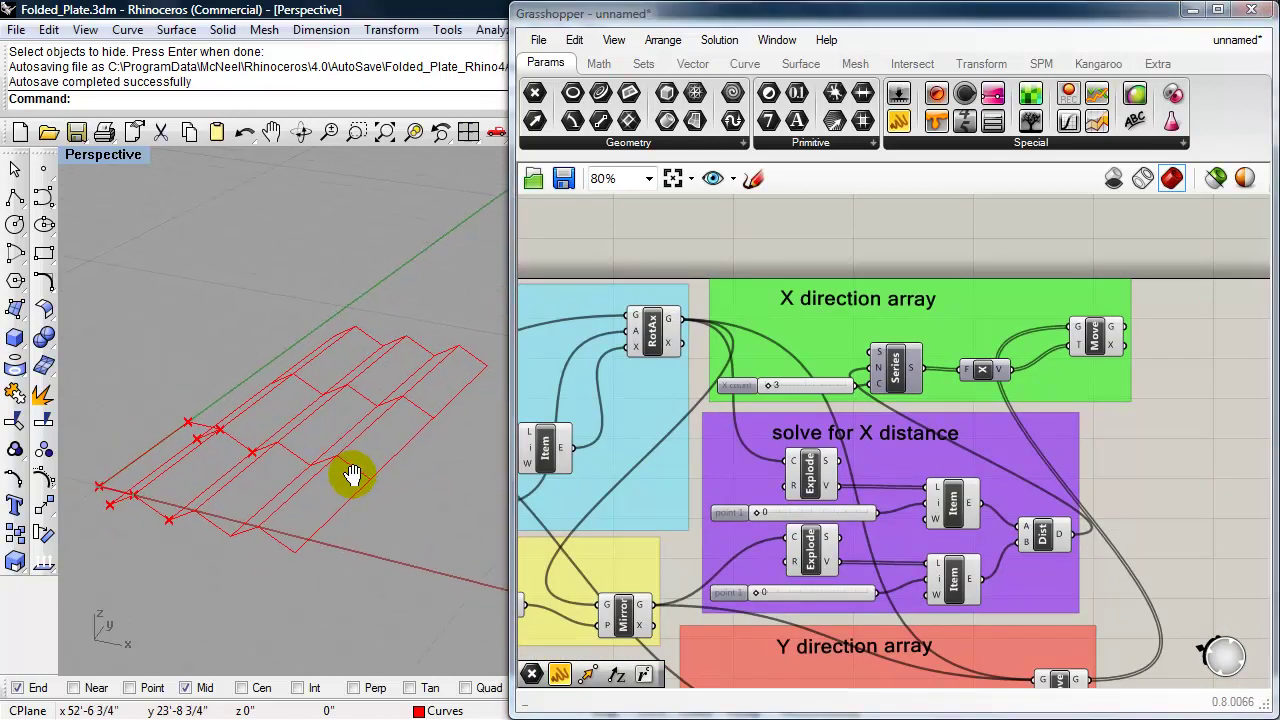
scroll(1141, 499, "down", 1)
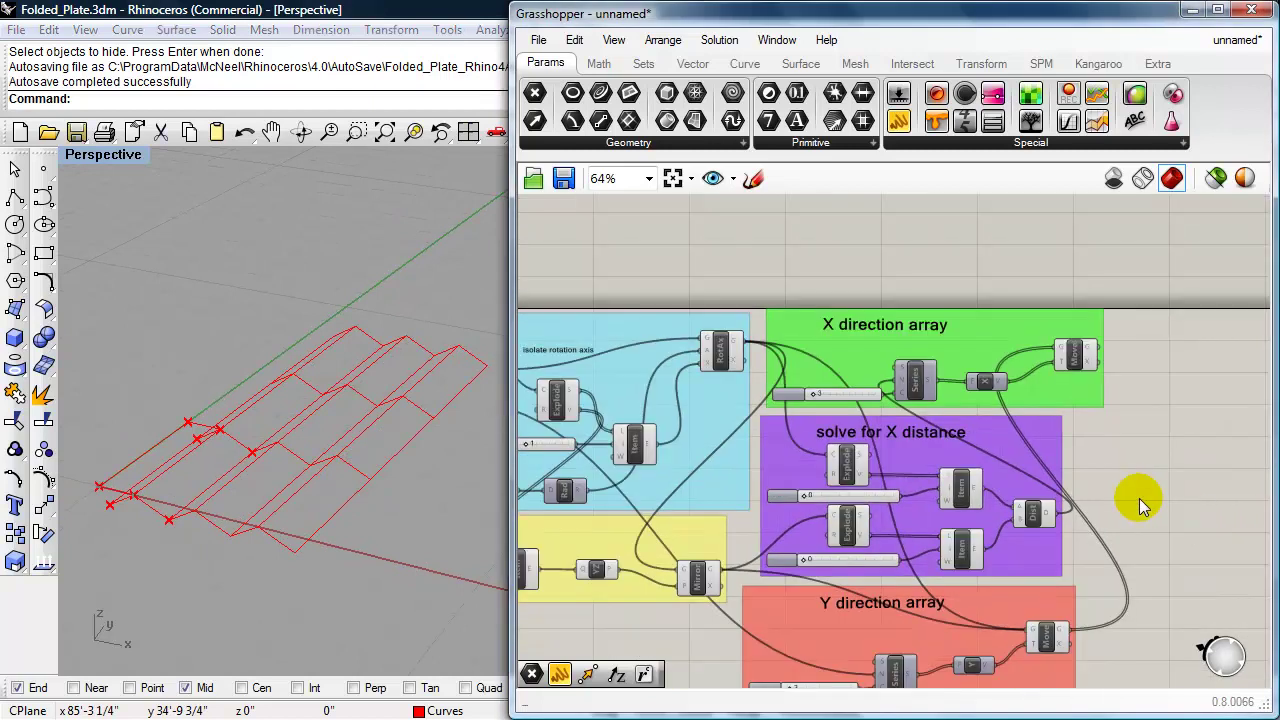
right_click_drag(1139, 499, 1093, 507)
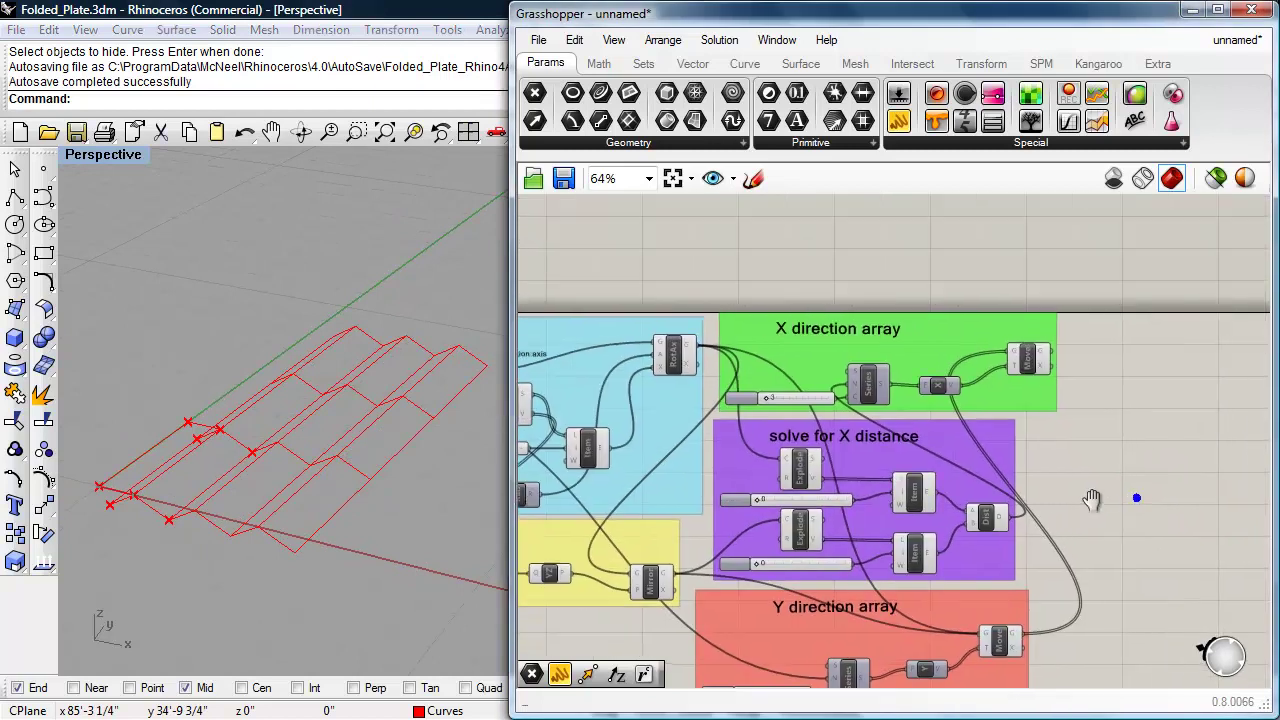
double_click(1150, 487)
type("pla")
type("na")
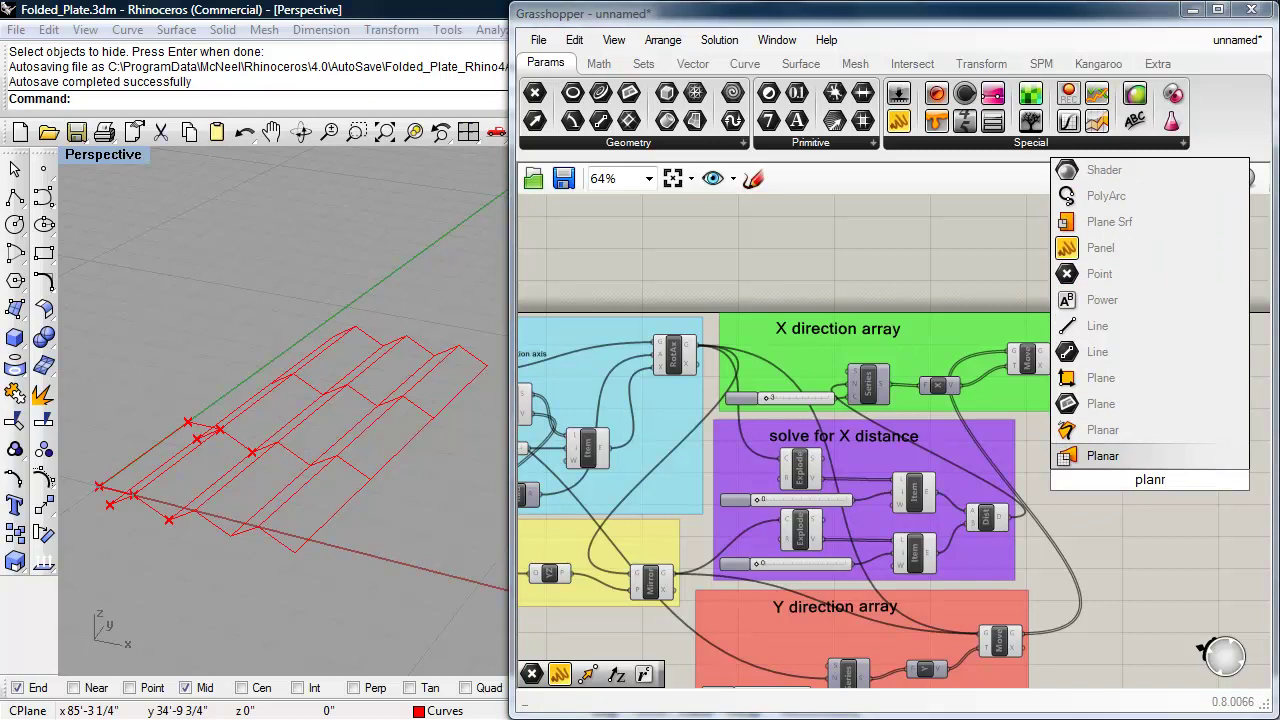
type("r")
key("BackSpace")
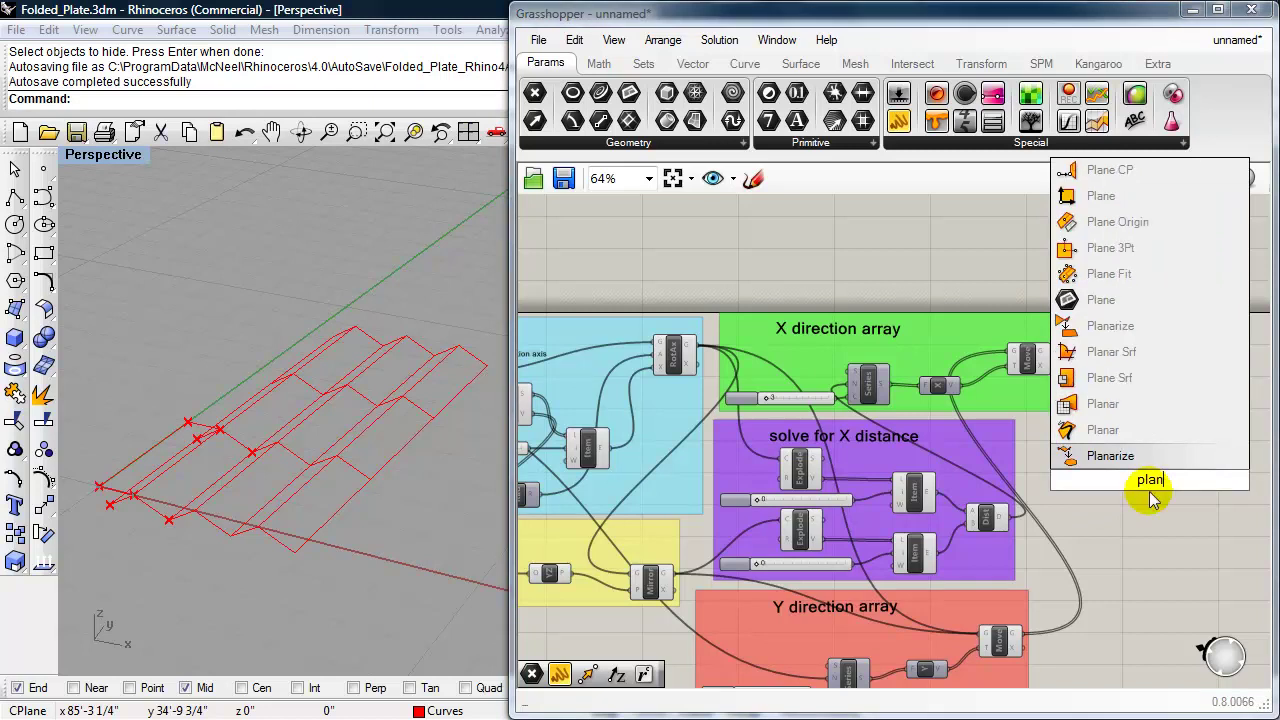
type("ar")
left_click(1127, 405)
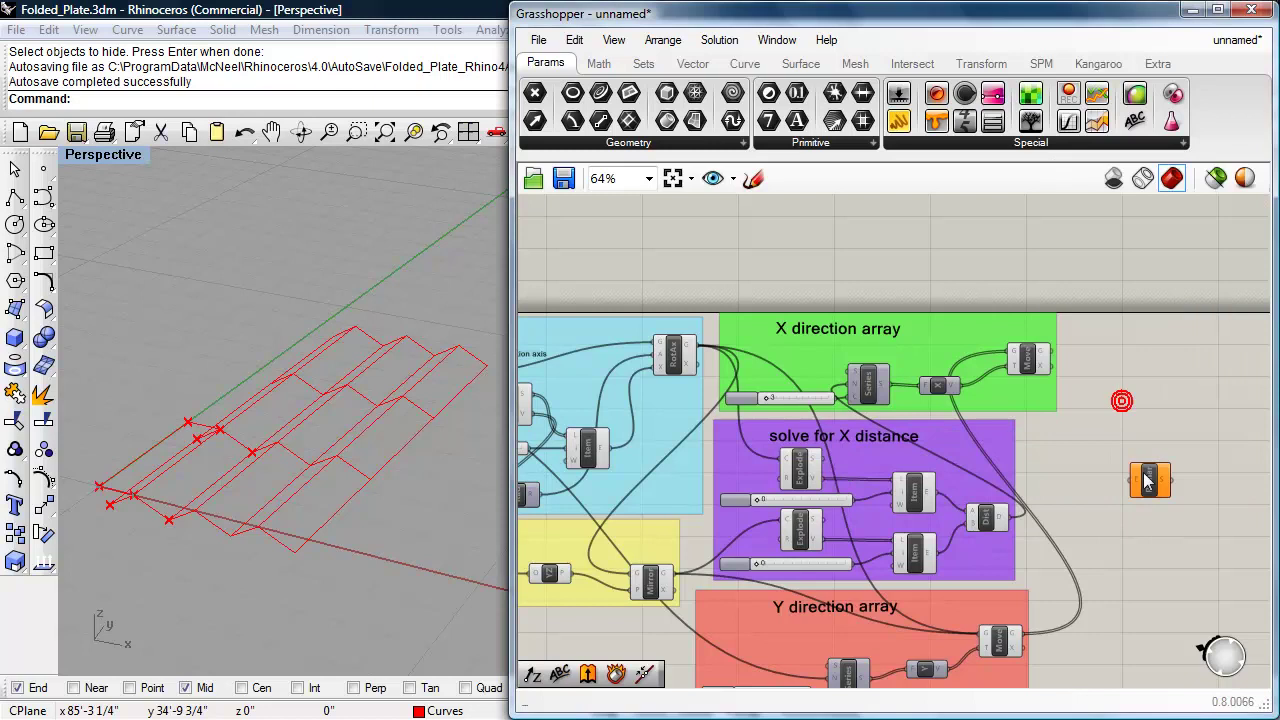
- Wire the X direction array Move's geometry output into the Planar component's E input
left_click(1030, 360)
scroll(1103, 401, "up", 1)
right_click_drag(1106, 400, 1028, 388)
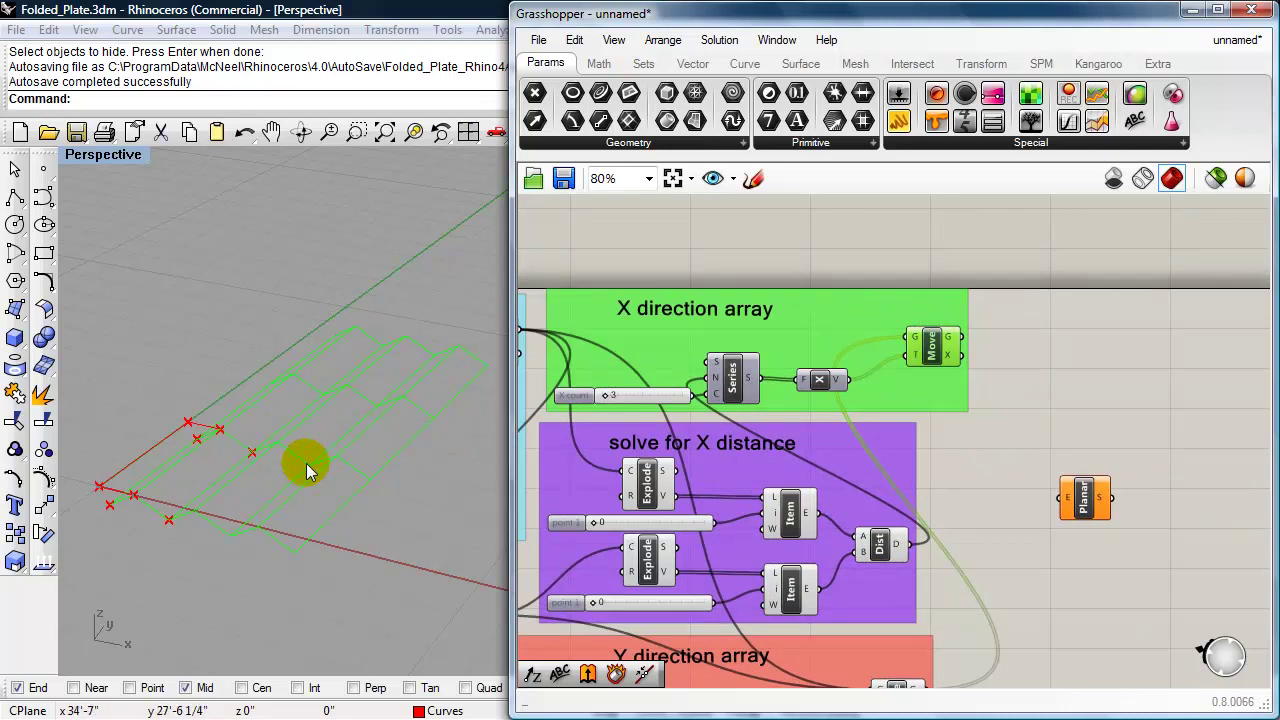
left_click_drag(961, 337, 1062, 497)
right_click_drag(1078, 447, 1018, 438)
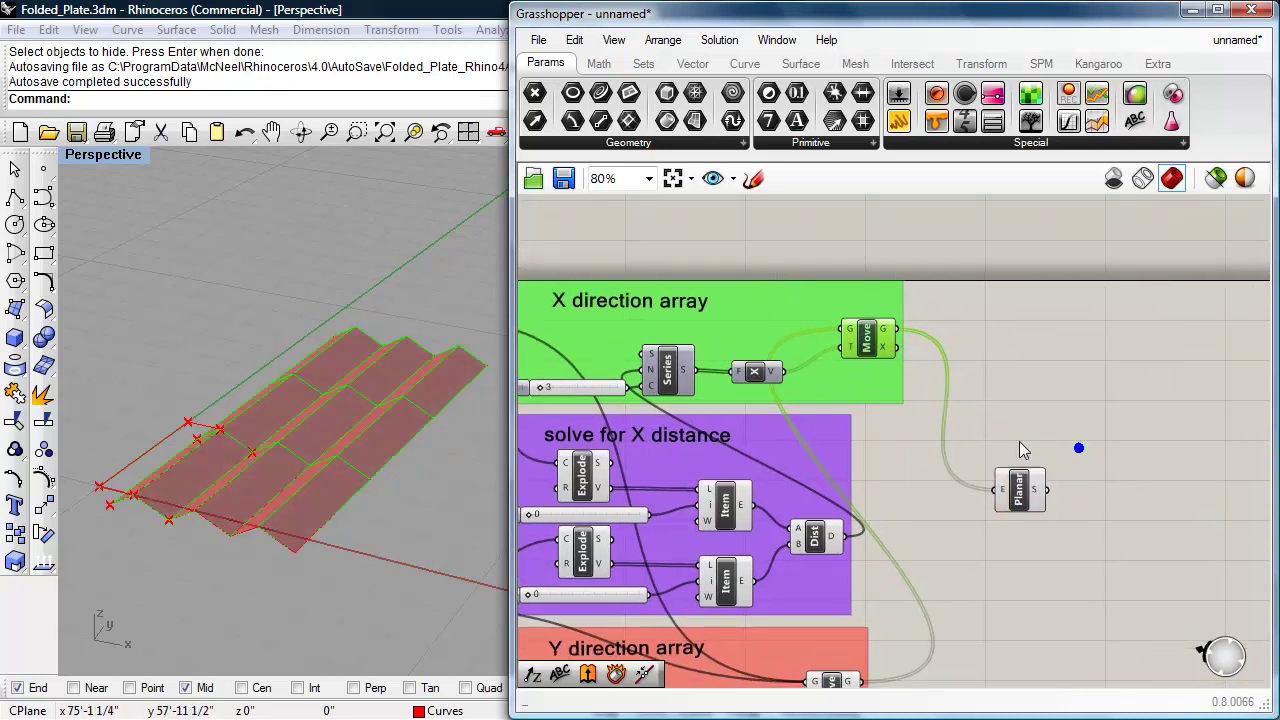
- Add a scribble note reading "surfaces" at size 25 and place it just above the Planar component
scroll(1018, 438, "up", 1)
left_click_drag(1148, 137, 1049, 425)
double_click(1033, 425)
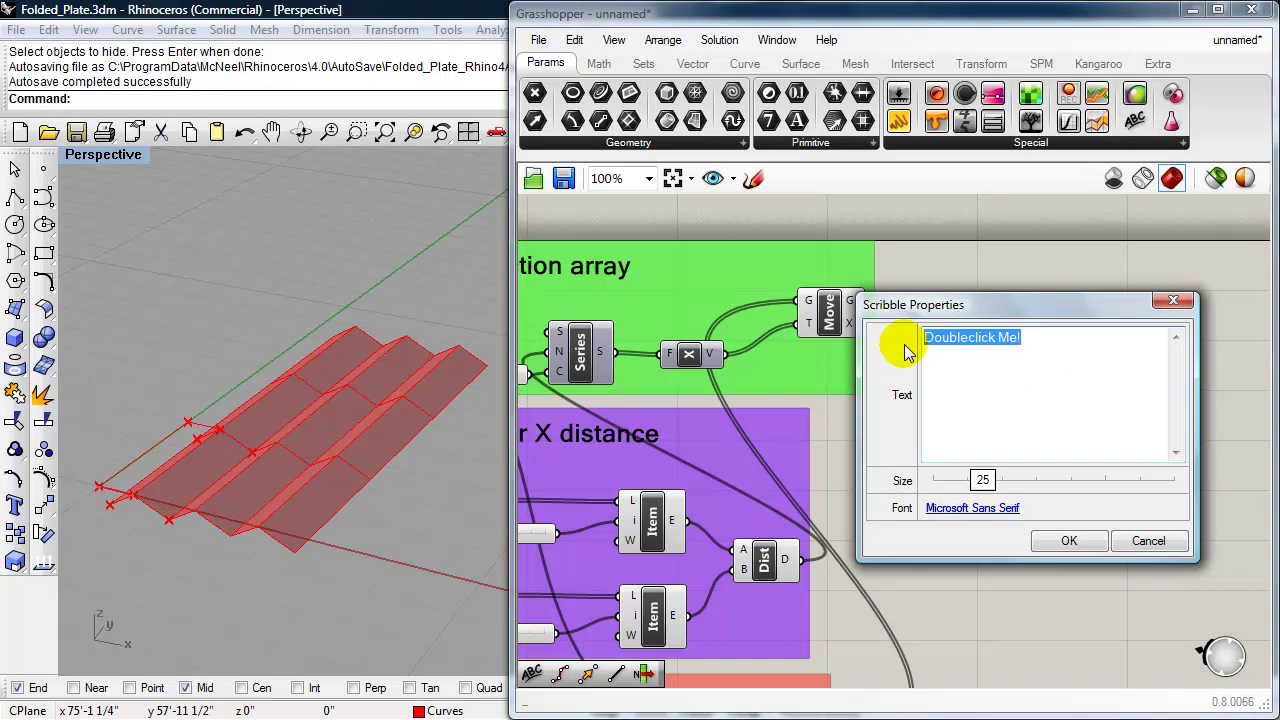
type("surfaces")
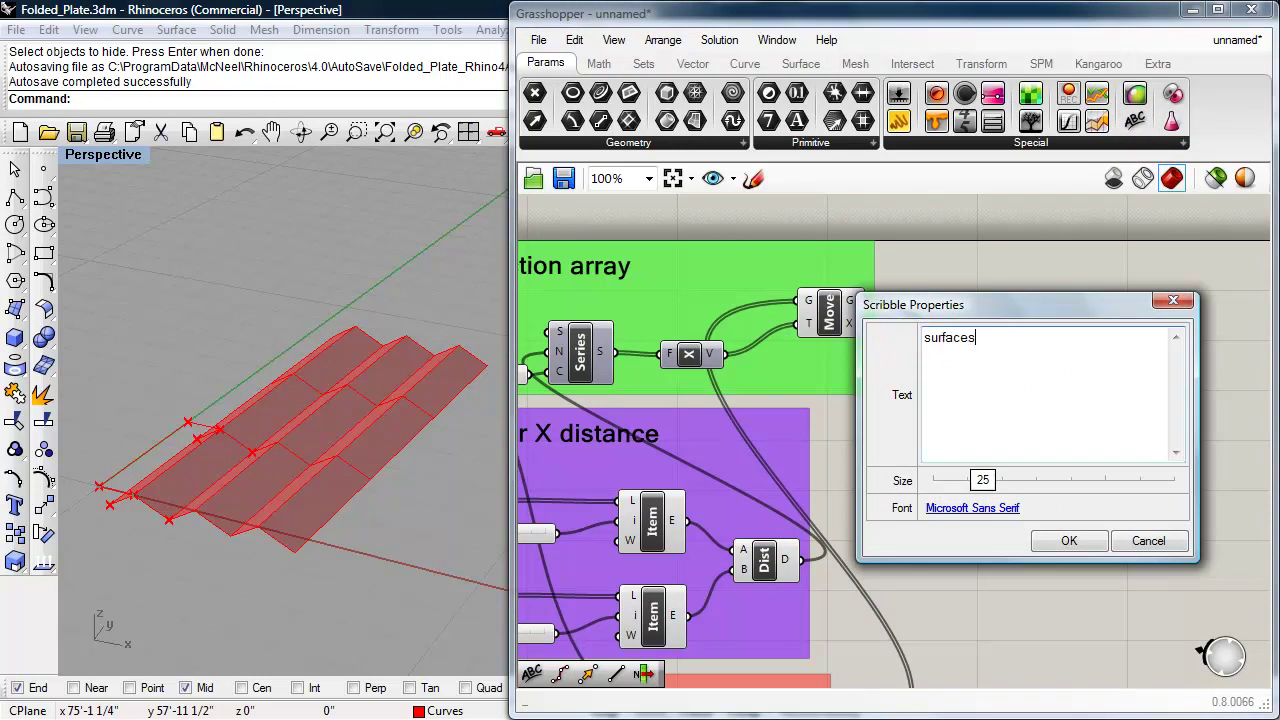
left_click(1068, 538)
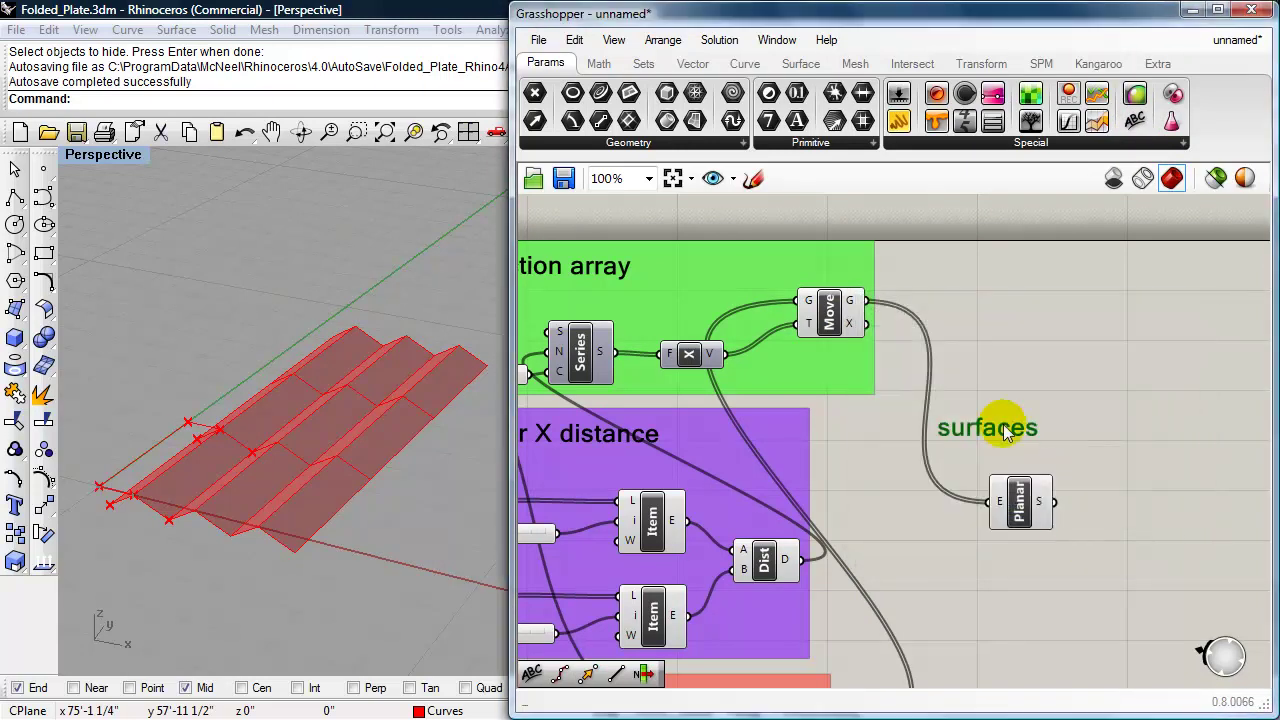
left_click_drag(984, 432, 1014, 462)
- Test the rotation slider, leaving it at 30, and set the 1st Rectangle's width X to 12 and width Y to 31
right_click_drag(948, 485, 1108, 478)
scroll(984, 485, "down", 2)
left_click(1042, 488)
scroll(876, 455, "down", 1)
right_click_drag(876, 455, 1140, 460)
scroll(569, 480, "up", 3)
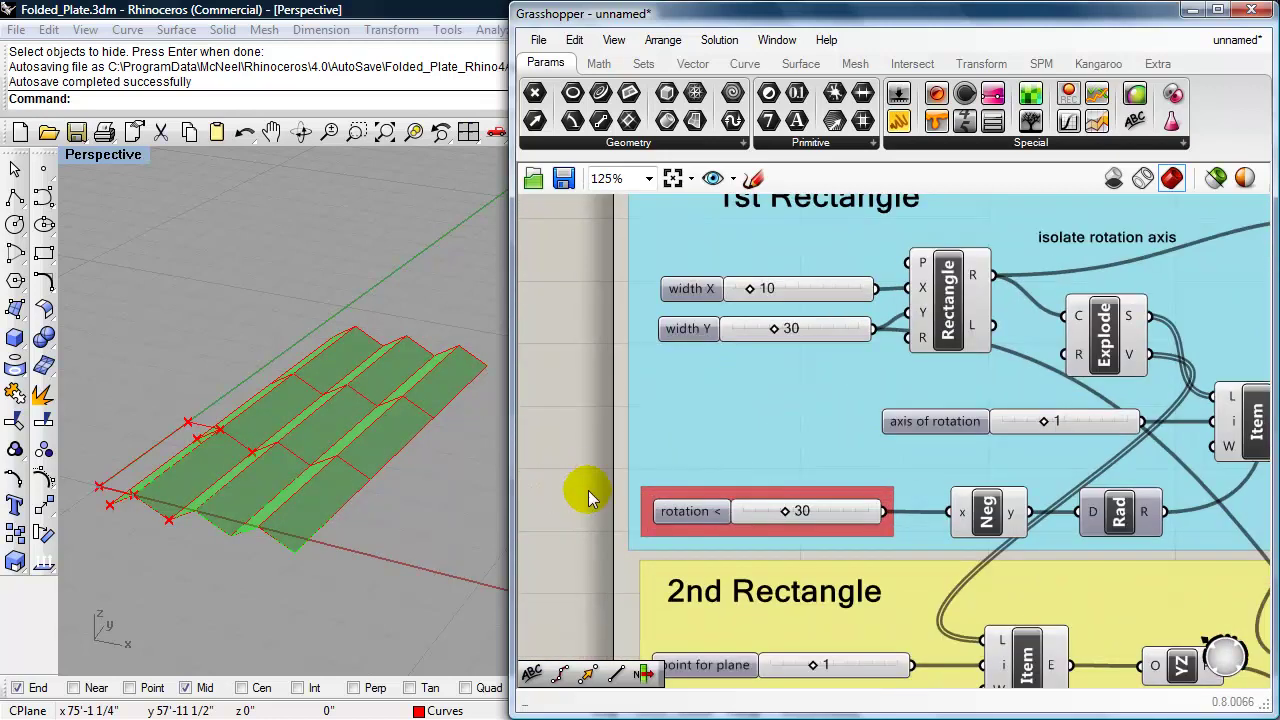
mouse_move(787, 511)
left_mouse_down()
mouse_move(760, 513)
mouse_move(870, 516)
mouse_move(739, 508)
mouse_move(871, 524)
mouse_move(785, 514)
left_mouse_up()
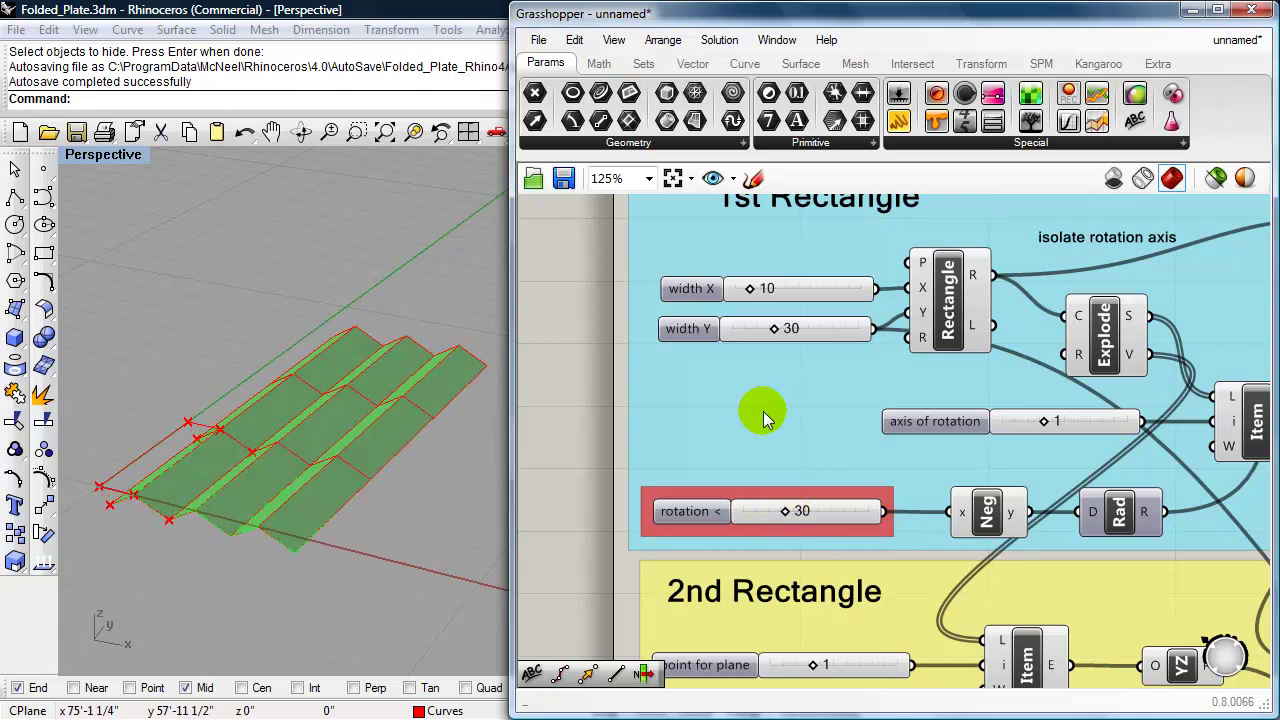
left_click_drag(750, 295, 771, 335)
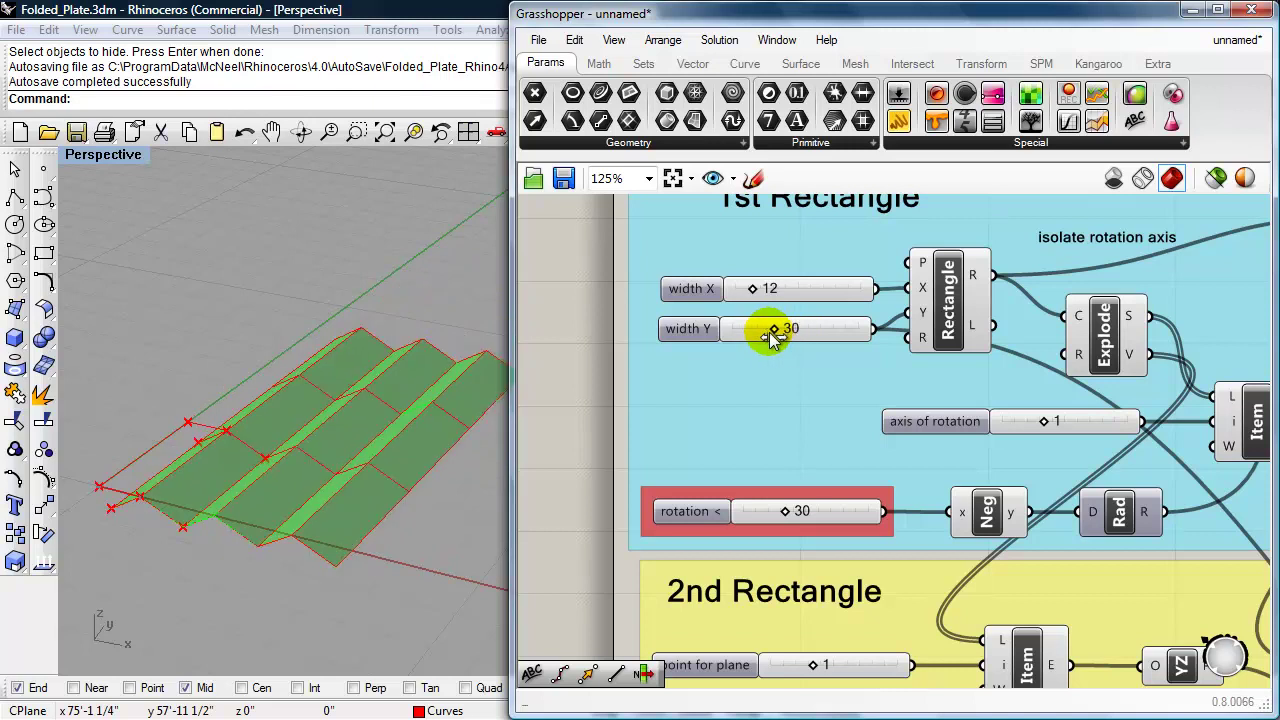
- Test the X count and Y count sliders of the two direction arrays, returning both to 3
scroll(723, 398, "down", 4)
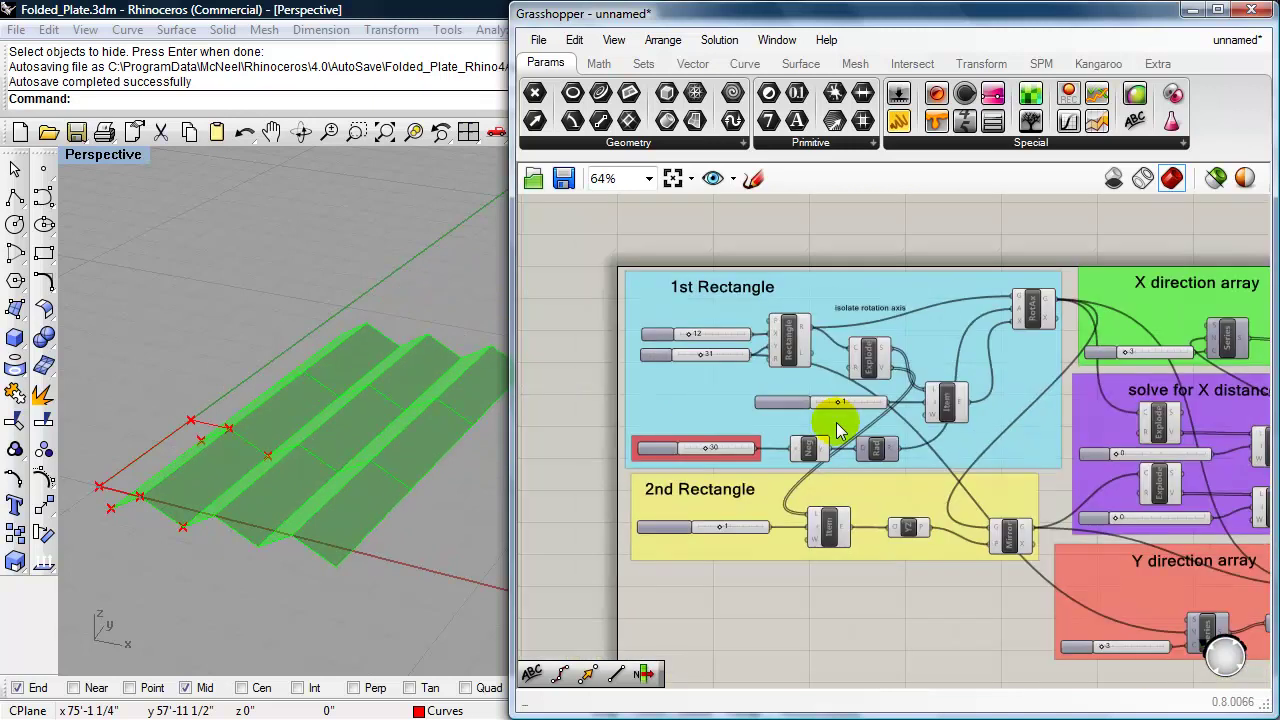
right_click_drag(725, 412, 685, 422)
scroll(893, 545, "up", 3)
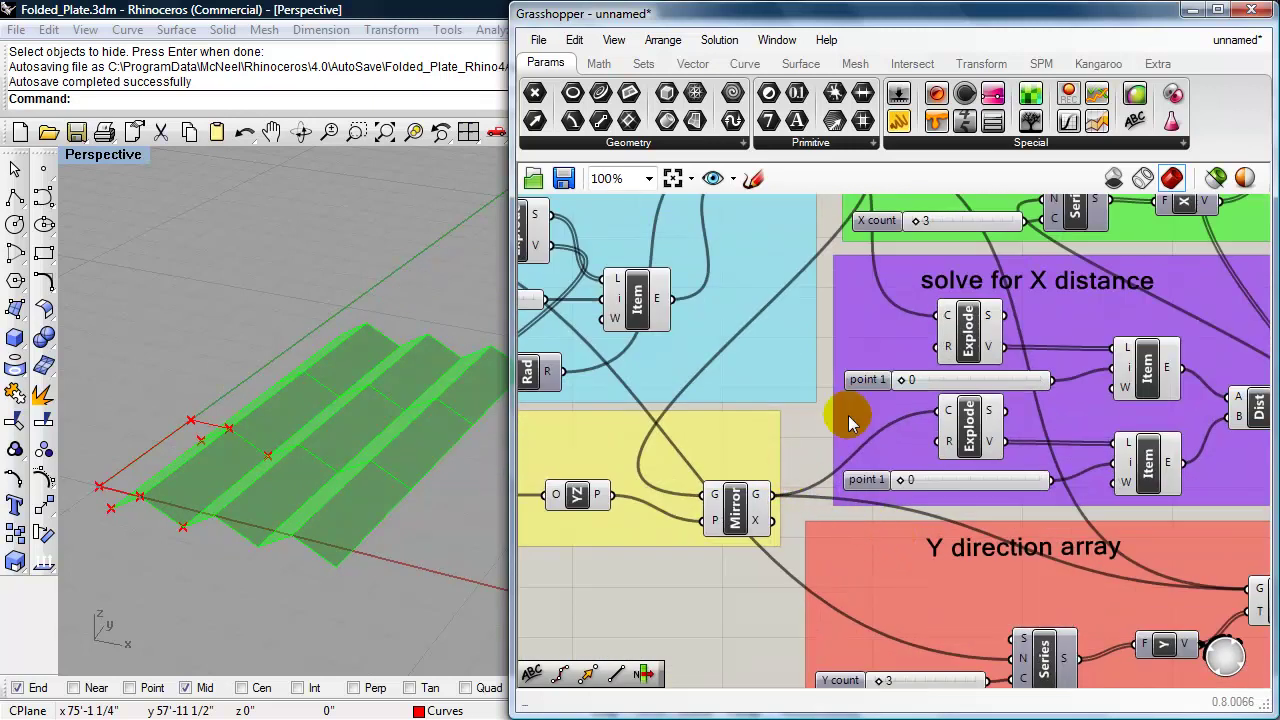
left_click_drag(919, 220, 920, 227)
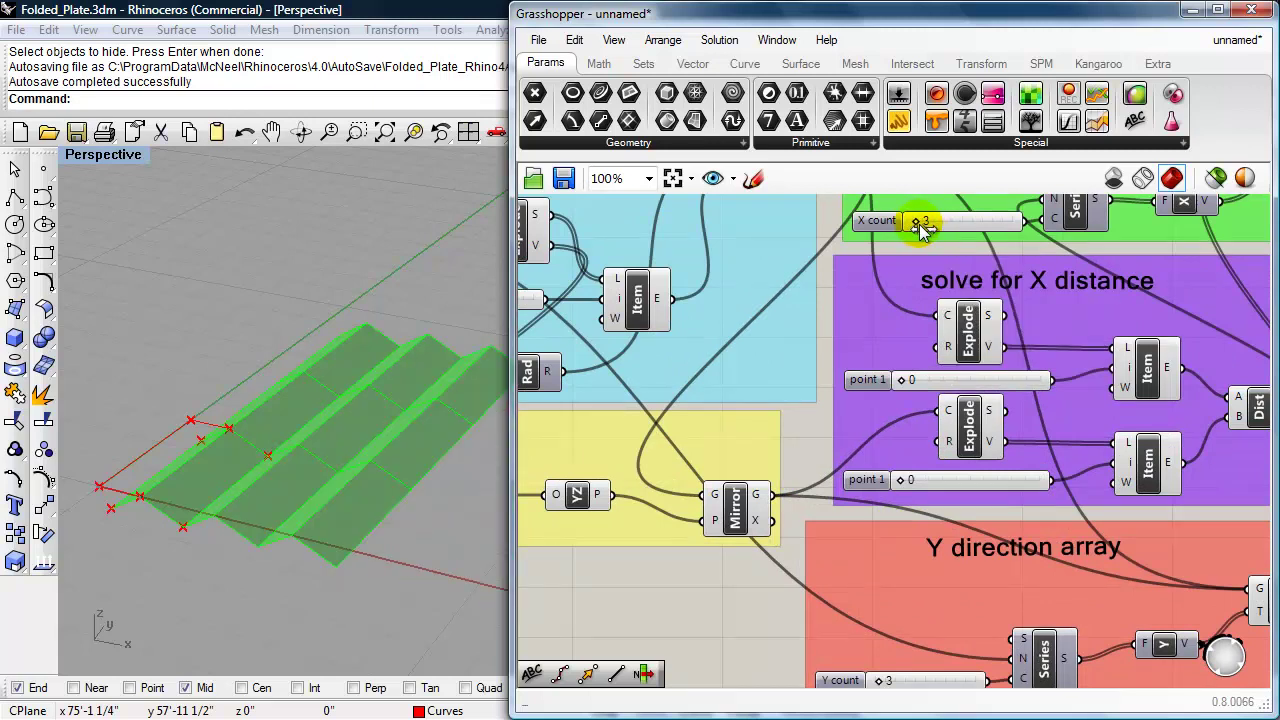
left_click_drag(879, 685, 879, 686)
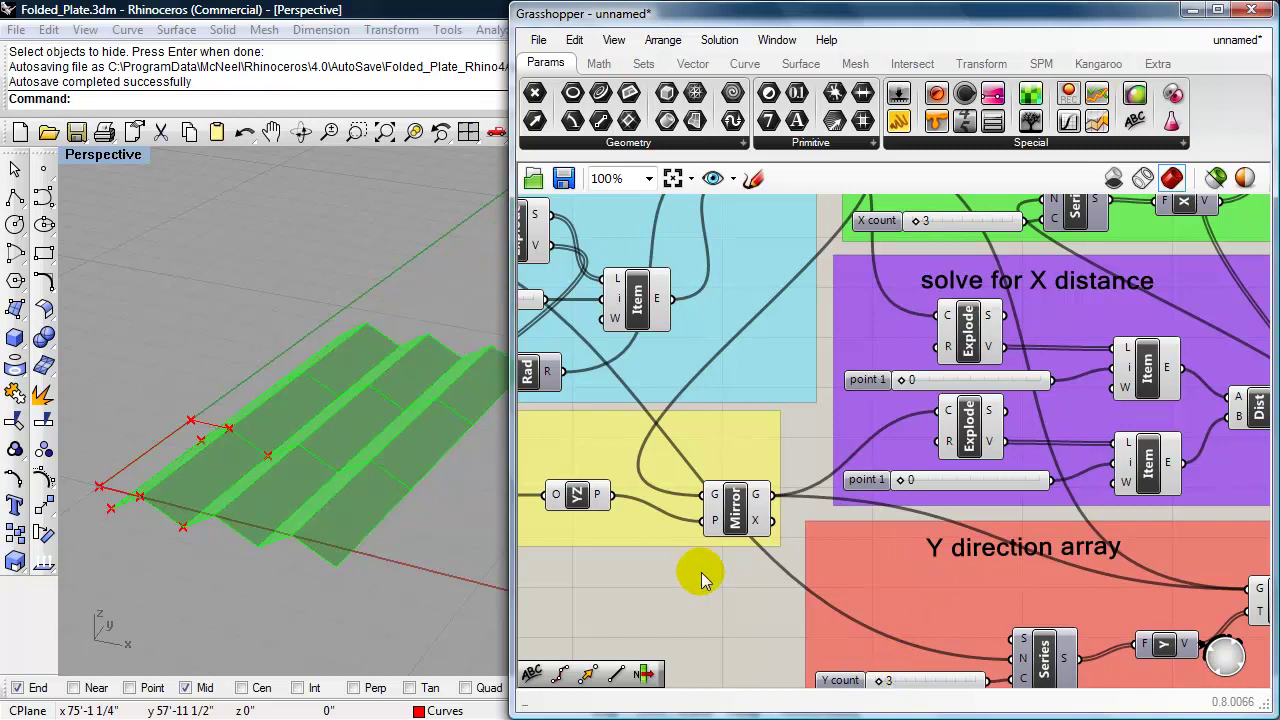
- Move the Y direction array group slightly closer to the "solve for X distance" group above it
mouse_move(986, 571)
left_mouse_down()
mouse_move(926, 530)
mouse_move(965, 581)
left_mouse_up()
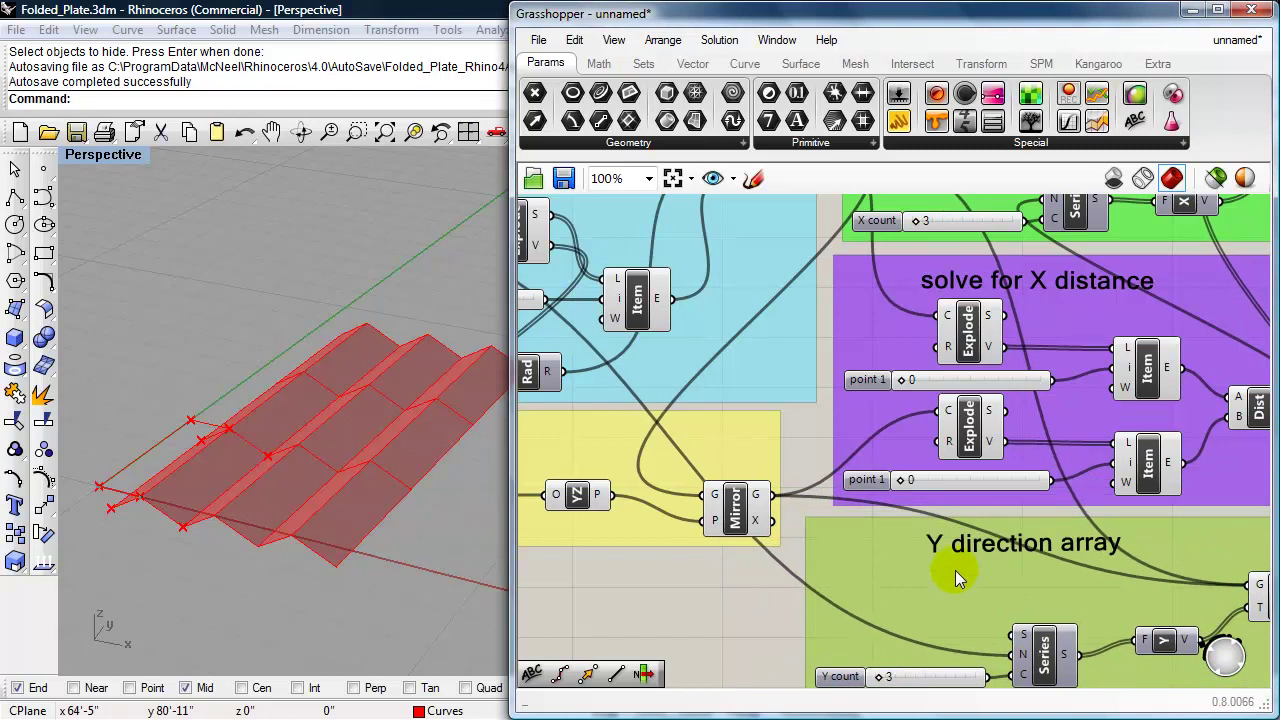
scroll(960, 578, "down", 4)
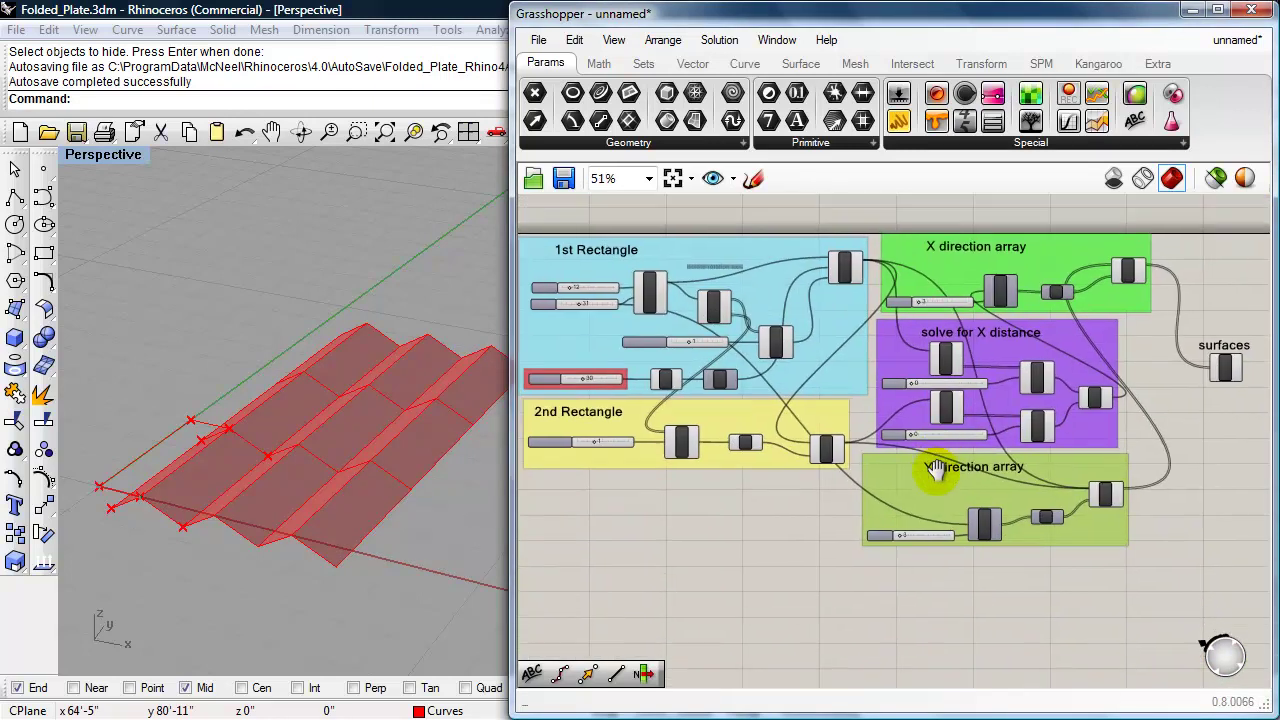